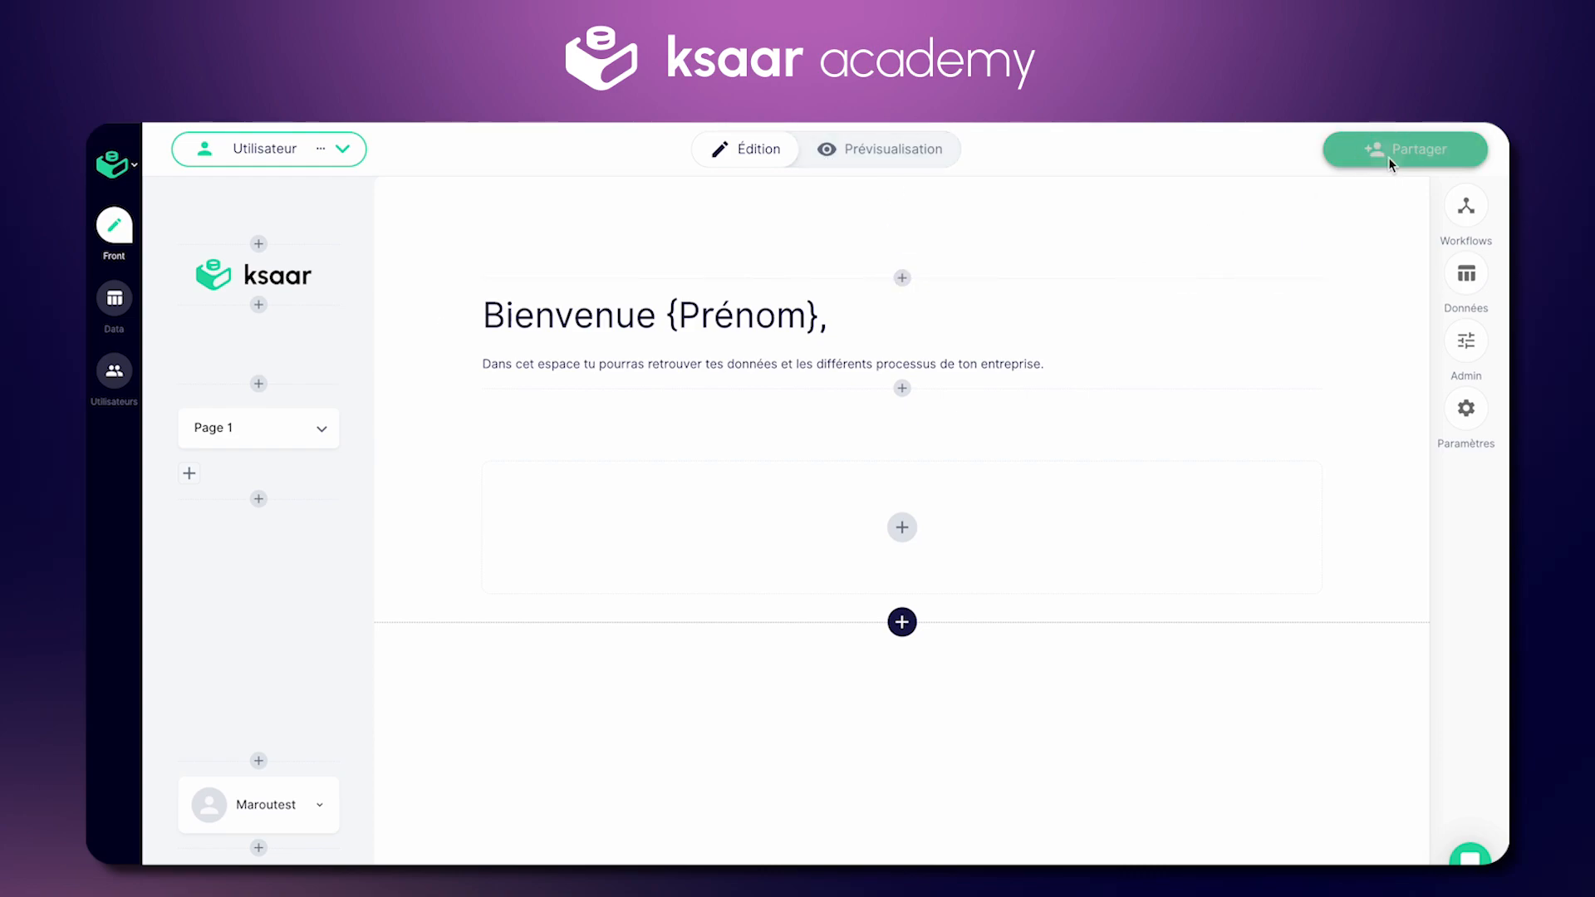
# Open the Utilisateur persona's Partager panel, review its users, and copy the LIEN DU PARCOURS link.
pyautogui.click(1391, 162)
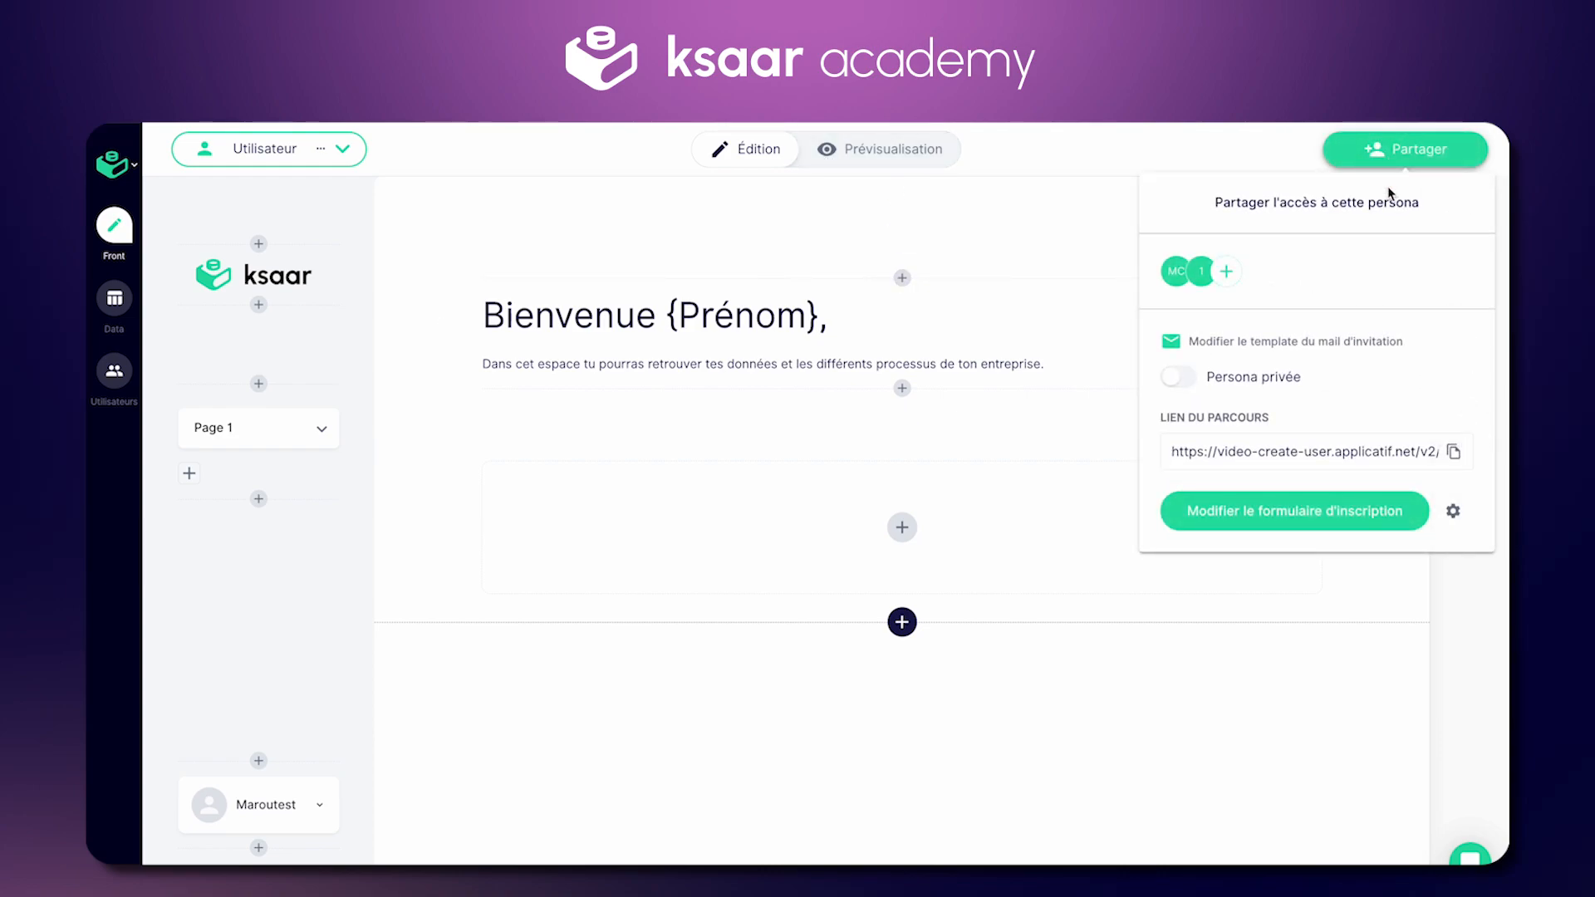
pyautogui.click(1200, 272)
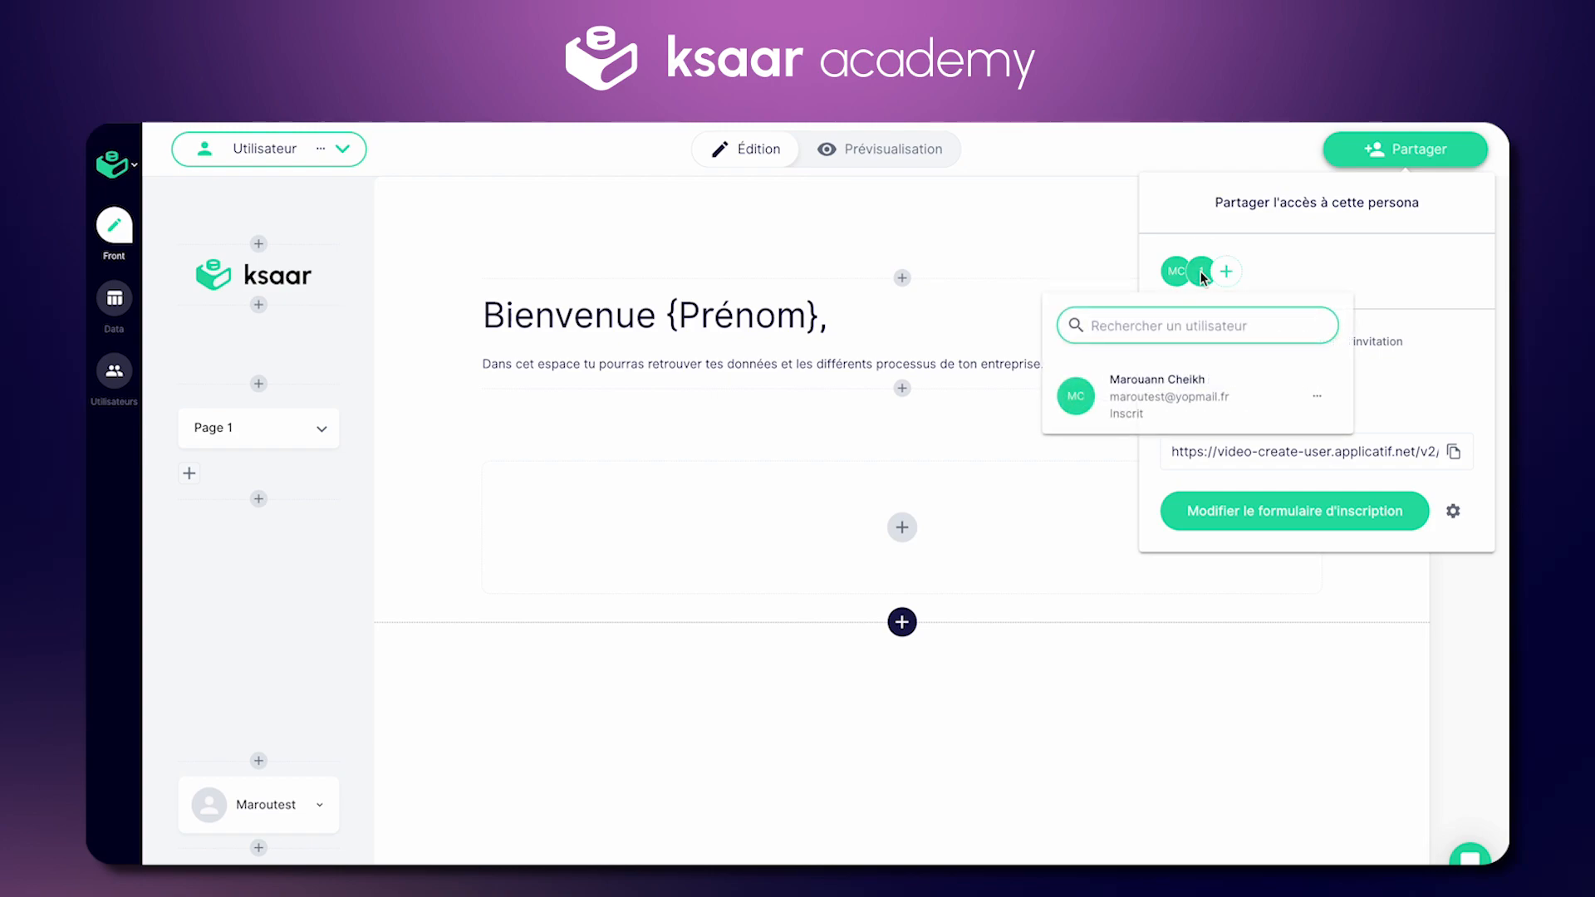
pyautogui.click(1318, 254)
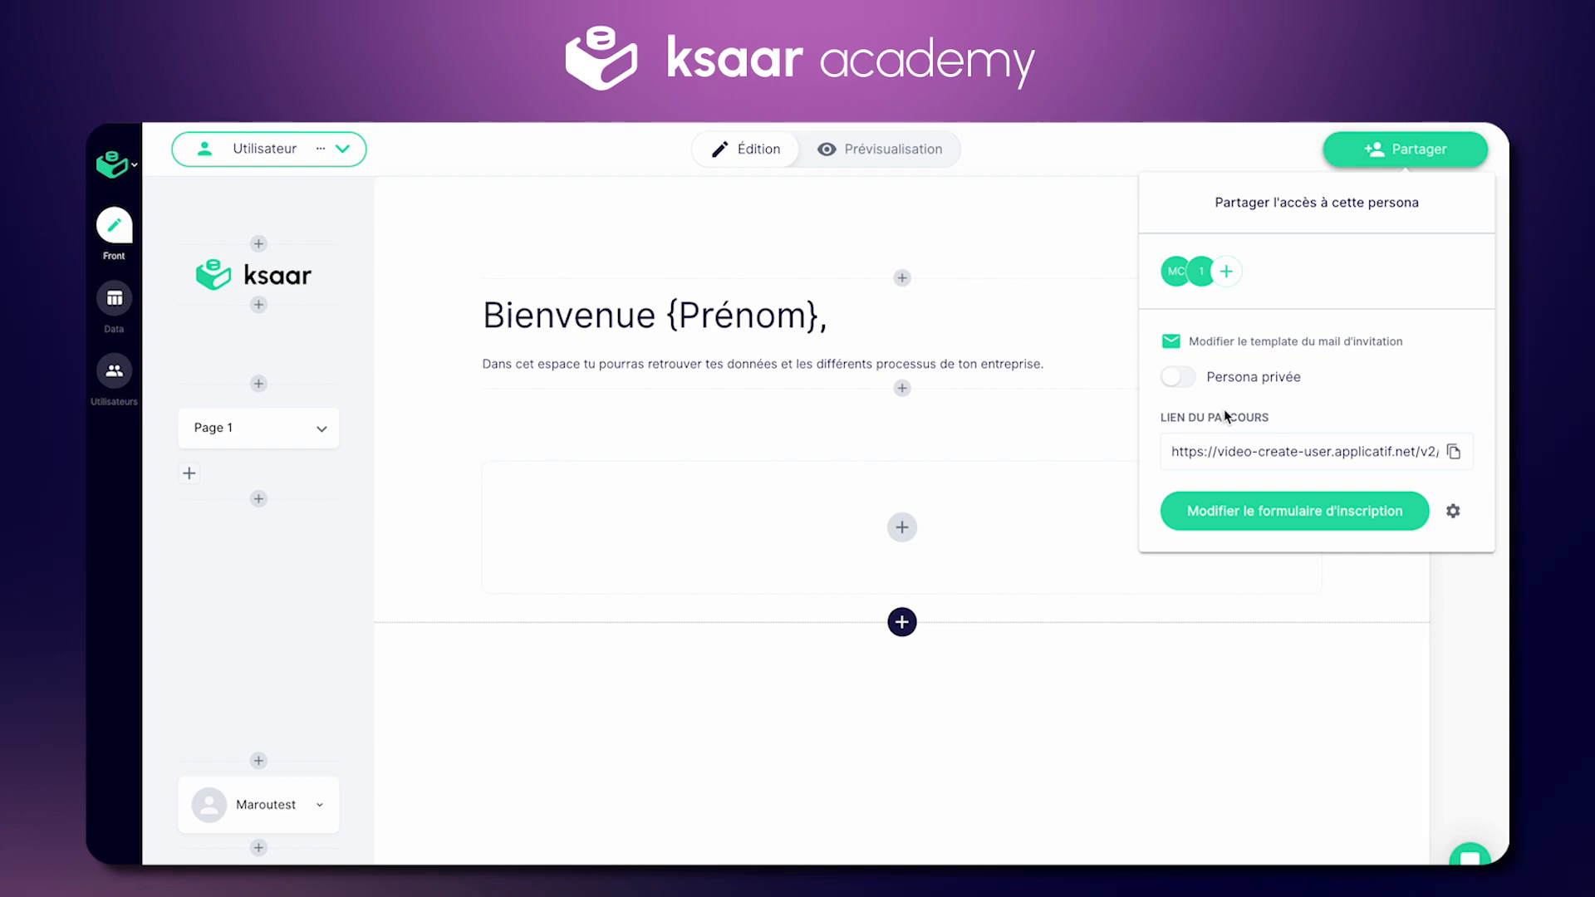
pyautogui.click(1455, 455)
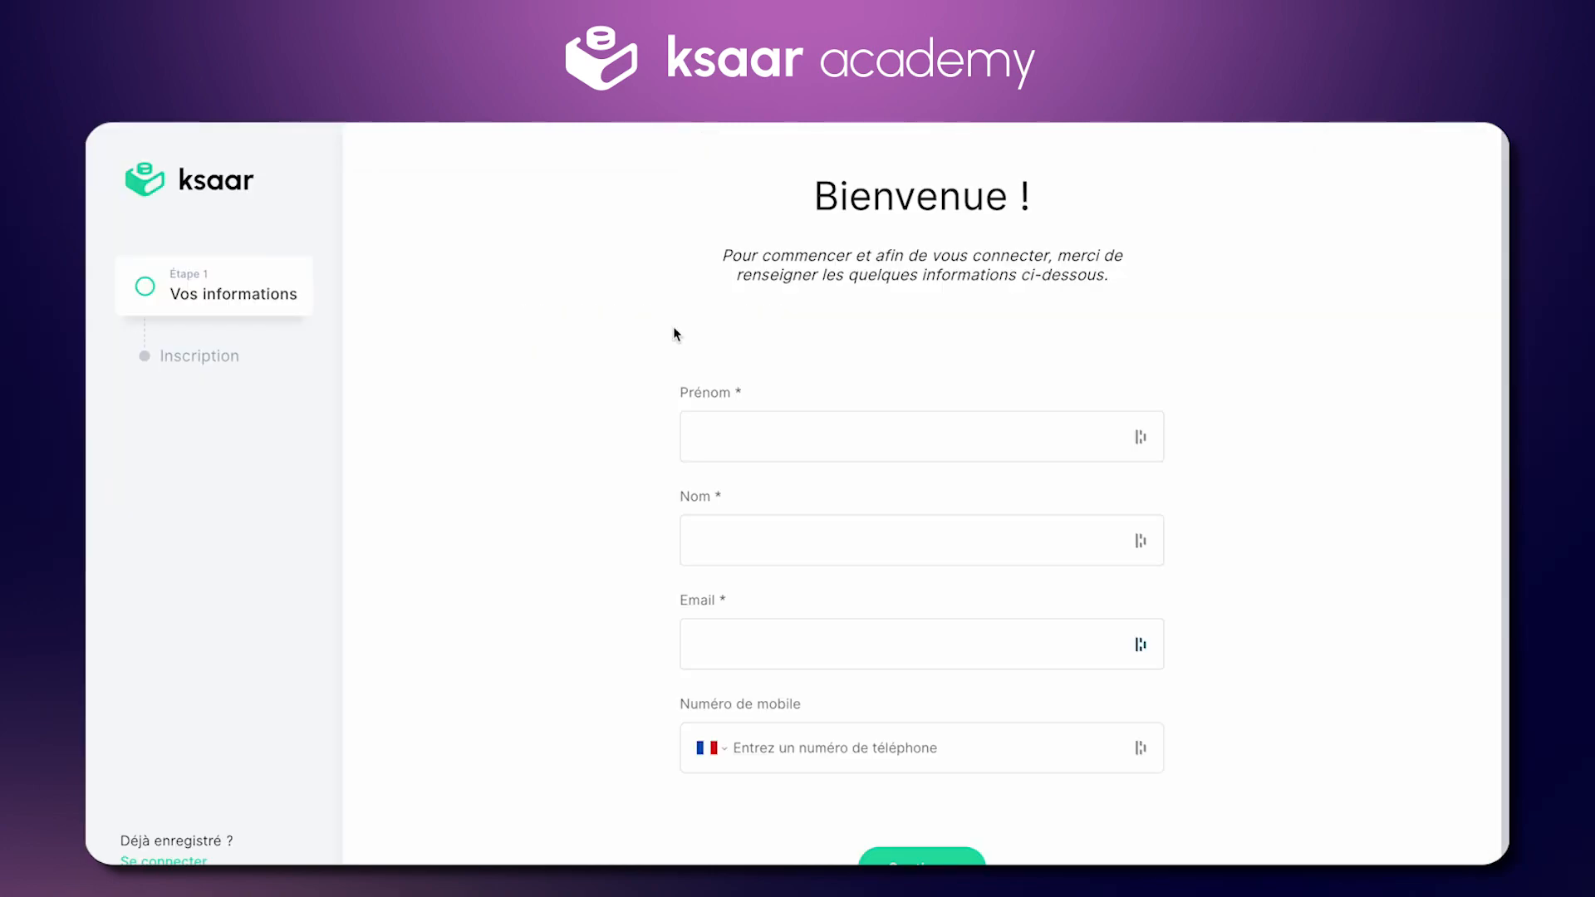
# Fill in the test user's first name, last name and YOPmail e-mail, then continue.
pyautogui.click(750, 427)
pyautogui.press('Tab')
pyautogui.press('Tab')
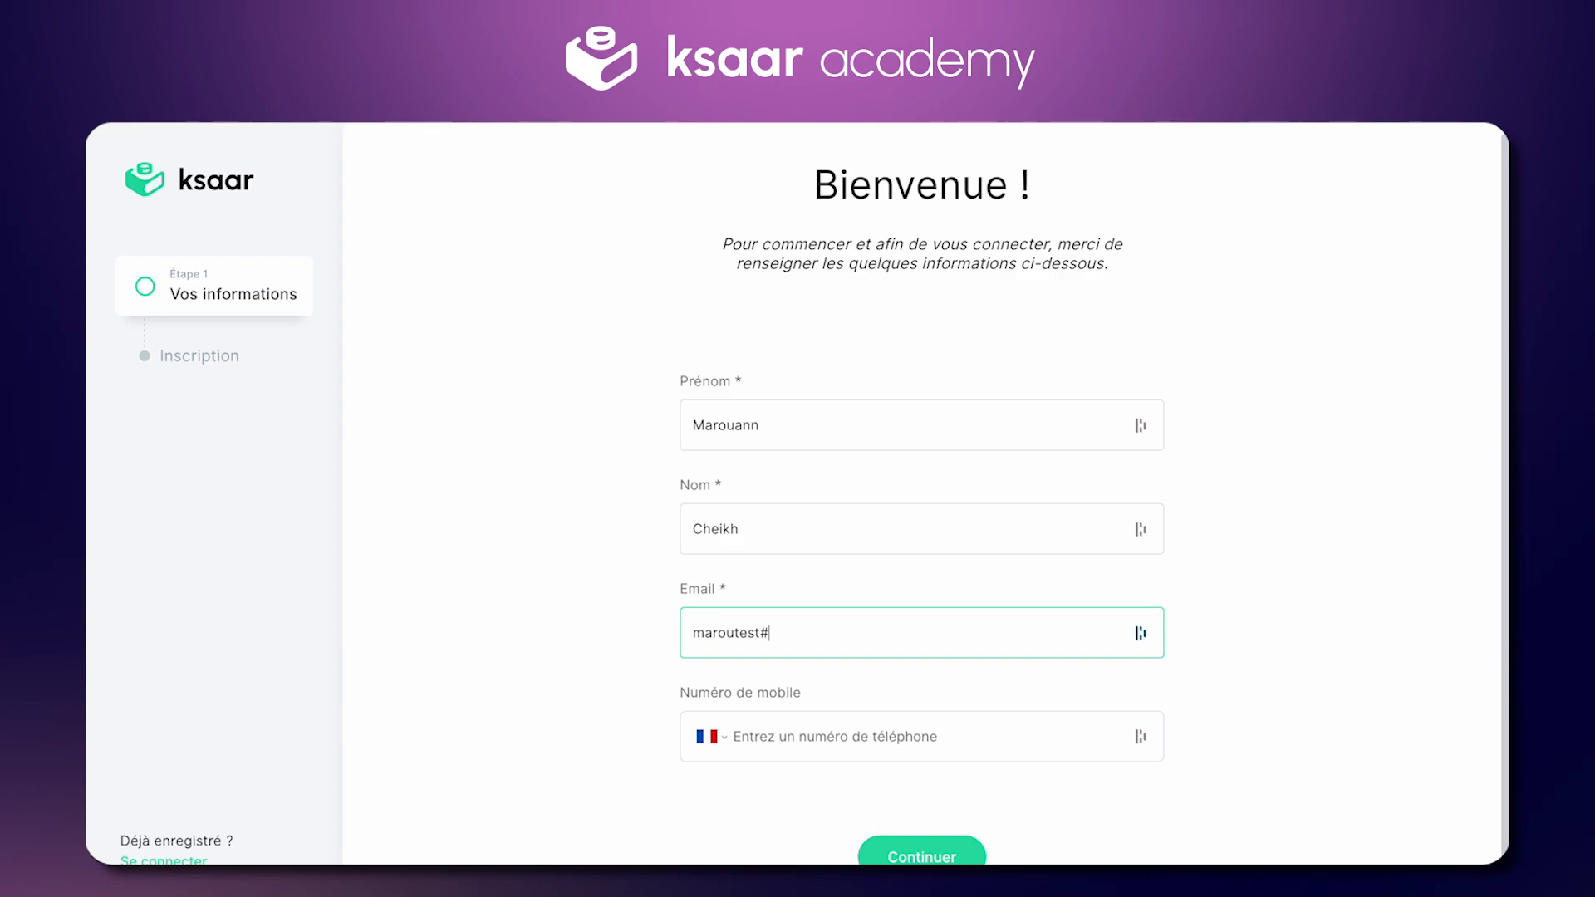
pyautogui.click(923, 847)
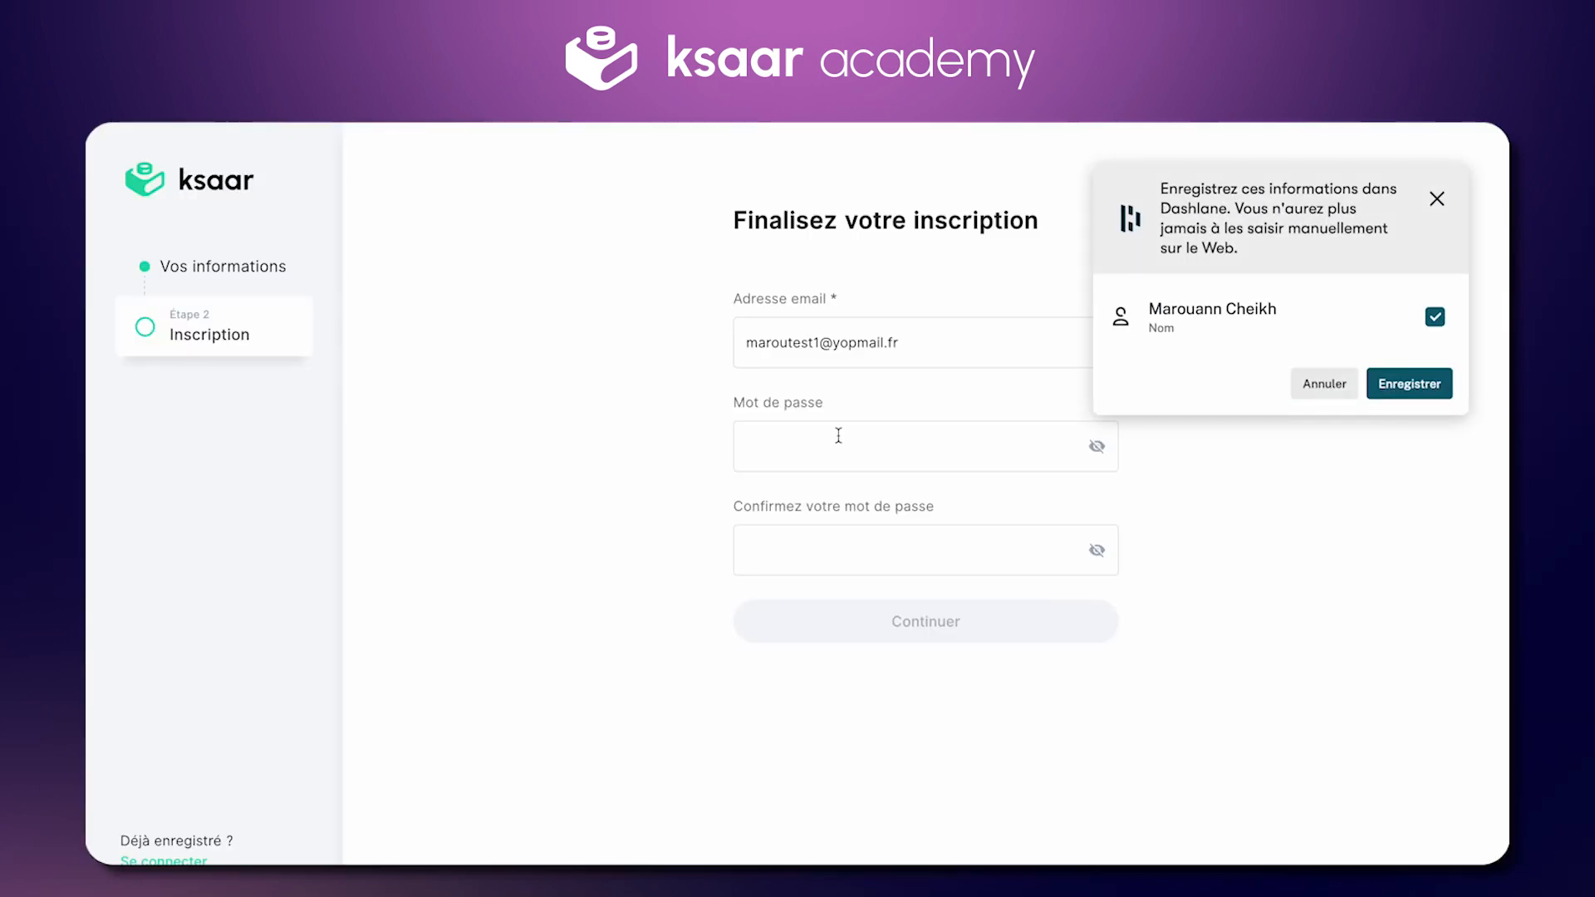
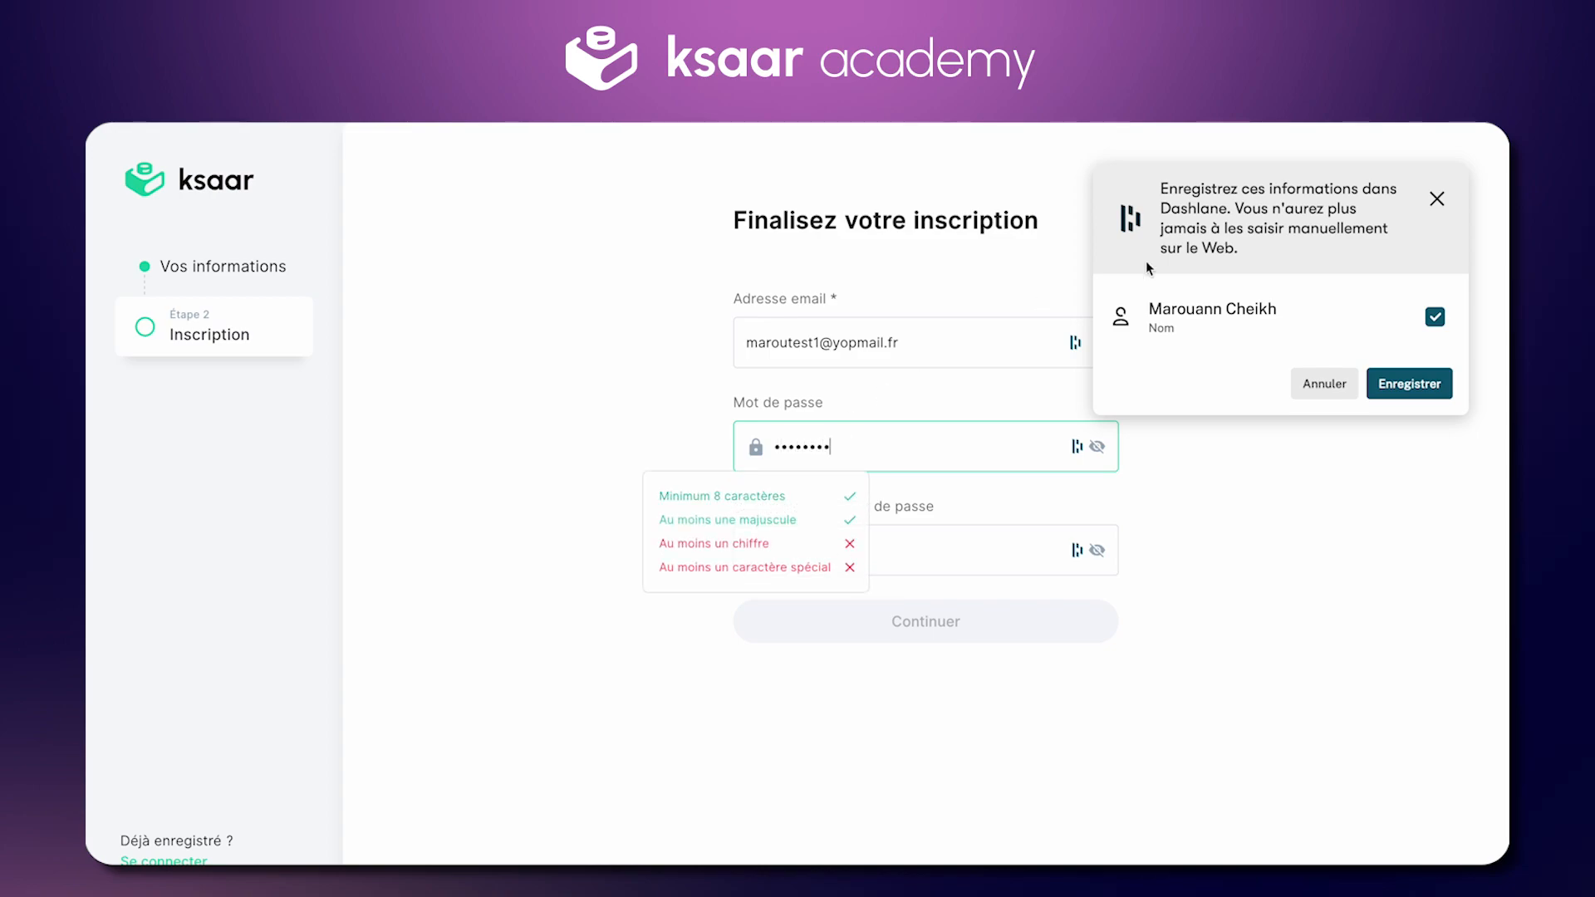
# Set and confirm the account password, request the code, and select the e-mail address.
pyautogui.click(1437, 199)
pyautogui.click(893, 461)
pyautogui.press('Tab')
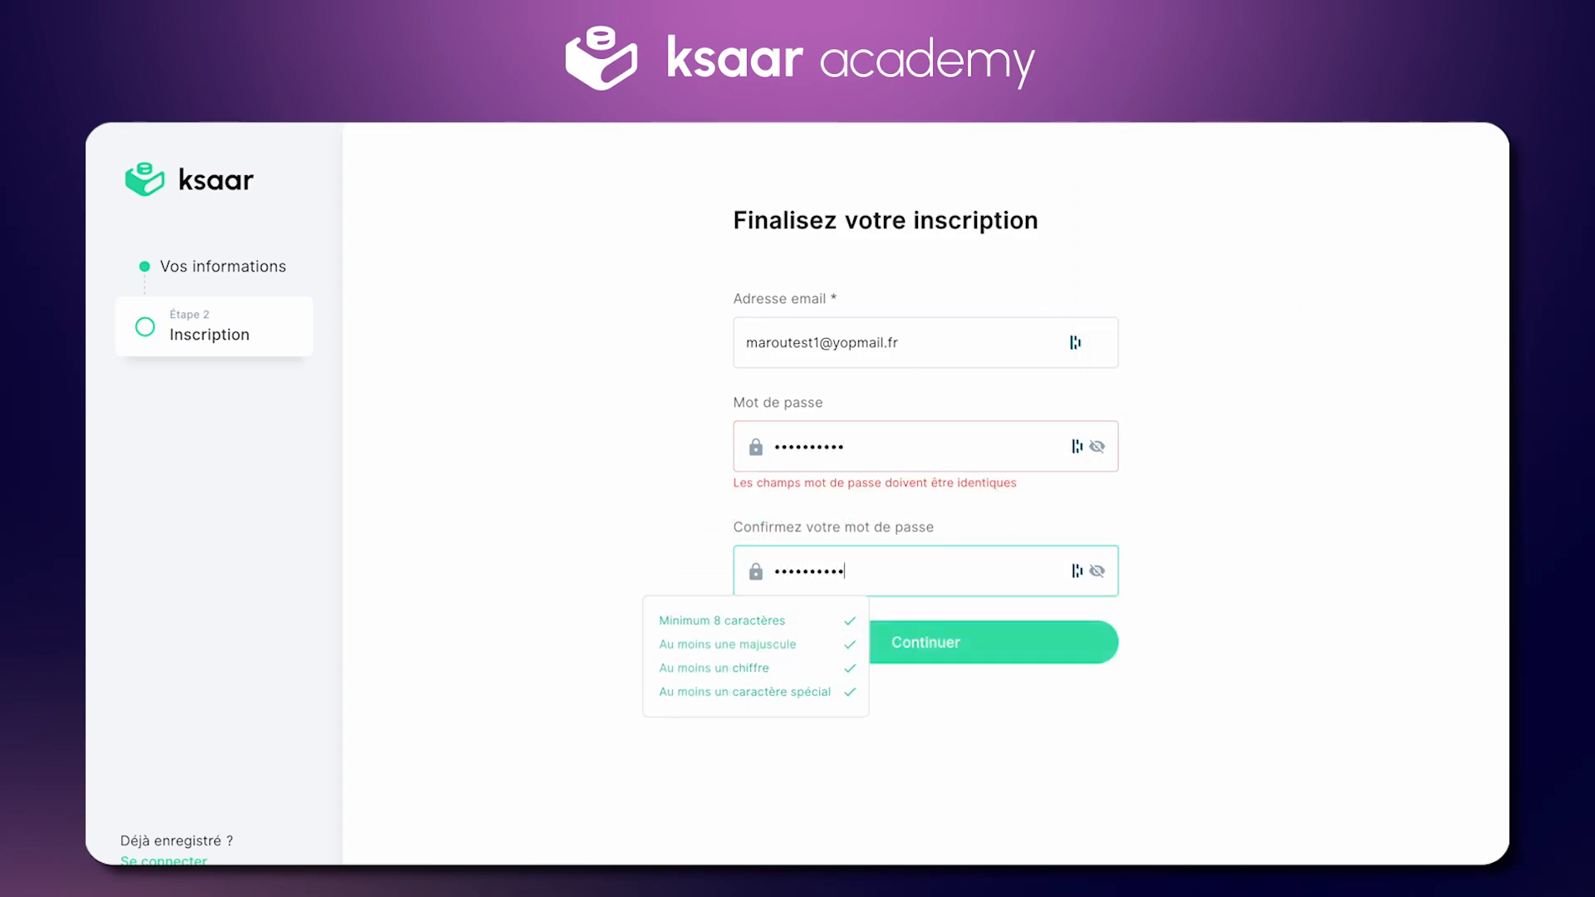
pyautogui.click(978, 625)
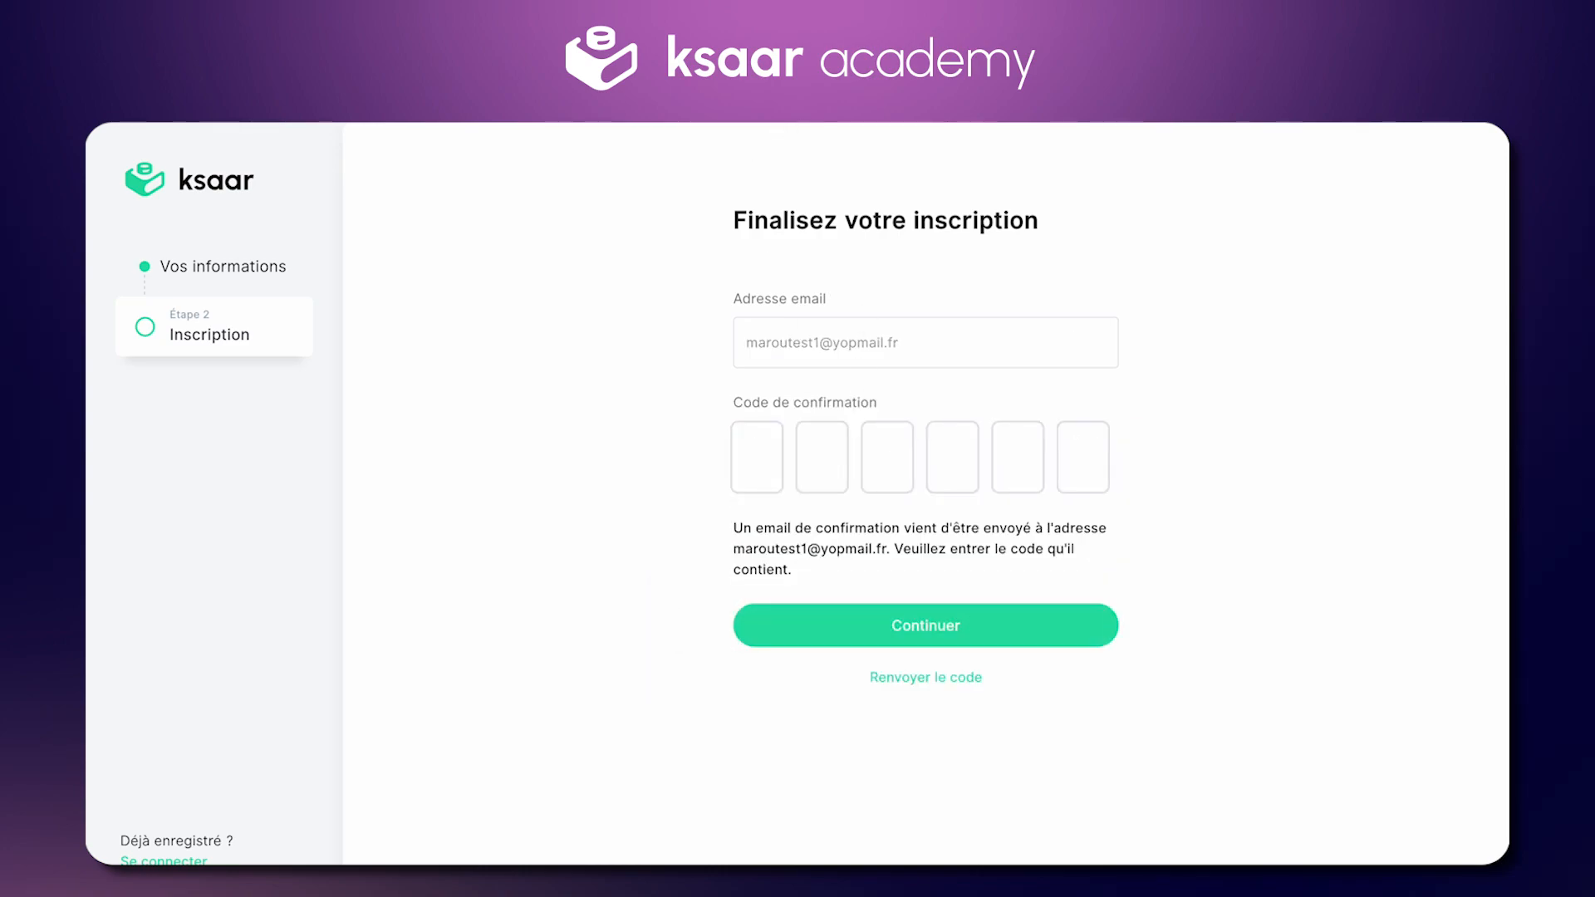
pyautogui.tripleClick(851, 341)
pyautogui.press('super+c')
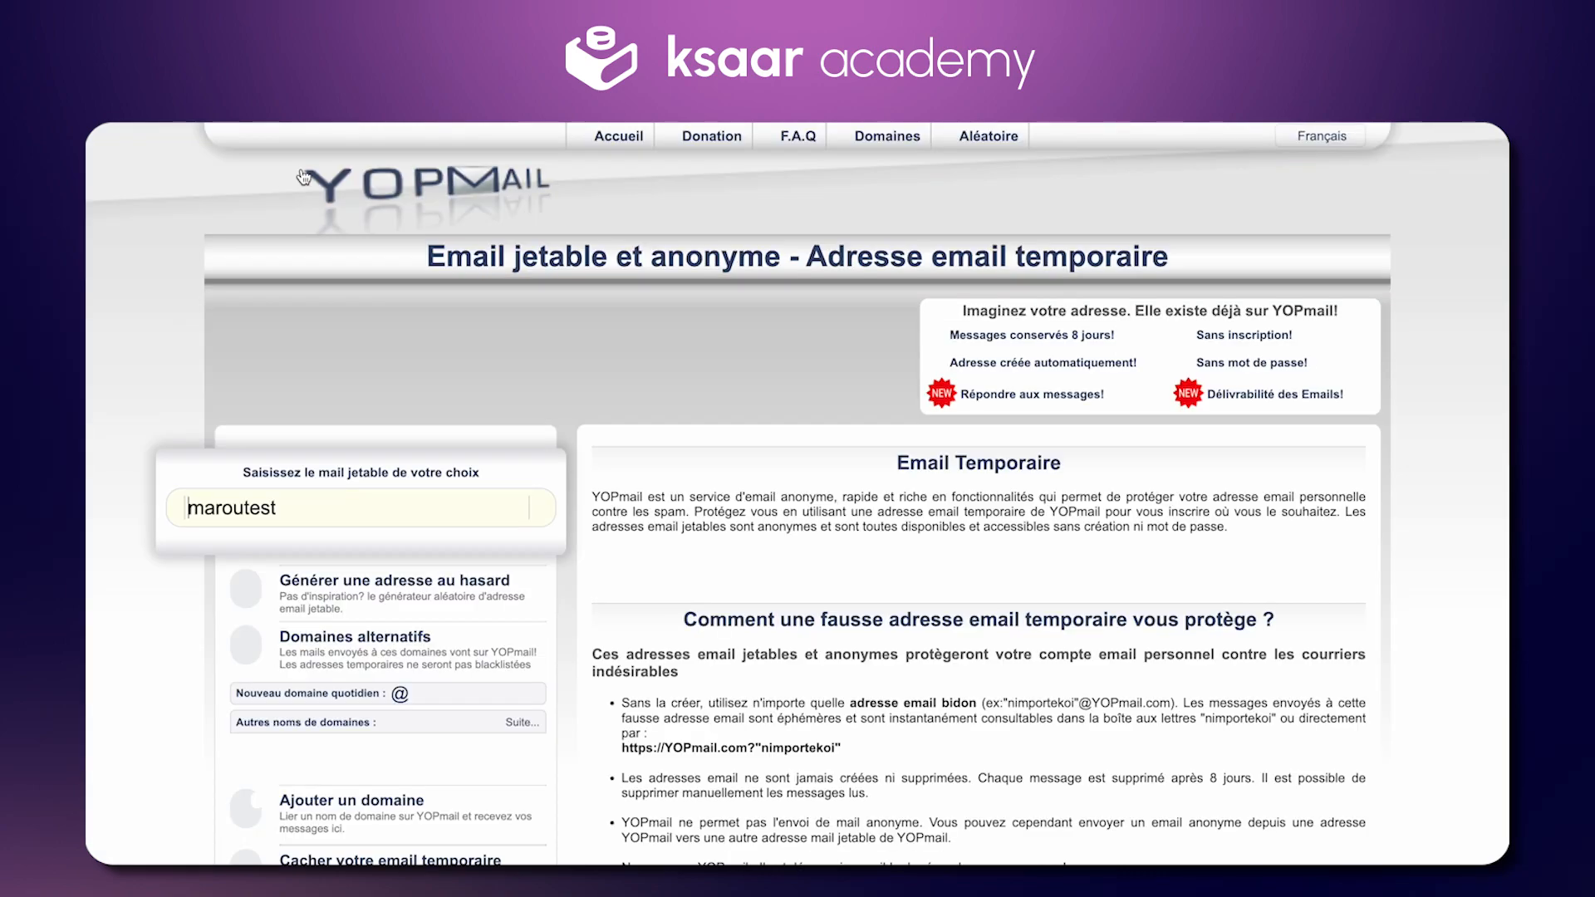
# Open the test address's YOPmail inbox, copy the access code, and submit it in Ksaar.
pyautogui.doubleClick(346, 504)
pyautogui.press('super+v')
pyautogui.press('Return')
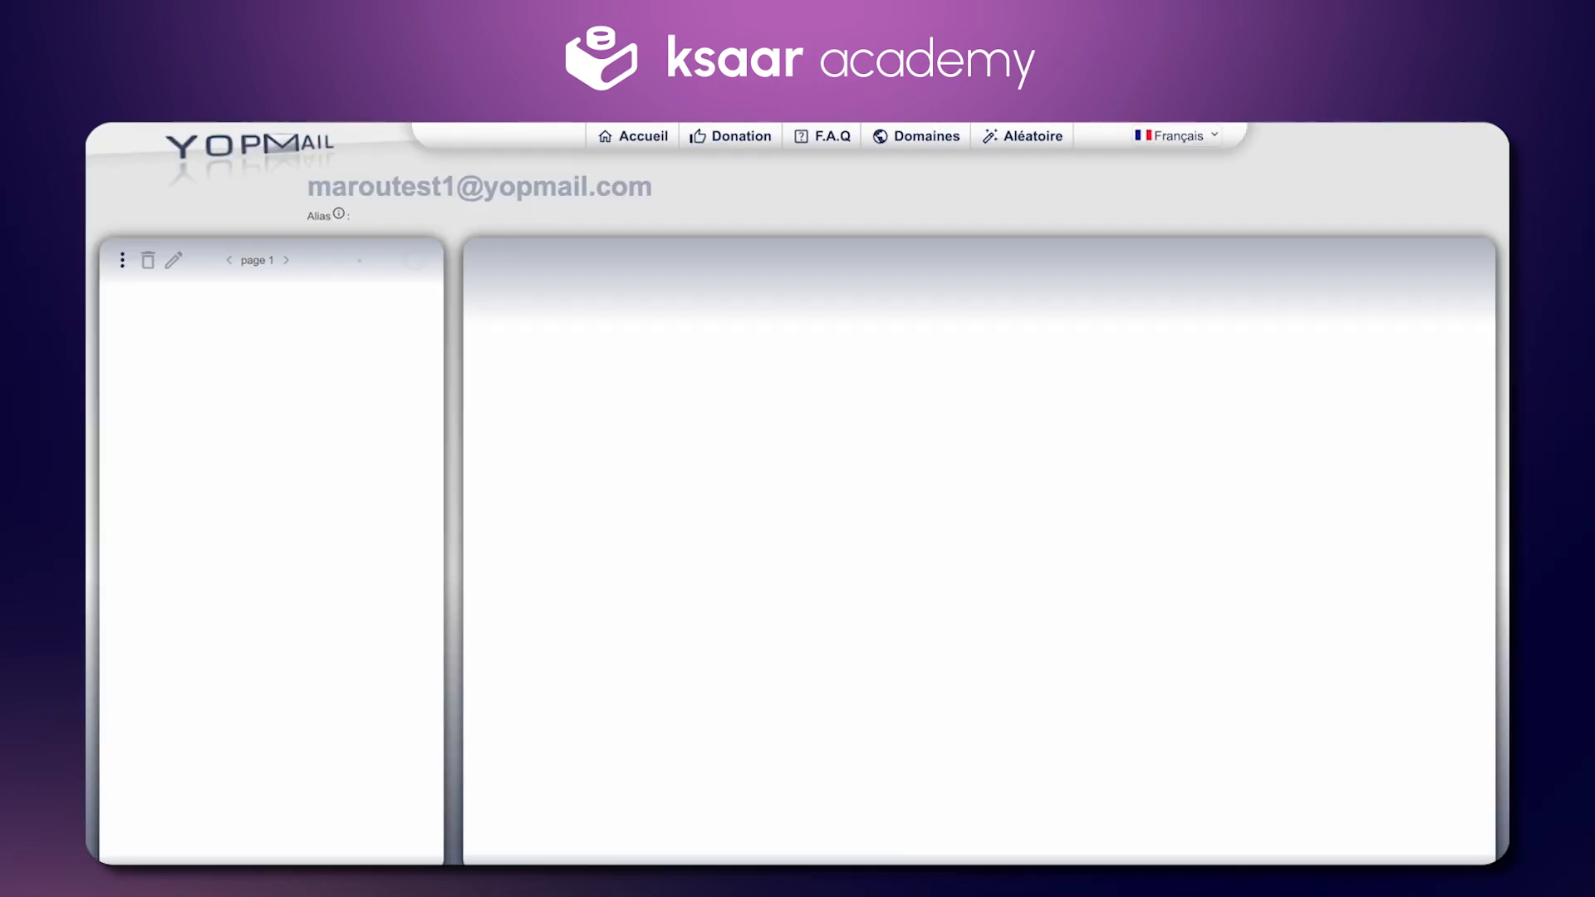
pyautogui.doubleClick(917, 673)
pyautogui.press('super+c')
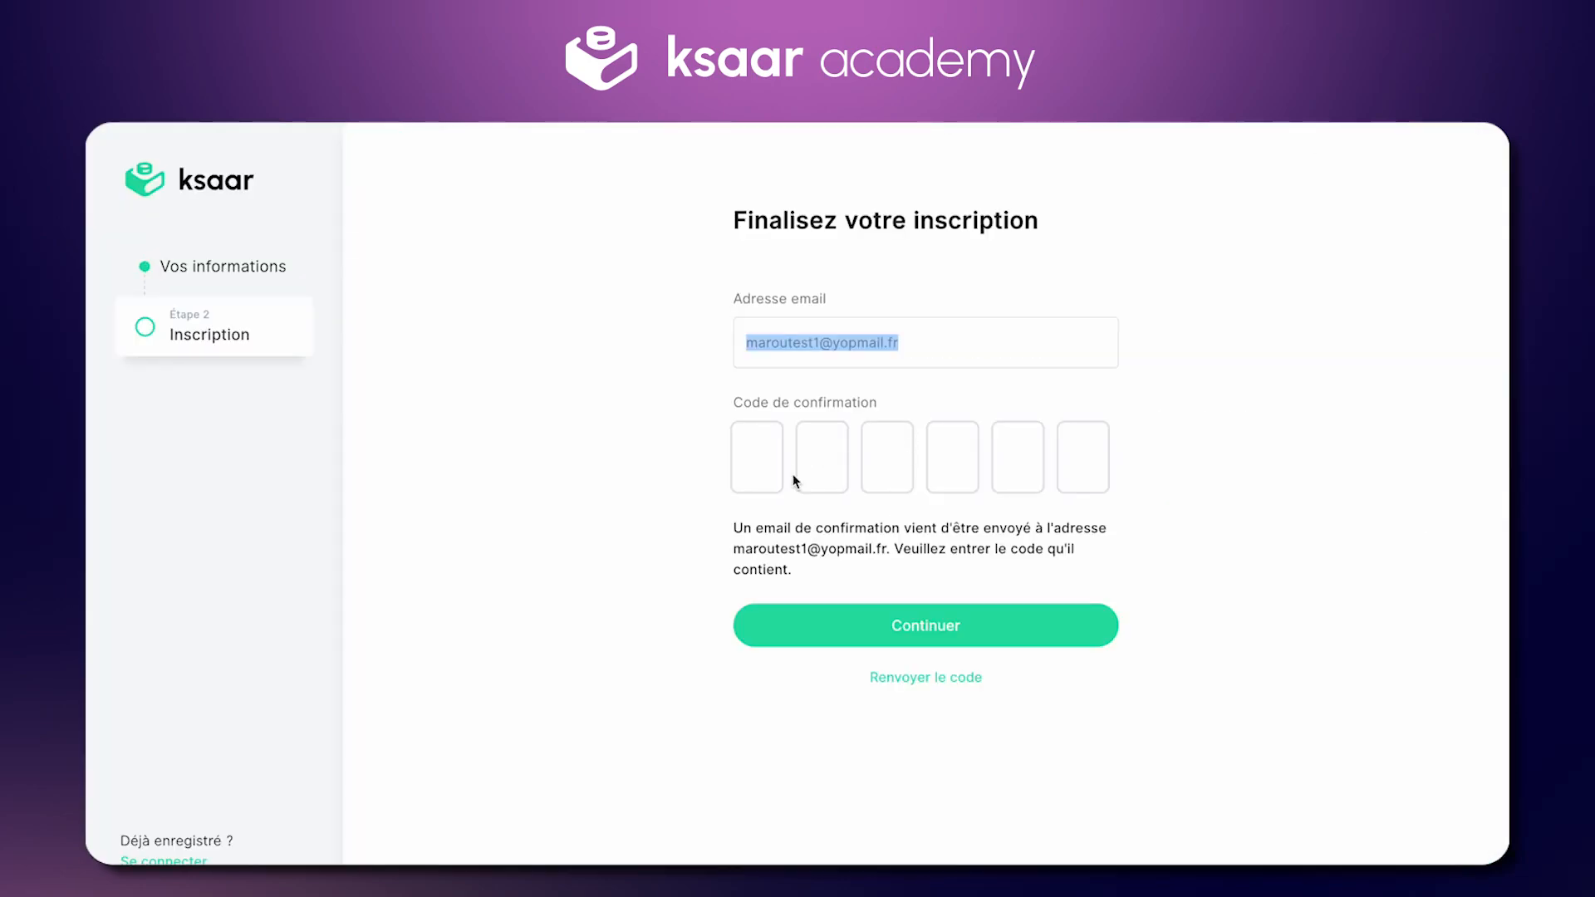
pyautogui.click(781, 475)
pyautogui.press('super+v')
pyautogui.click(812, 627)
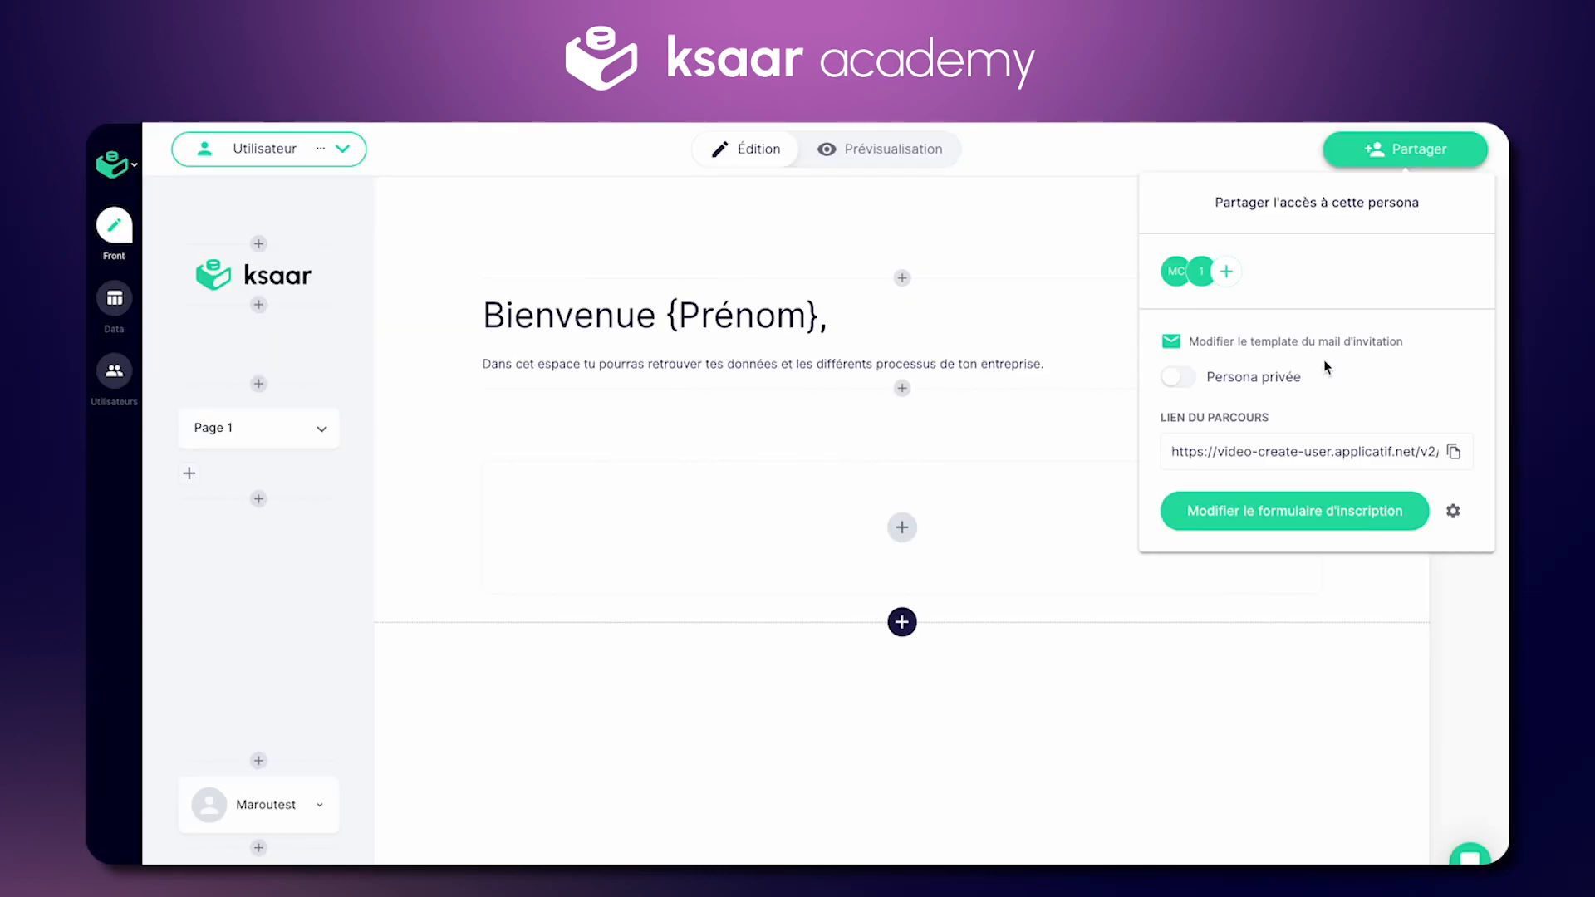
# Add a Date field below Email in the Utilisateur signup form.
pyautogui.click(1291, 514)
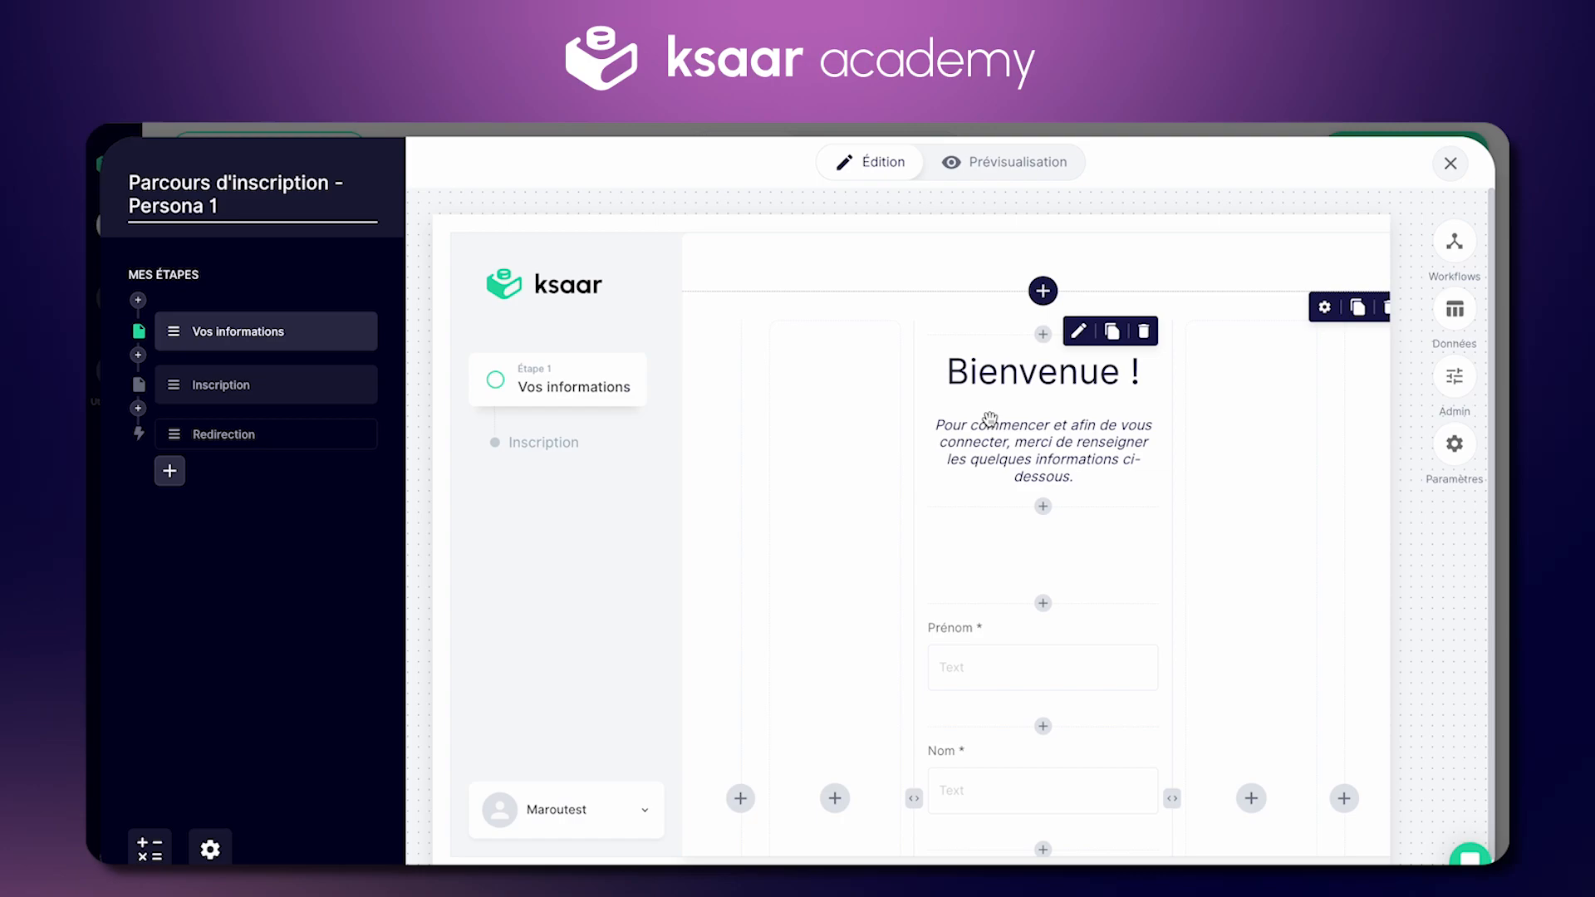
pyautogui.scroll(-5, 990, 417)
pyautogui.click(1042, 509)
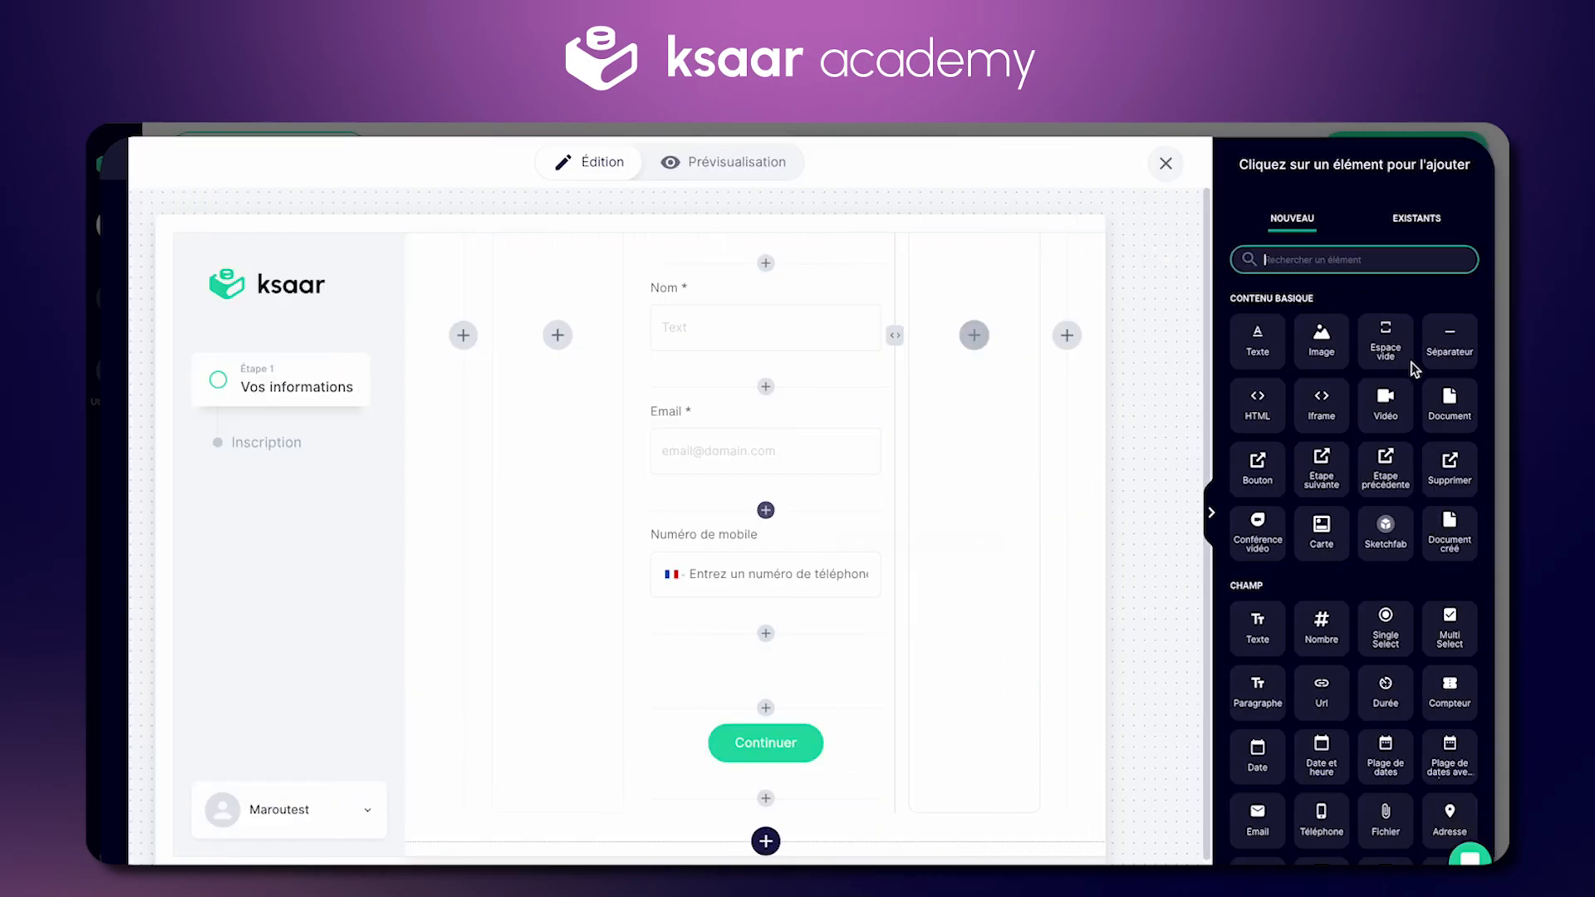
pyautogui.scroll(-1, 1264, 509)
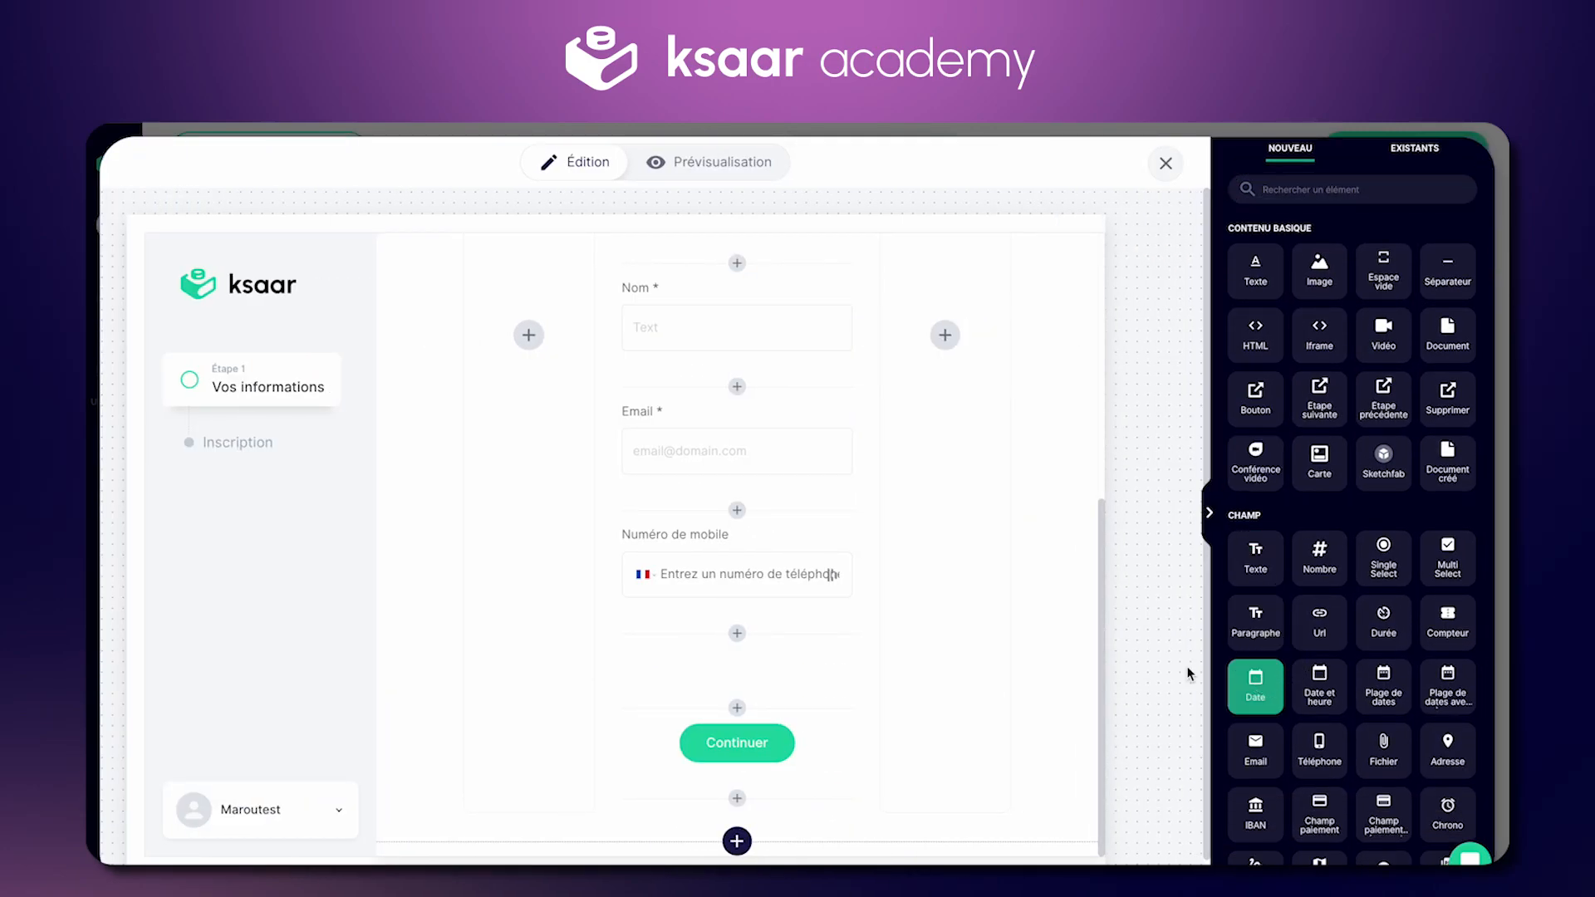
pyautogui.click(1251, 675)
# Label the new field 'Date de naissance', set its unique identifier, and log out.
pyautogui.click(776, 491)
pyautogui.click(1299, 324)
pyautogui.write('de naissance')
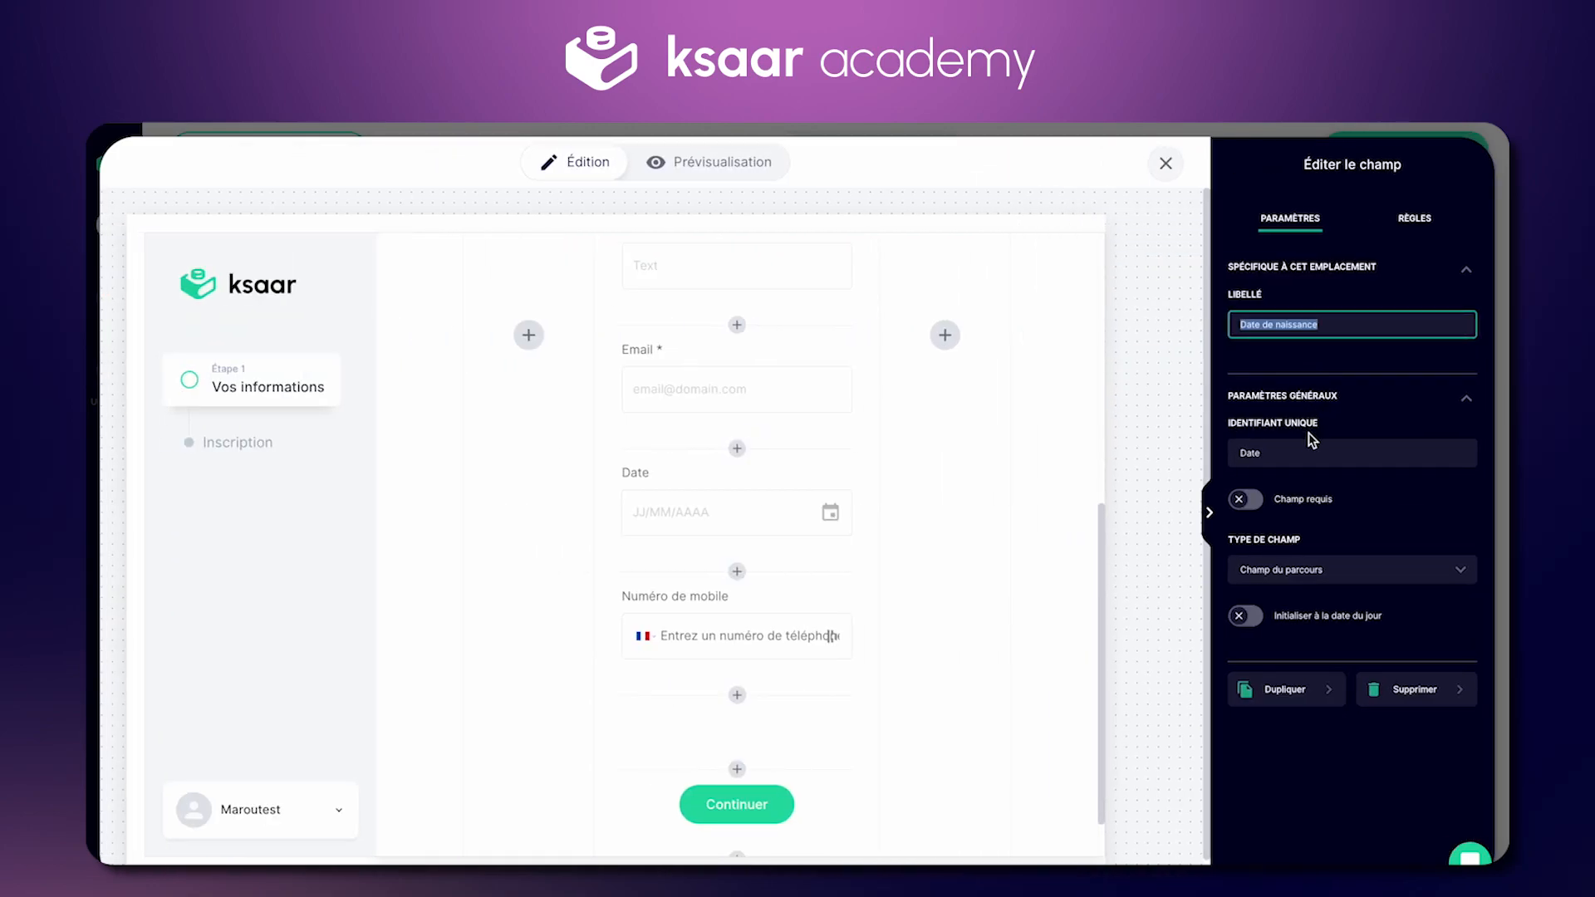
pyautogui.click(1306, 453)
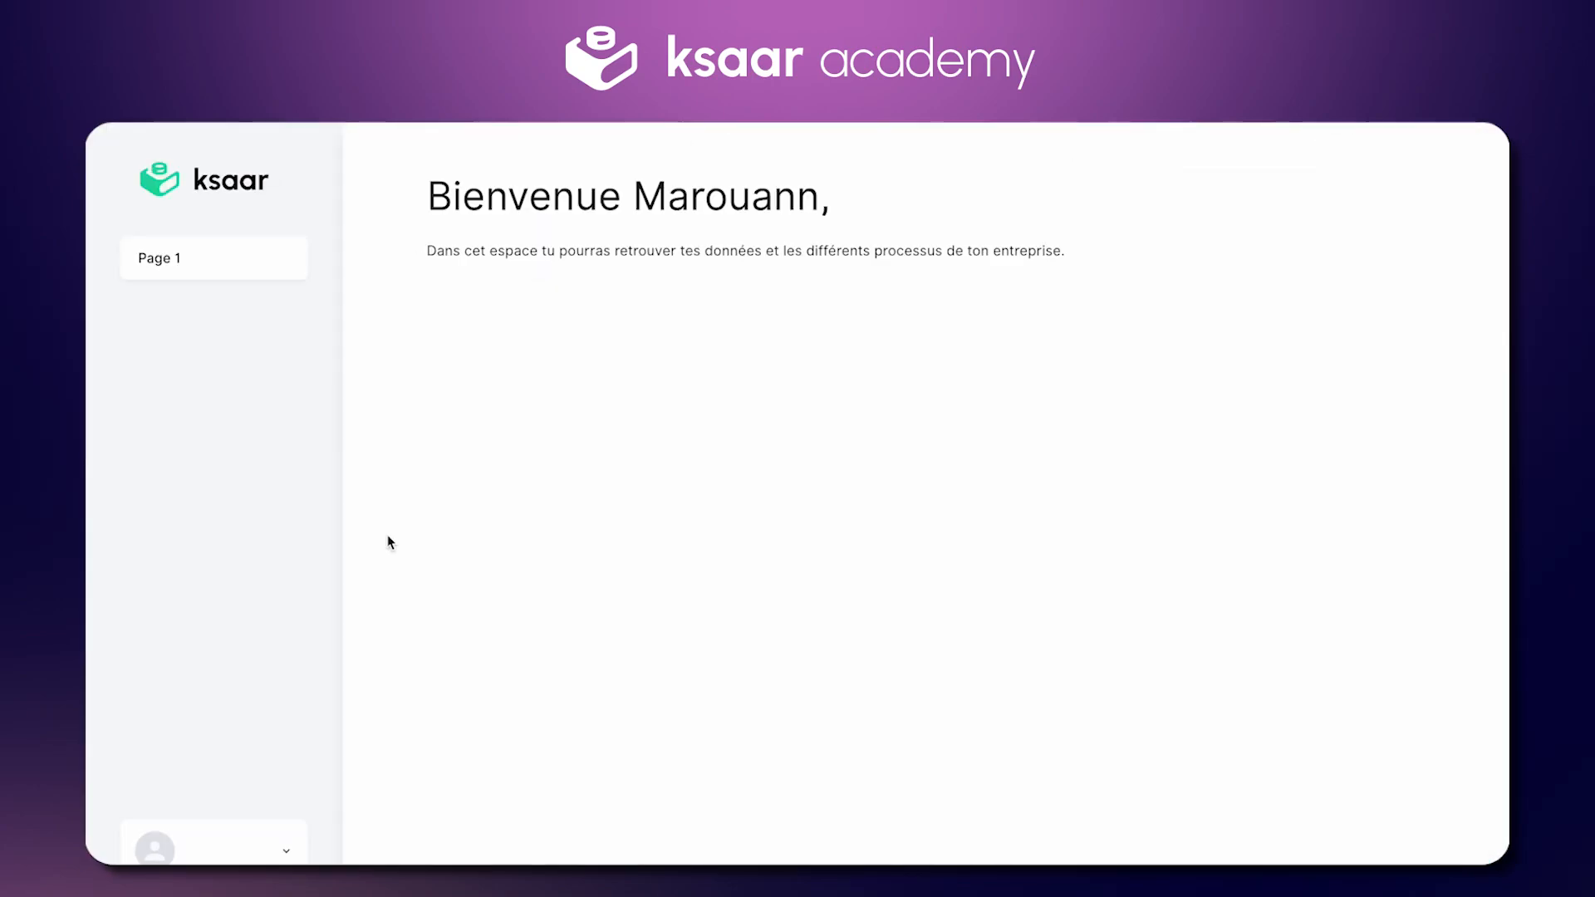
pyautogui.click(286, 850)
pyautogui.click(286, 852)
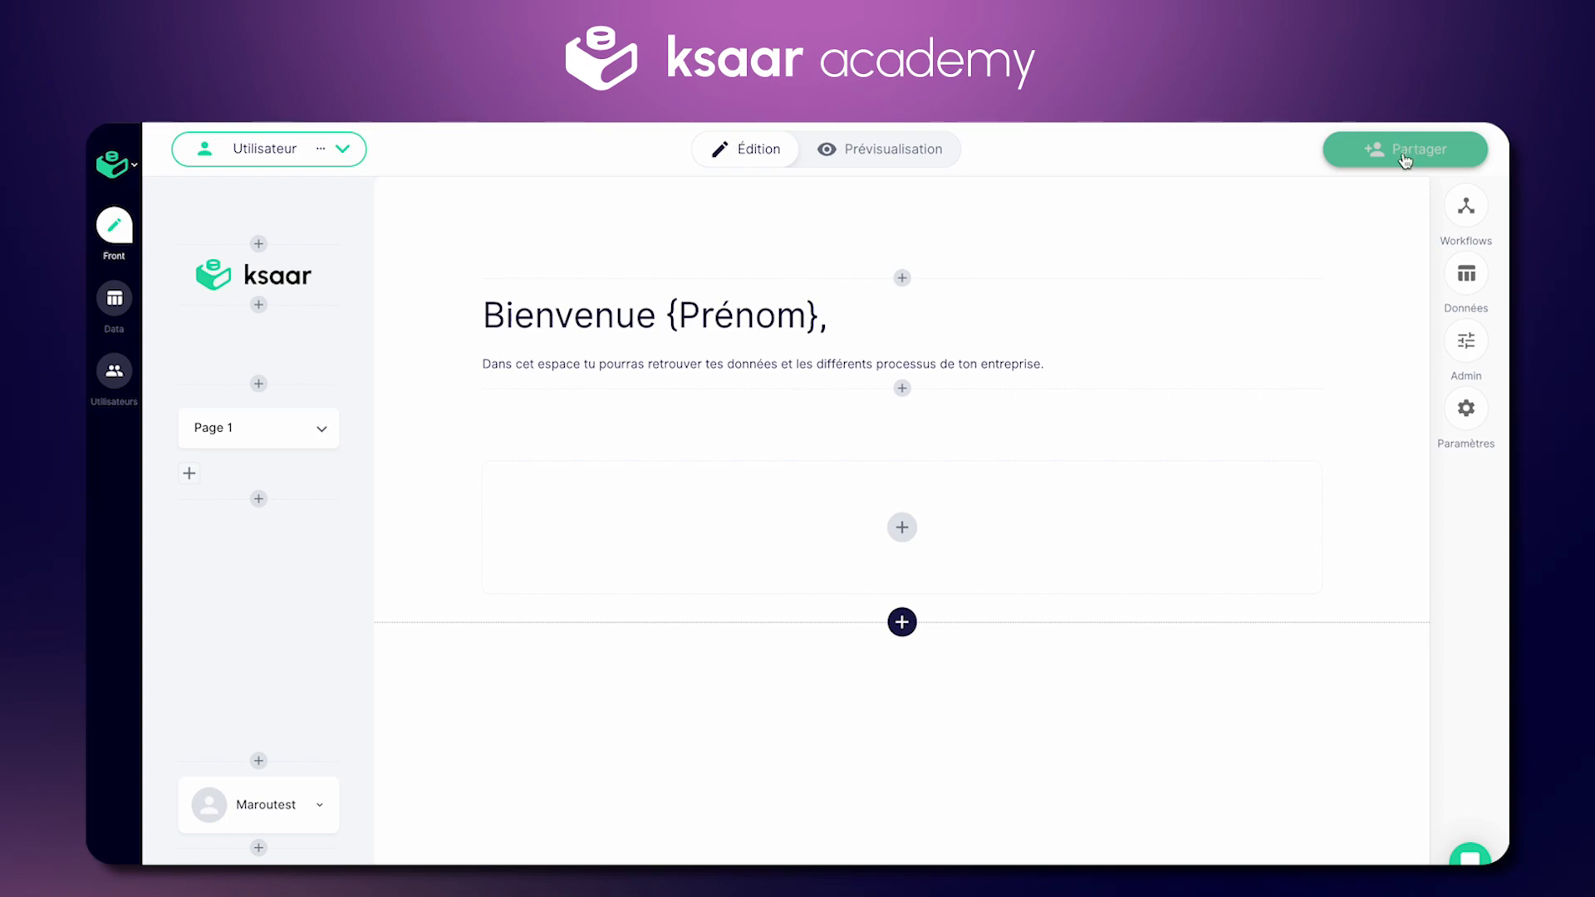
# Copy the signup link again and check that the live form shows Date de naissance.
pyautogui.click(1403, 150)
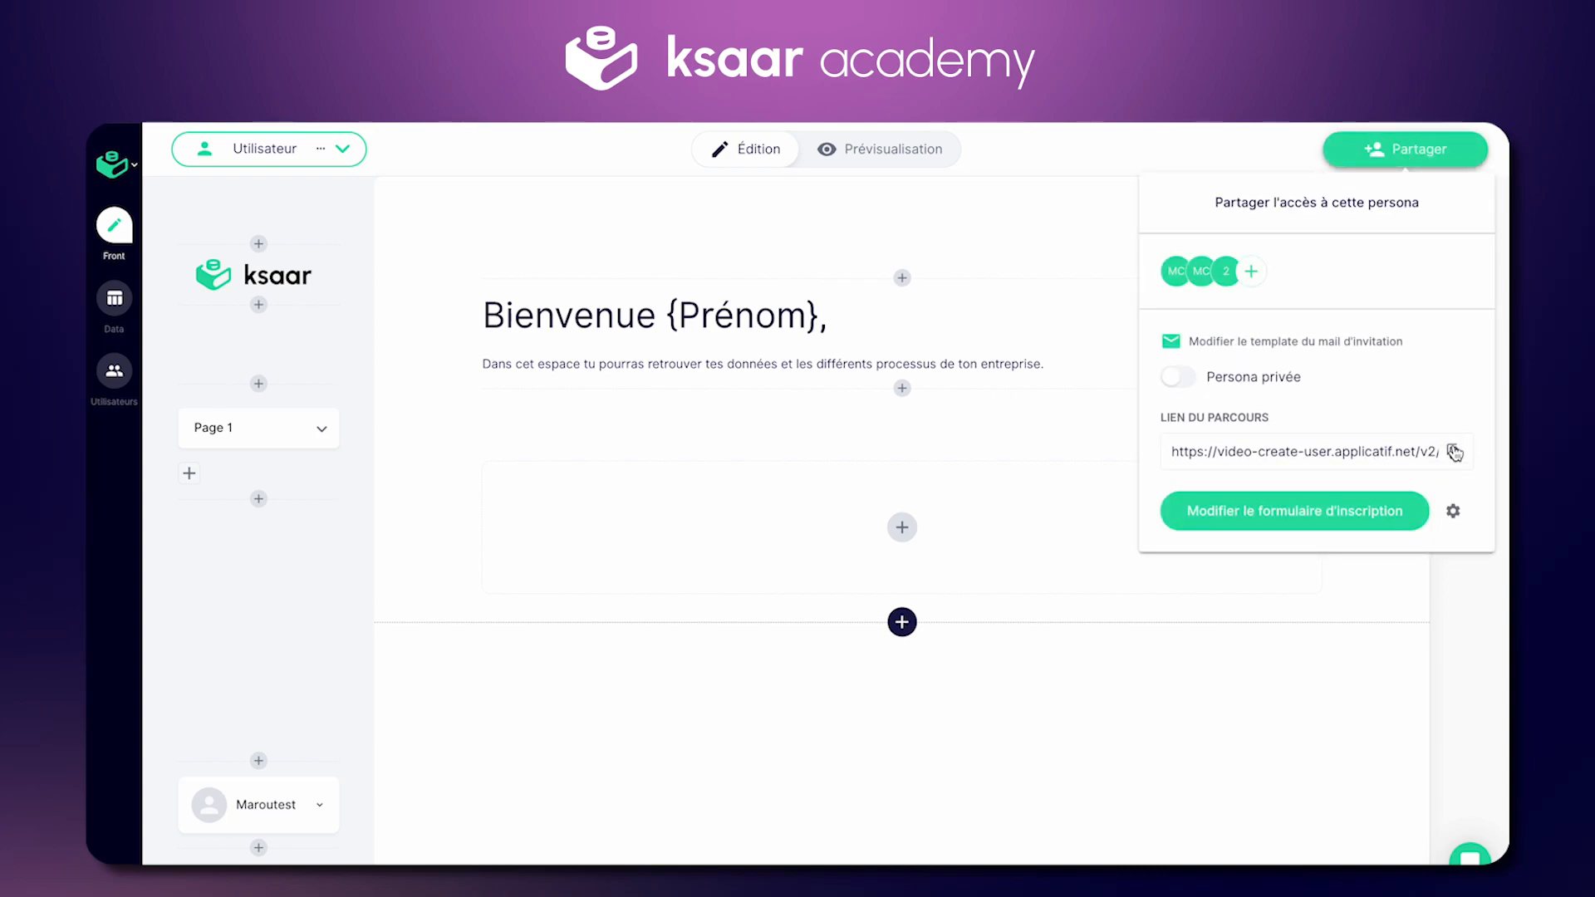
pyautogui.click(1454, 453)
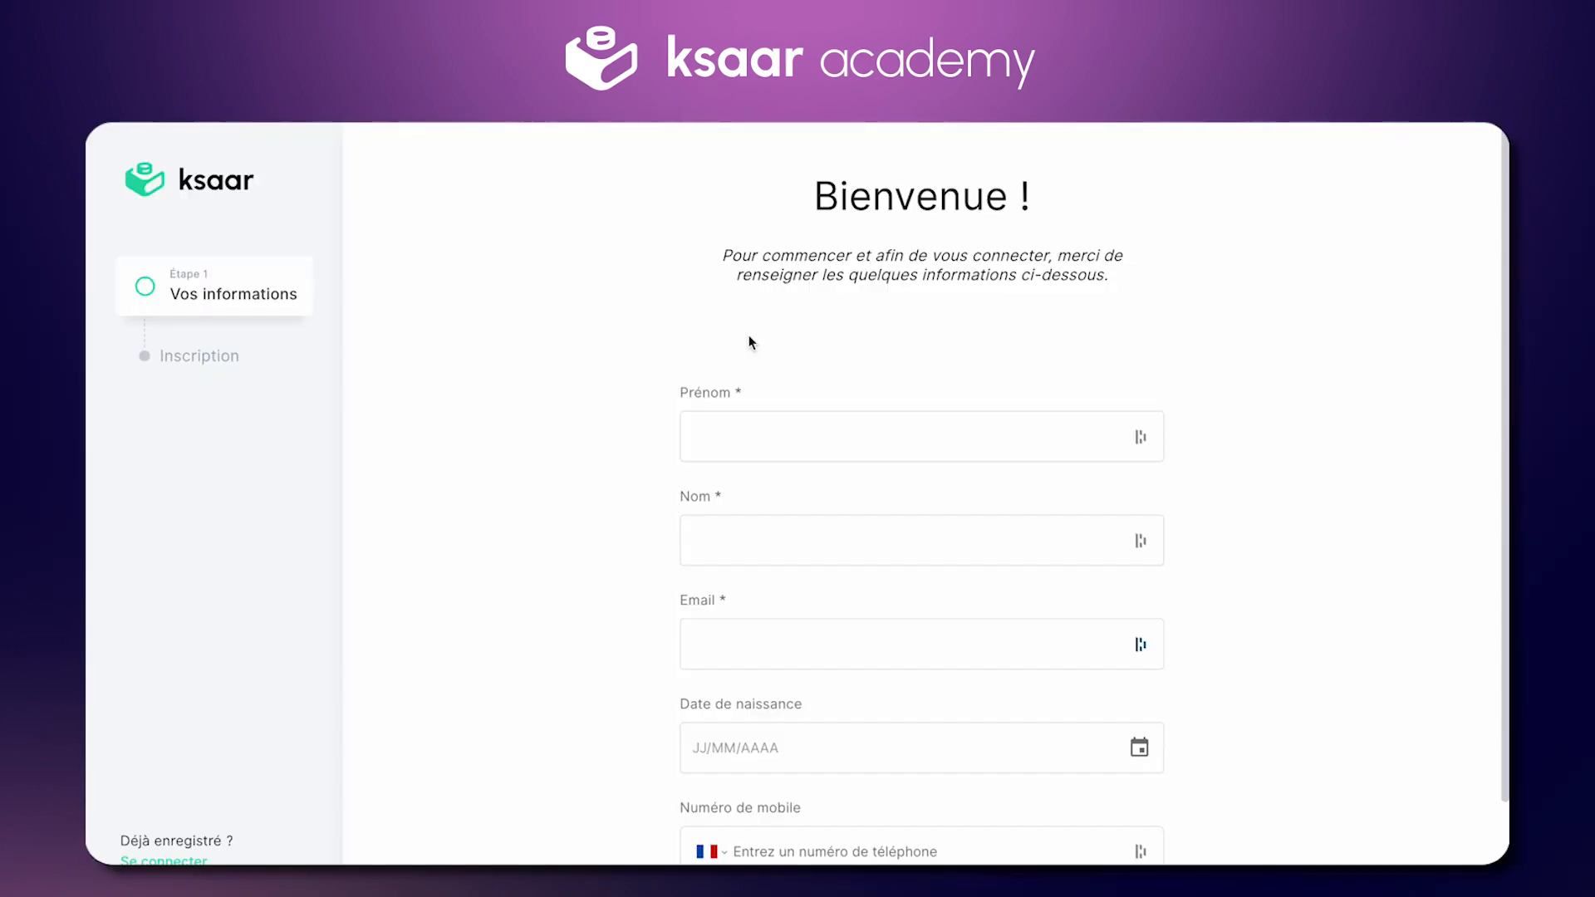
pyautogui.scroll(-2, 749, 341)
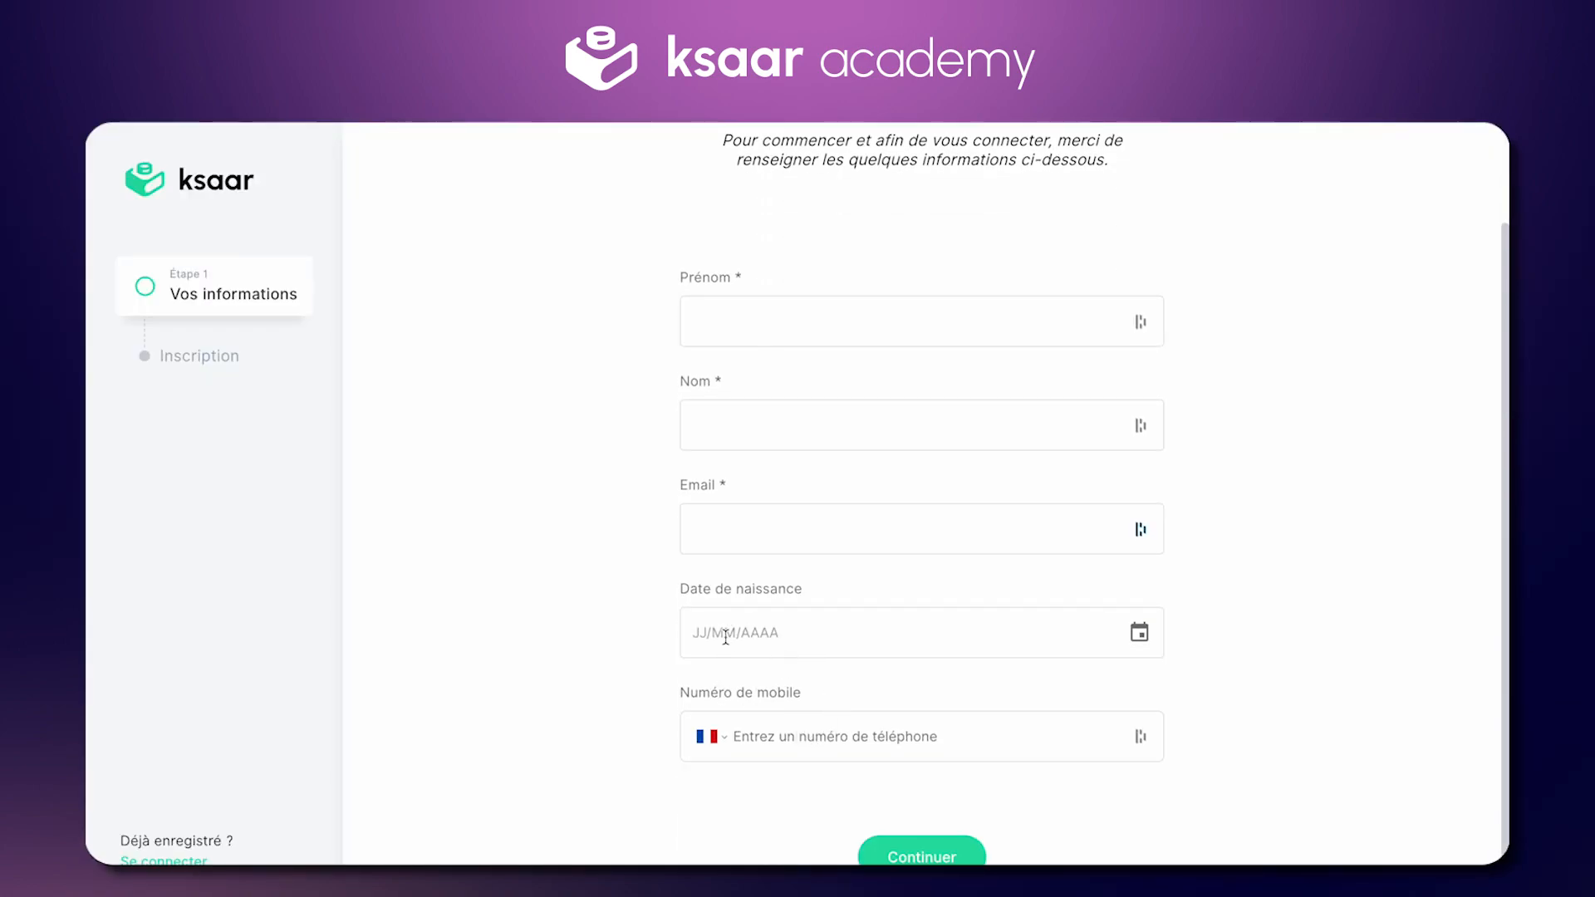
pyautogui.scroll(2, 725, 637)
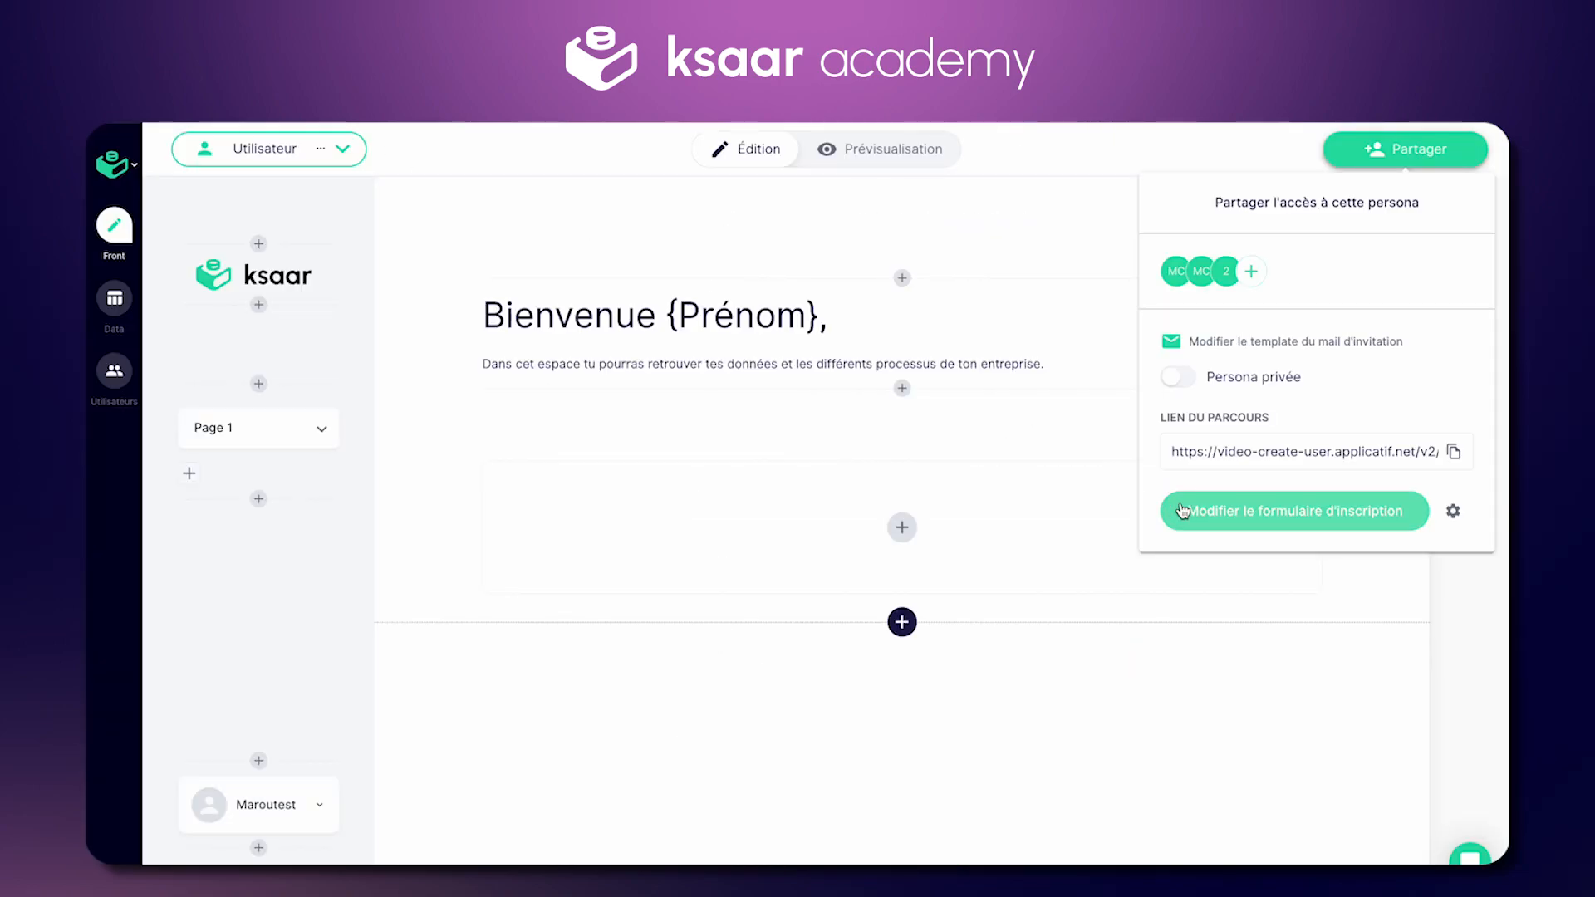
pyautogui.click(1011, 257)
# Switch to the Admin persona and inspect its signup form from the sharing options.
pyautogui.click(340, 148)
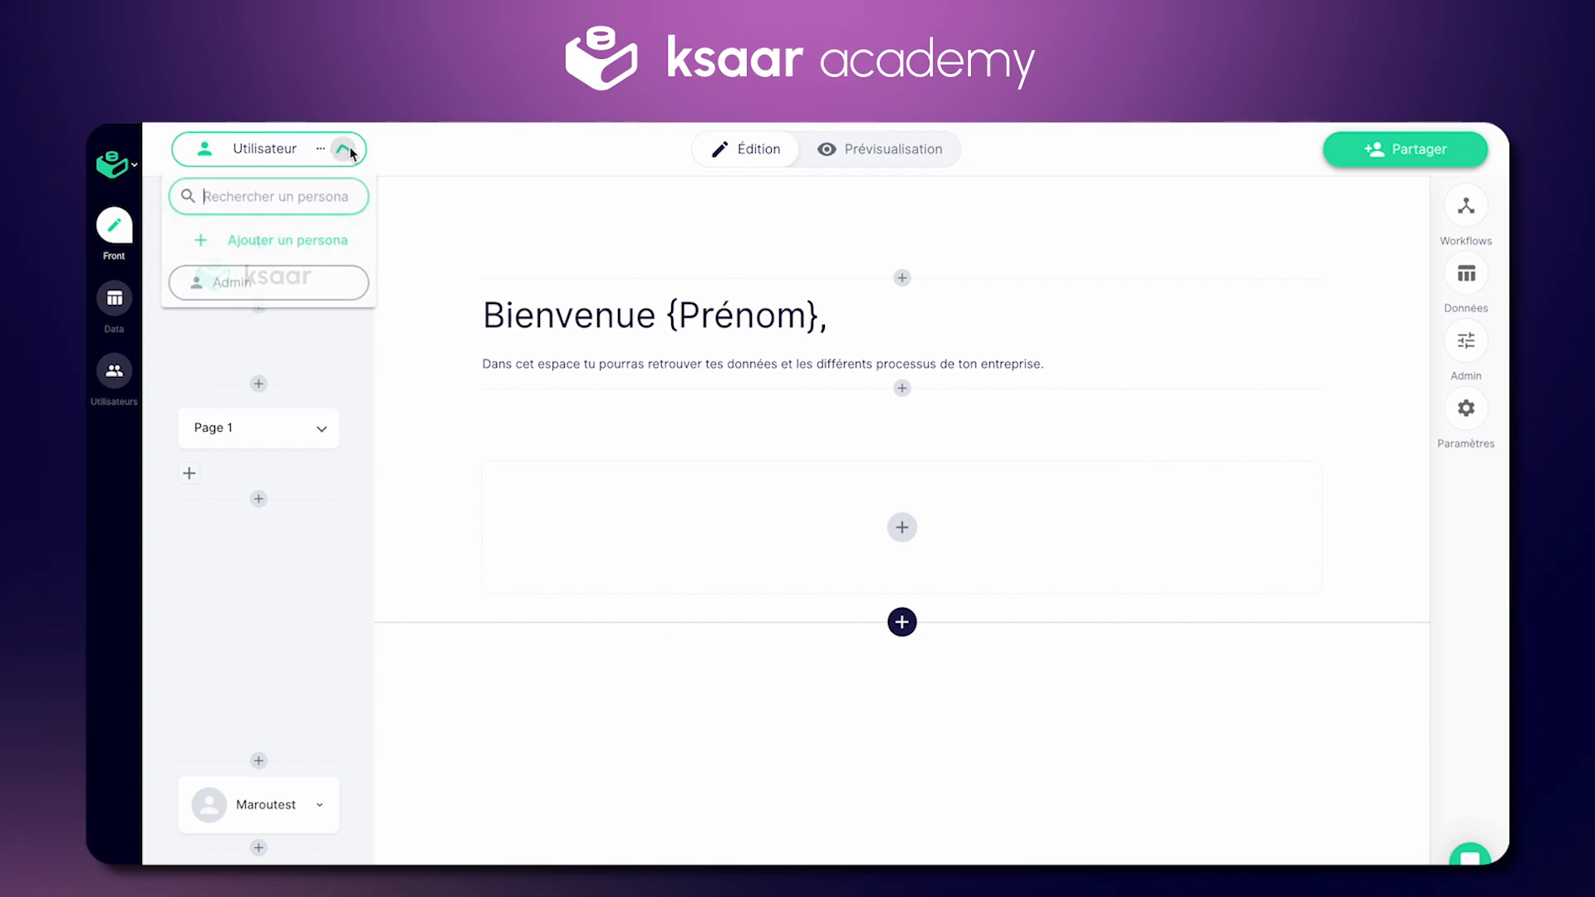
pyautogui.click(287, 286)
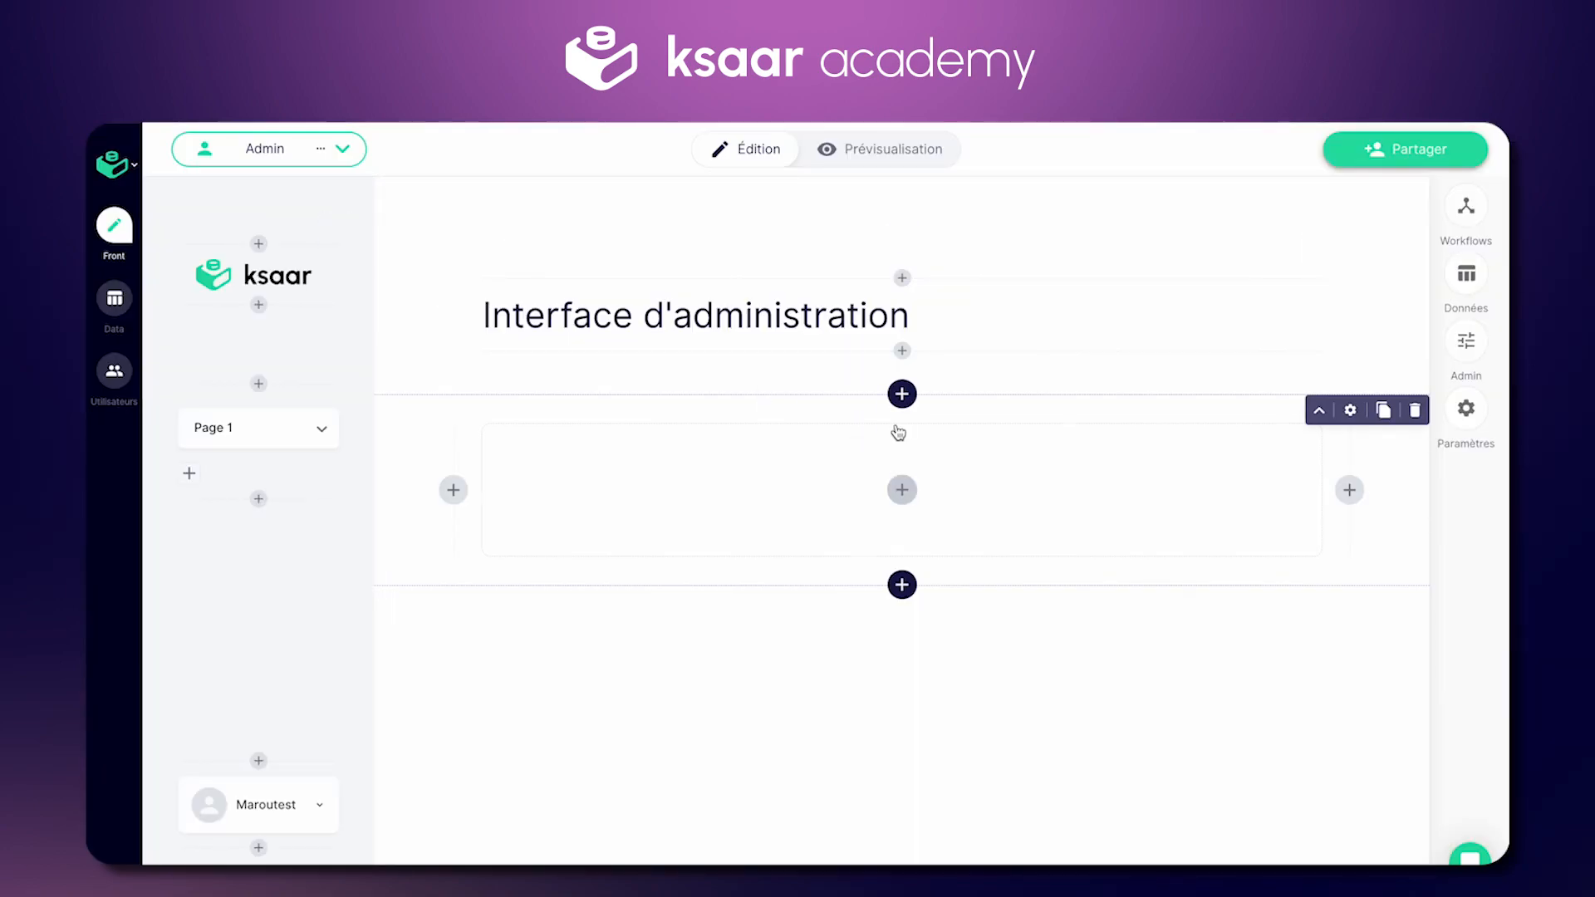
pyautogui.click(1408, 147)
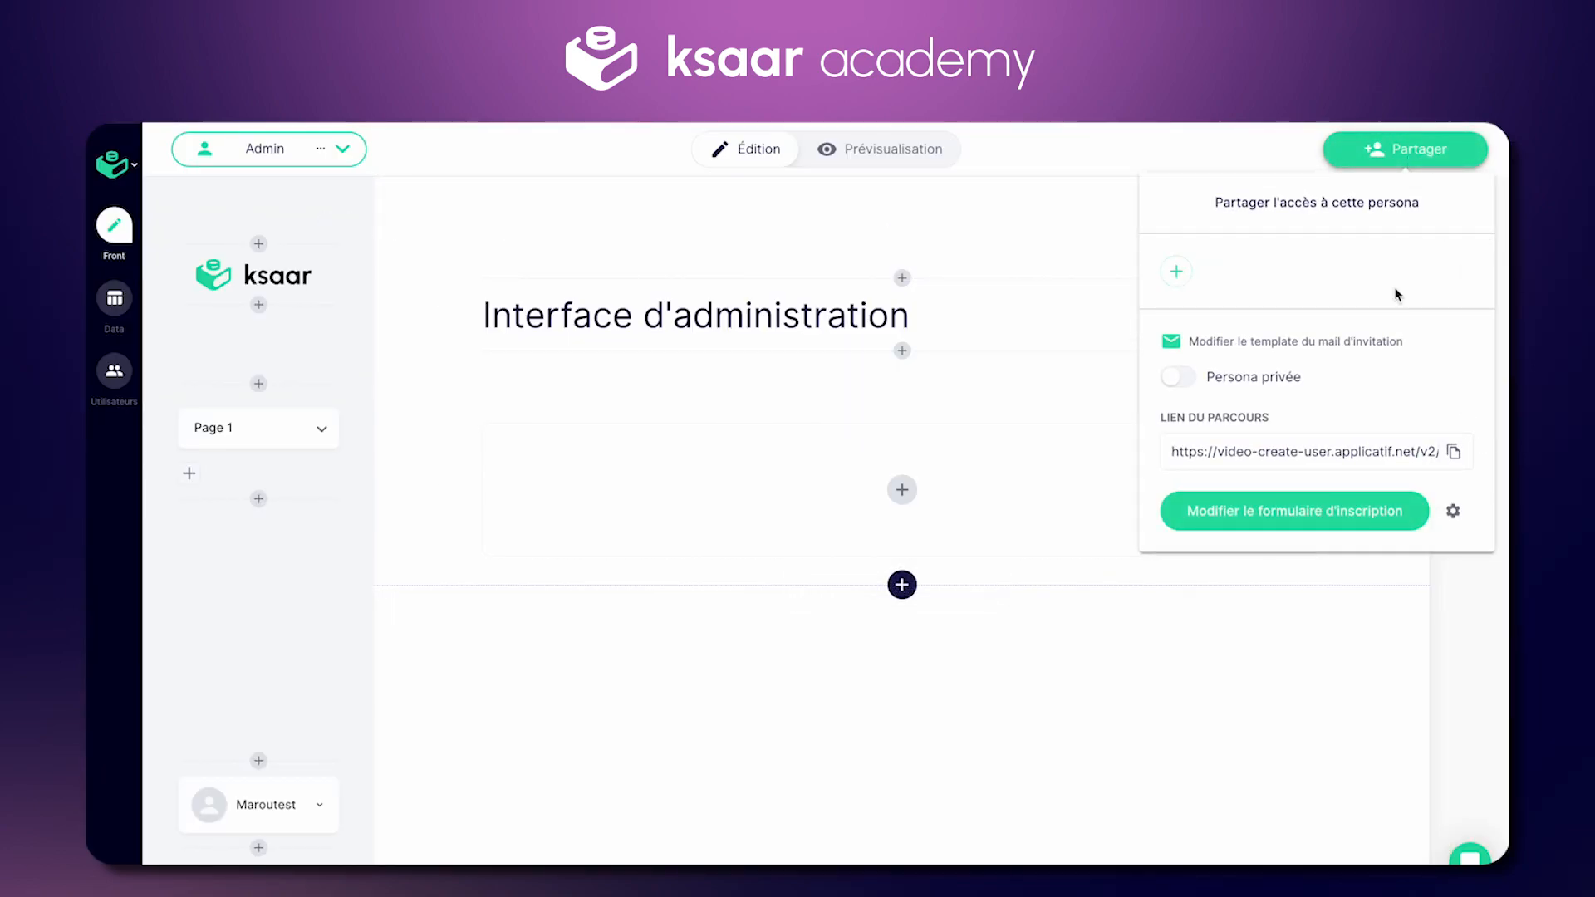
pyautogui.click(1326, 513)
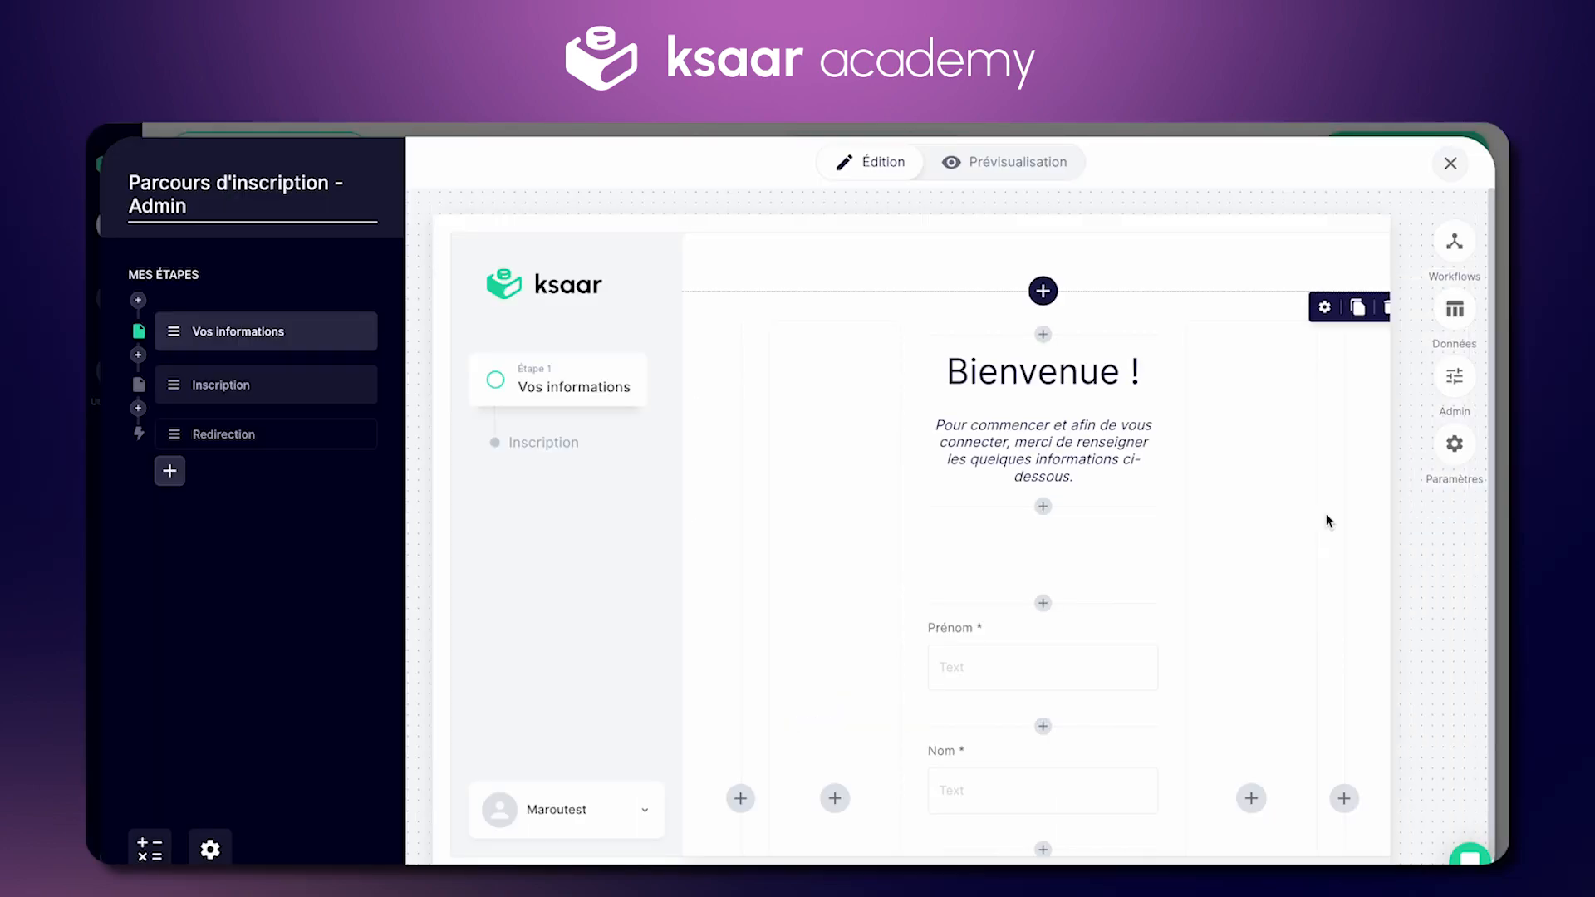
pyautogui.scroll(-5, 1326, 513)
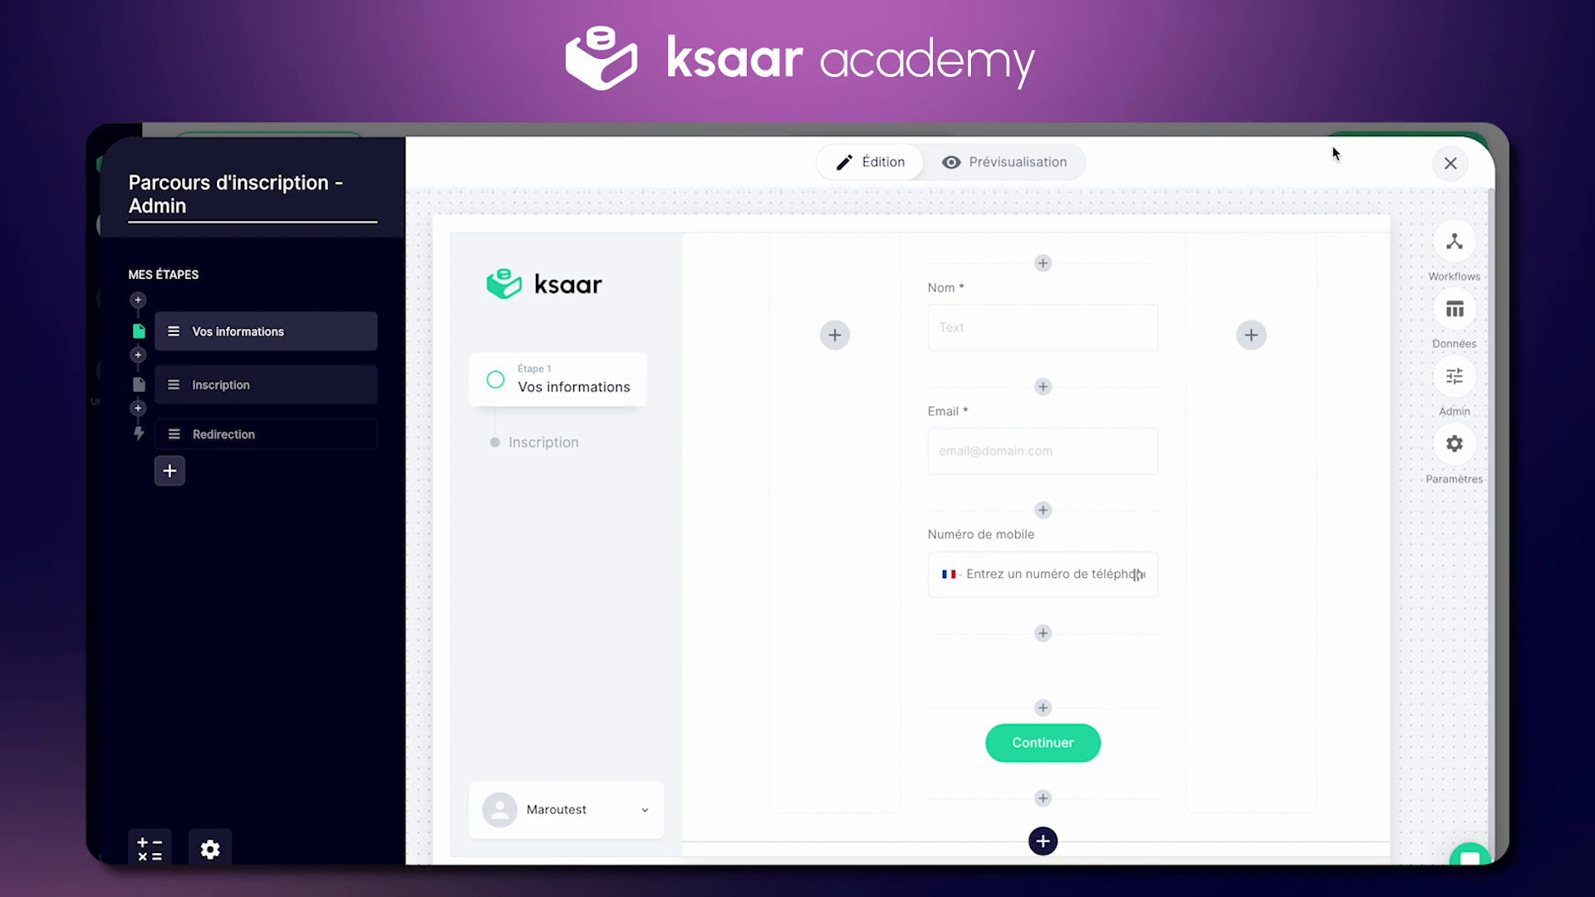
pyautogui.click(1449, 162)
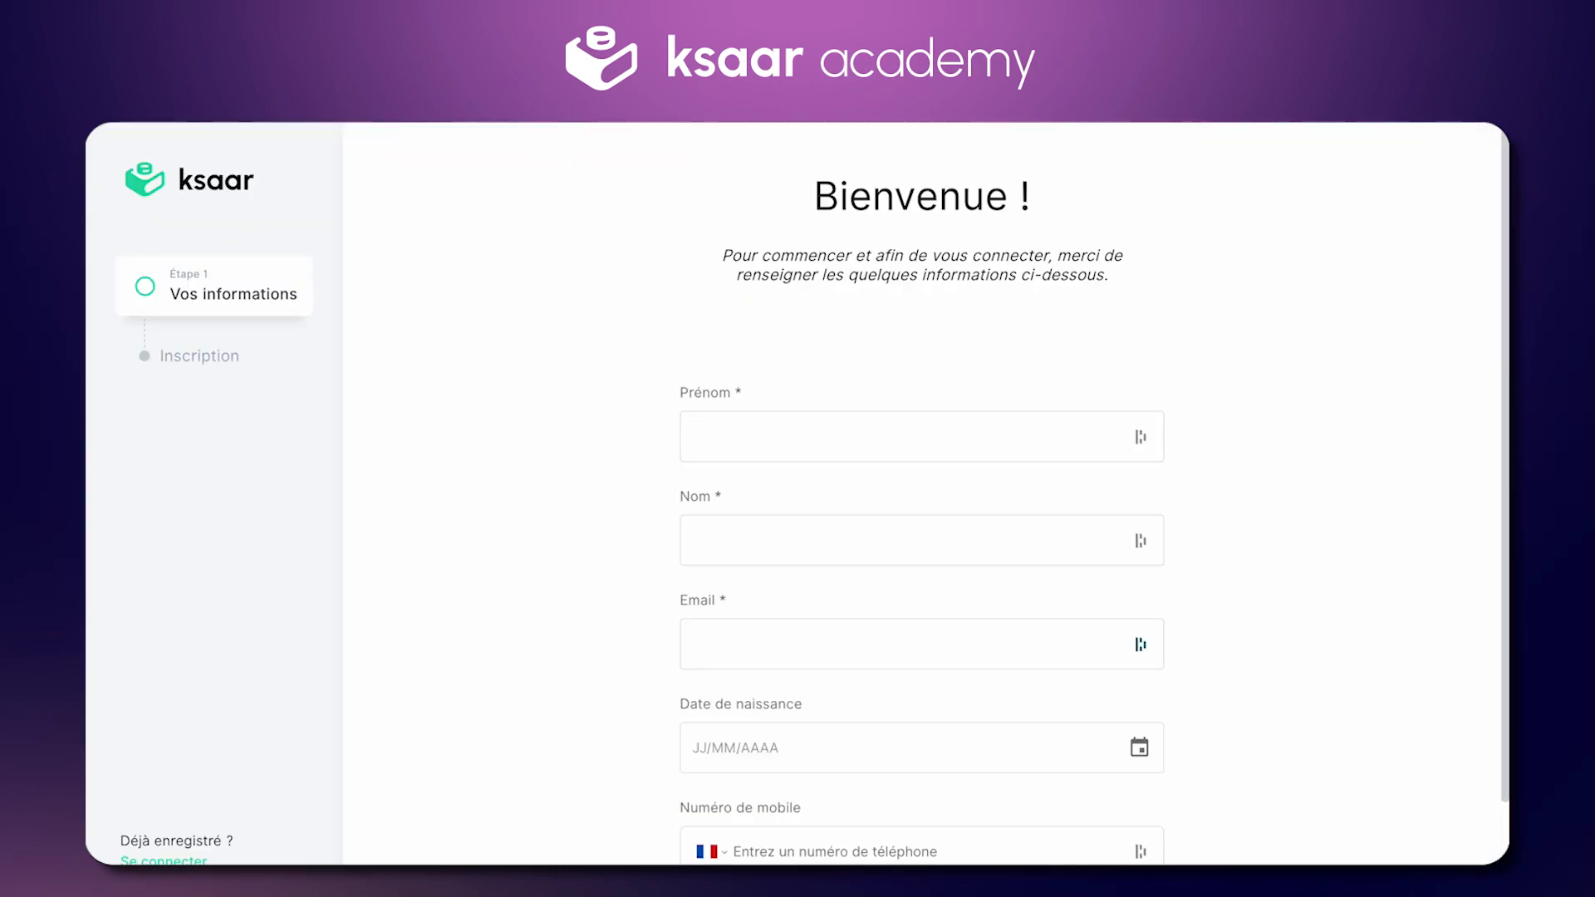
# Reload the signup page to confirm Date de naissance is gone, then close sharing.
pyautogui.press('super+v')
pyautogui.press('Return')
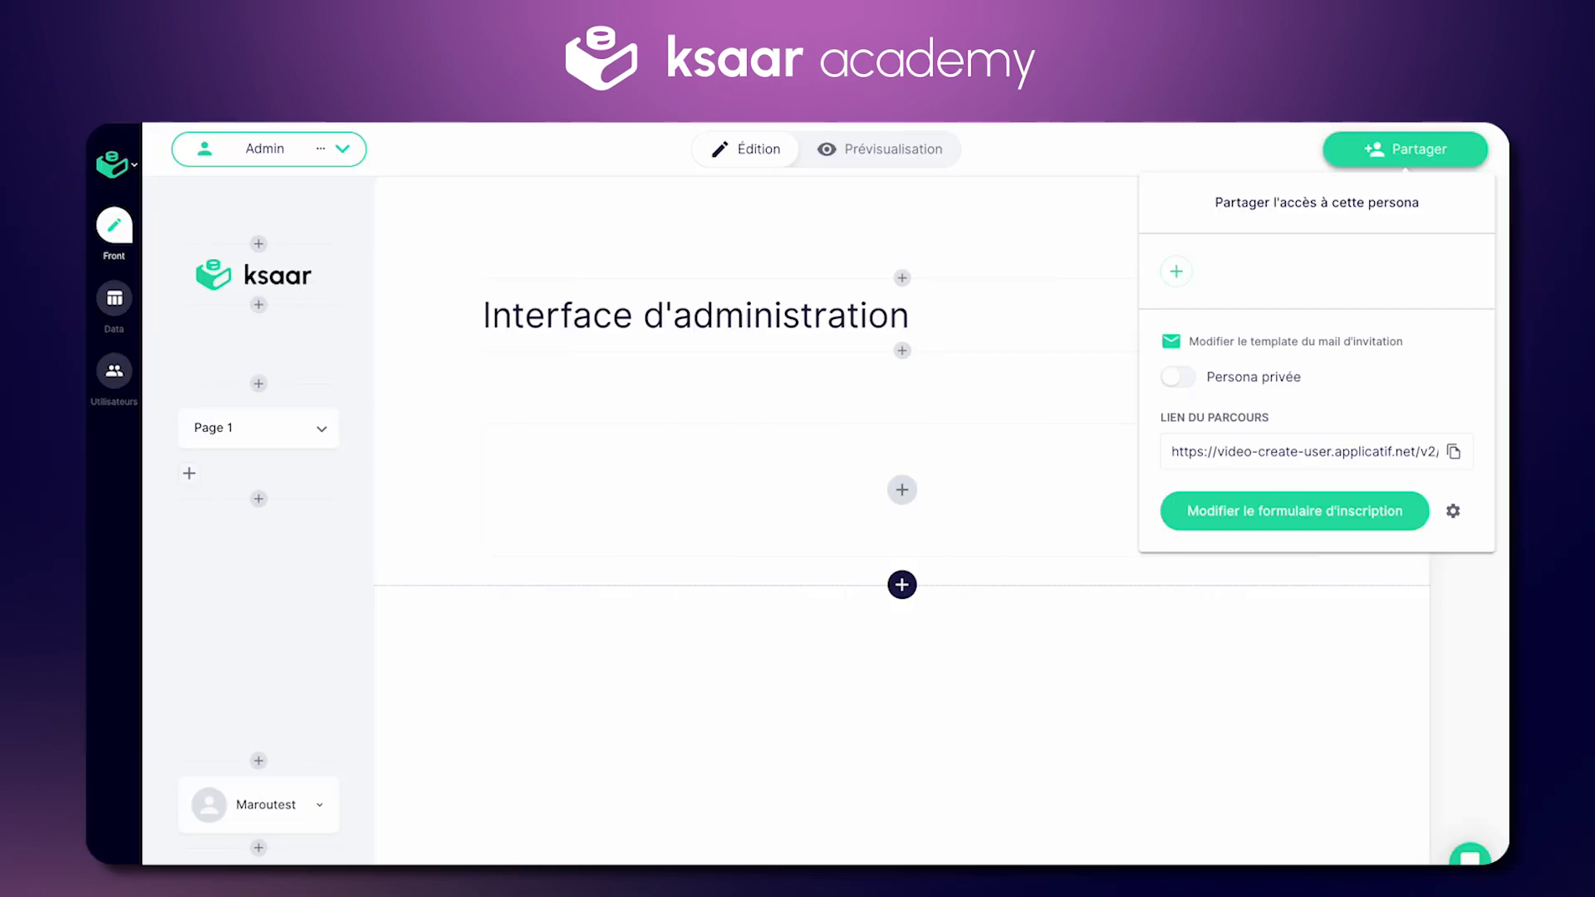
pyautogui.click(1059, 266)
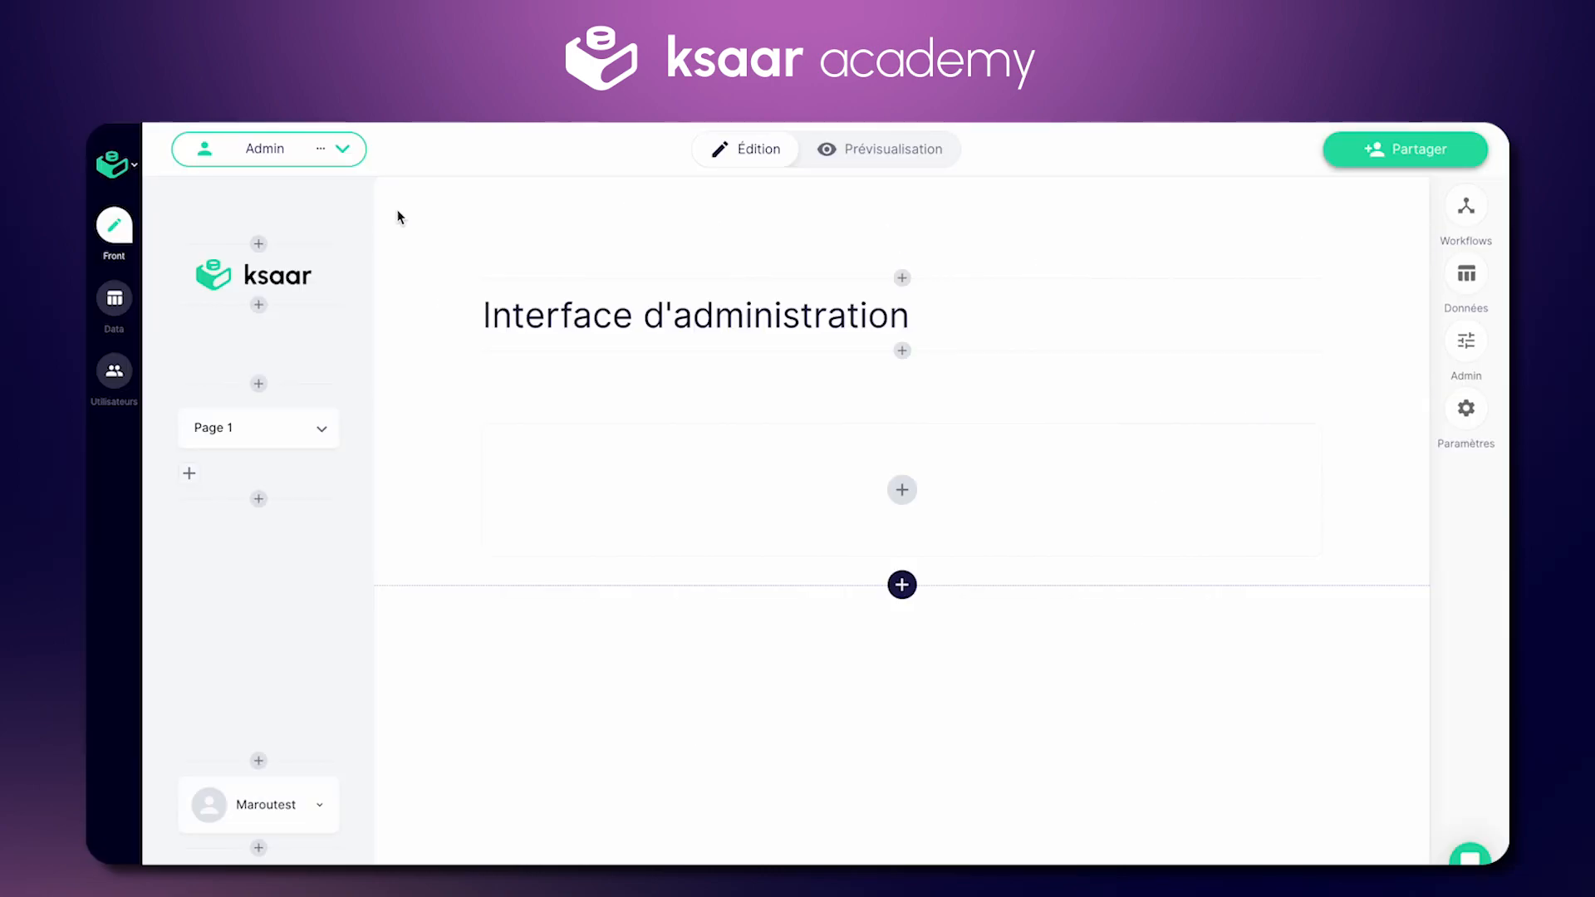
# Switch back to Utilisateur, preview its login and S'inscrire pages, and open its sharing options.
pyautogui.click(343, 150)
pyautogui.click(277, 281)
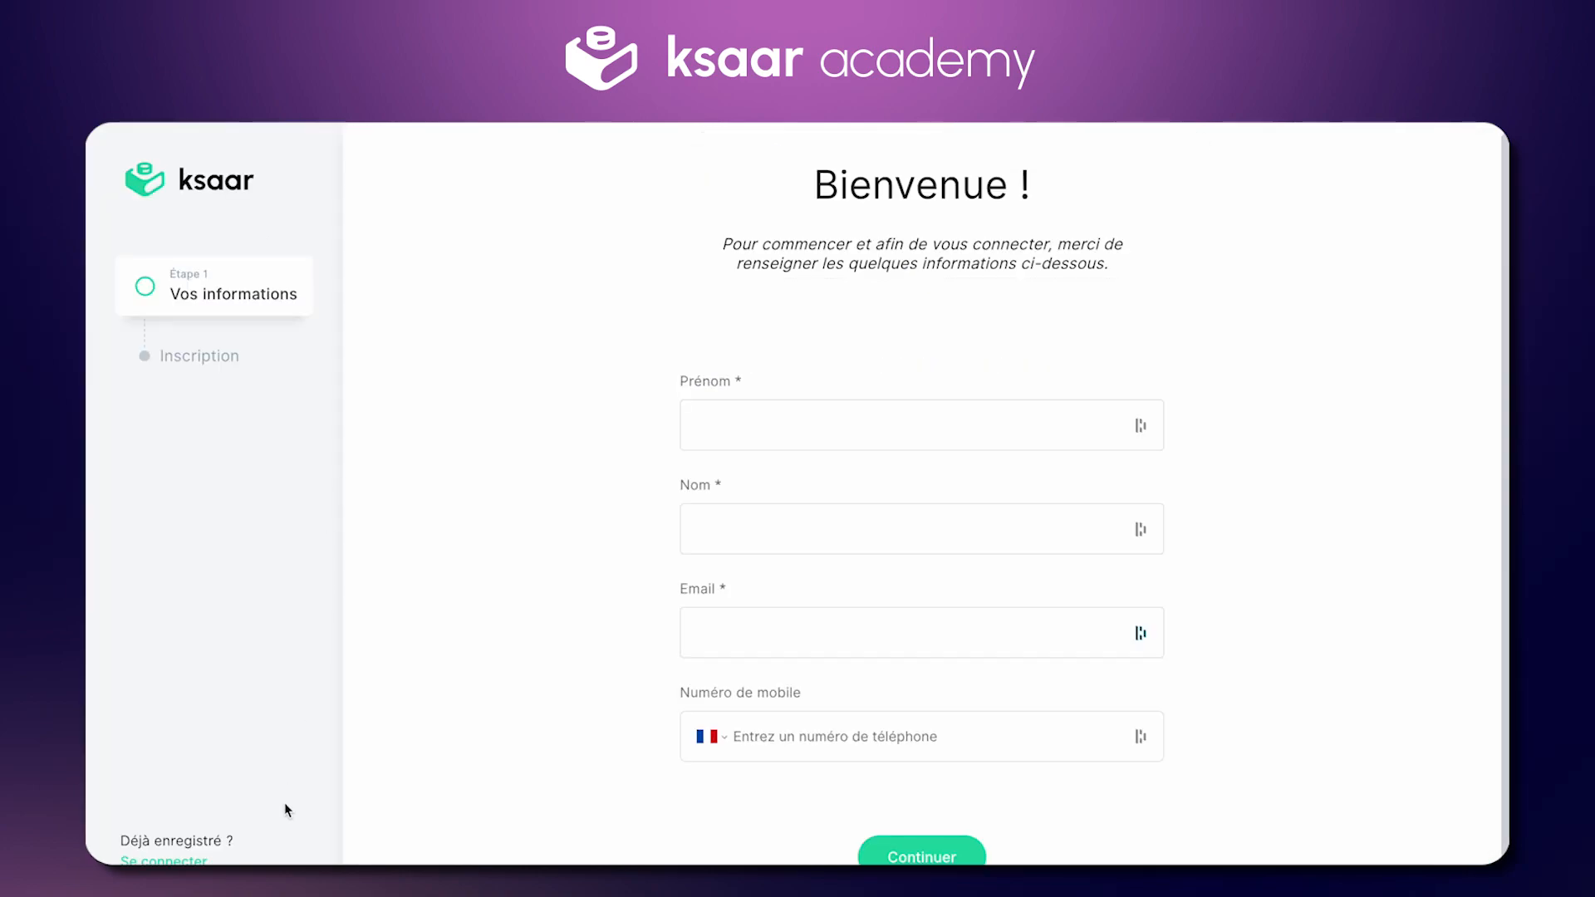
pyautogui.click(190, 860)
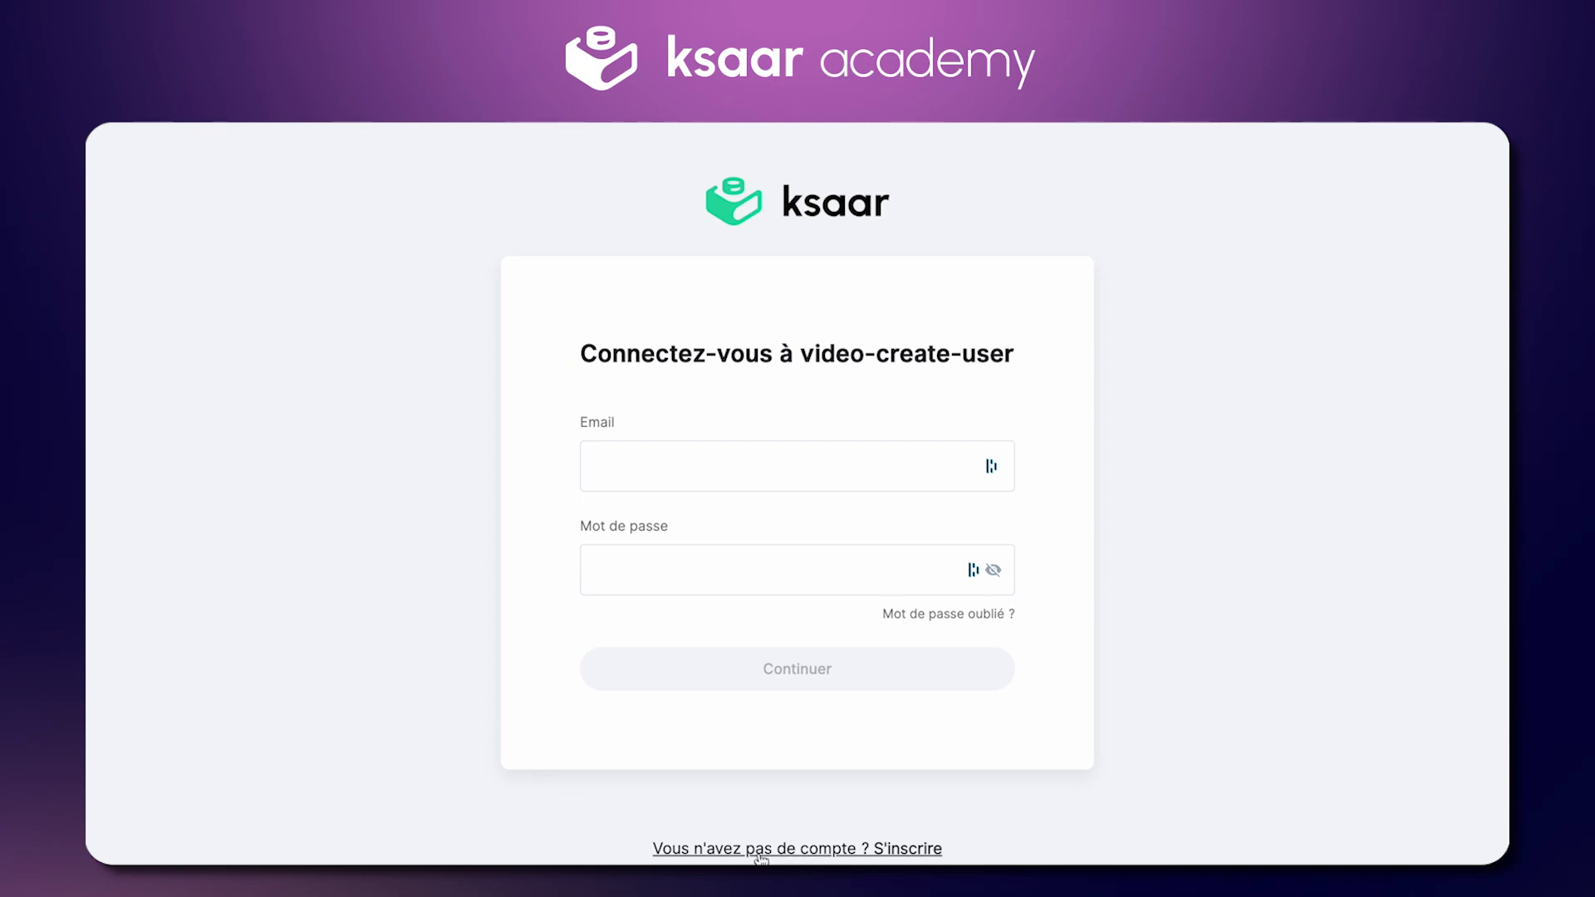
pyautogui.click(855, 851)
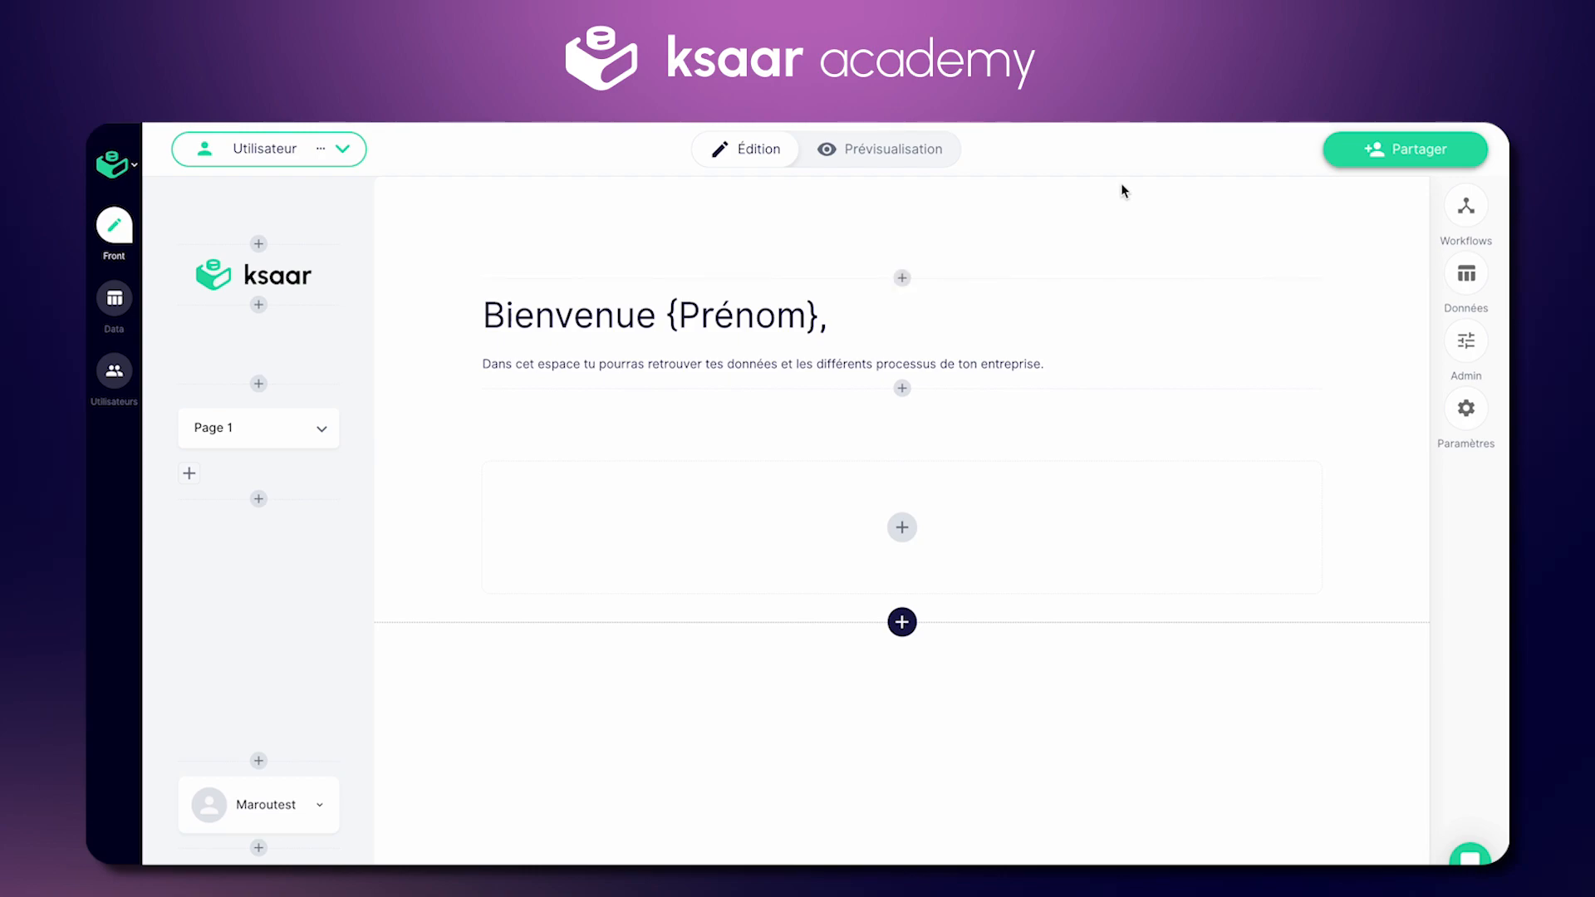
pyautogui.click(1364, 157)
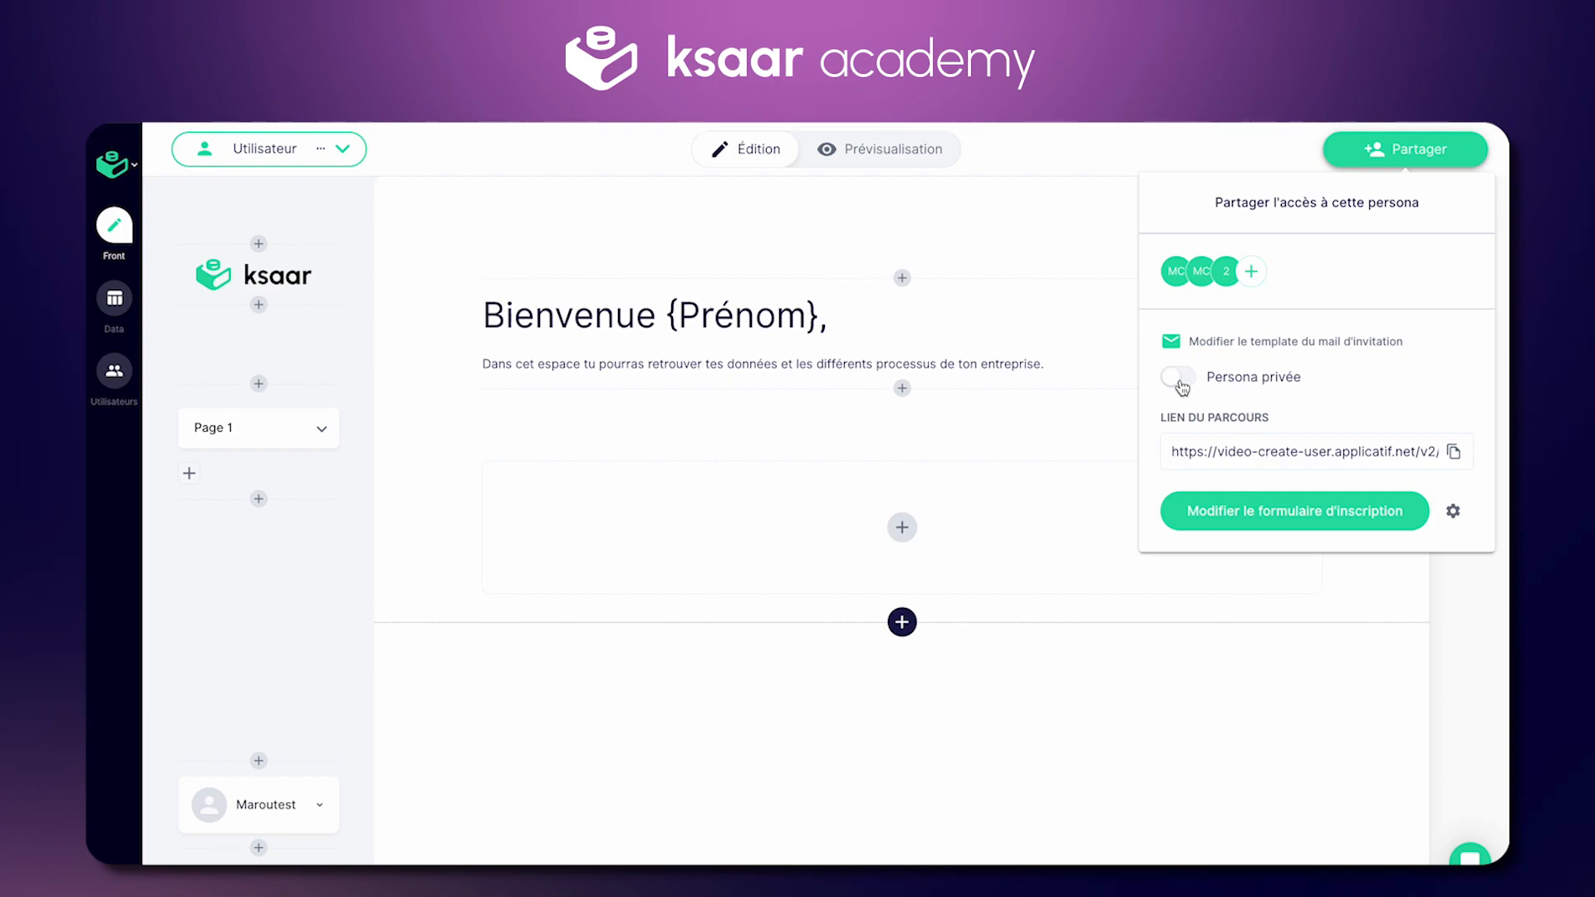
# Copy the Utilisateur sign-up link, switch on Persona privée, and test the link in a new tab.
pyautogui.click(1453, 451)
pyautogui.click(1179, 378)
pyautogui.press('super+t')
pyautogui.press('super+v')
pyautogui.press('Return')
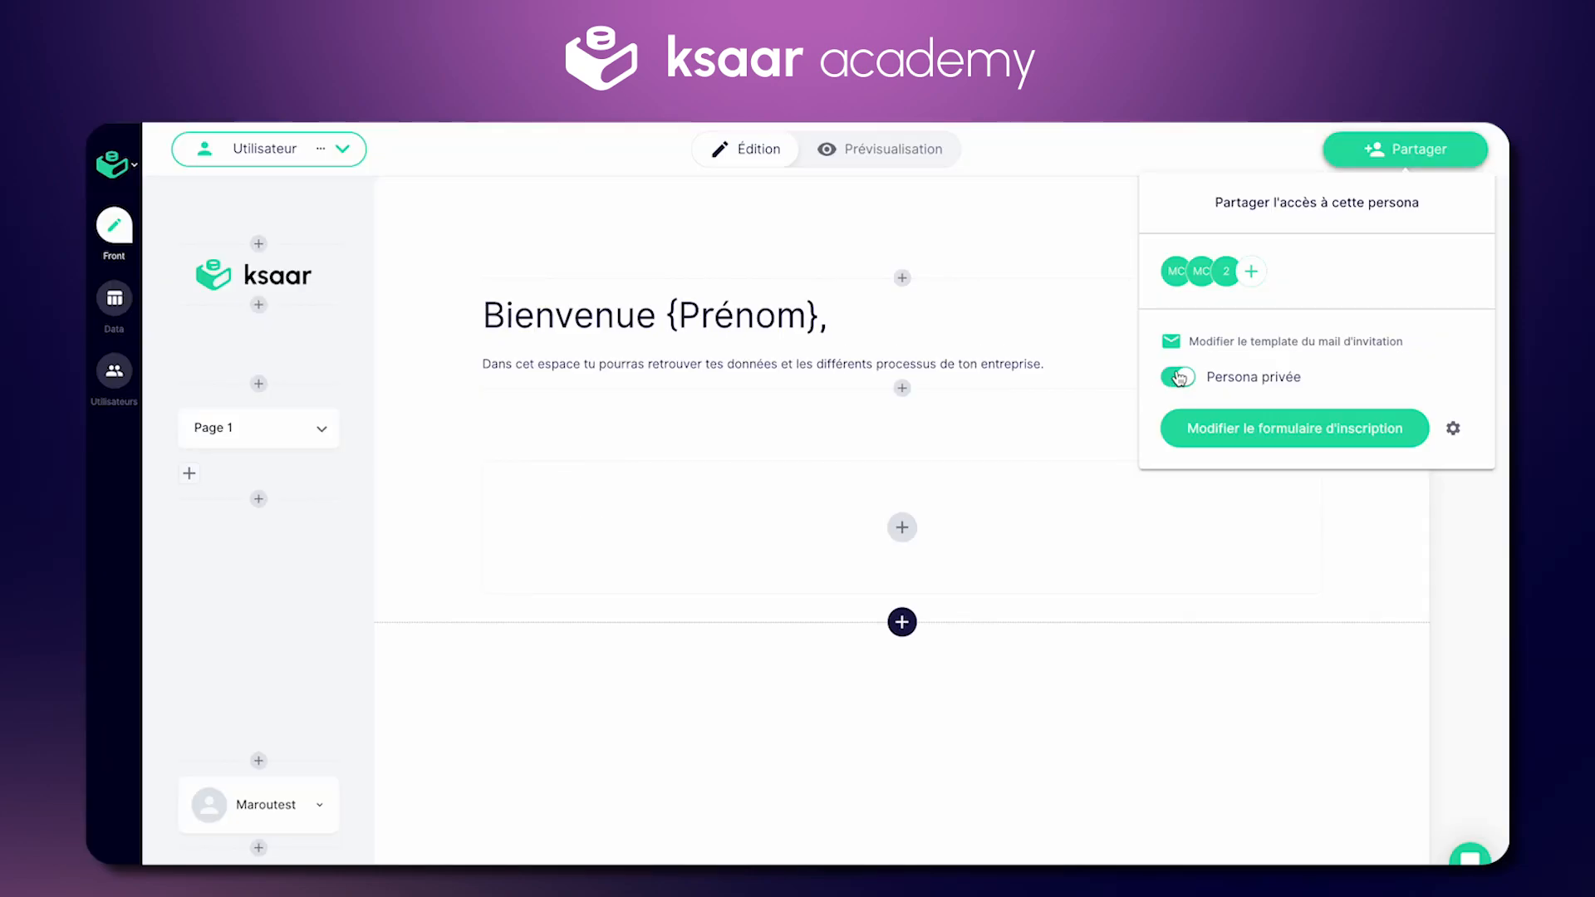
# Toggle Persona privée off and back on, view the invitation e-mail template, and close settings.
pyautogui.click(1186, 382)
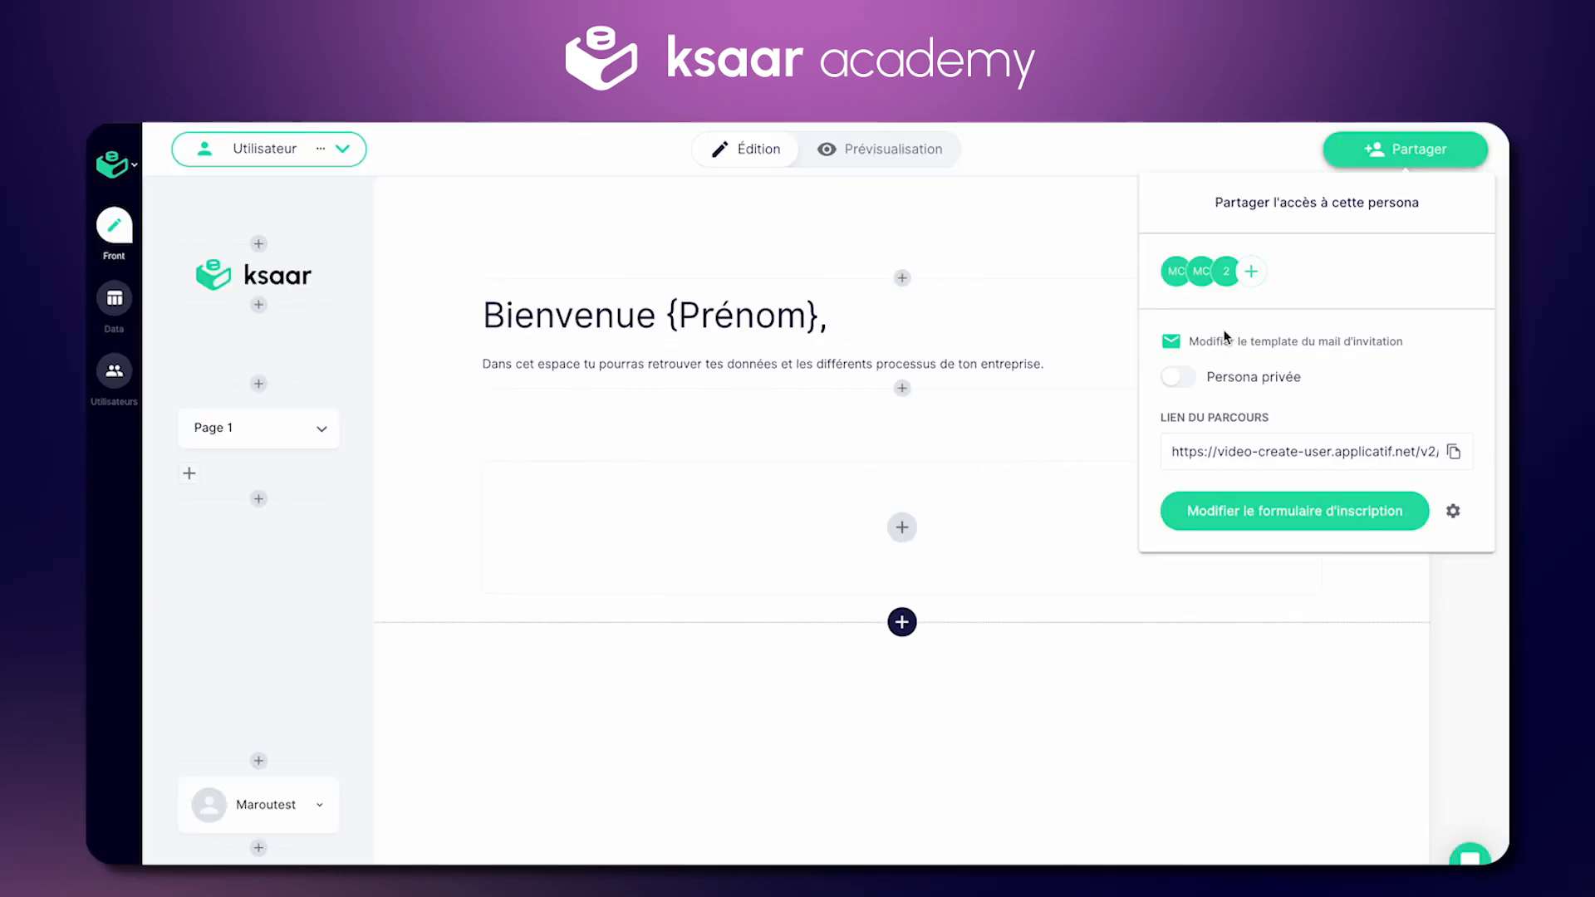
pyautogui.click(1177, 378)
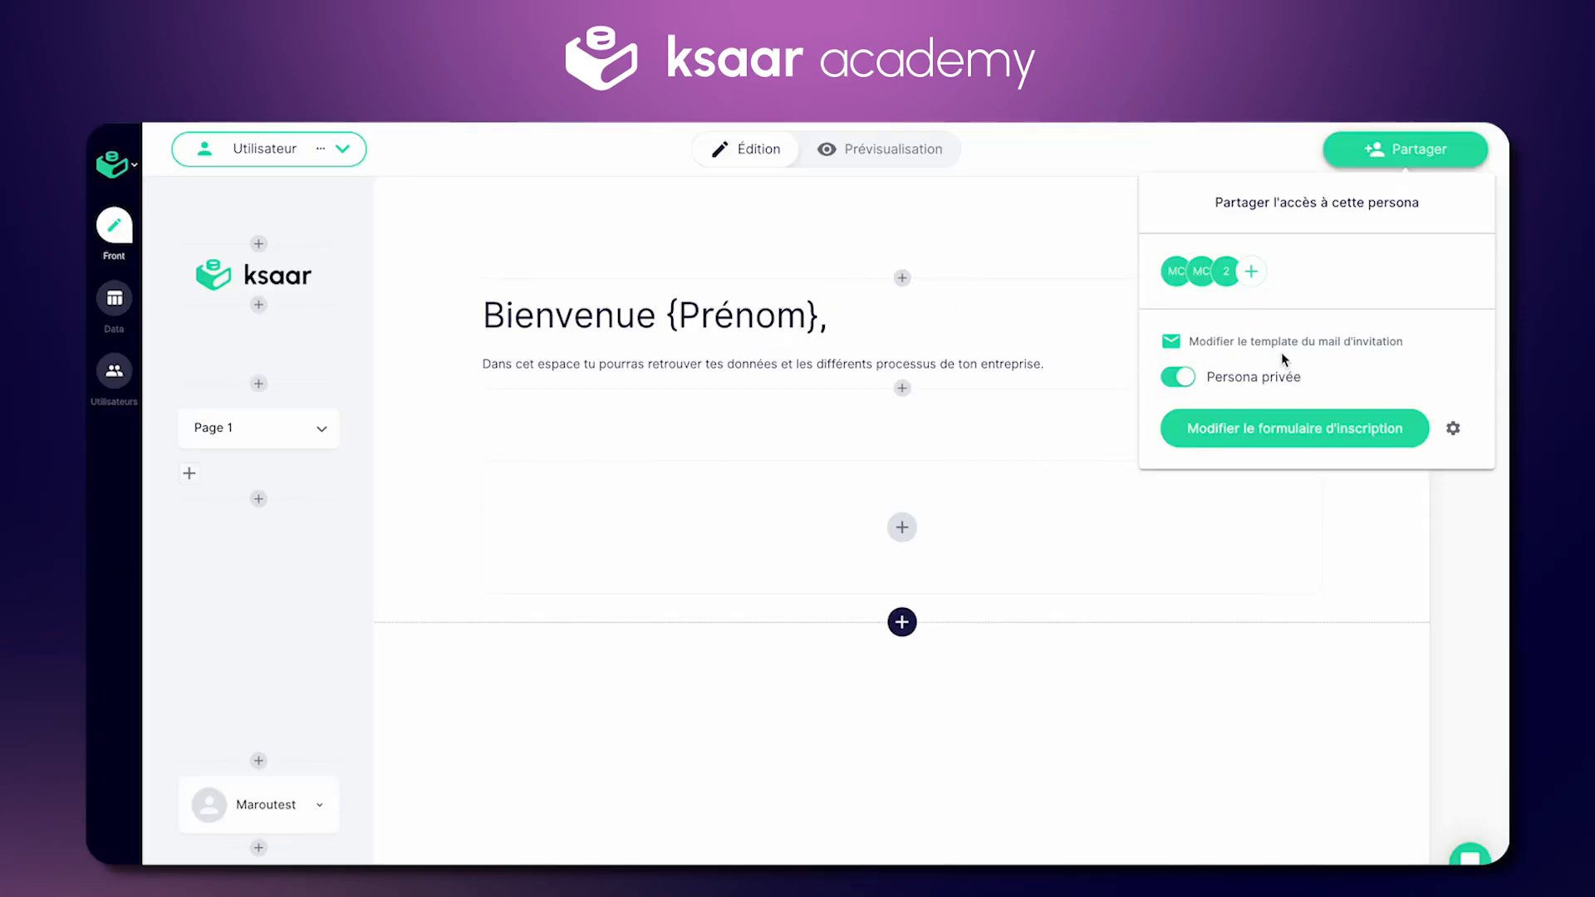
pyautogui.click(1293, 343)
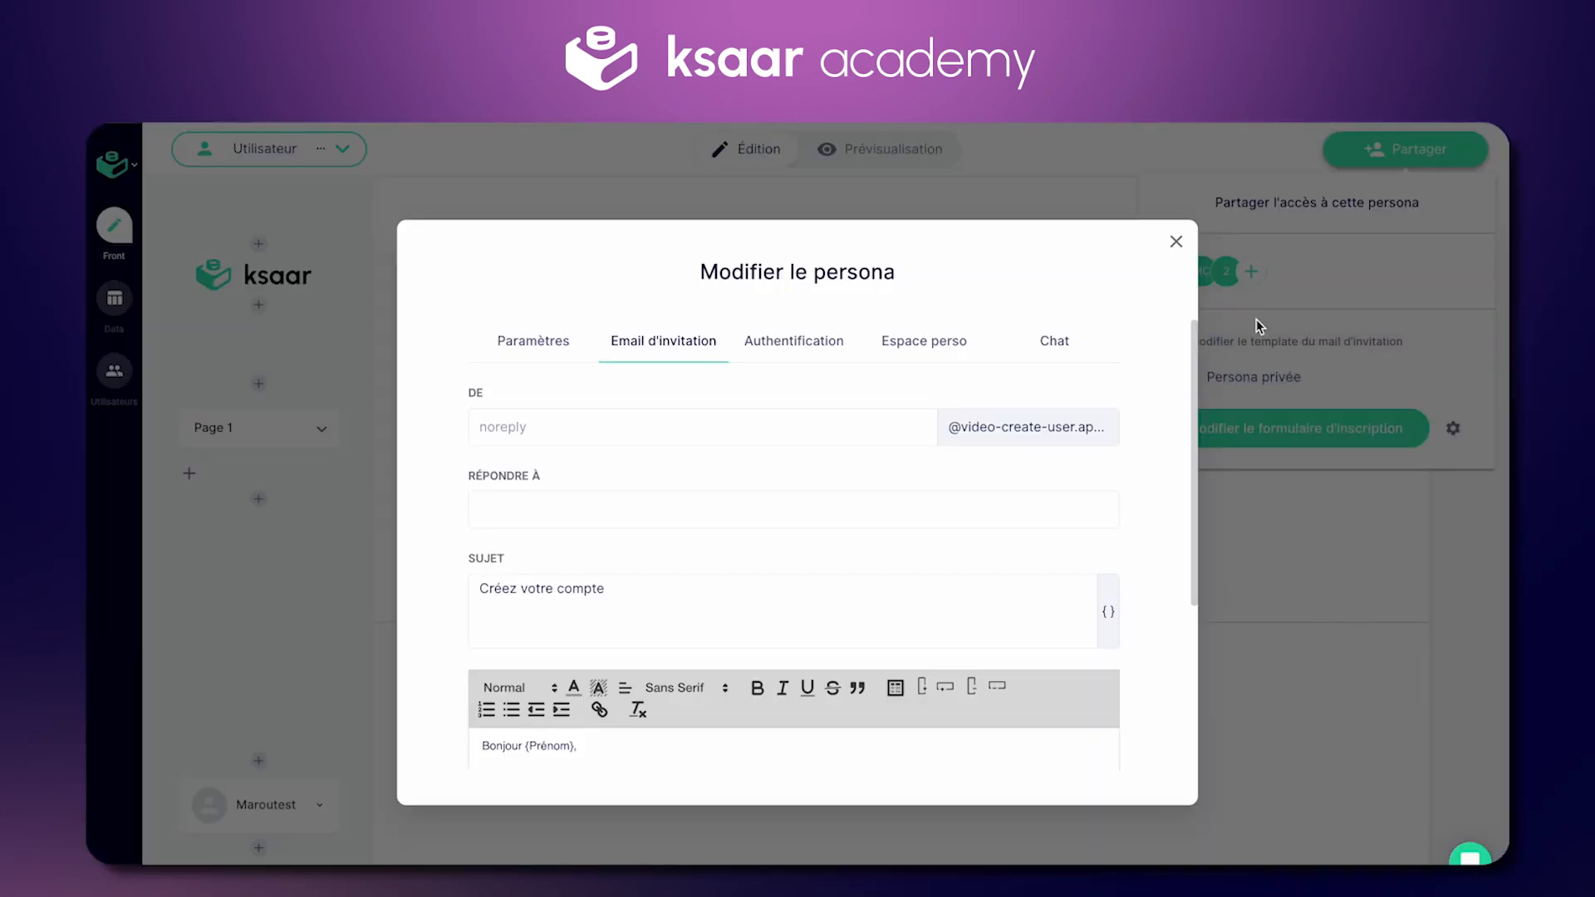
pyautogui.click(1179, 249)
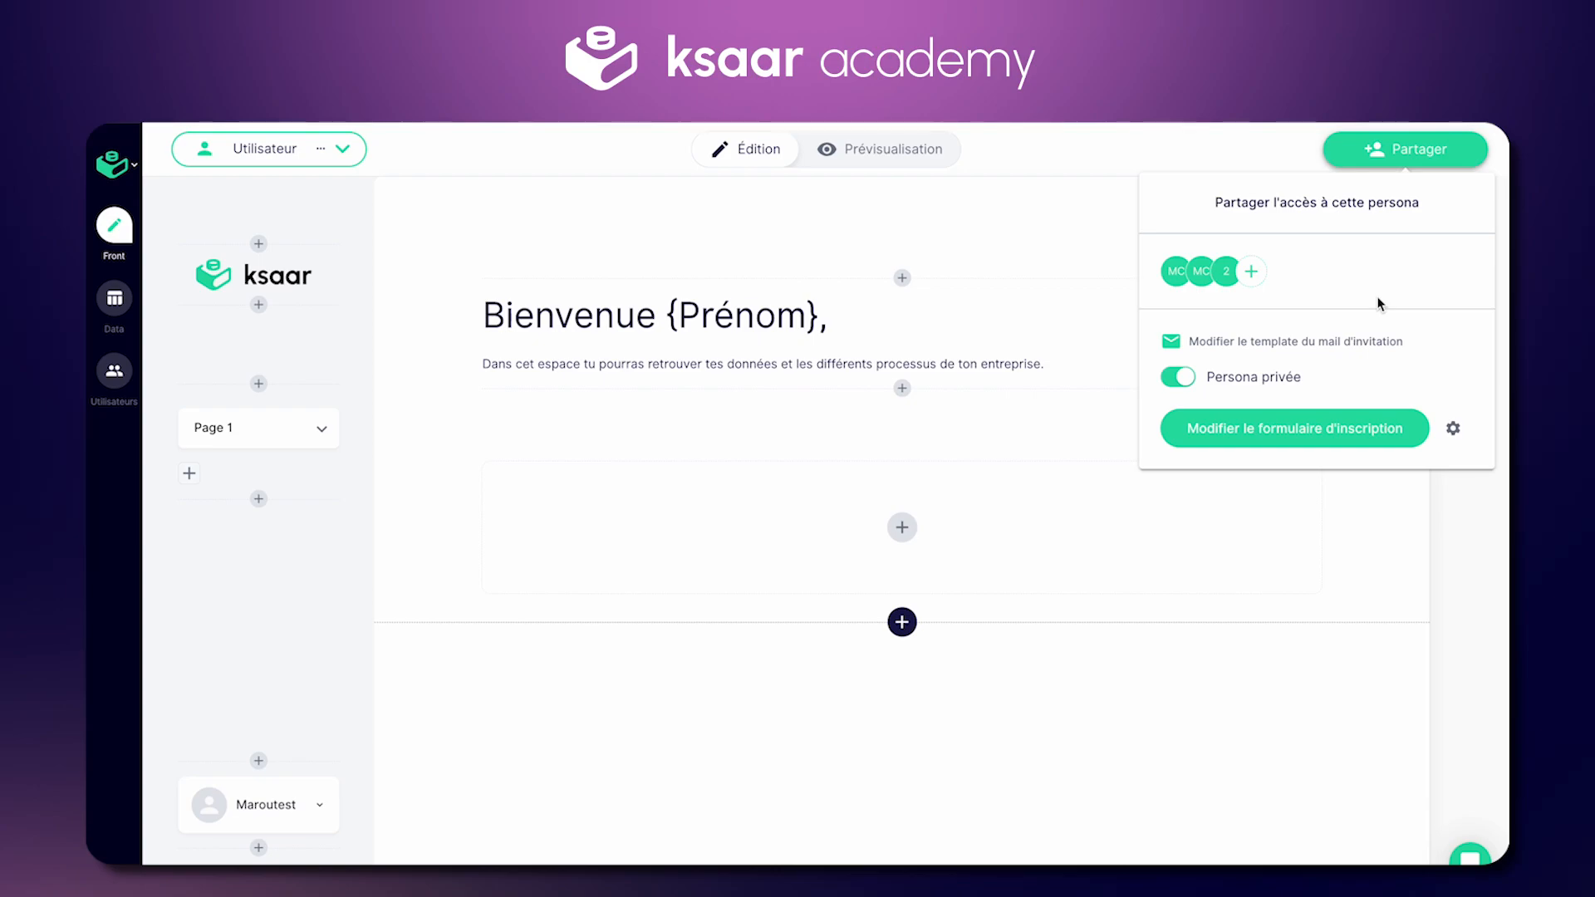
# Add a new user, entering the test e-mail address, first name and last name.
pyautogui.click(1252, 271)
pyautogui.click(715, 380)
pyautogui.press('Tab')
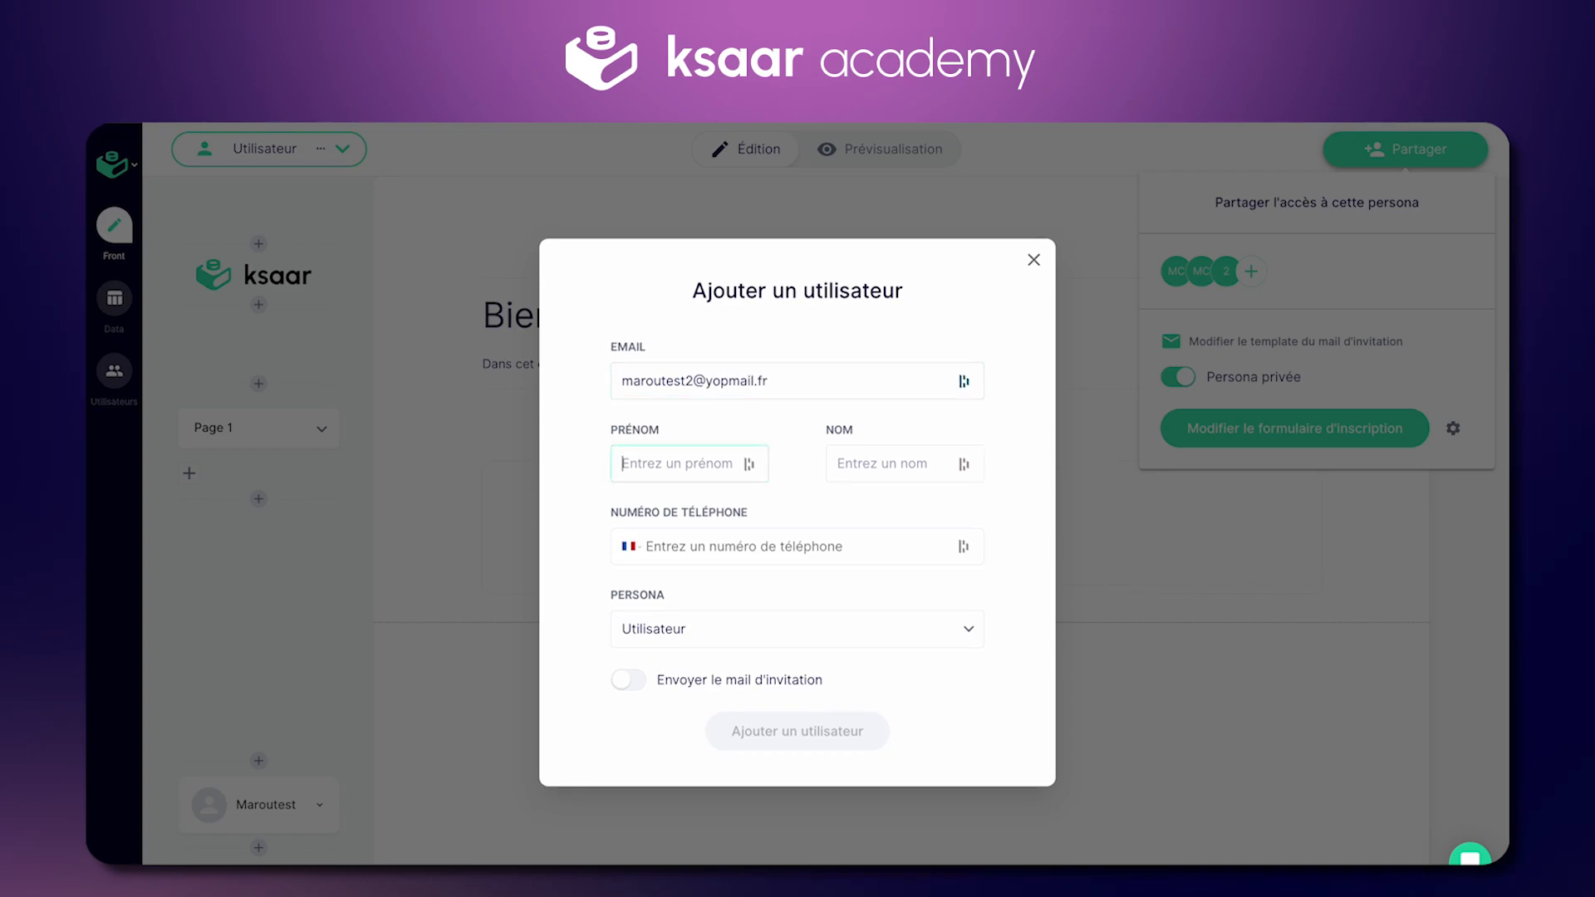
pyautogui.write('Maroutest')
pyautogui.press('Tab')
pyautogui.write('Due')
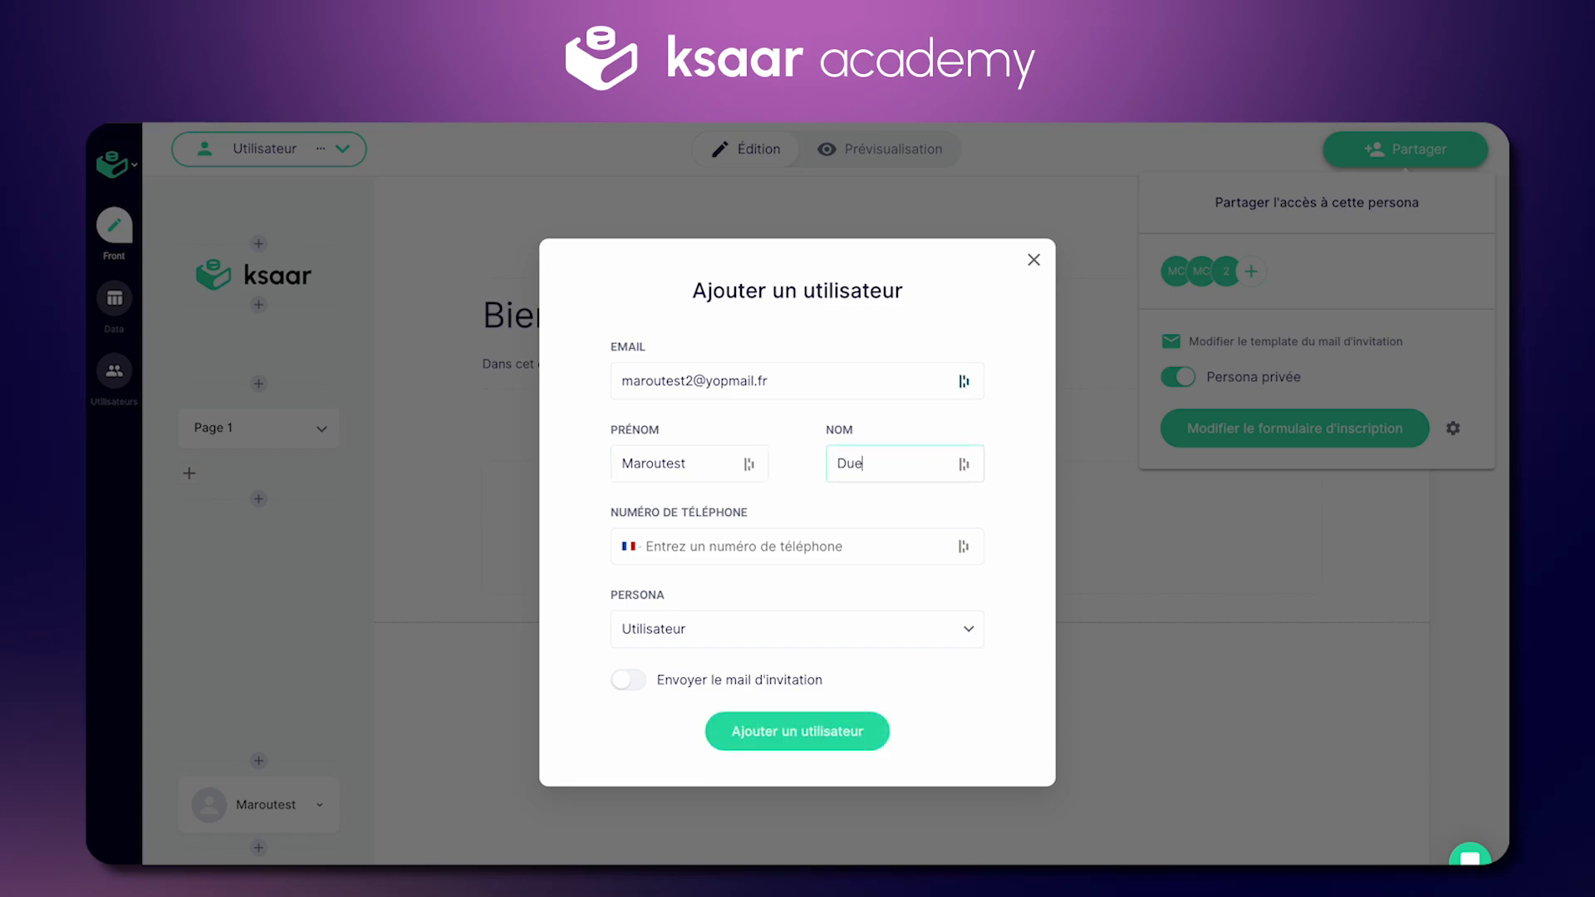
pyautogui.press('BackSpace')
pyautogui.write('eux')
# Enable Envoyer le mail d'invitation and select the new user's e-mail address.
pyautogui.click(632, 687)
pyautogui.click(791, 387)
pyautogui.hotkey('ctrl', 'a')
pyautogui.press('super+c')
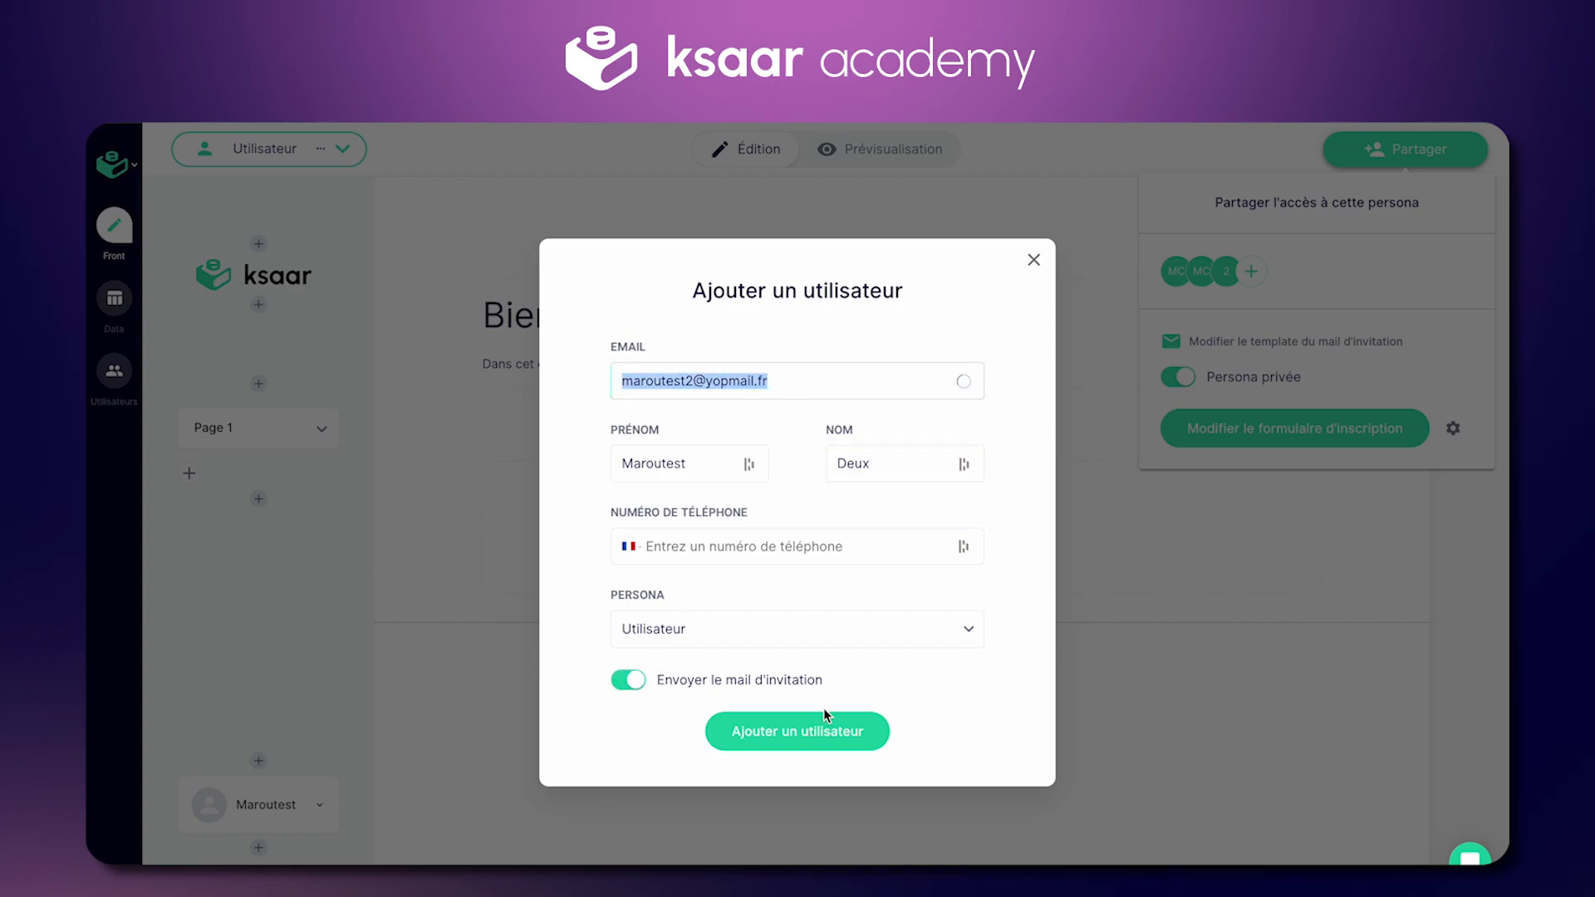
# Add the invited user with the Utilisateur persona and open the new address's YOPmail inbox.
pyautogui.click(830, 747)
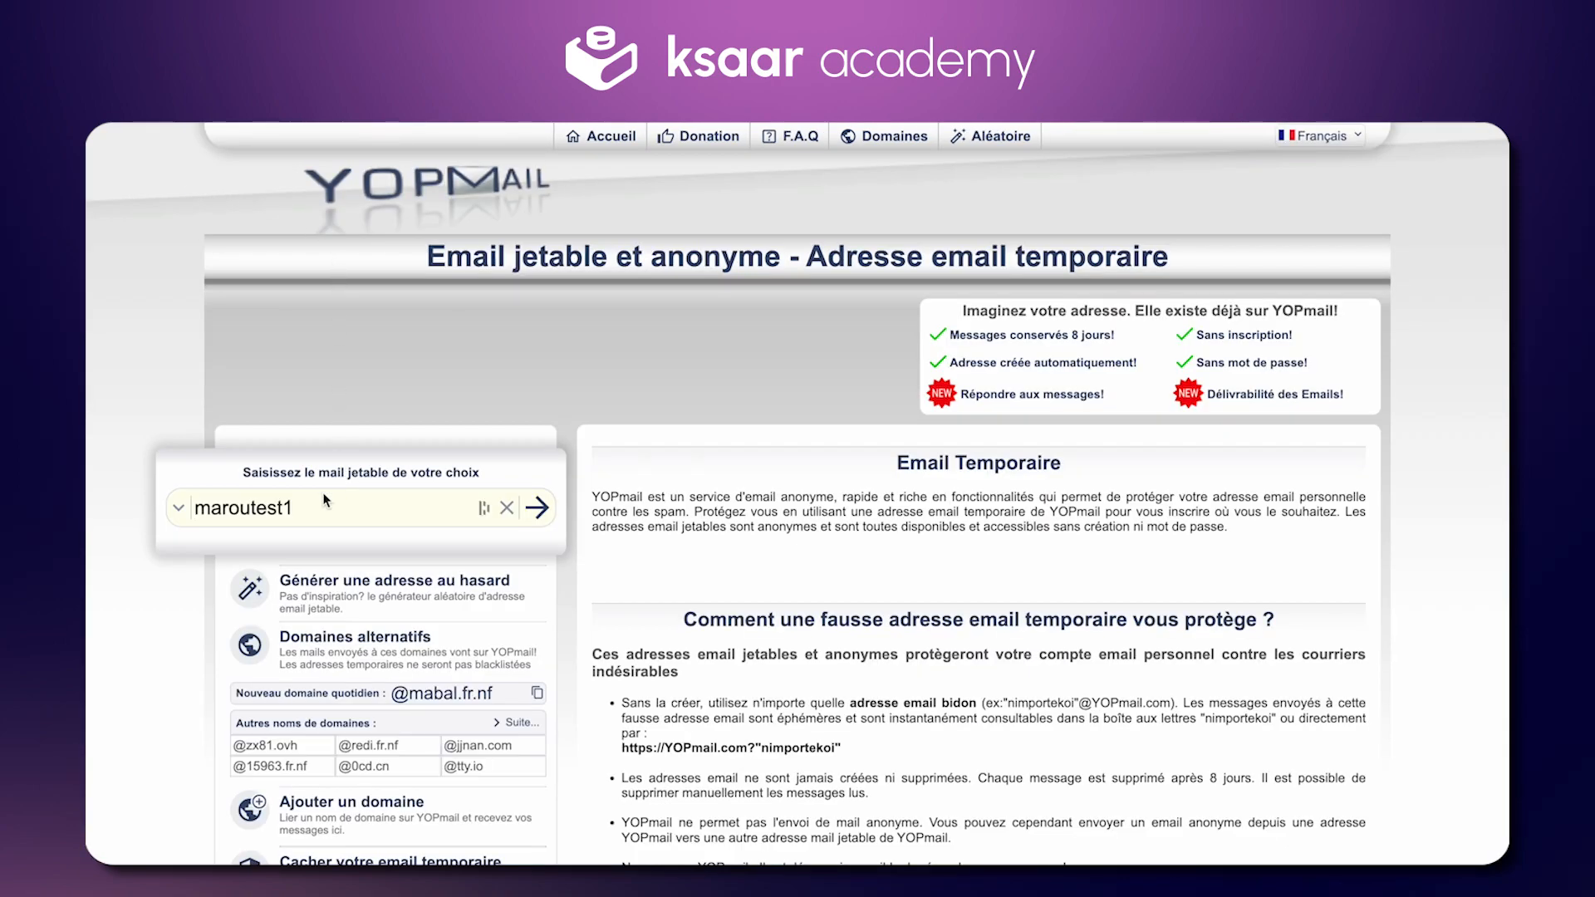
pyautogui.doubleClick(317, 507)
pyautogui.press('super+v')
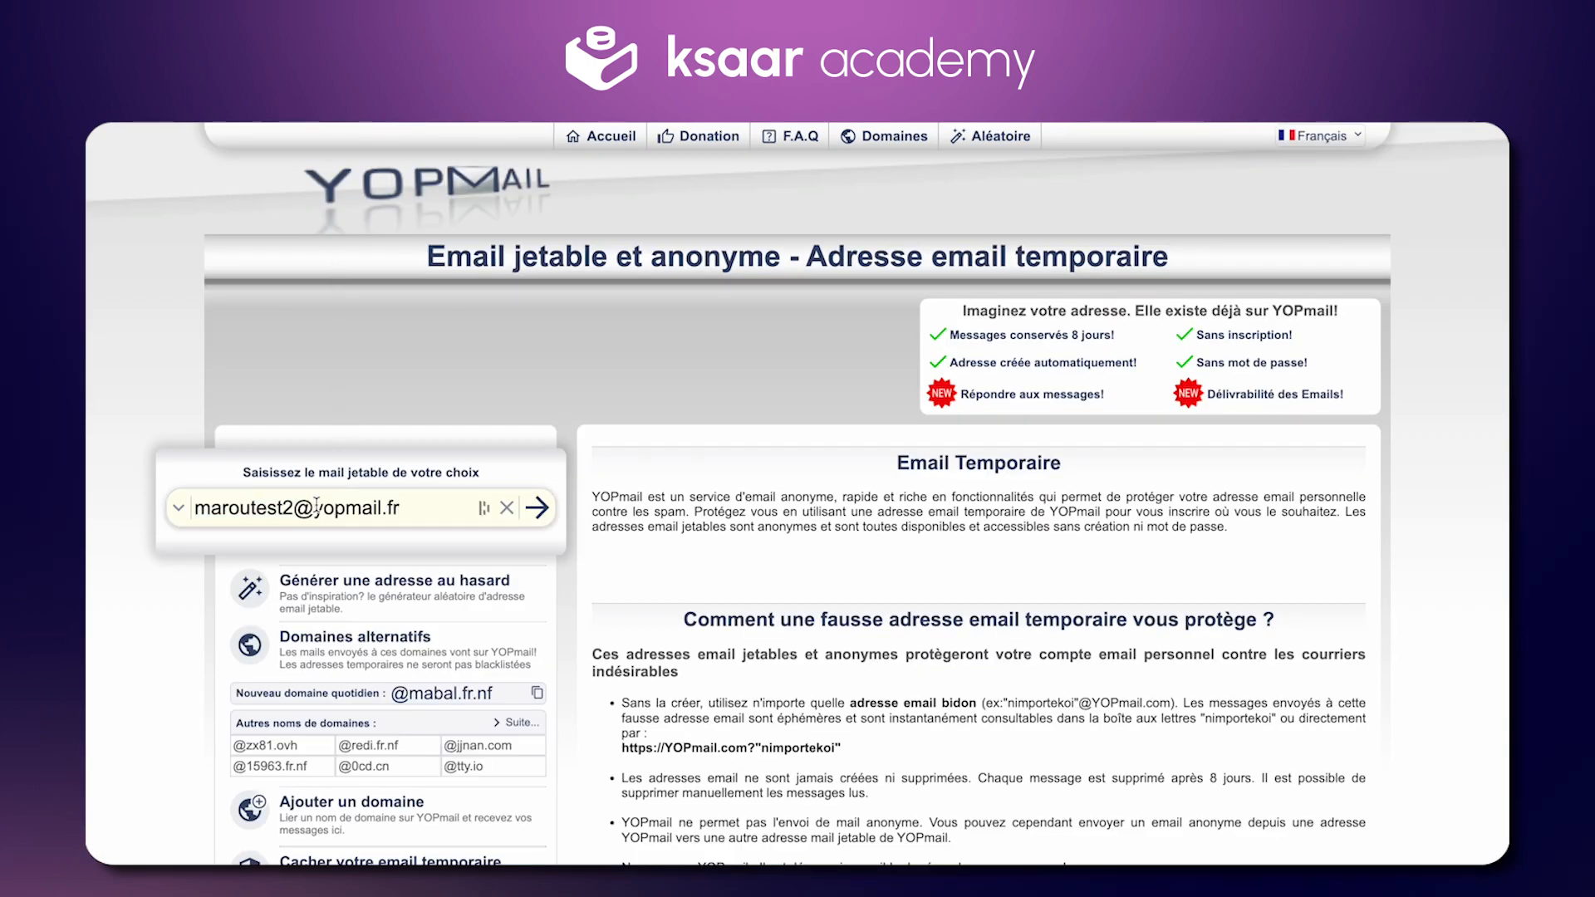
pyautogui.press('Return')
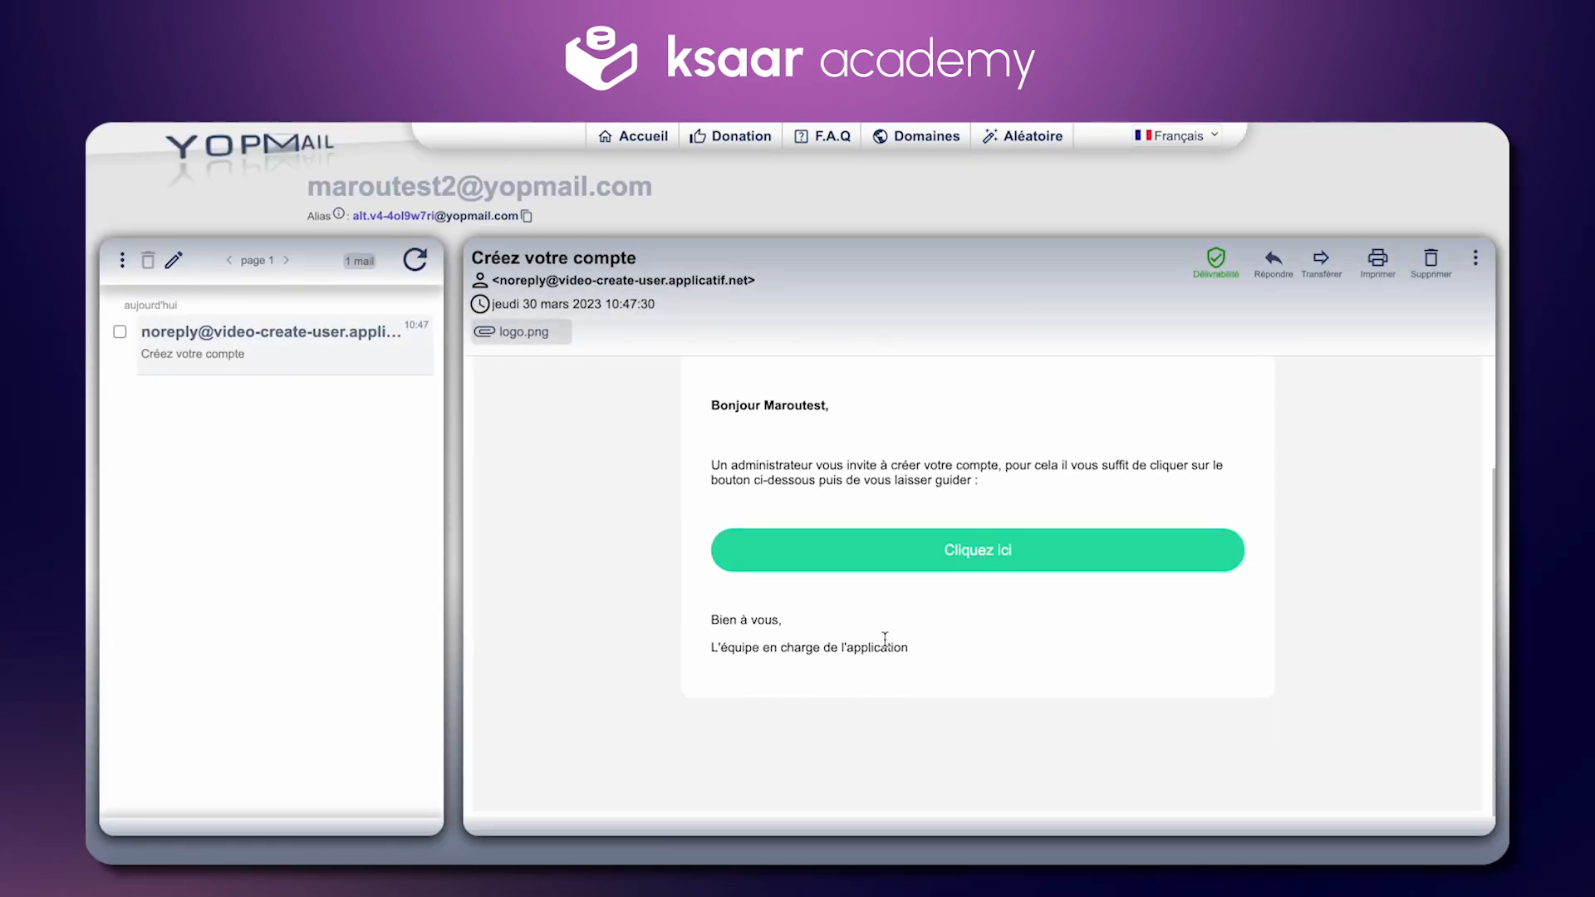
# Follow the 'Créez votre compte' invitation link and read the message.
pyautogui.click(897, 552)
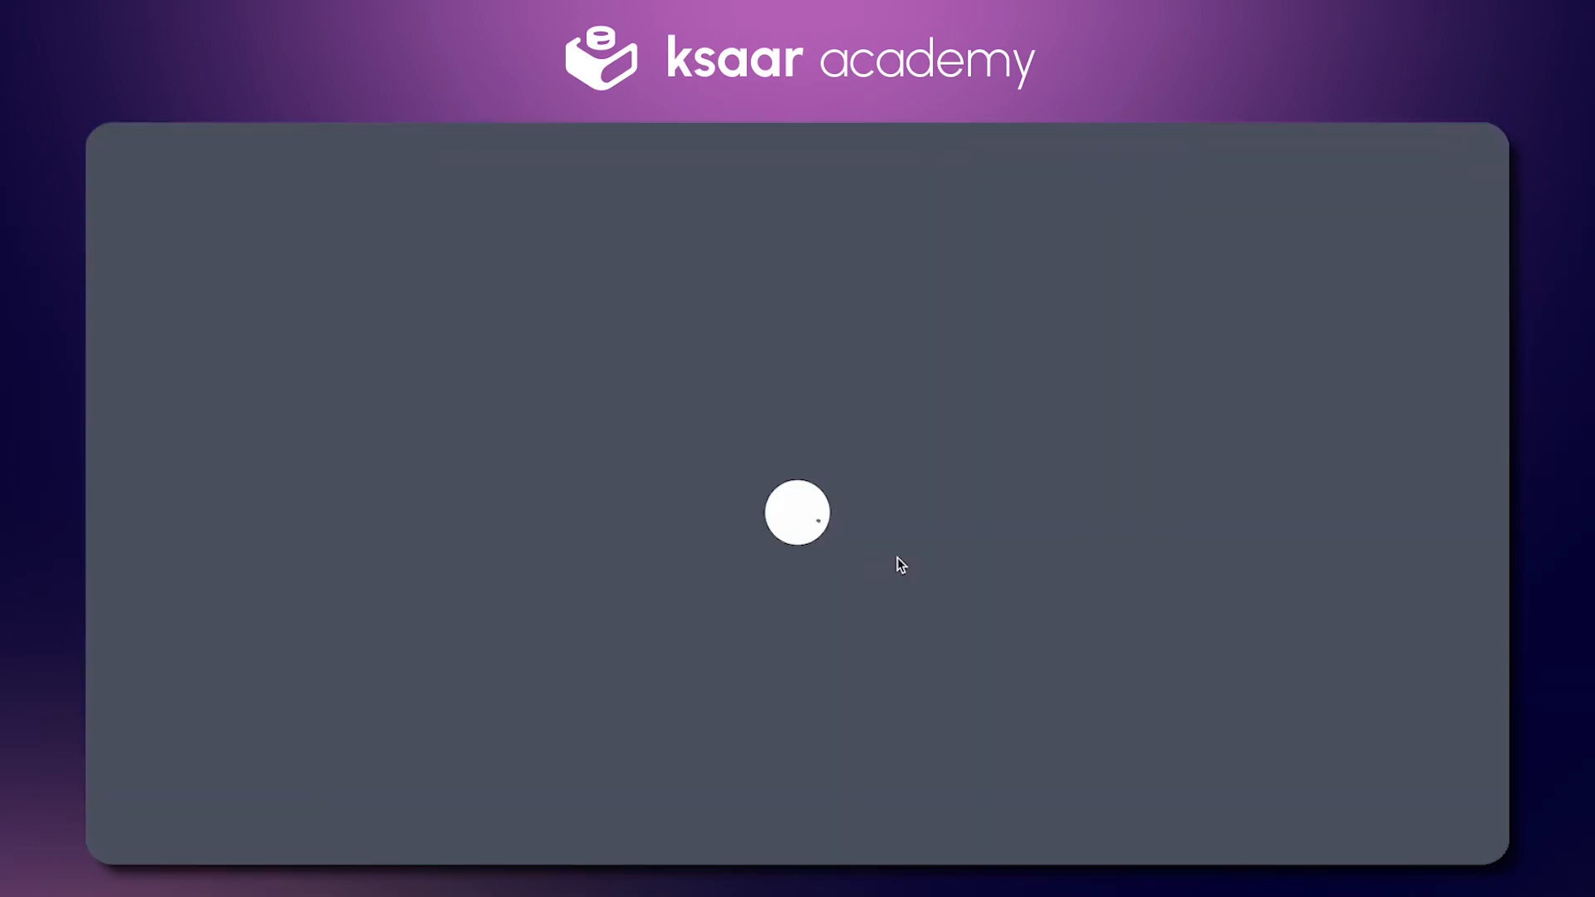
pyautogui.scroll(-2, 872, 427)
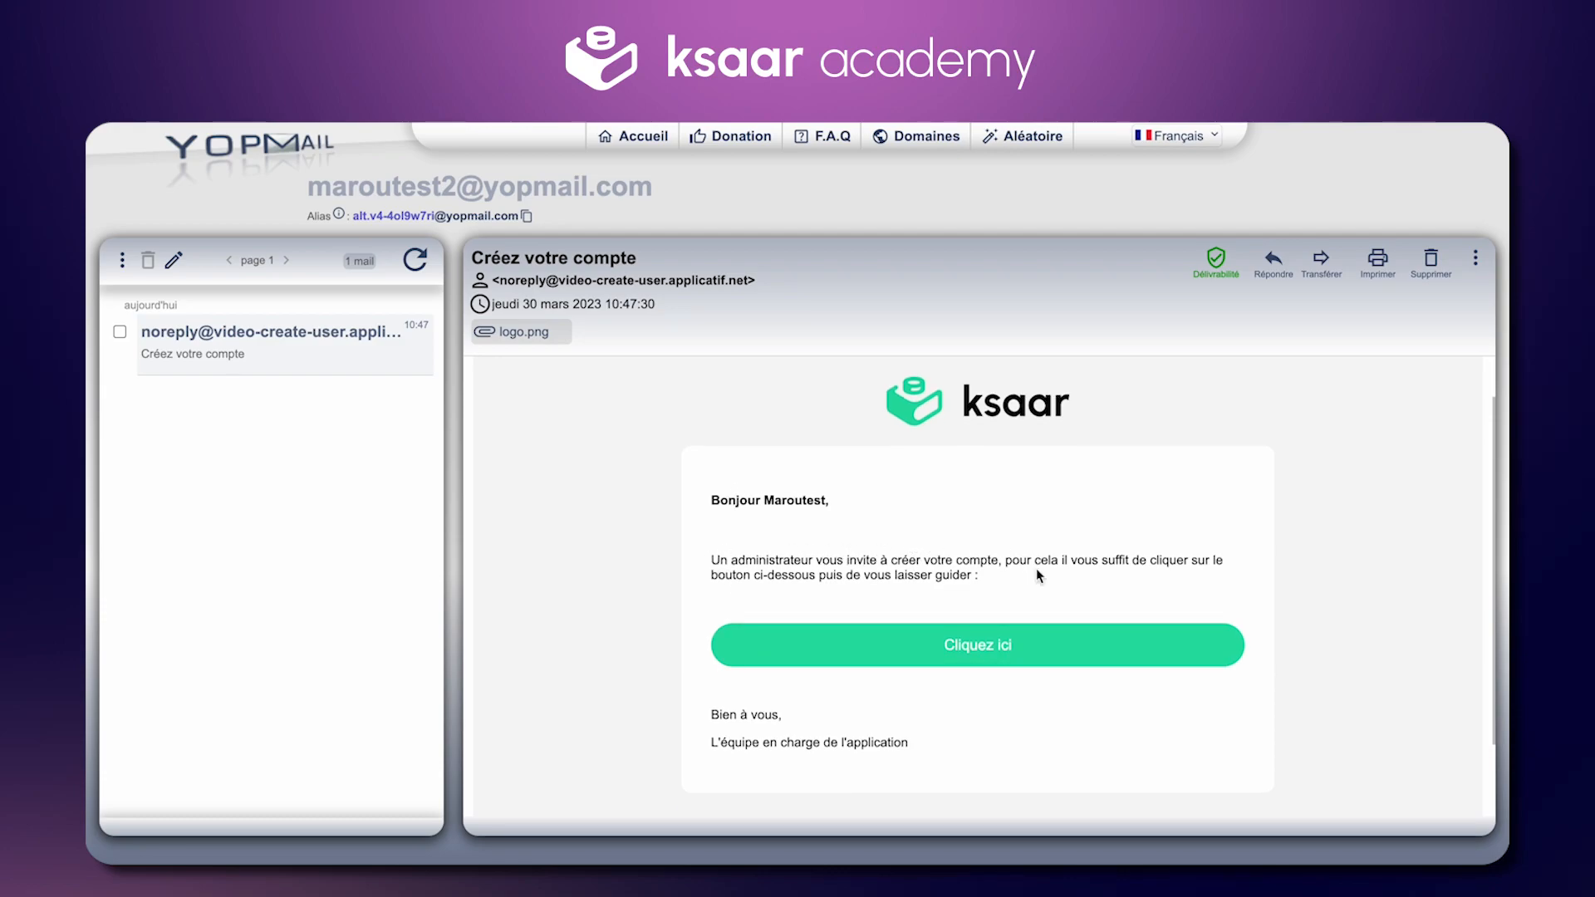
pyautogui.moveTo(973, 738); pyautogui.dragTo(731, 483)
pyautogui.click(790, 549)
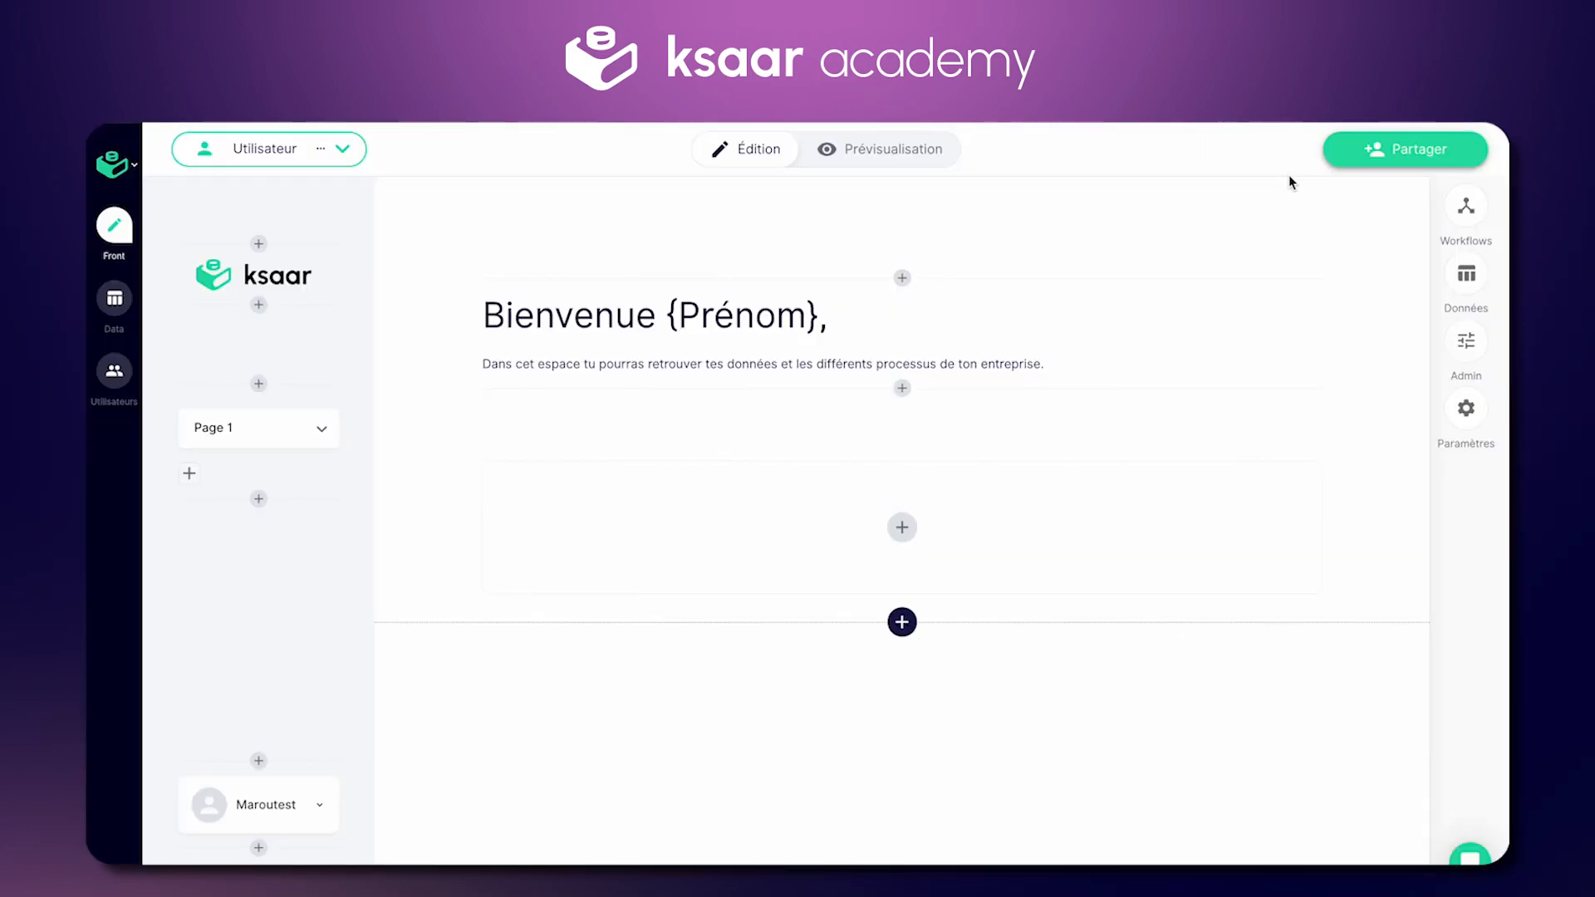
# In the persona's invitation e-mail template, insert the Nom variable after {Prénom} in the greeting.
pyautogui.click(1373, 158)
pyautogui.click(1298, 339)
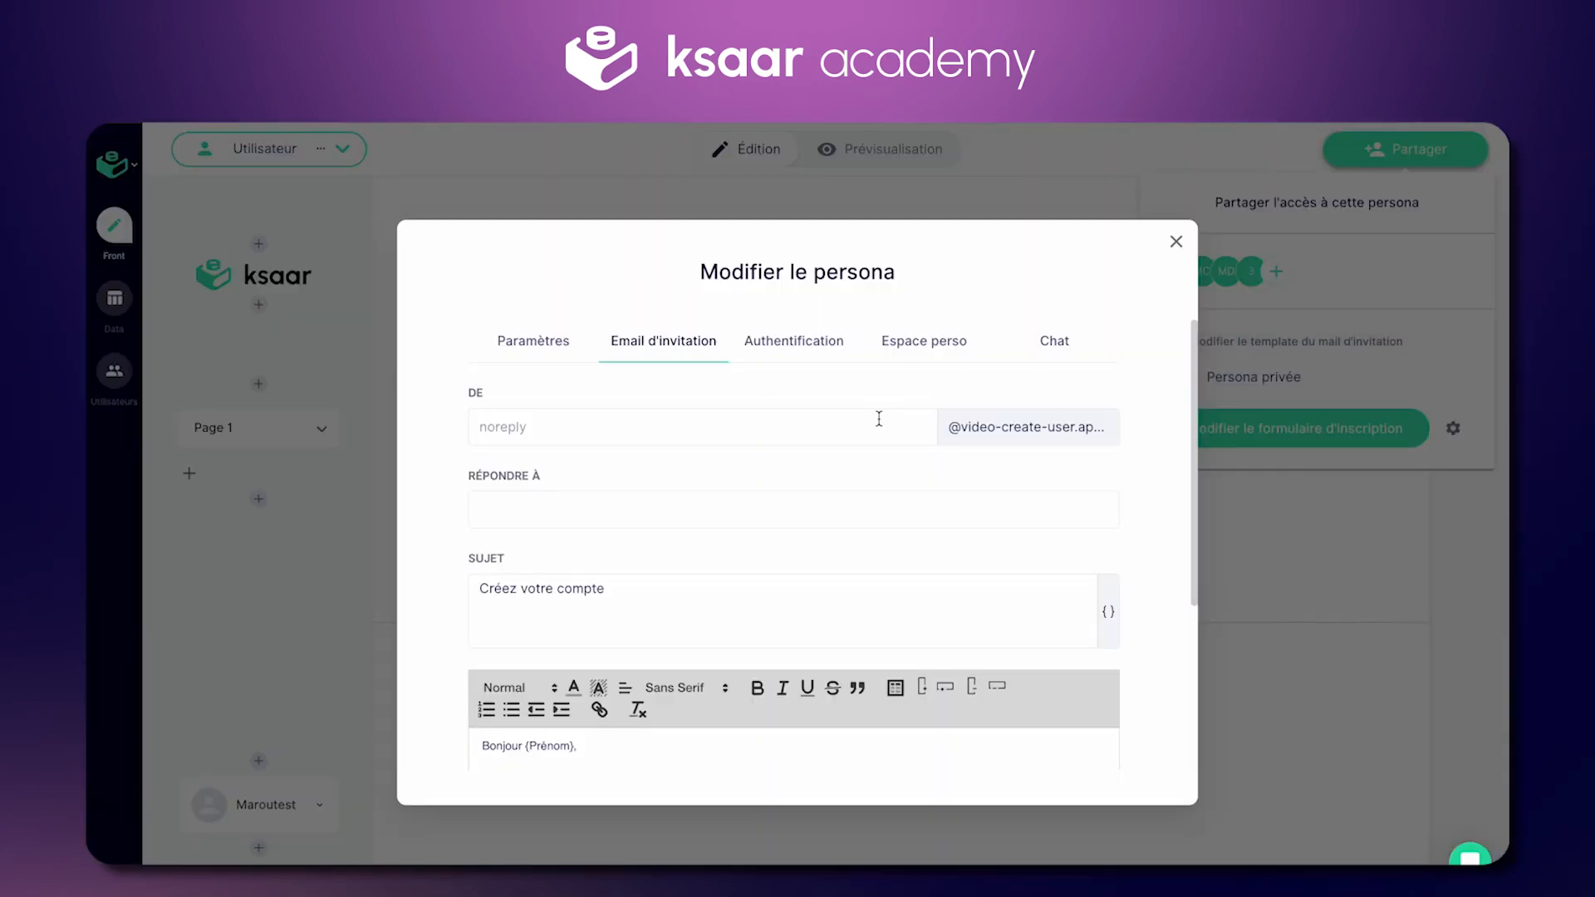
pyautogui.scroll(-3, 614, 482)
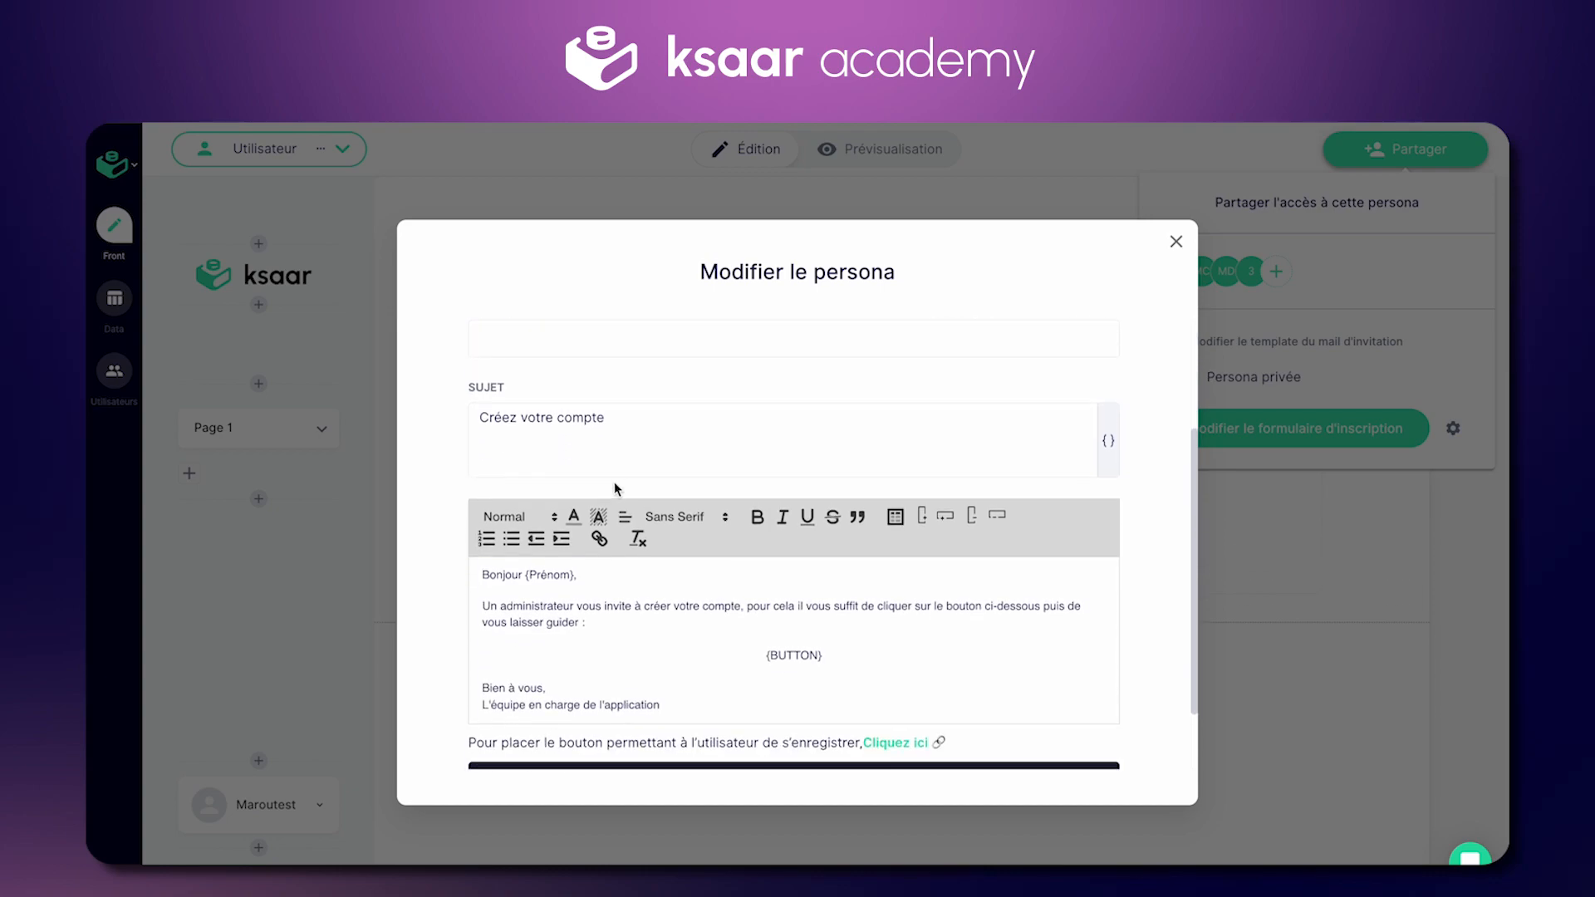
pyautogui.click(679, 590)
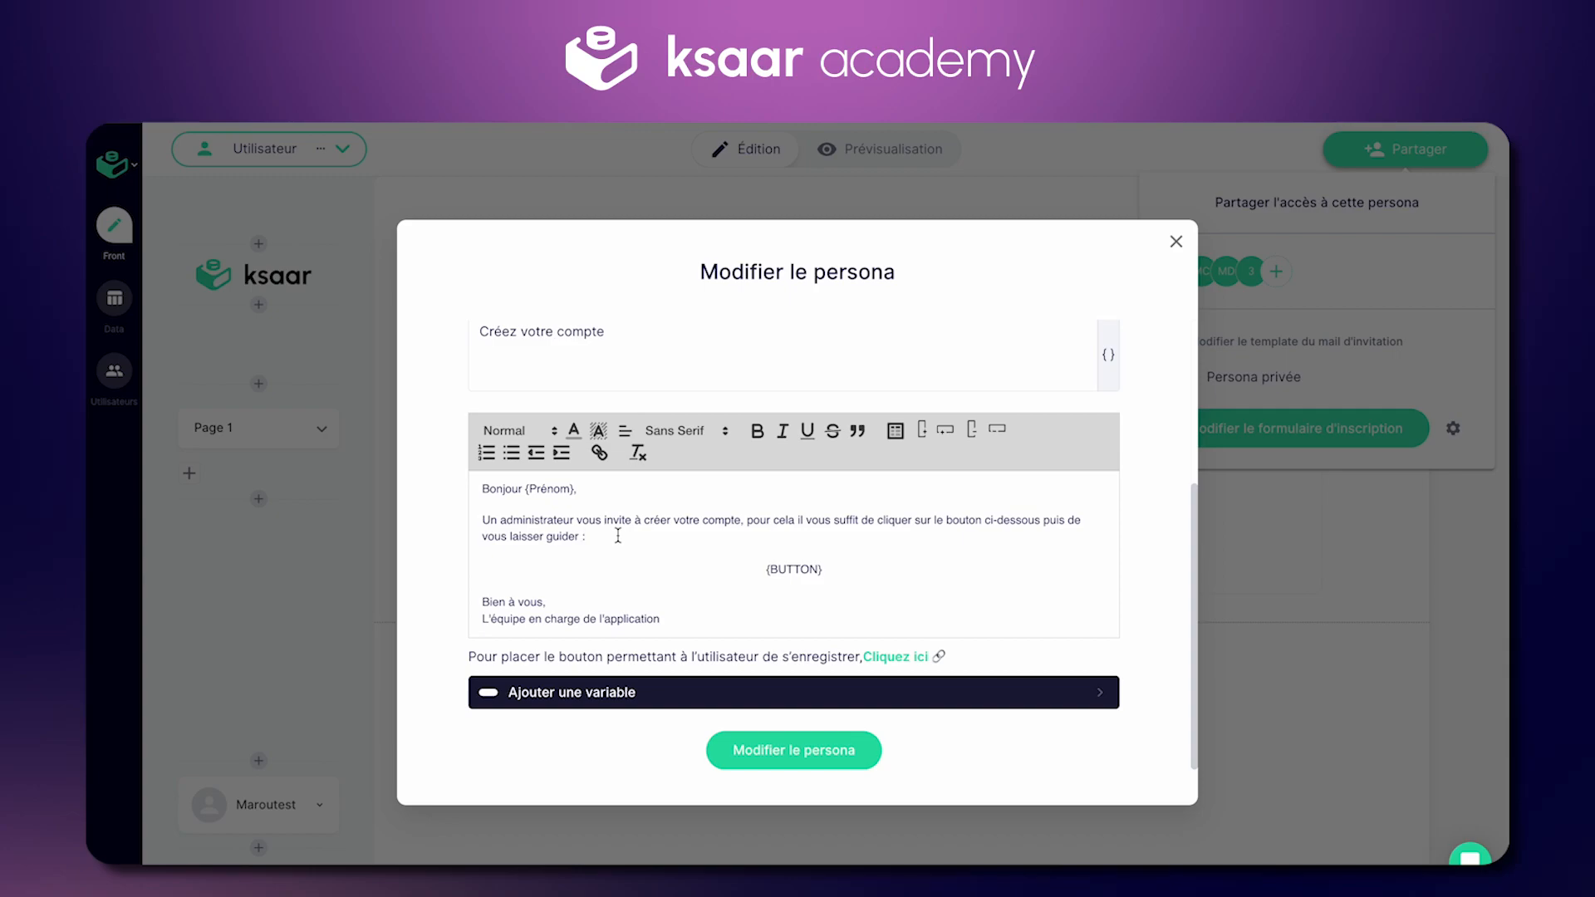
pyautogui.click(592, 490)
pyautogui.click(646, 696)
pyautogui.click(716, 556)
# Add a new centred line below {BUTTON} holding a second registration button placeholder.
pyautogui.click(652, 573)
pyautogui.moveTo(764, 568); pyautogui.dragTo(825, 570)
pyautogui.click(844, 565)
pyautogui.press('Return')
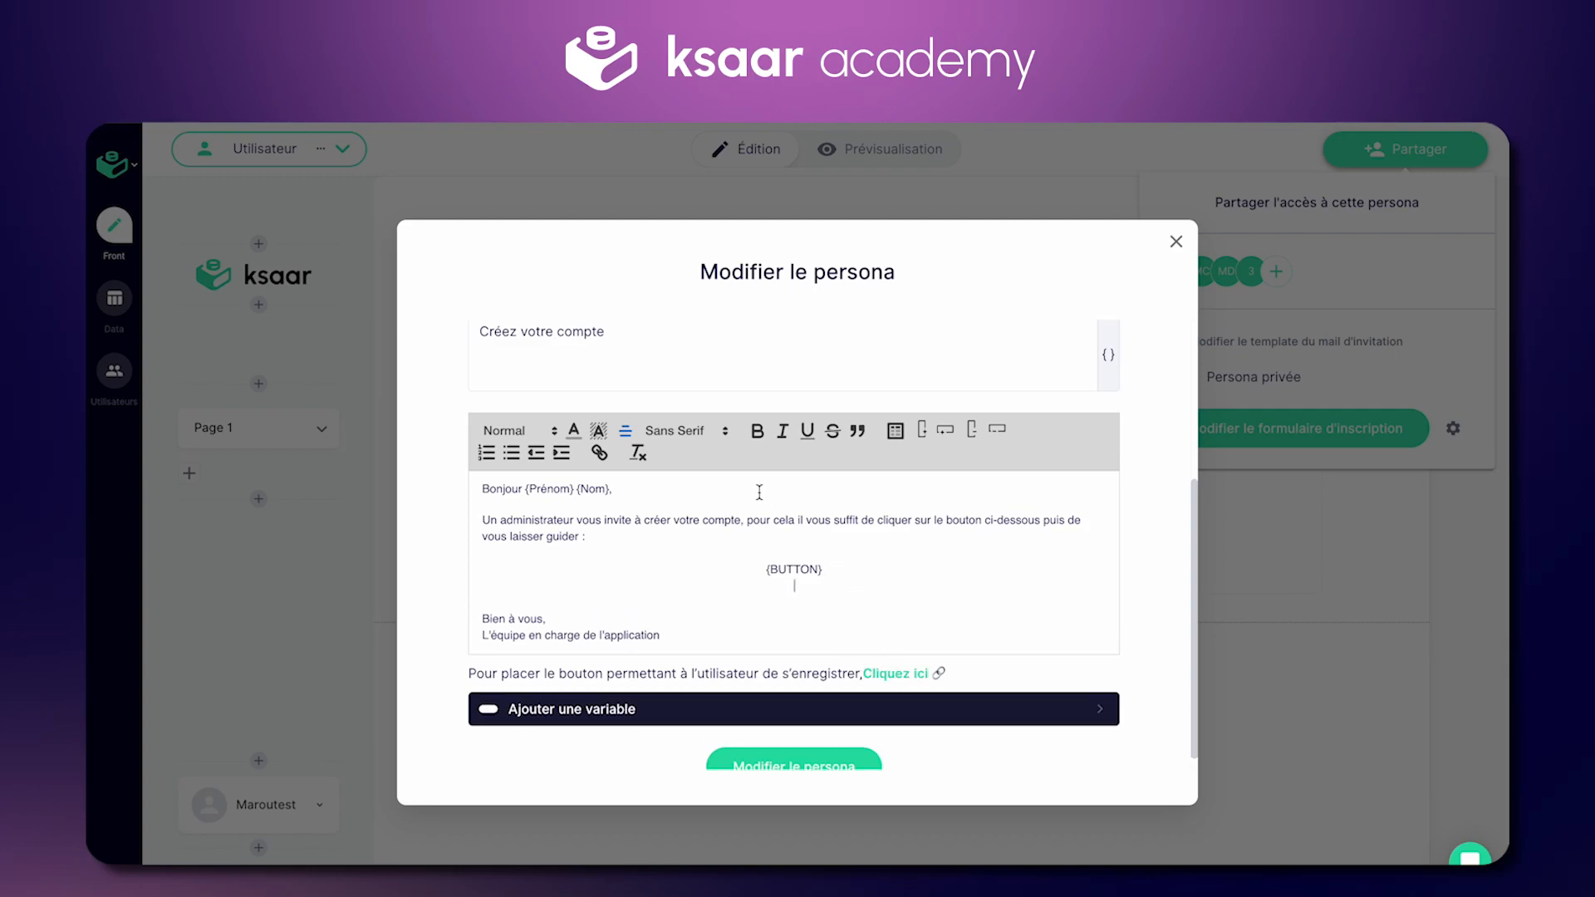
pyautogui.click(879, 677)
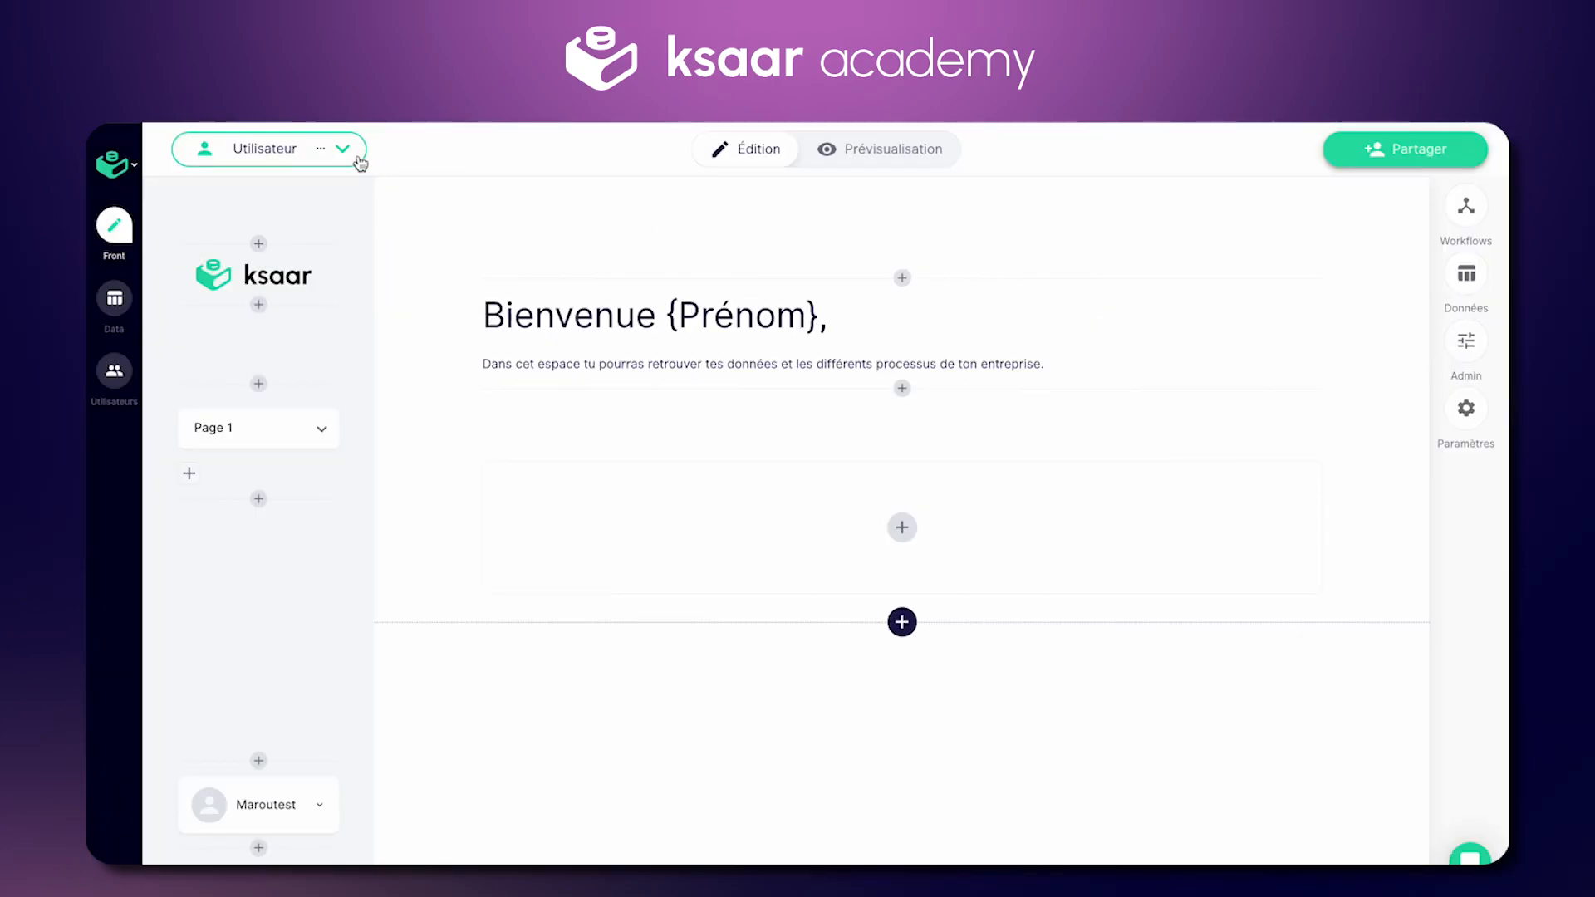
# Review the Utilisateur persona's invitation e-mail settings and save the changes.
pyautogui.click(342, 150)
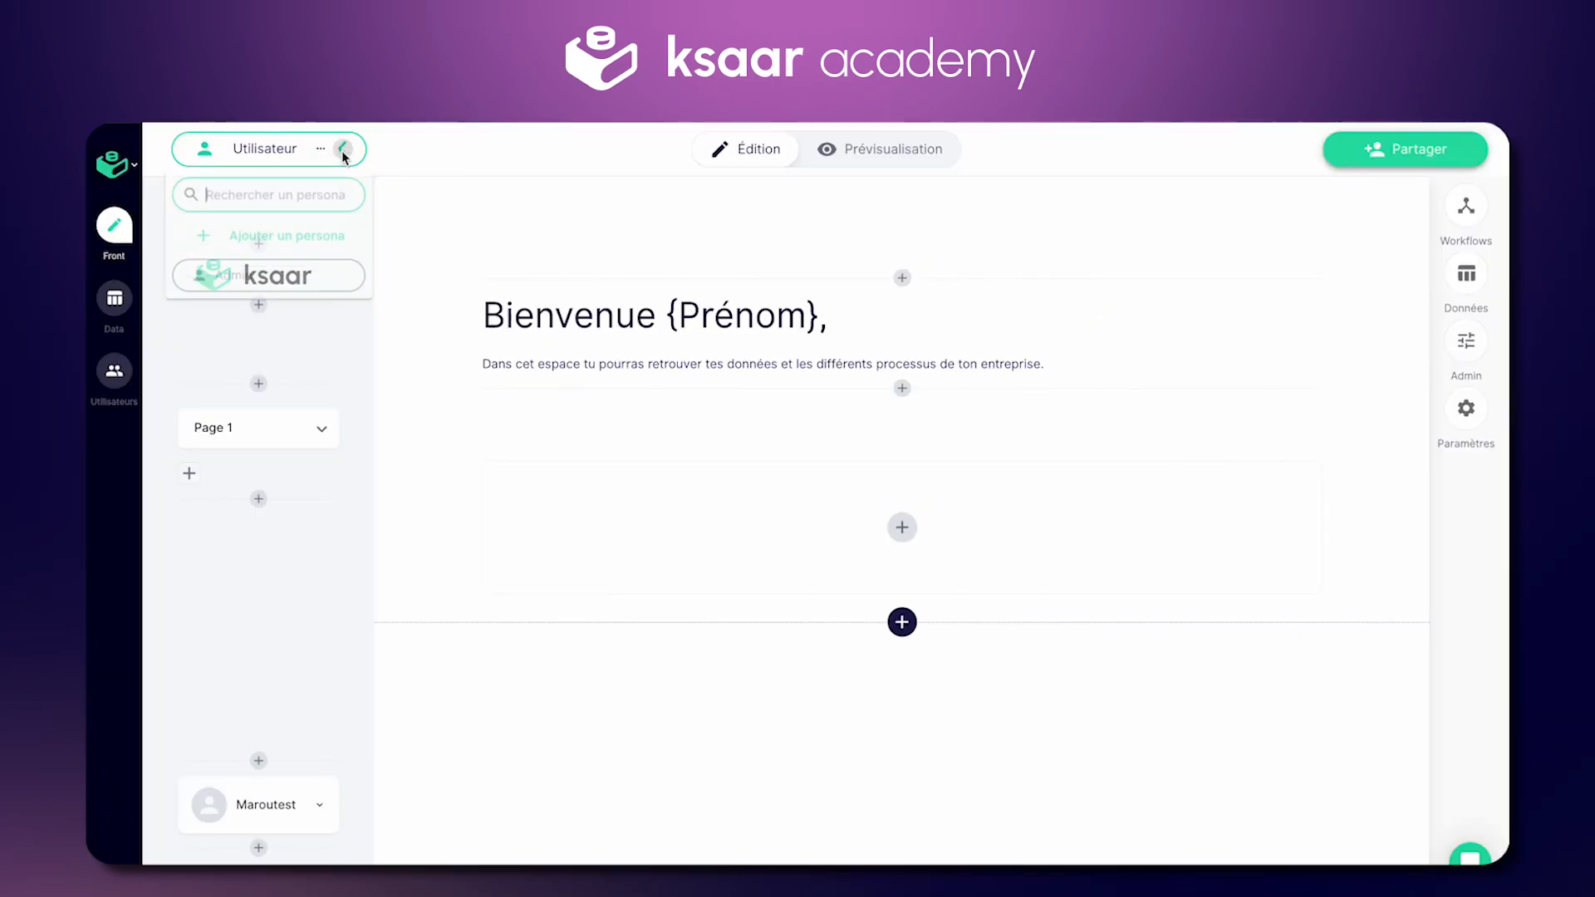
pyautogui.click(344, 150)
pyautogui.click(321, 150)
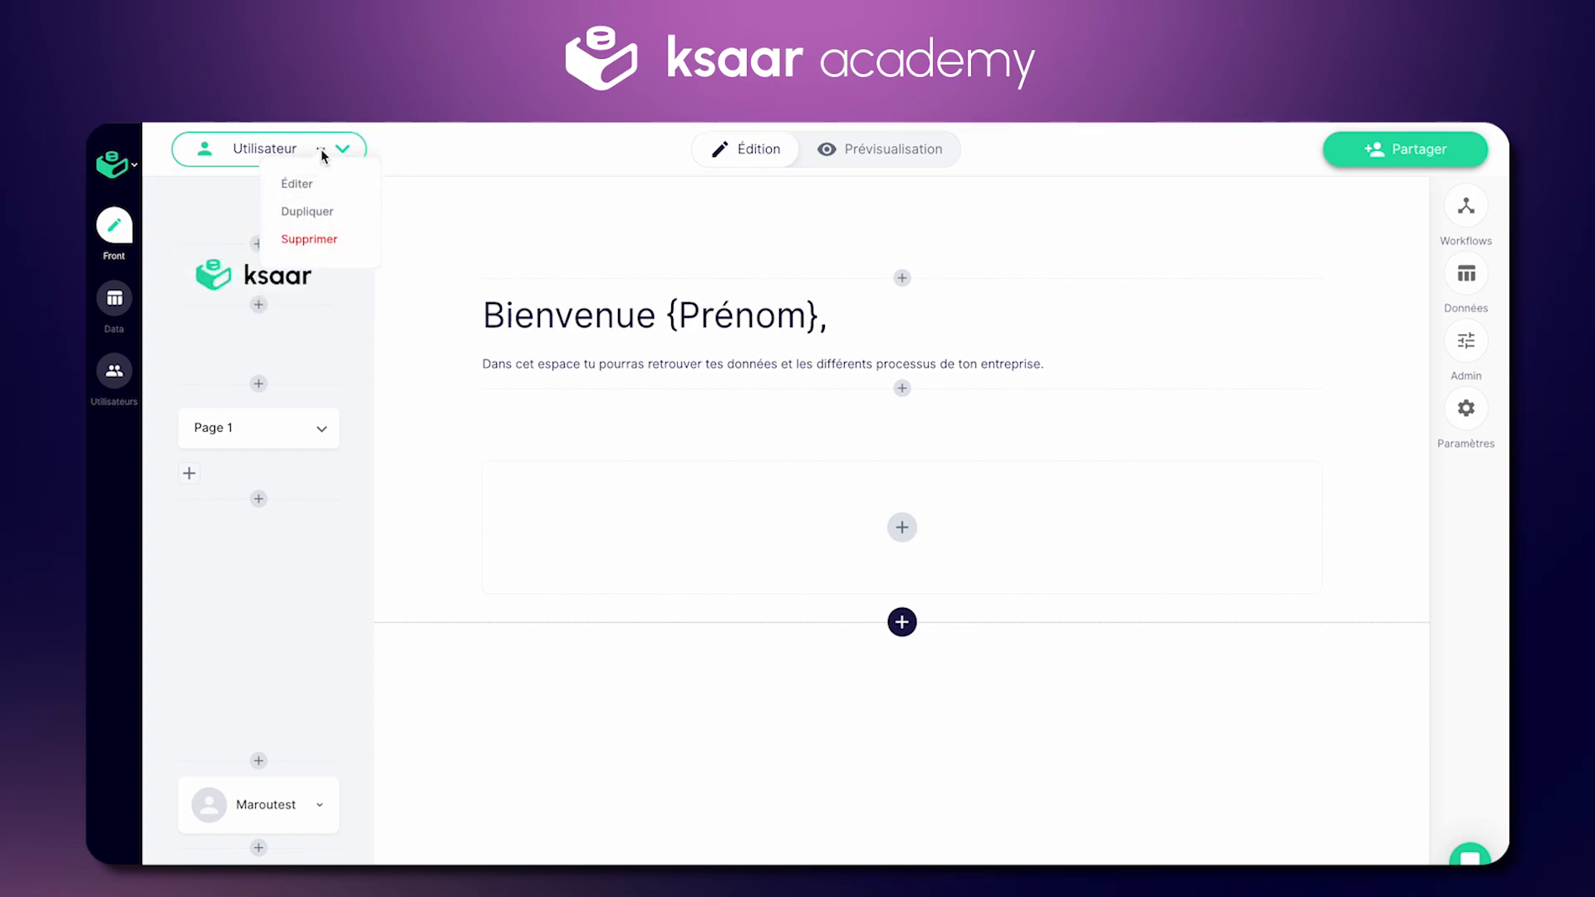
pyautogui.click(289, 181)
pyautogui.click(648, 389)
pyautogui.scroll(-5, 741, 443)
pyautogui.scroll(5, 738, 411)
pyautogui.scroll(-5, 564, 552)
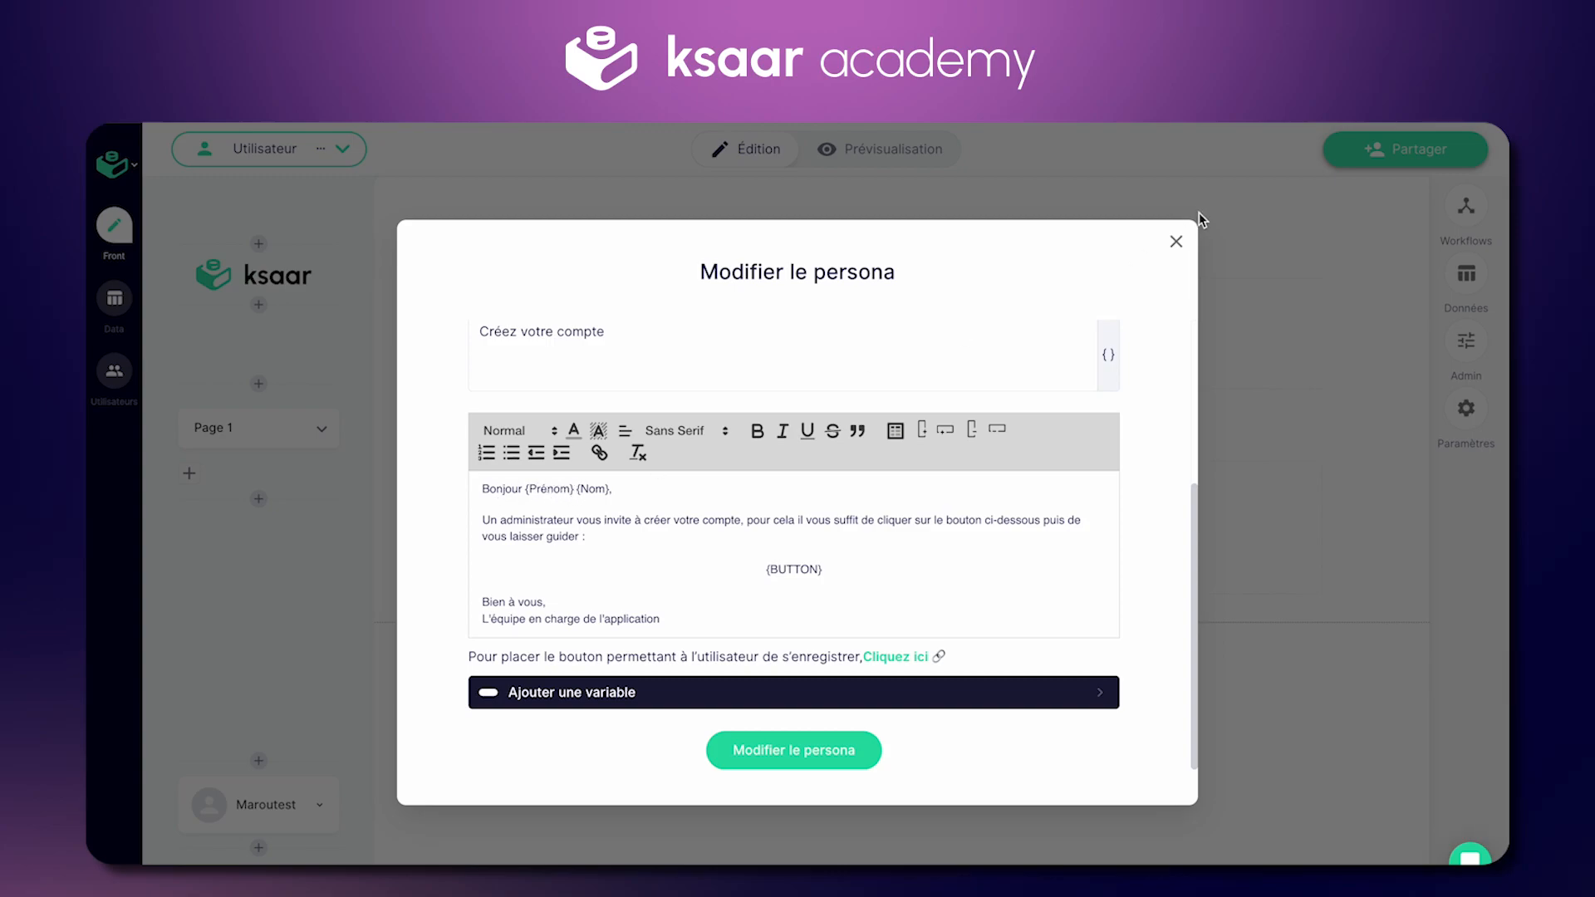
pyautogui.click(822, 745)
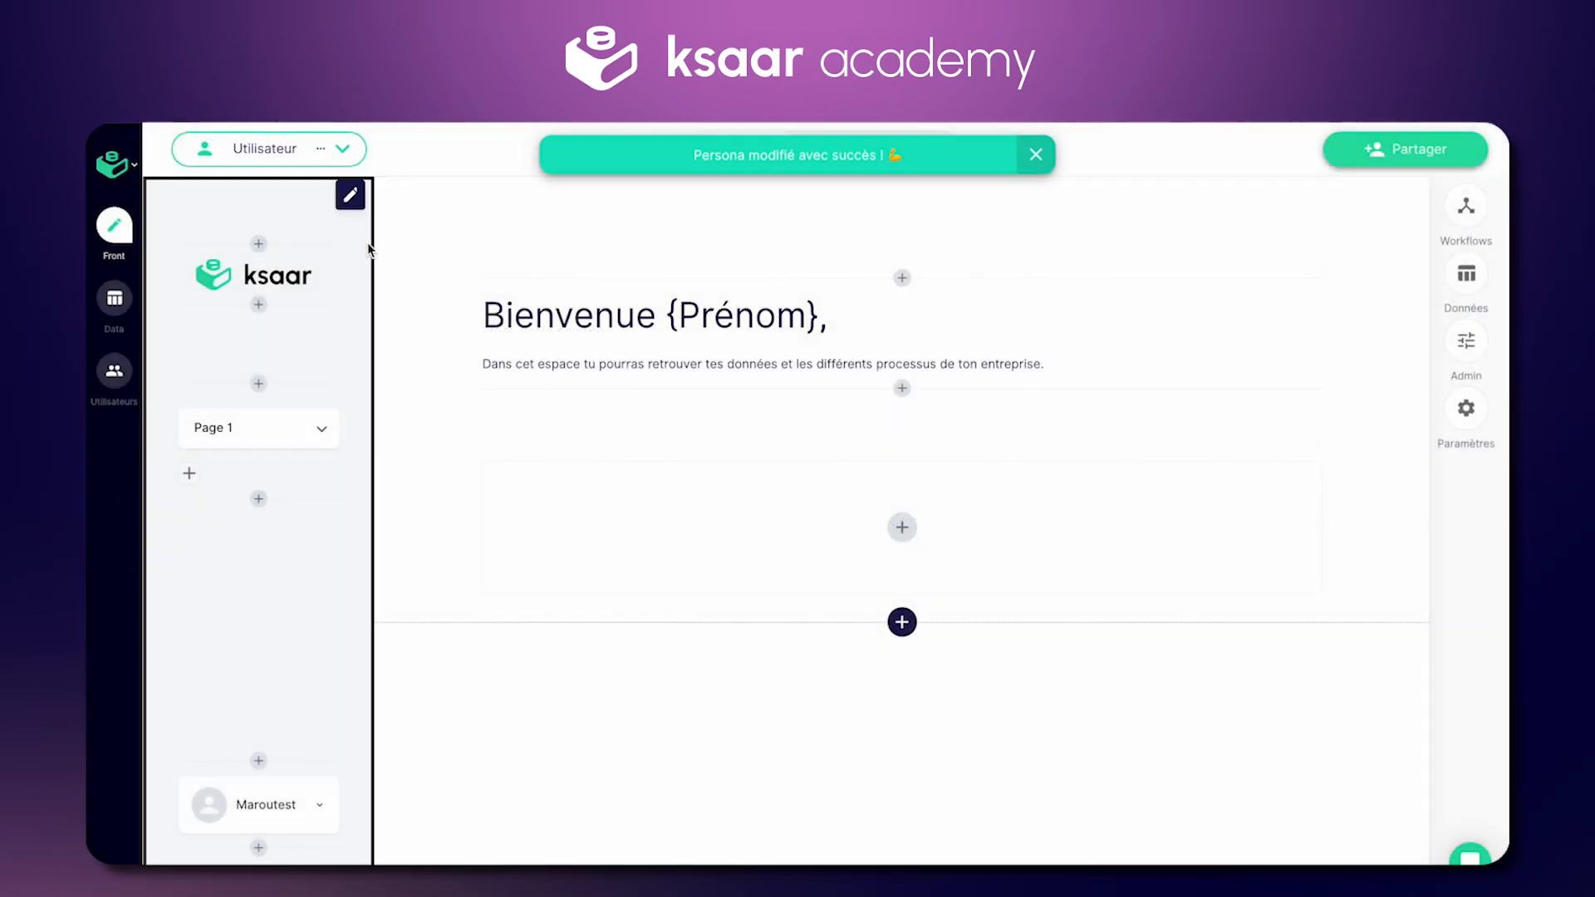
# Check the Admin persona's invitation e-mail greeting, then close the persona and sharing windows.
pyautogui.click(342, 149)
pyautogui.click(277, 293)
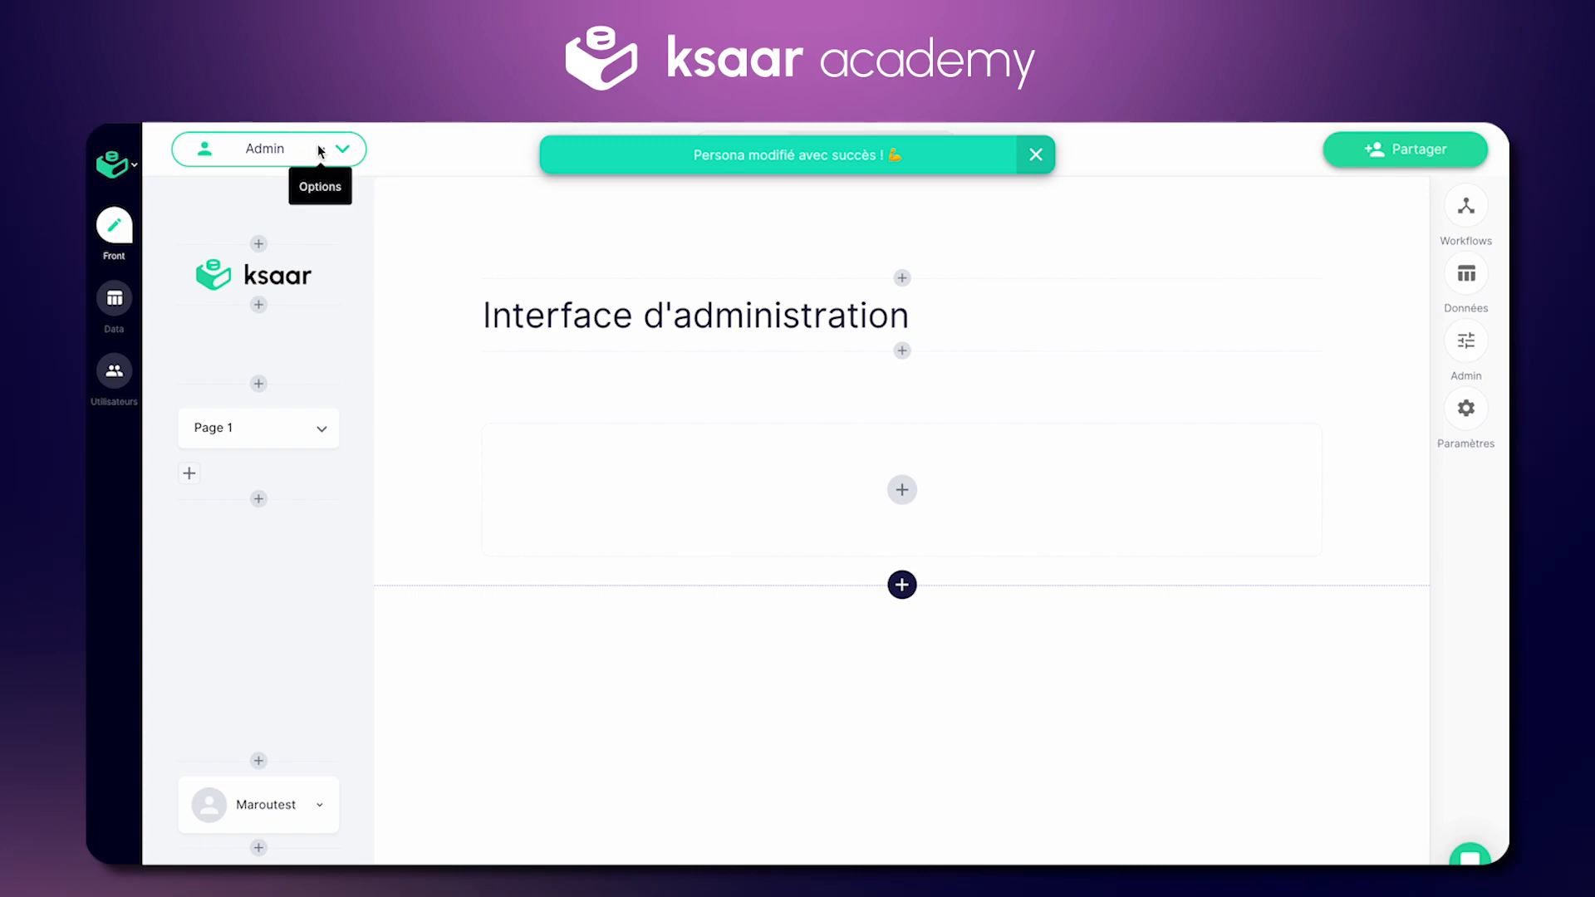
pyautogui.click(324, 150)
pyautogui.click(299, 184)
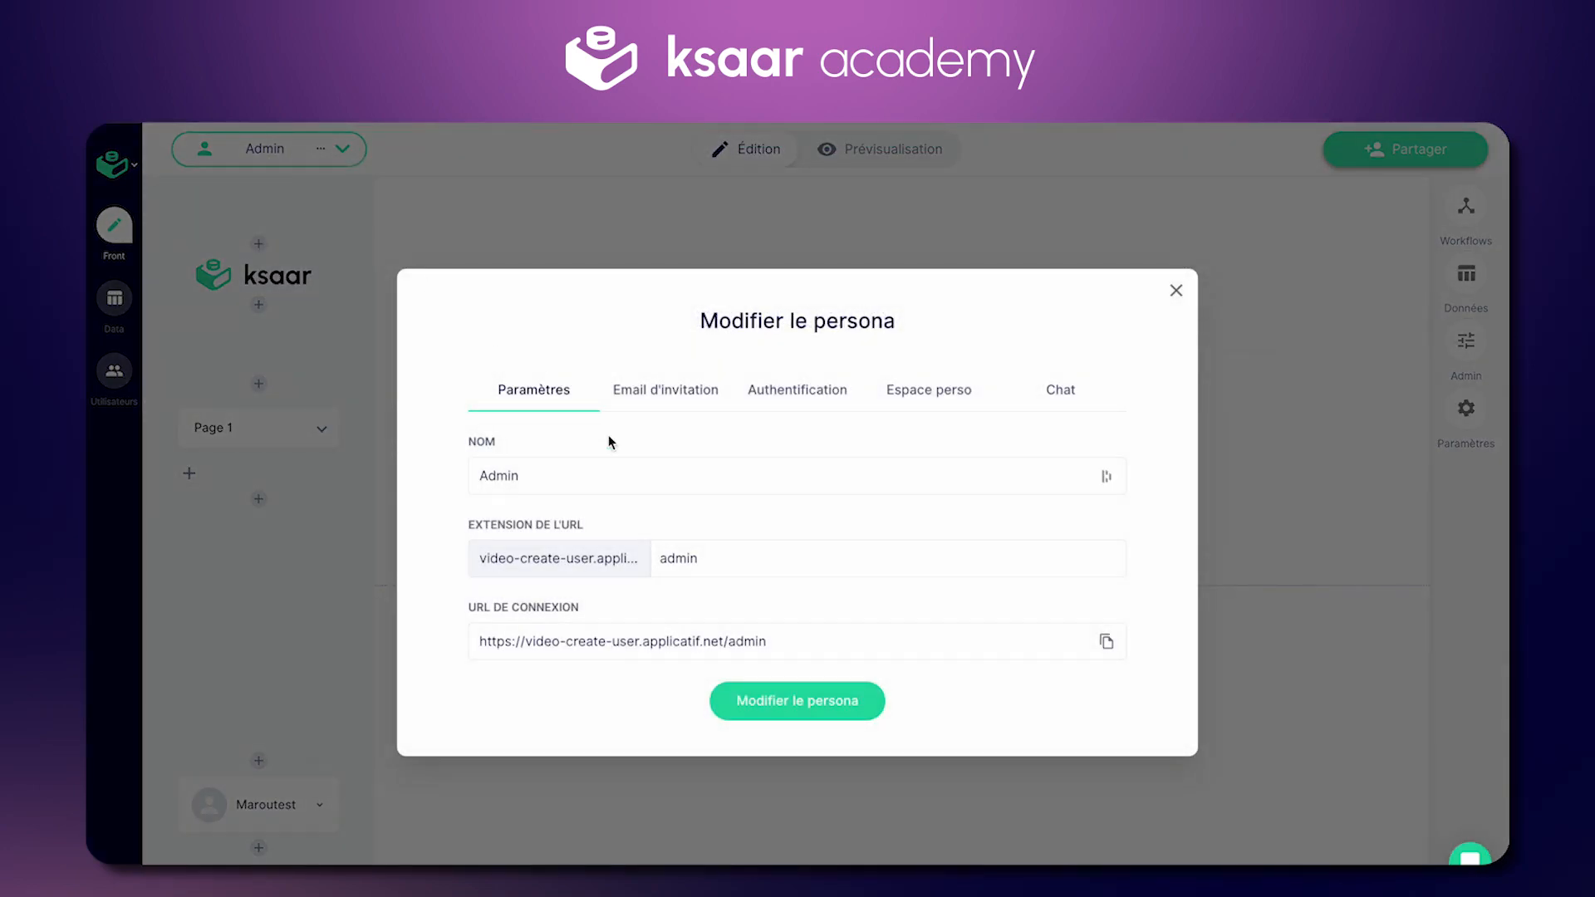
pyautogui.click(692, 384)
pyautogui.scroll(-3, 729, 475)
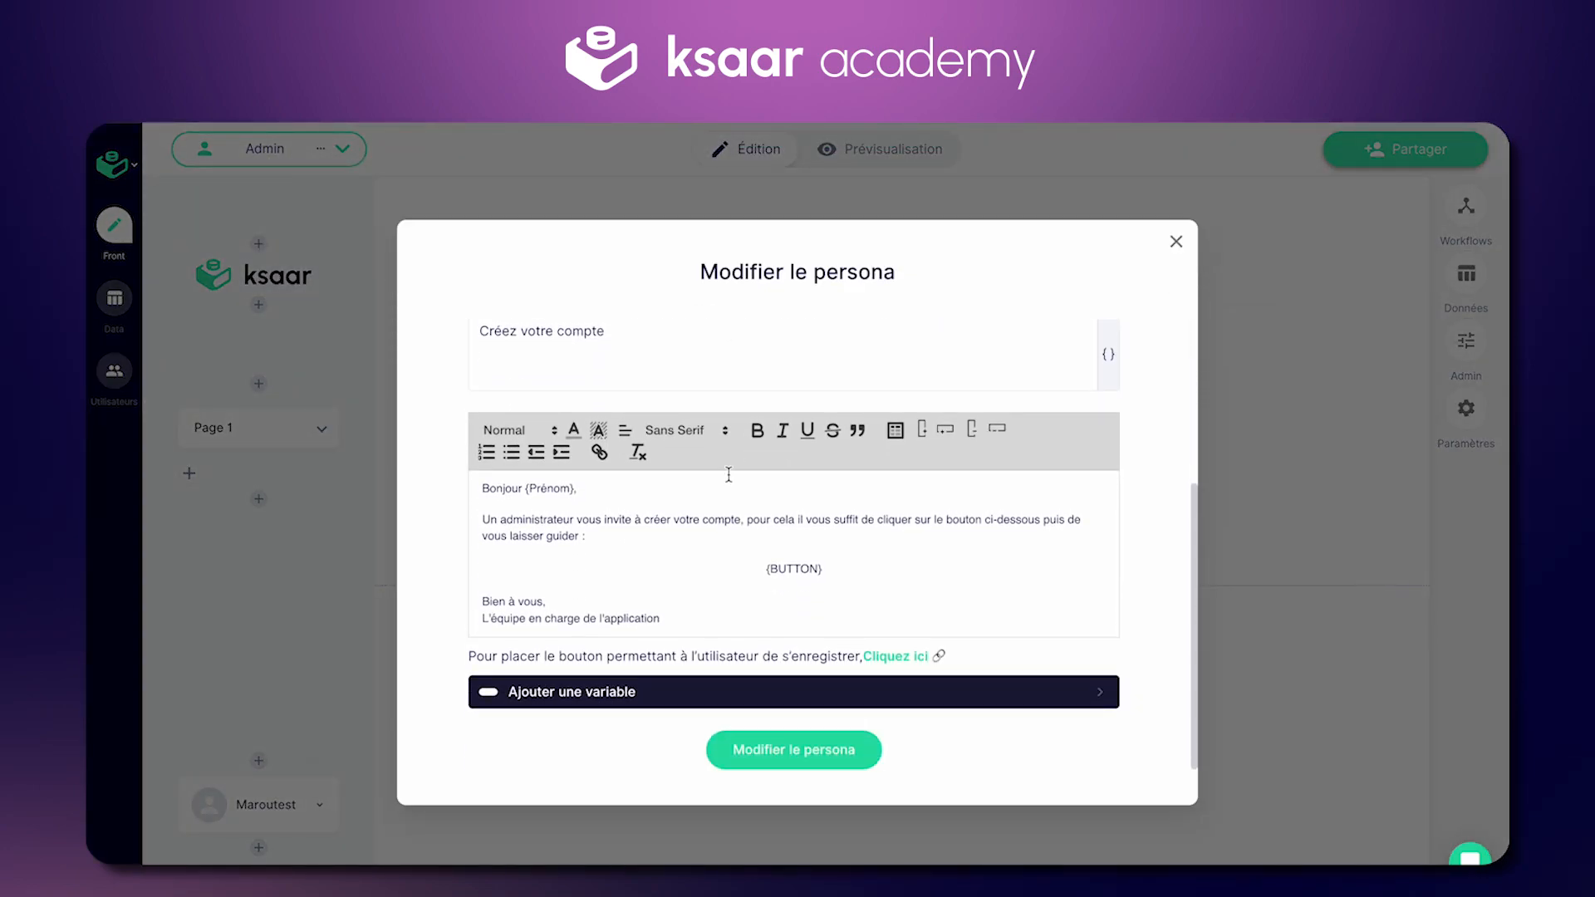
pyautogui.click(596, 488)
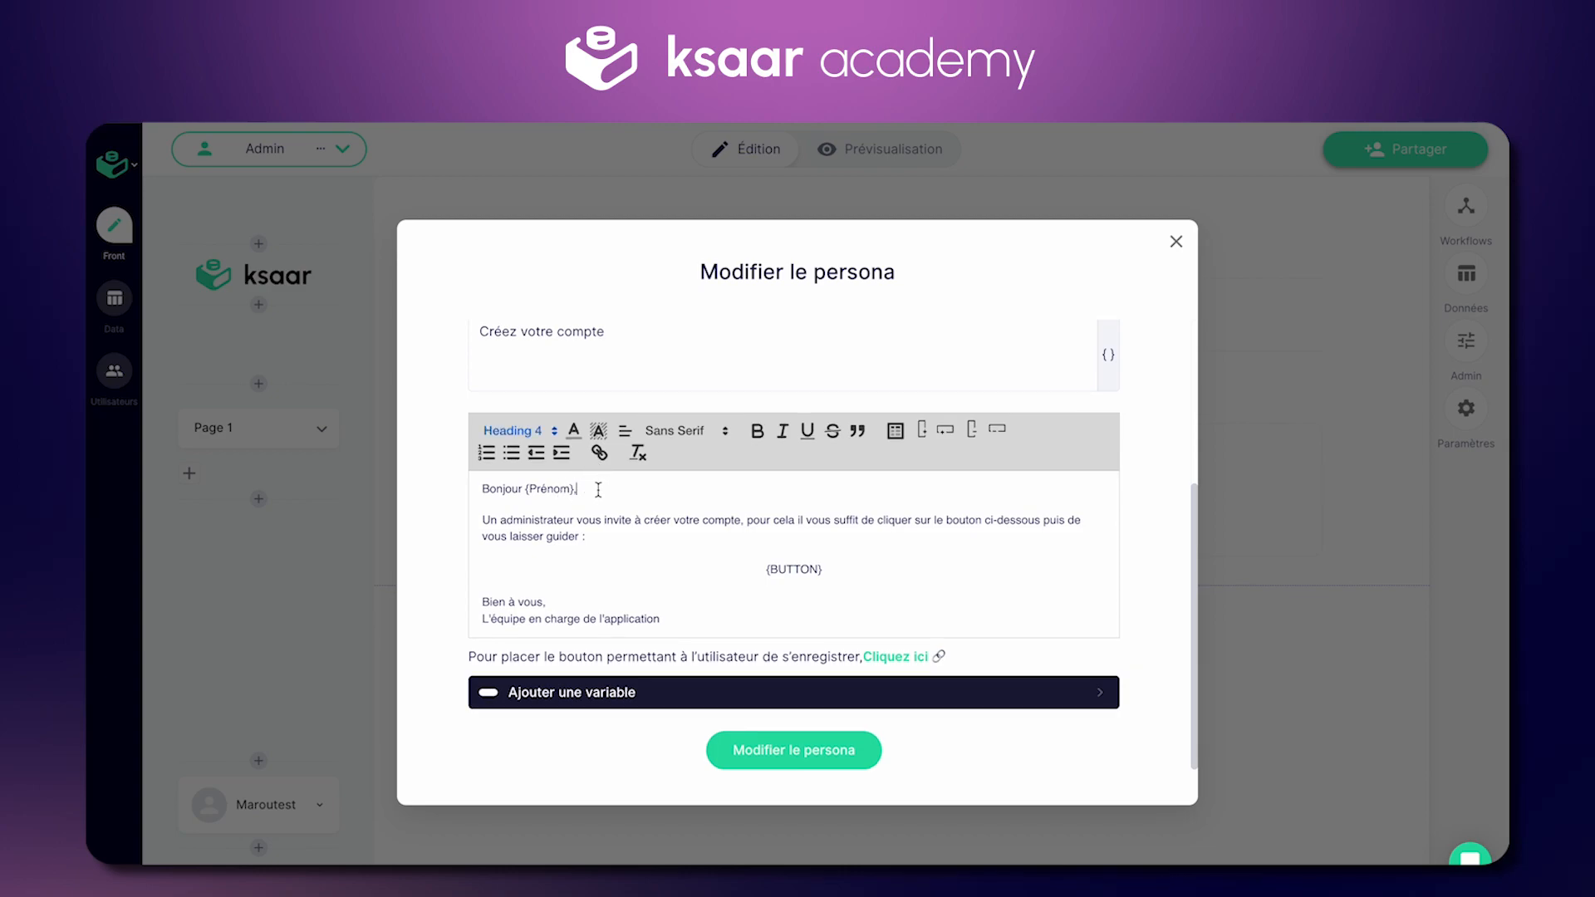
pyautogui.scroll(3, 596, 490)
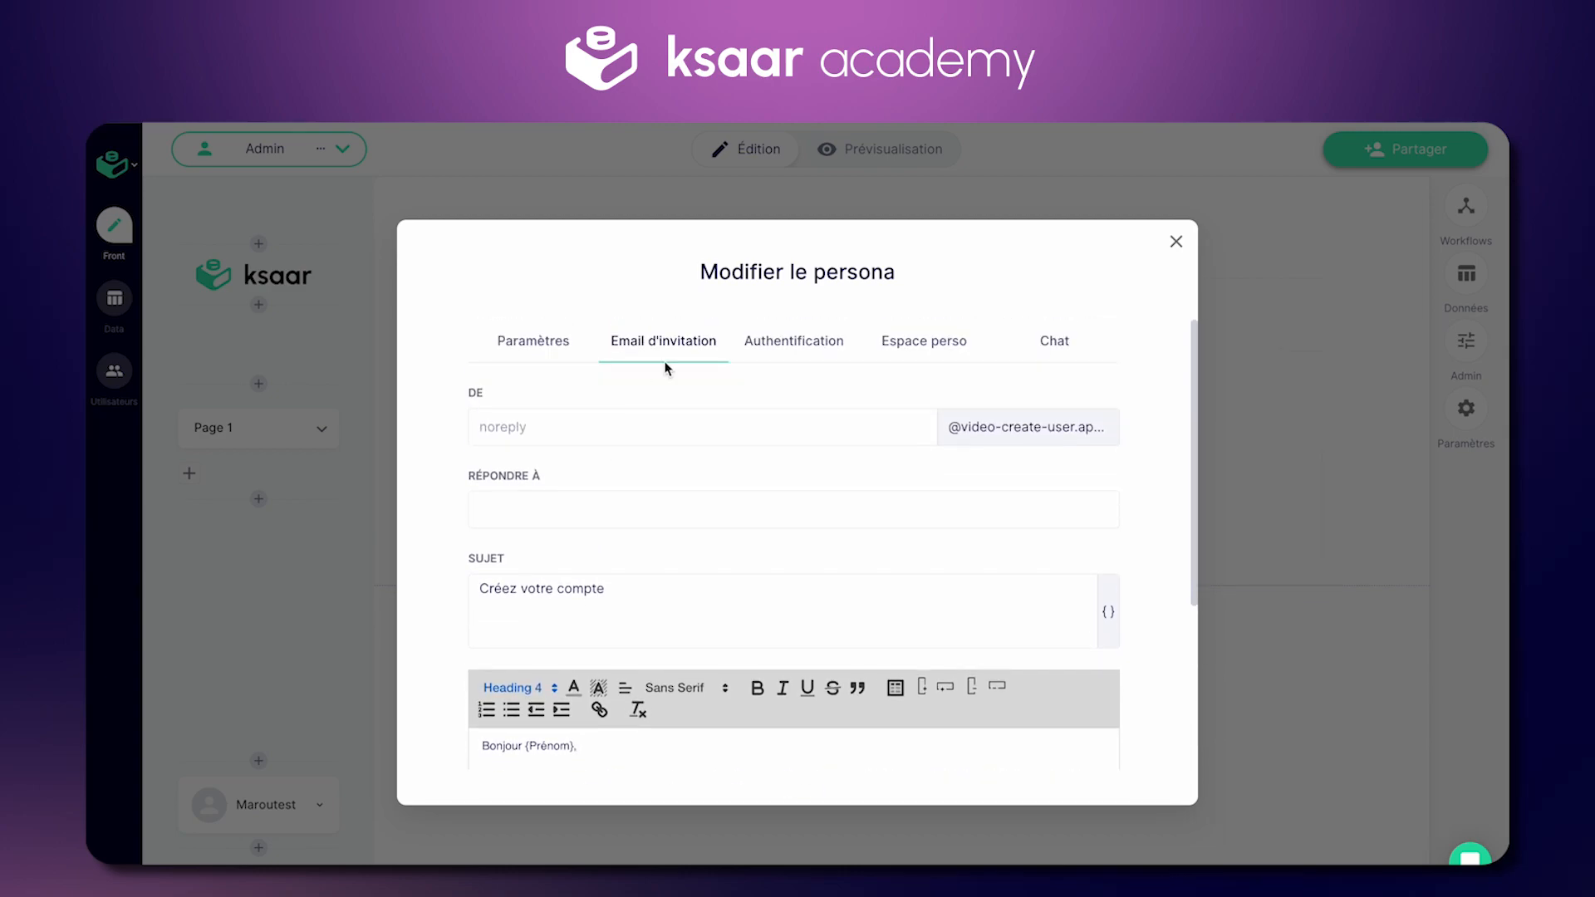
pyautogui.click(1174, 242)
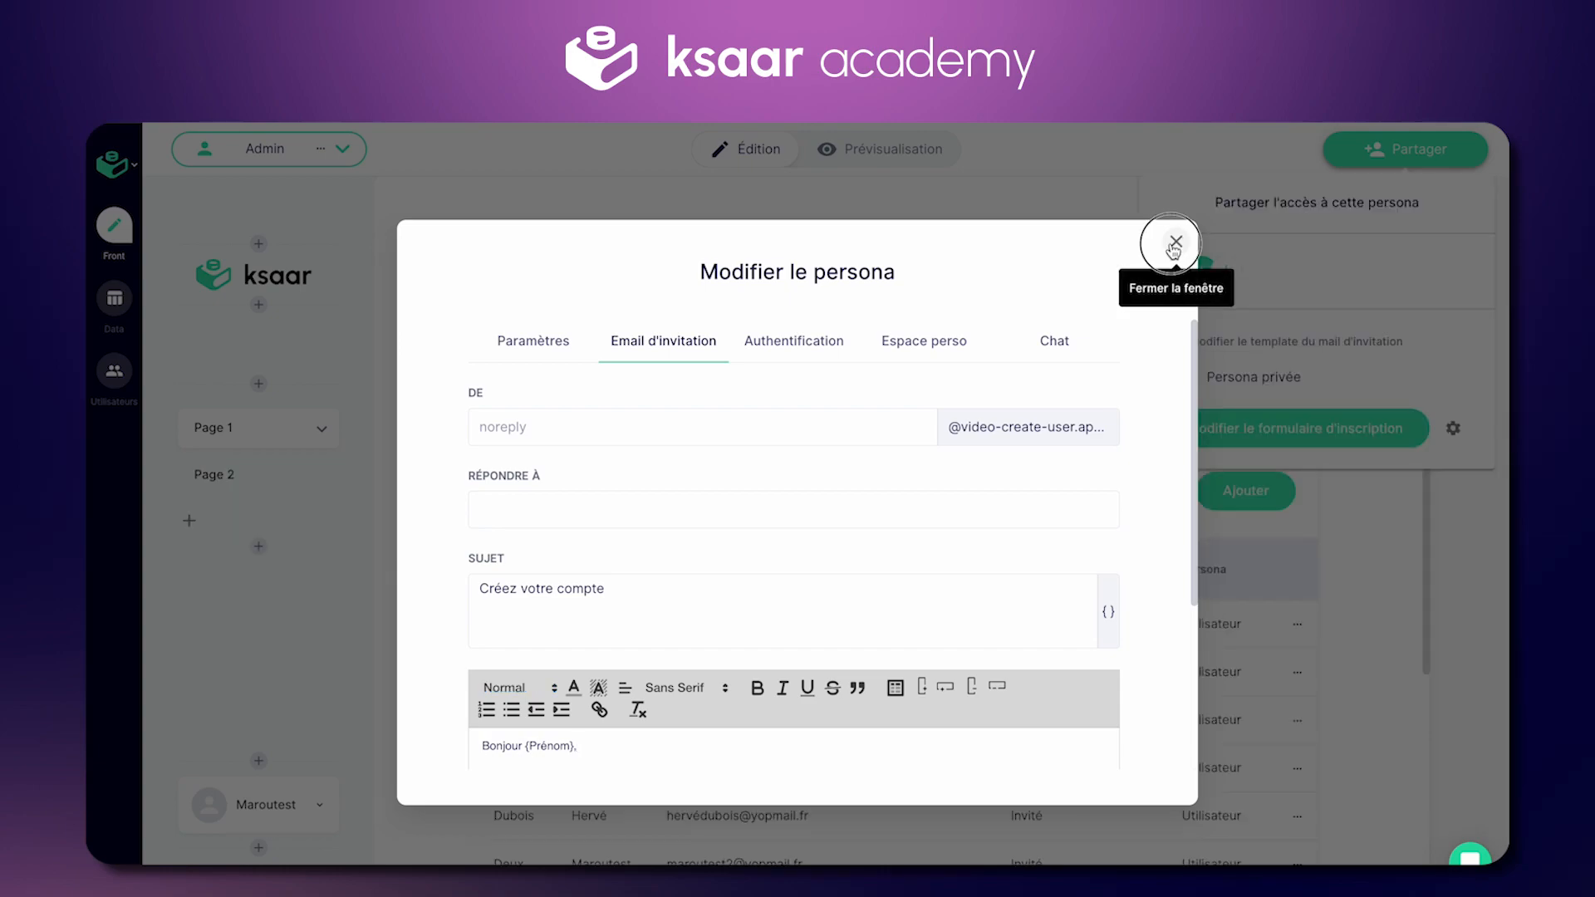
pyautogui.click(1045, 226)
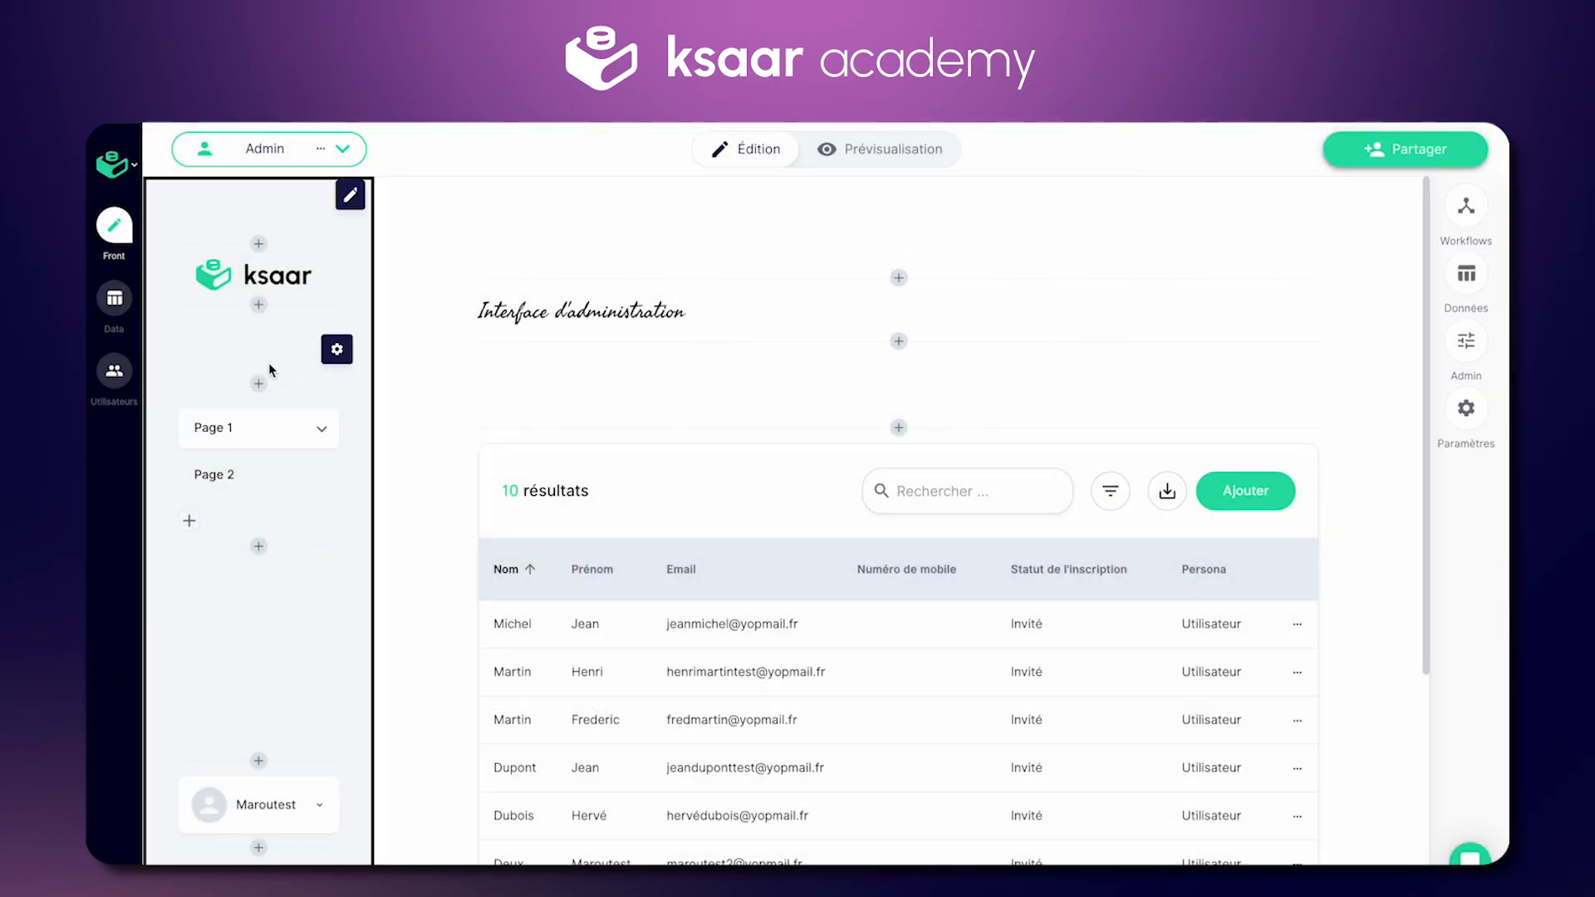
# In the Utilisateurs table, add two new user rows.
pyautogui.click(115, 374)
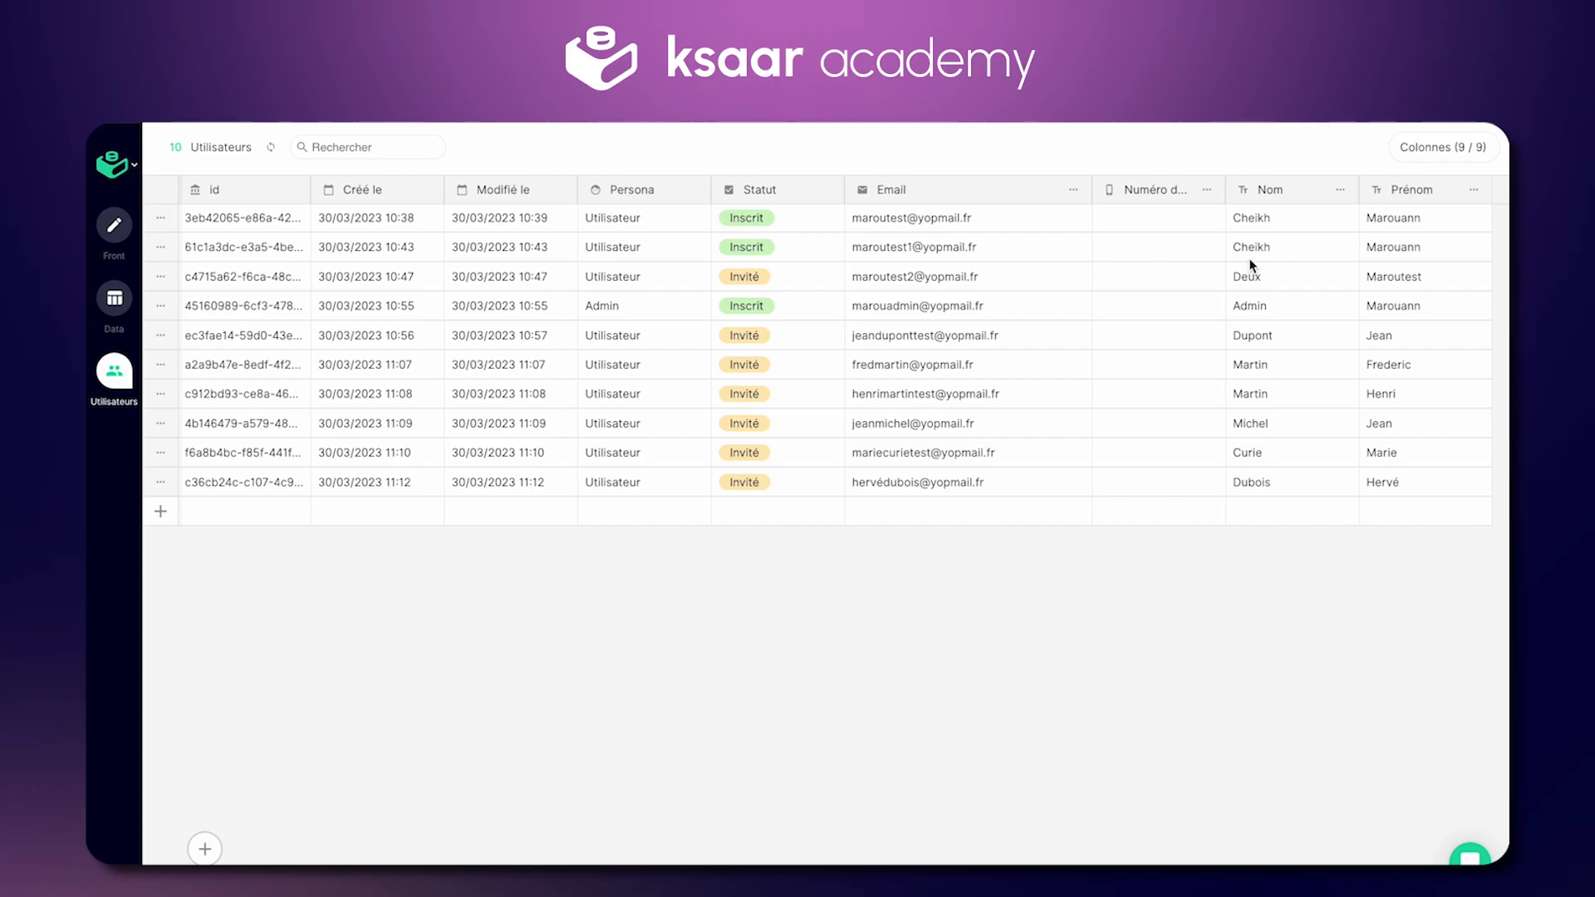
pyautogui.hscroll(1, 1146, 241)
pyautogui.click(1495, 190)
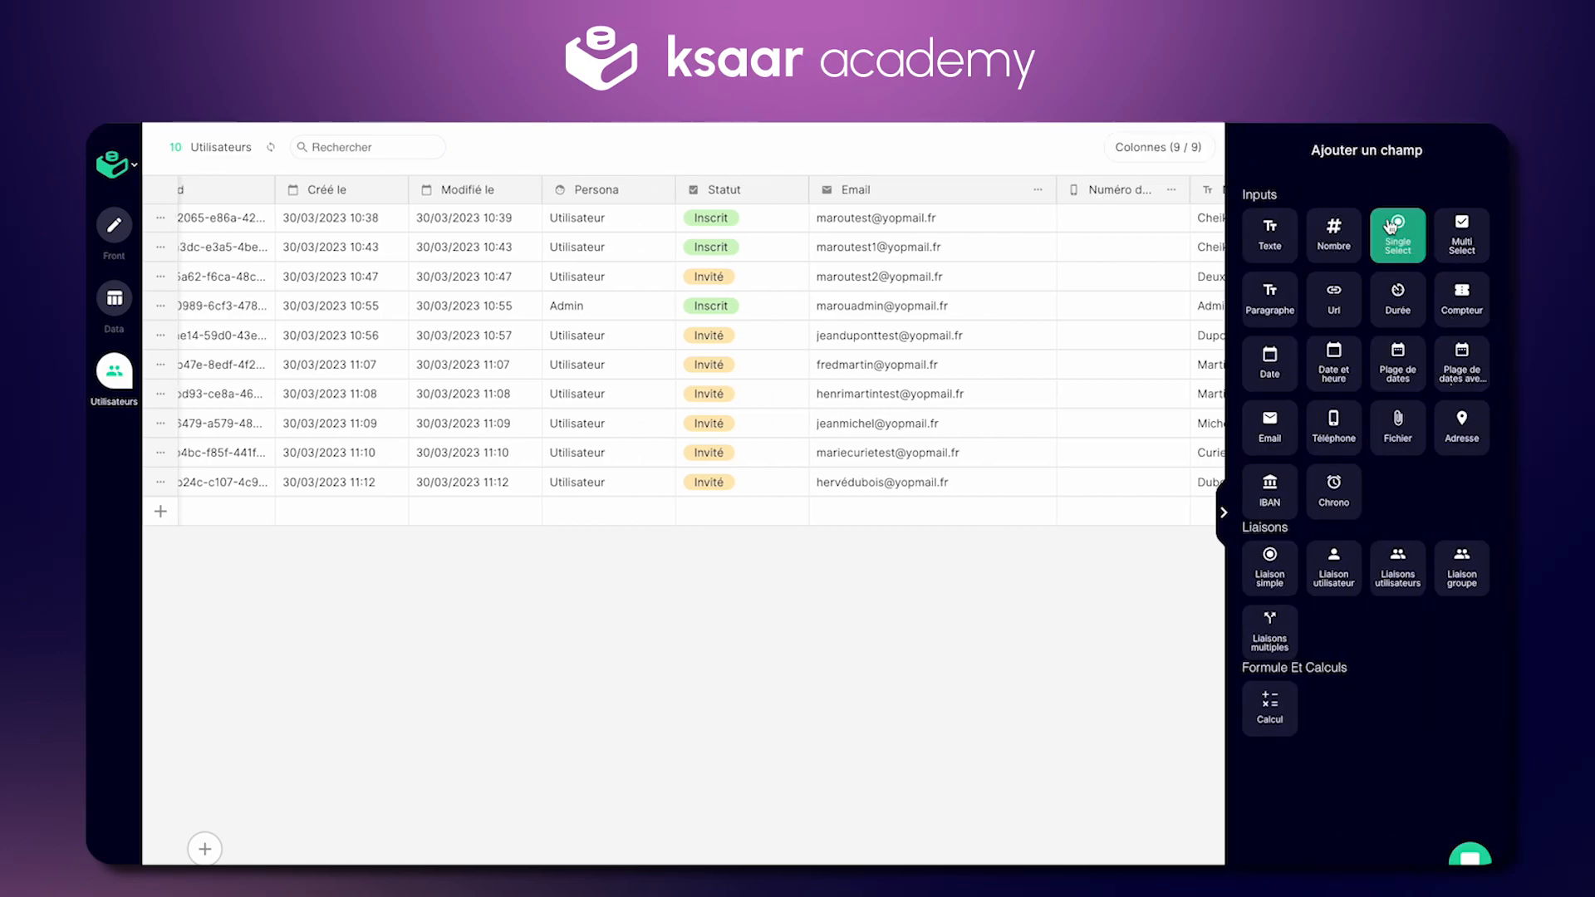
pyautogui.click(1221, 519)
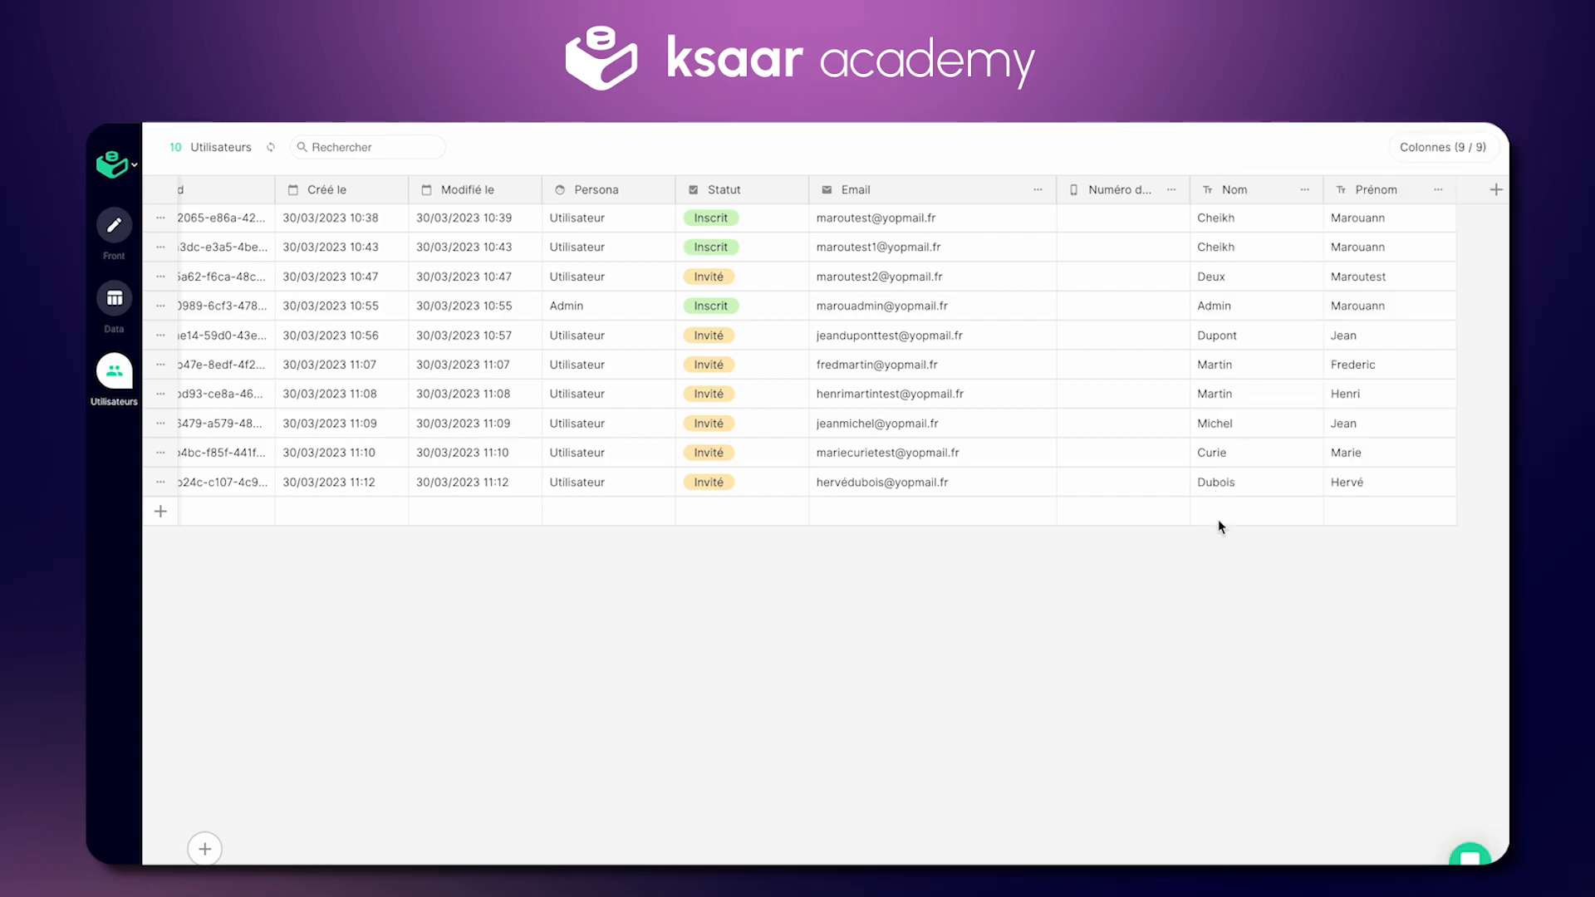
pyautogui.click(160, 513)
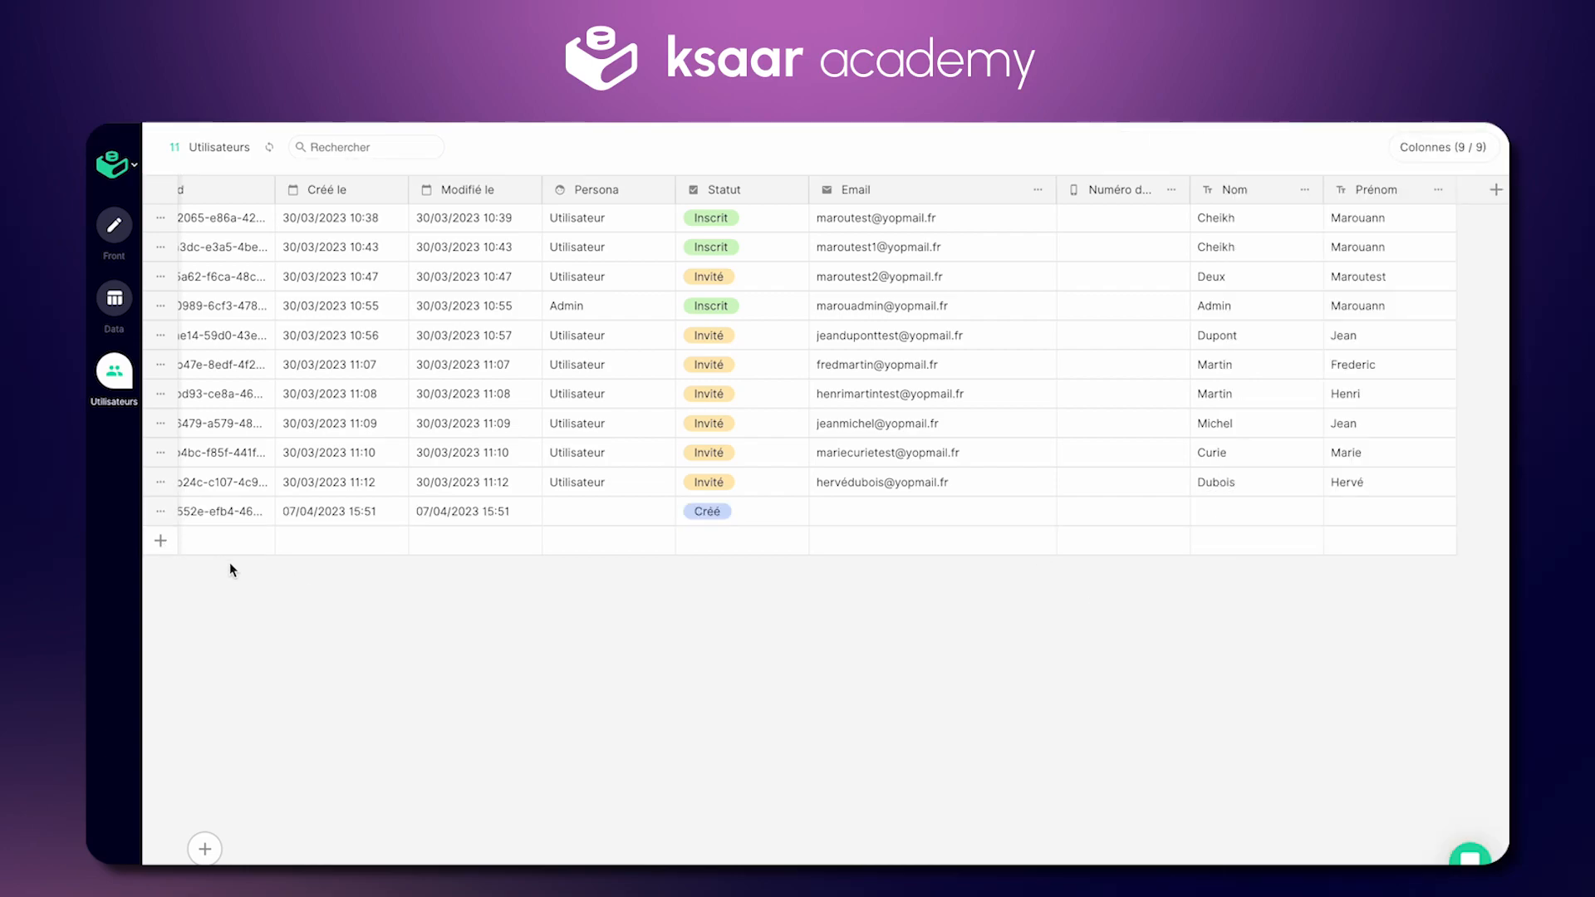
pyautogui.click(863, 545)
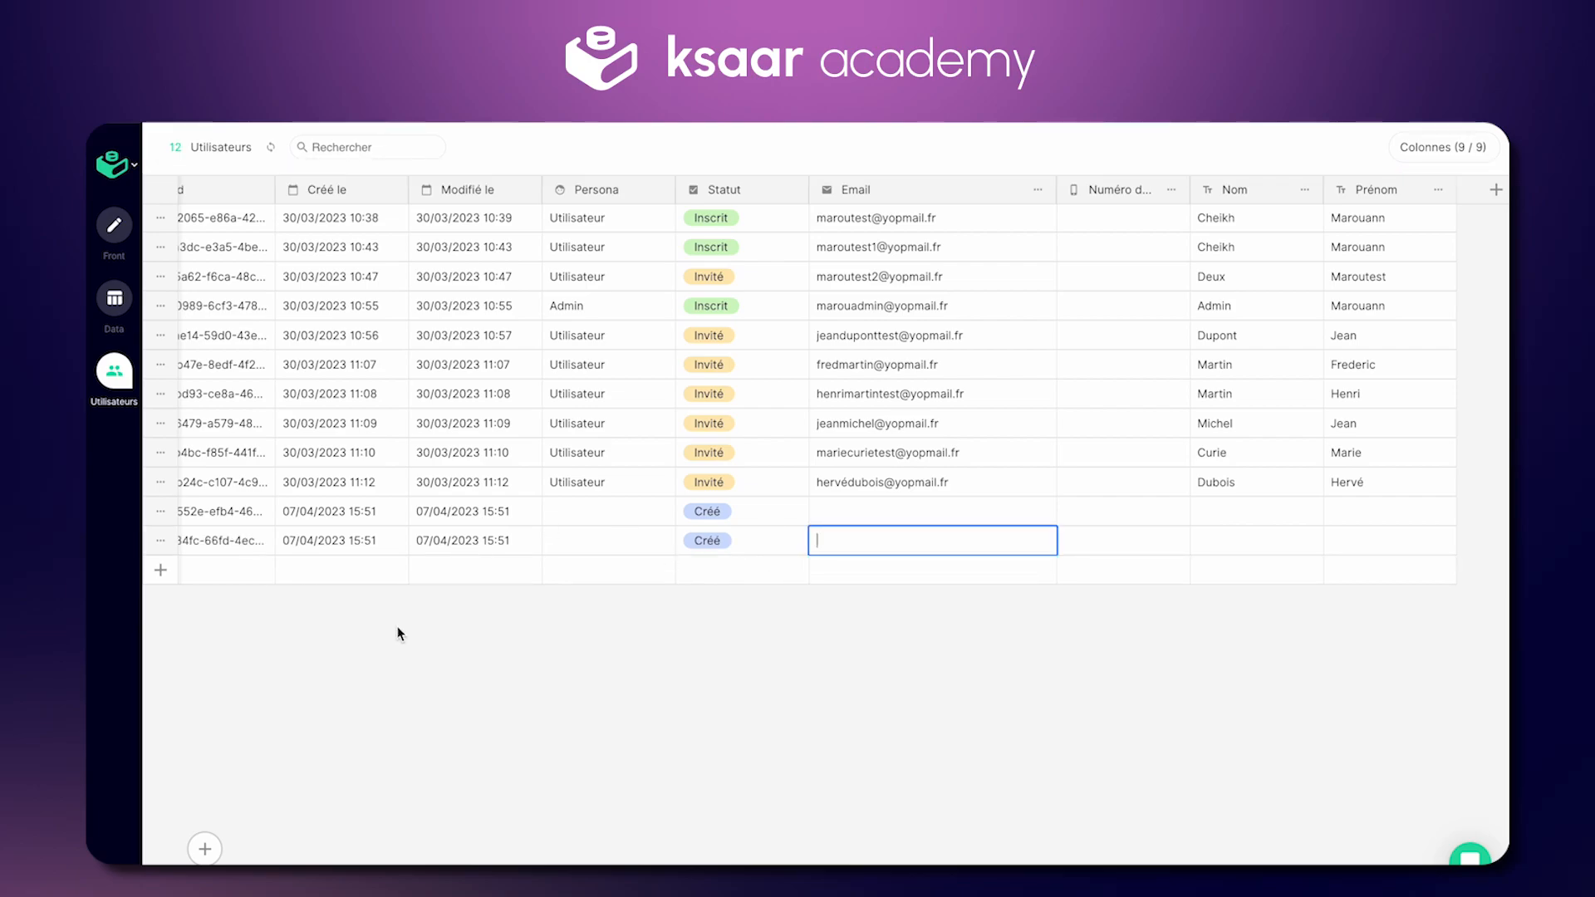
# Give the new user the Utilisateur persona and fill in their YOPmail email, last name and first name.
pyautogui.doubleClick(613, 518)
pyautogui.click(606, 601)
pyautogui.doubleClick(878, 510)
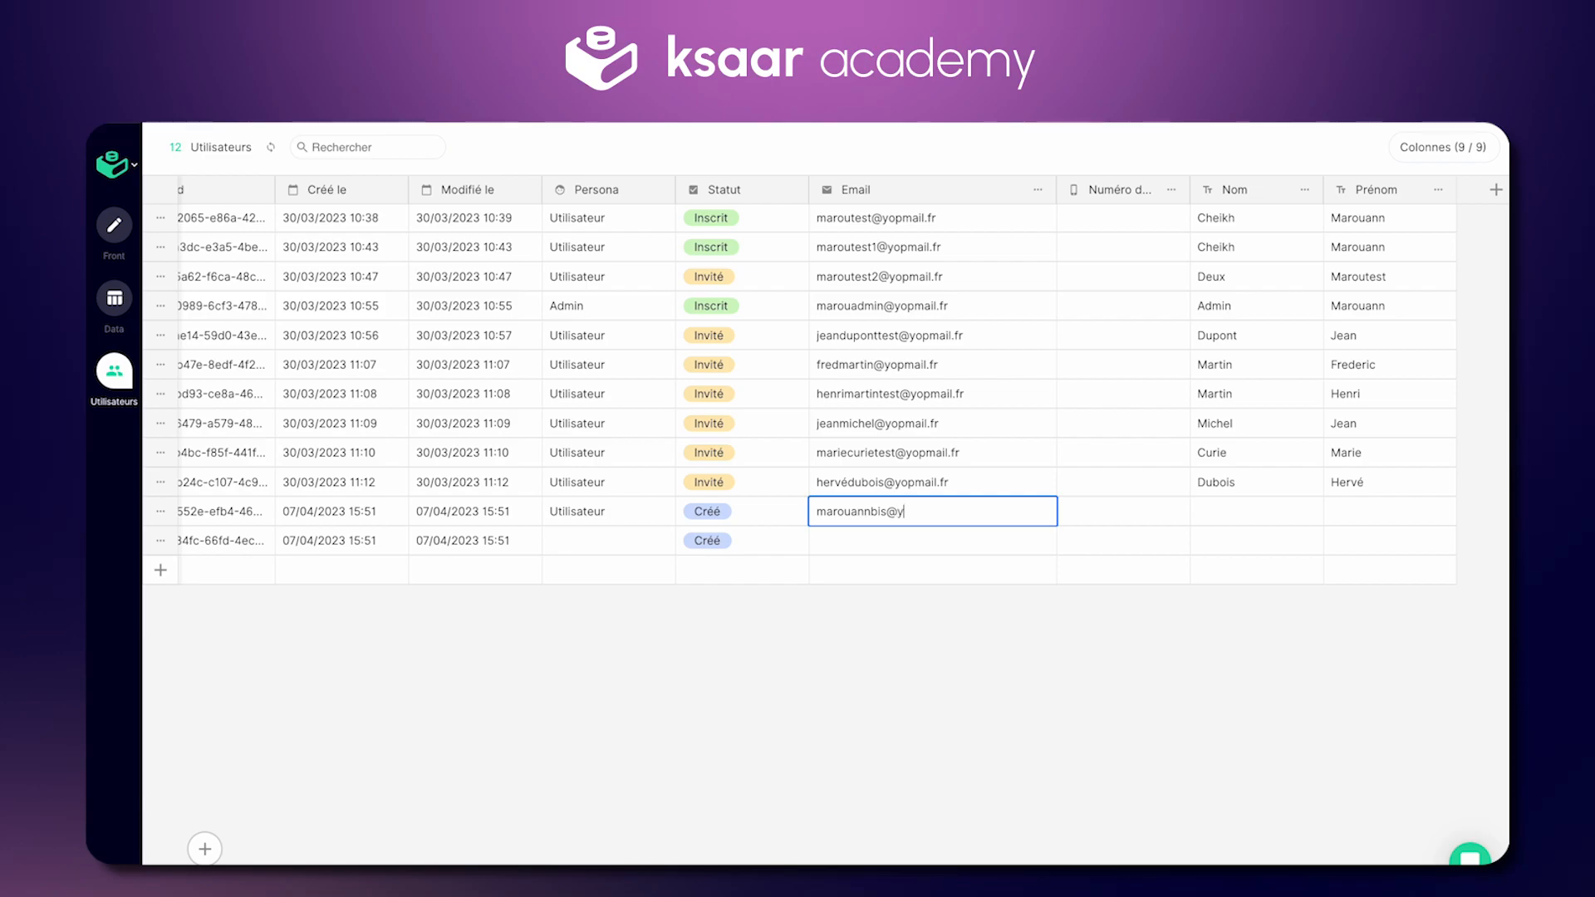
pyautogui.press('Tab')
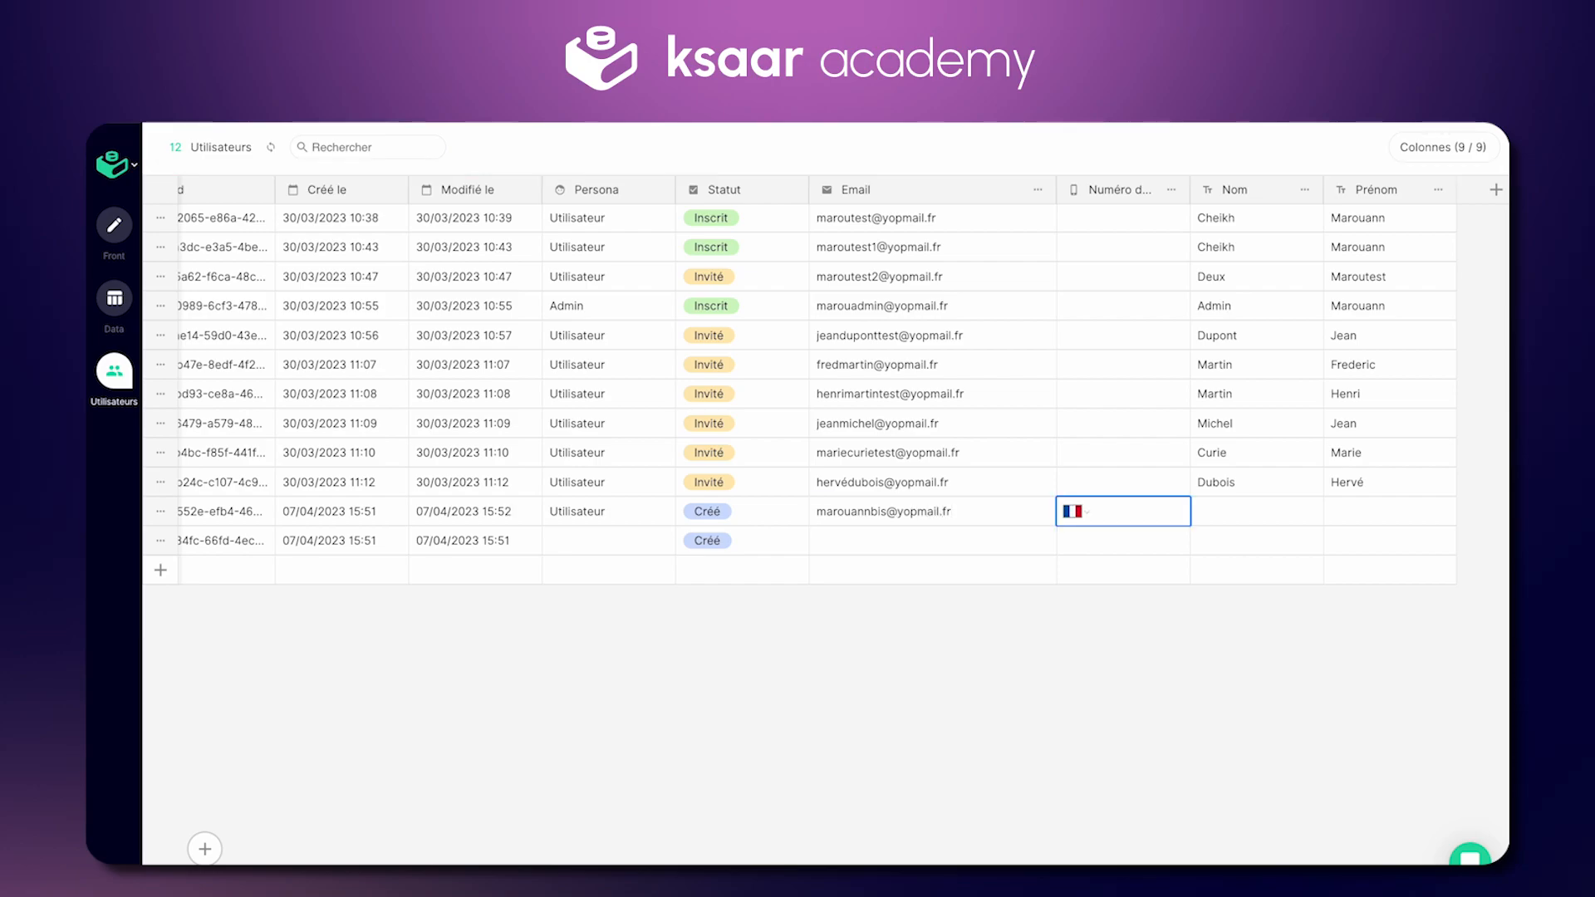
pyautogui.doubleClick(1278, 510)
pyautogui.write('Bis')
pyautogui.doubleClick(1388, 511)
pyautogui.write('Marouann')
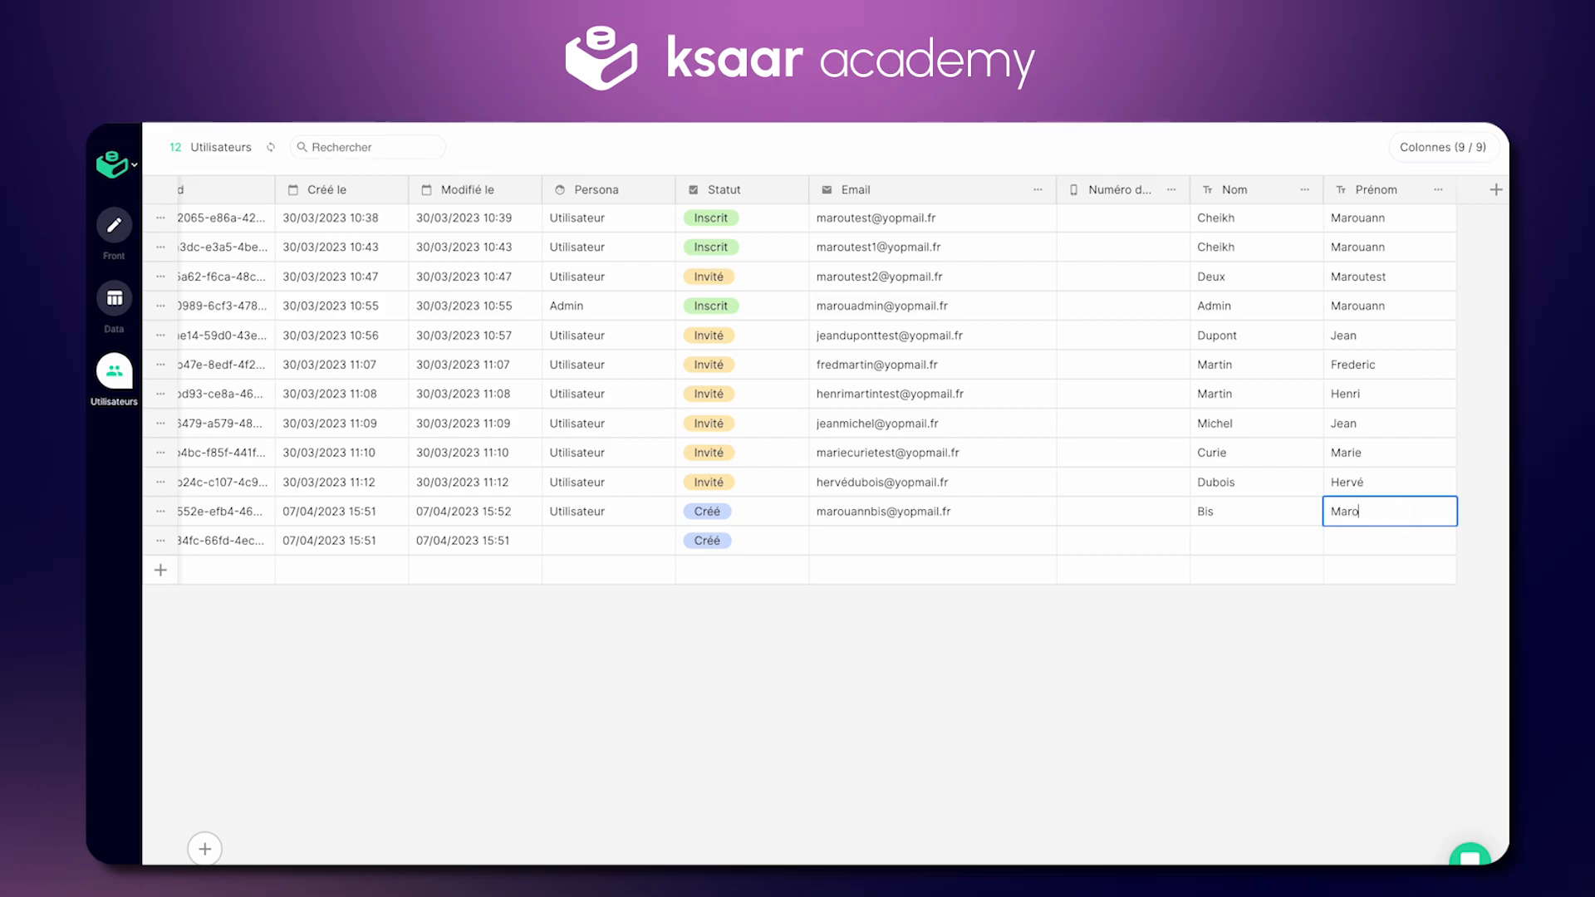
pyautogui.click(1145, 528)
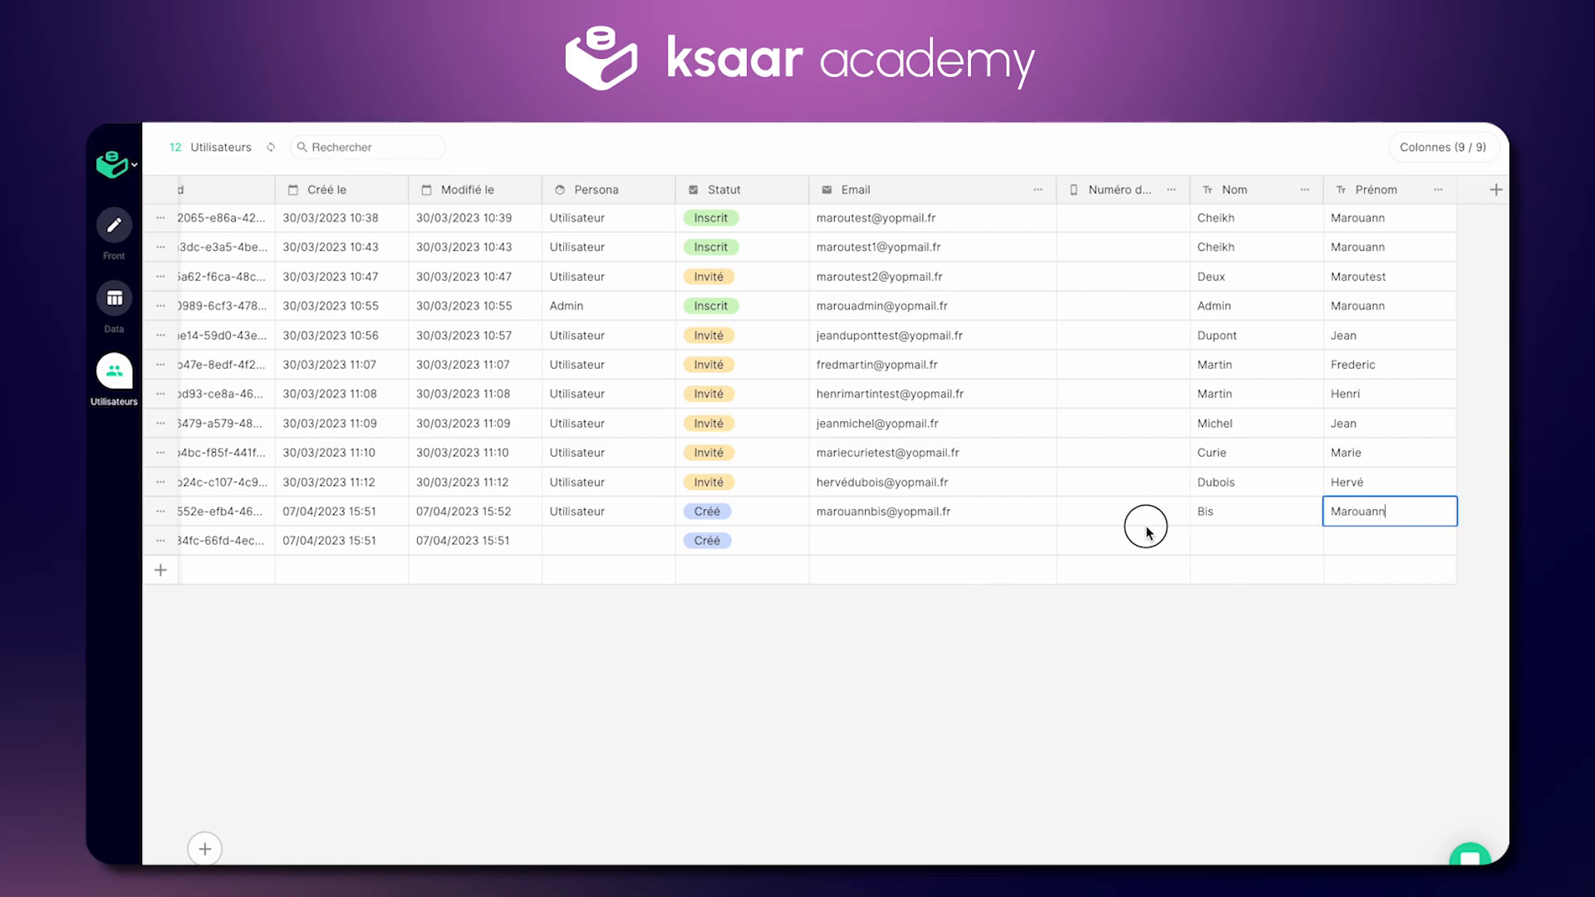
# Delete the empty extra user row via … > Supprimer.
pyautogui.click(162, 513)
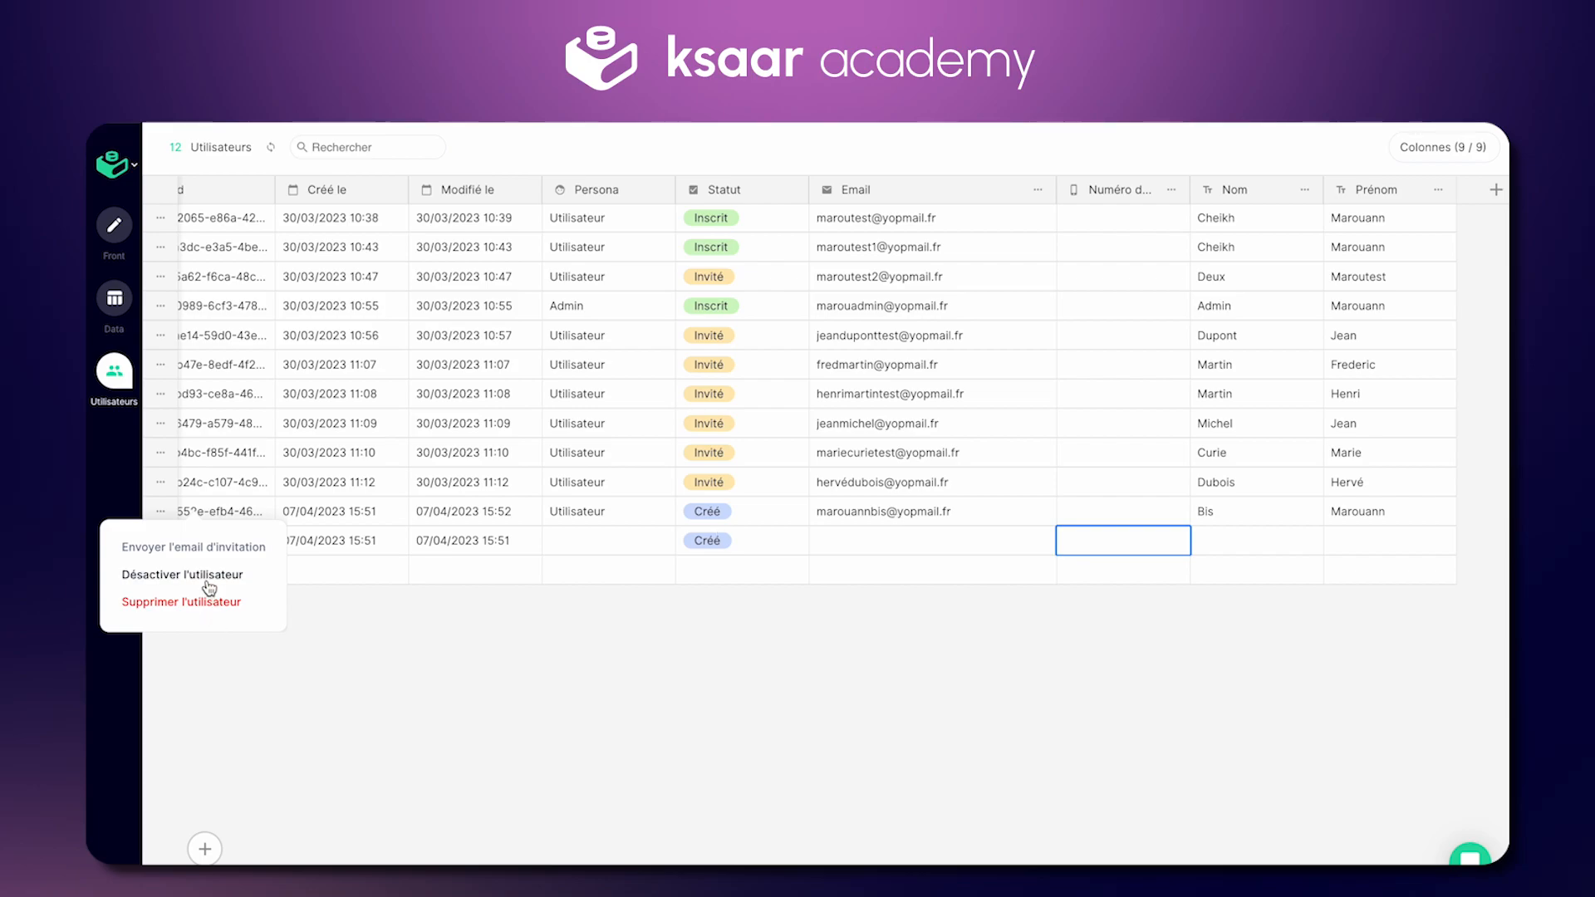
pyautogui.click(893, 520)
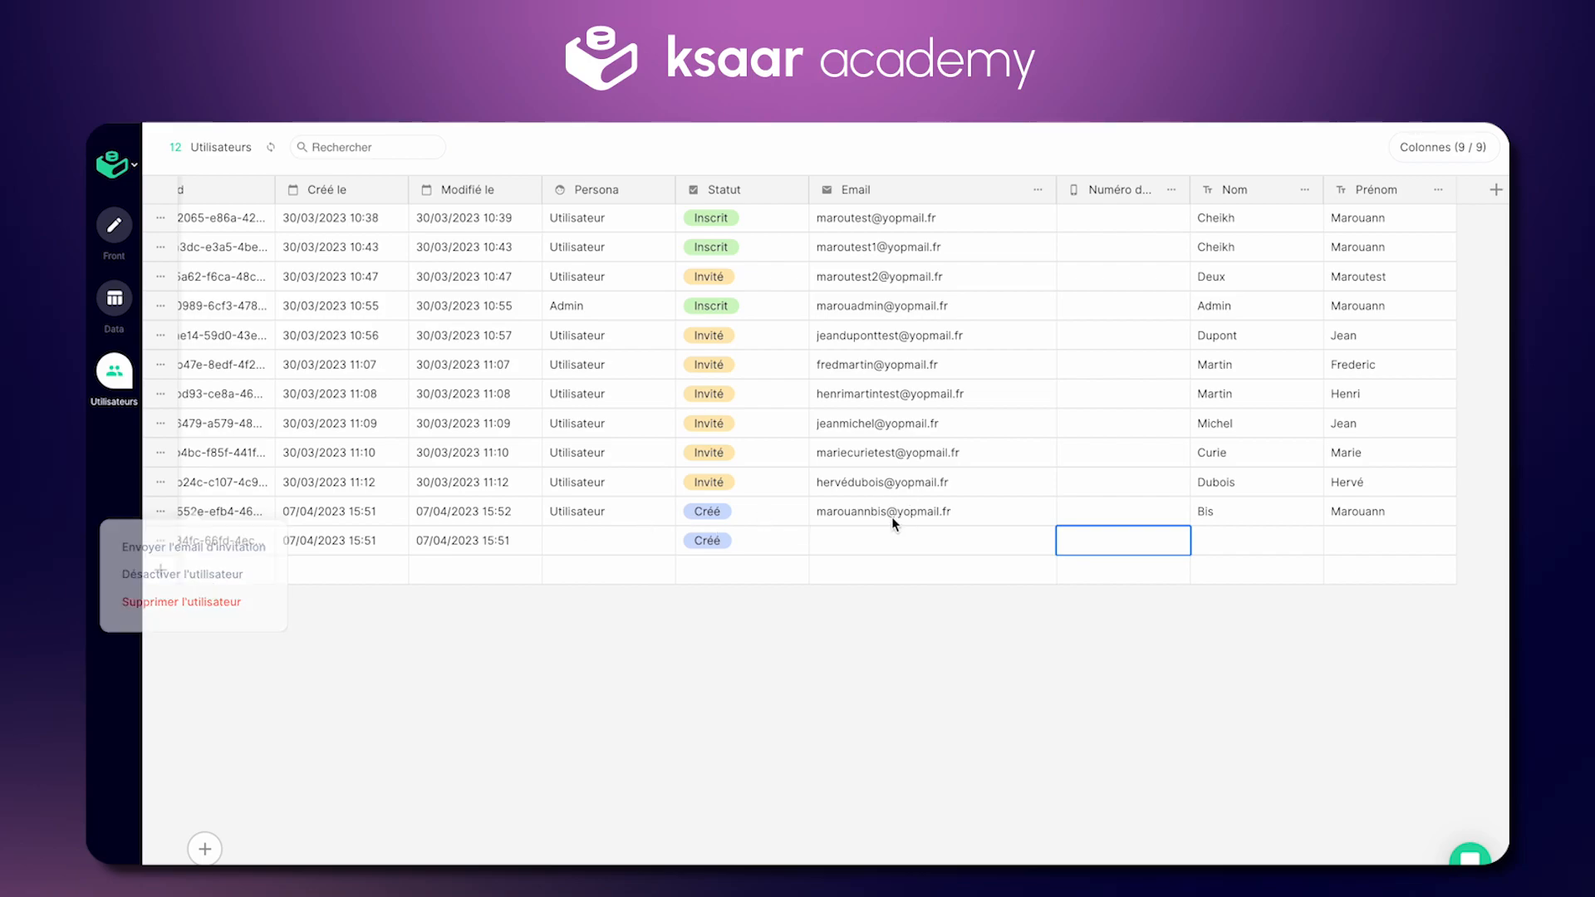
pyautogui.click(160, 249)
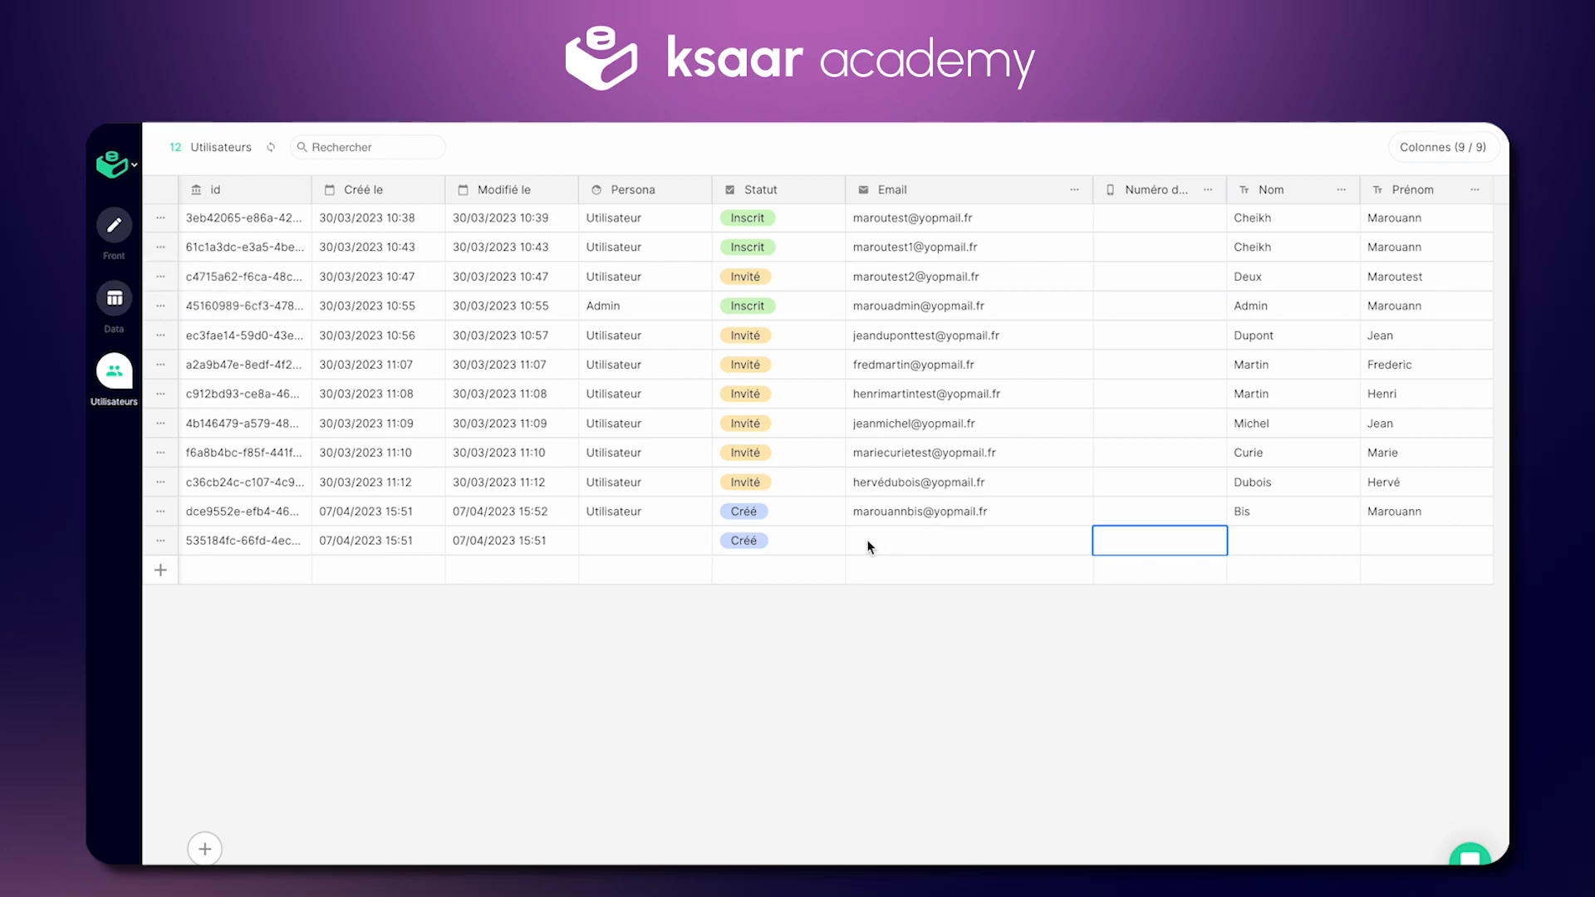
pyautogui.click(161, 541)
pyautogui.click(187, 632)
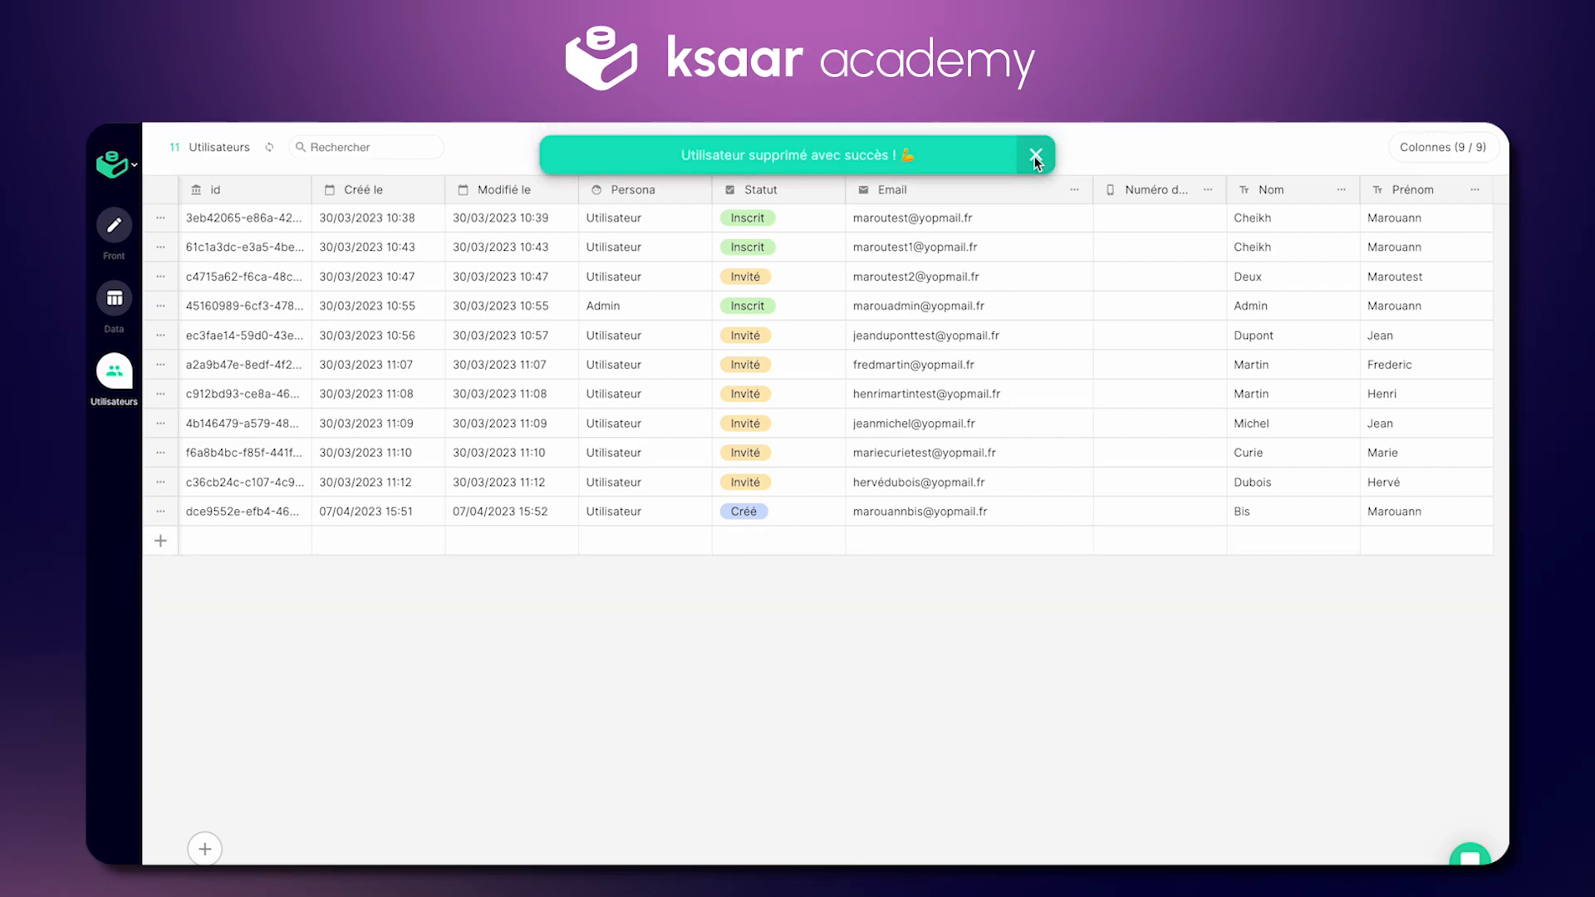
# Send the invitation email to the new user and select their email address.
pyautogui.click(967, 513)
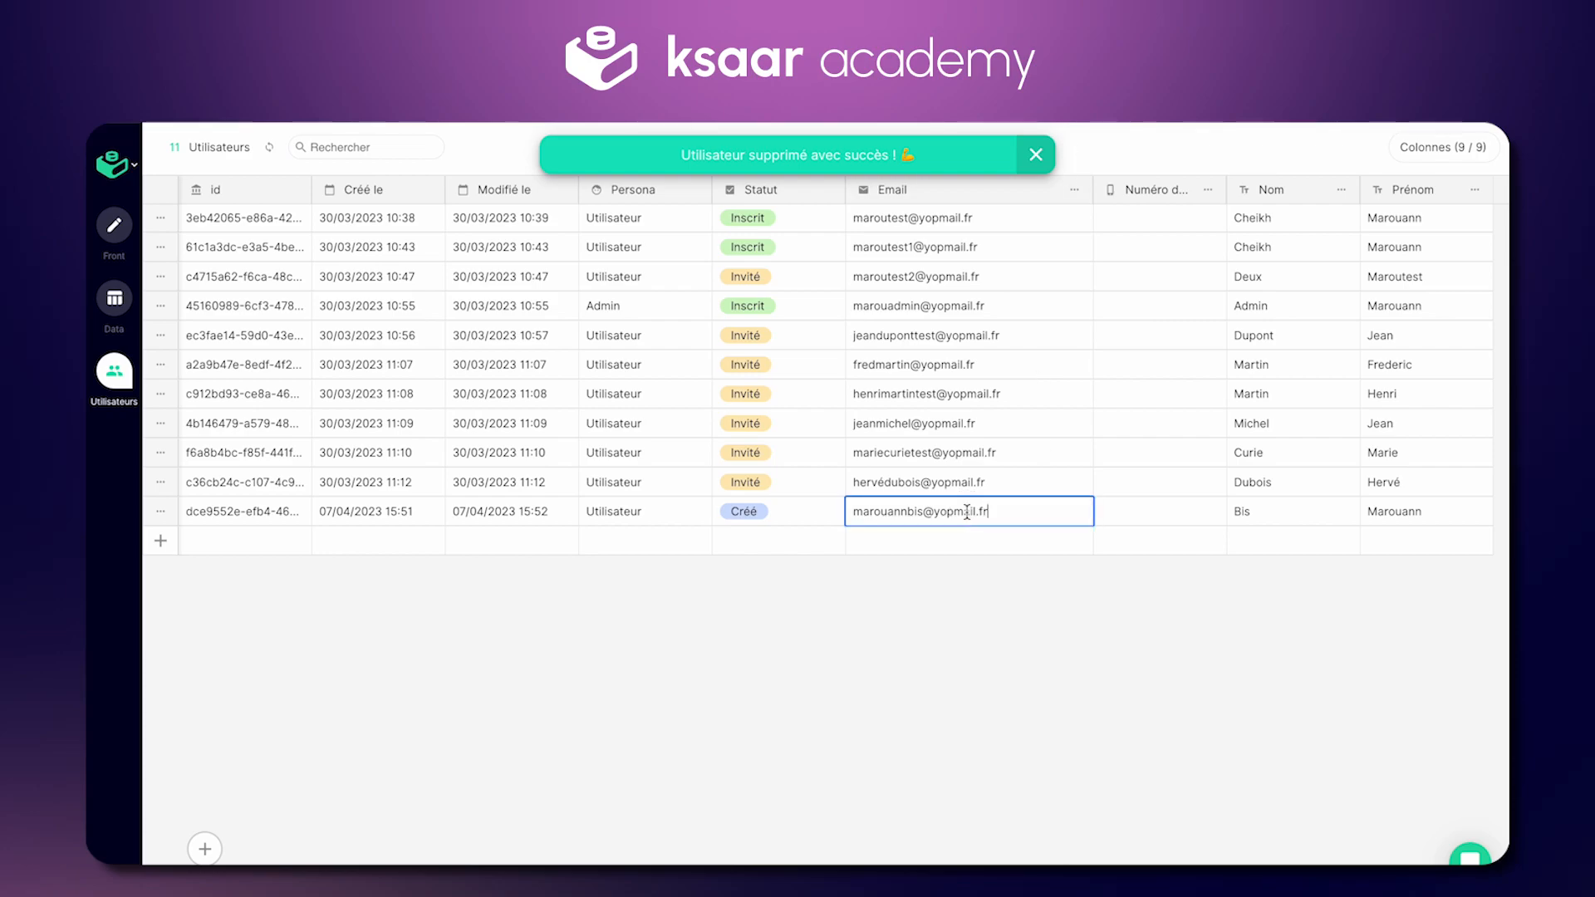
pyautogui.click(161, 511)
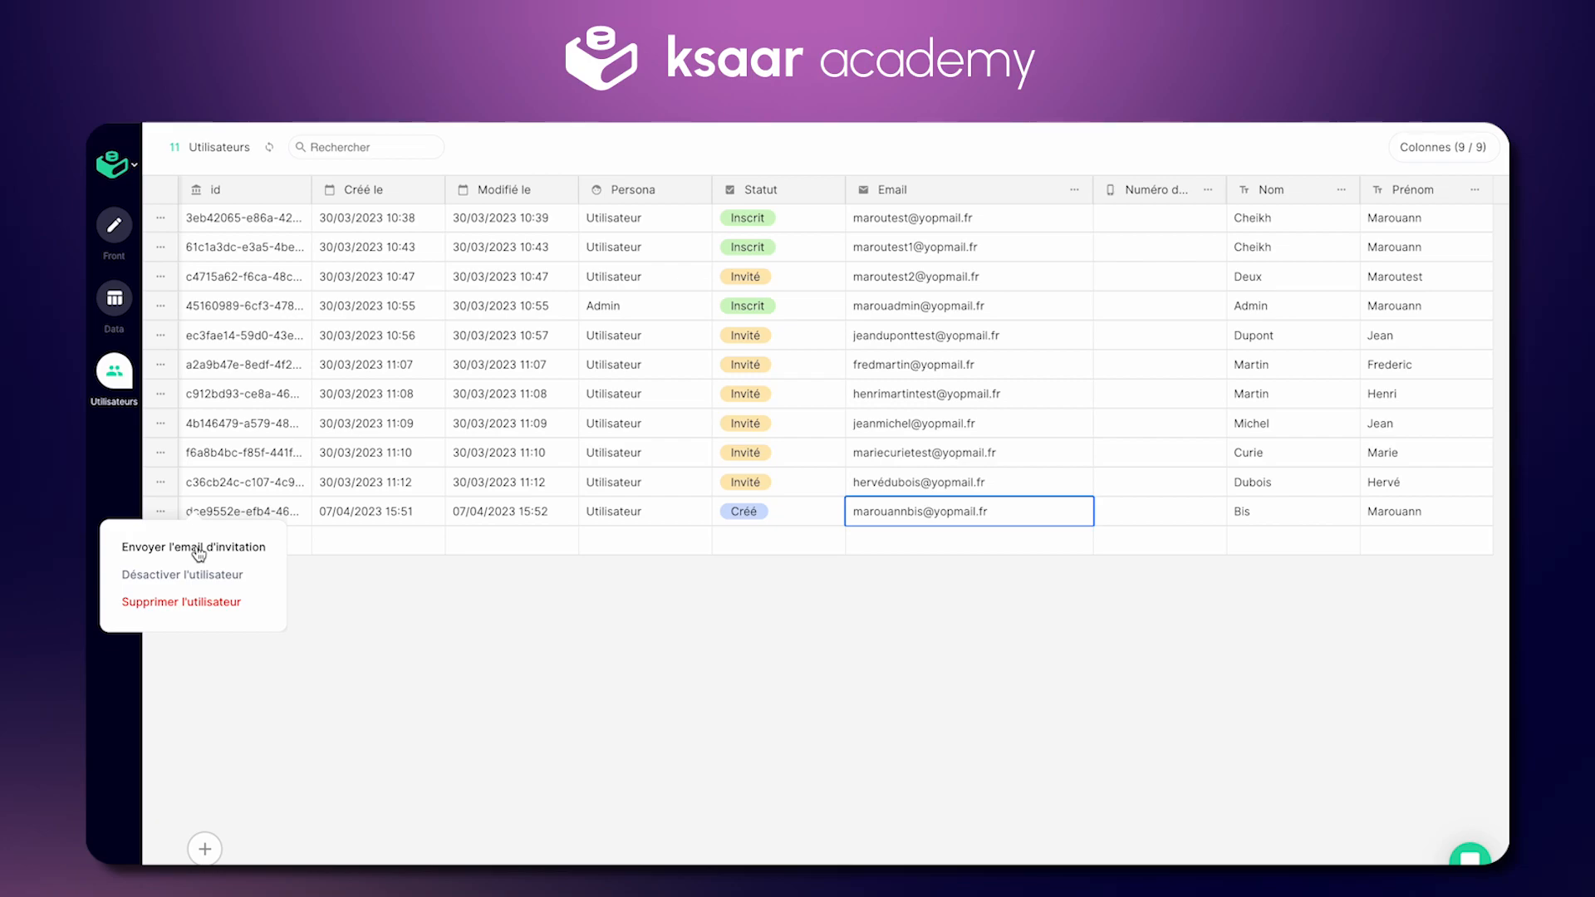
pyautogui.click(198, 548)
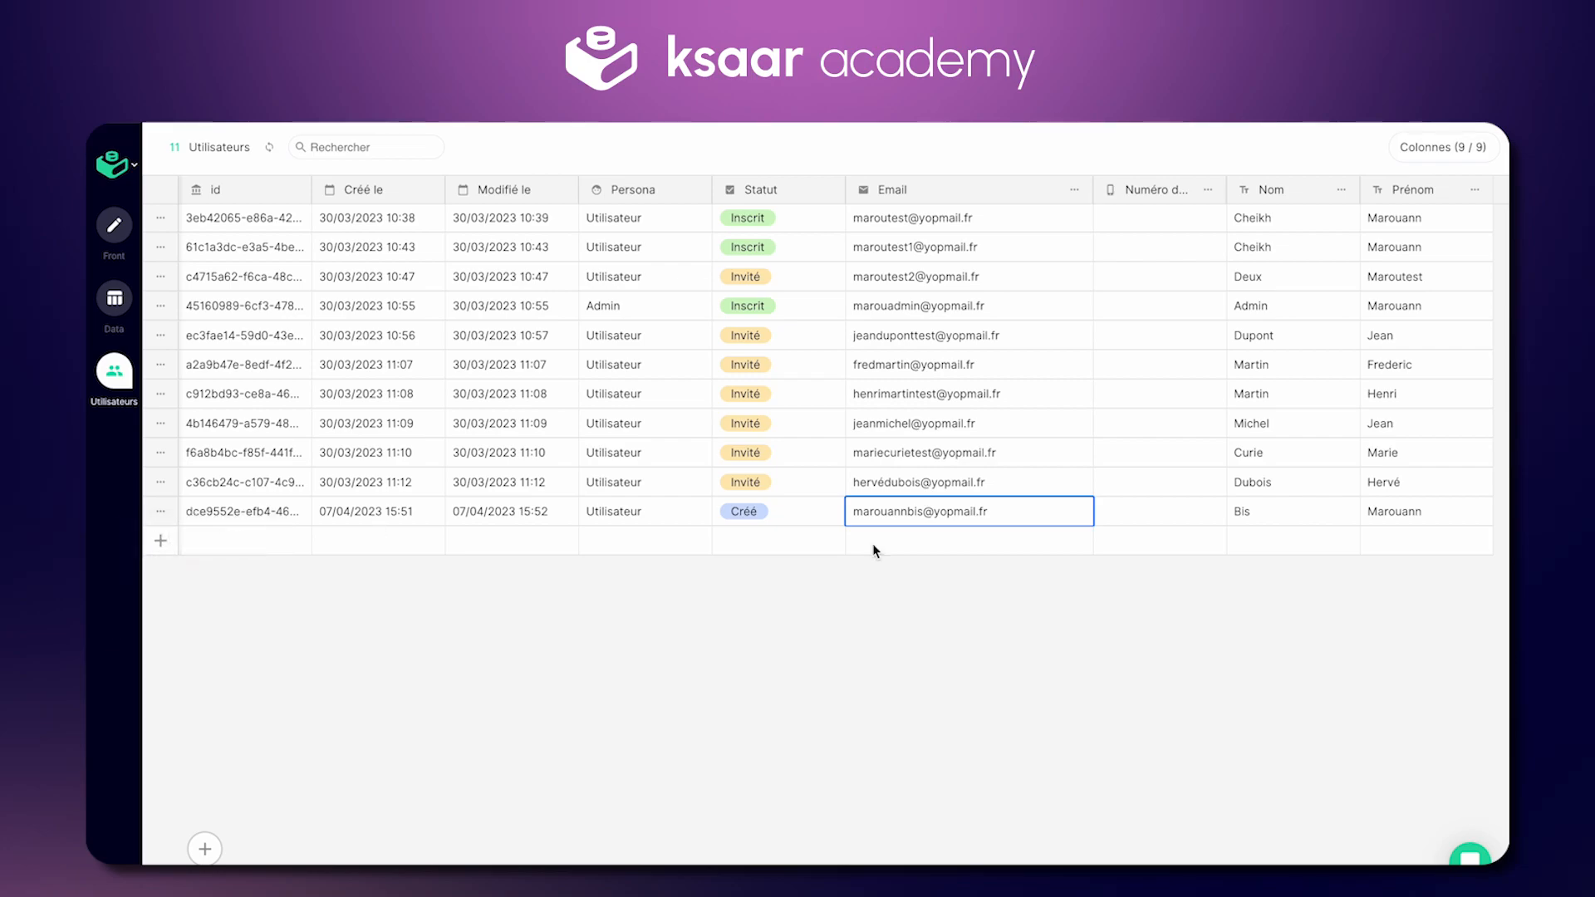
pyautogui.tripleClick(936, 514)
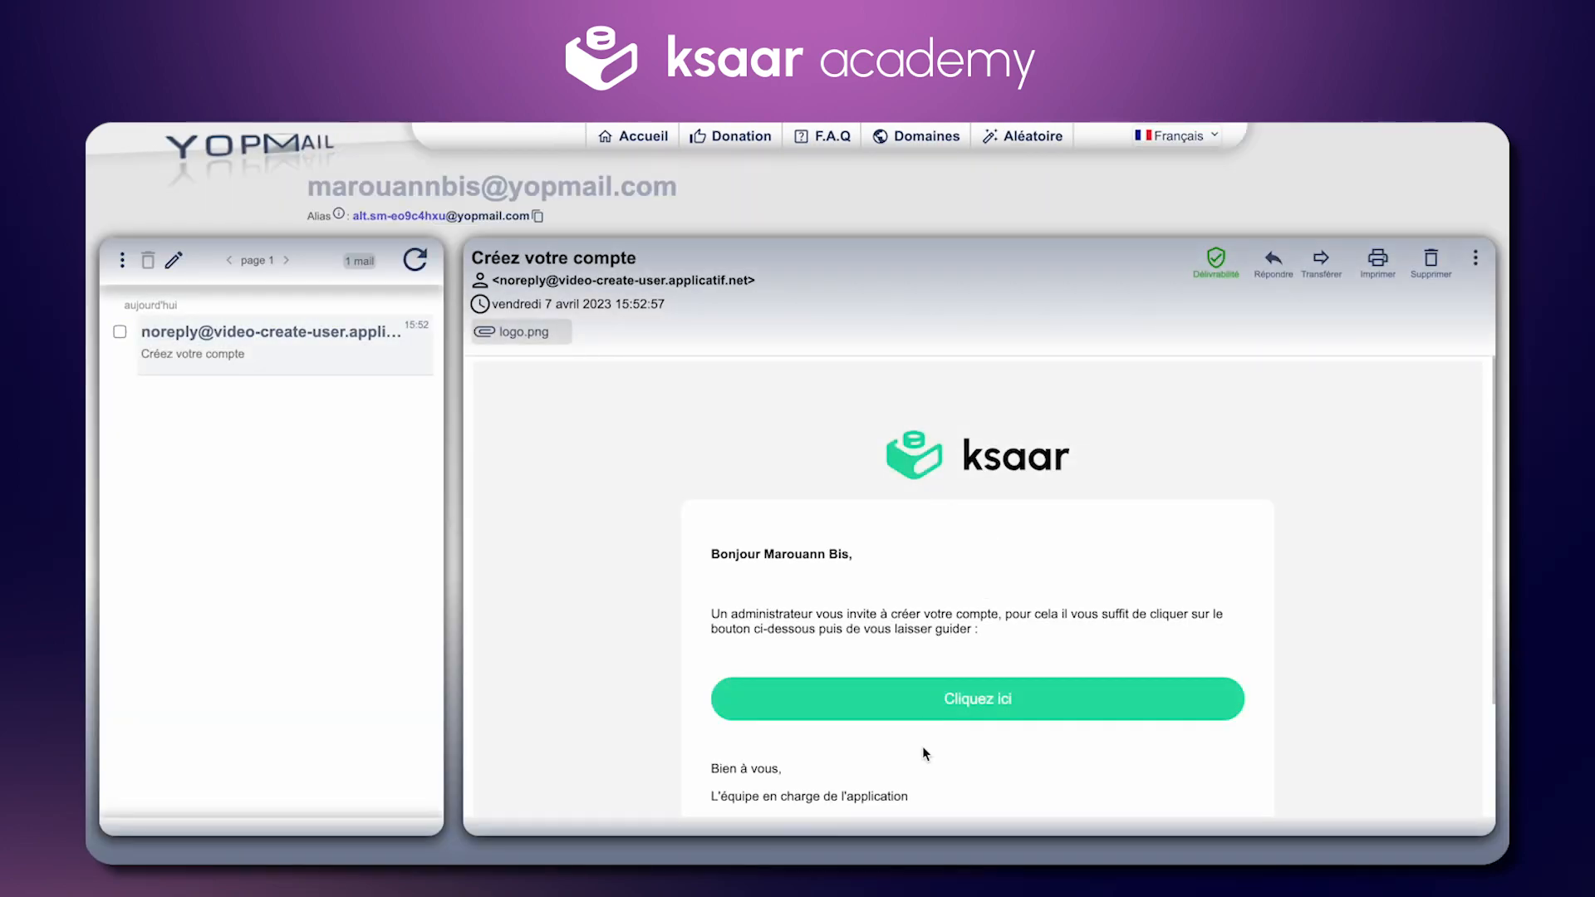
# Follow the invitation email's link to the prefilled account registration form.
pyautogui.click(926, 707)
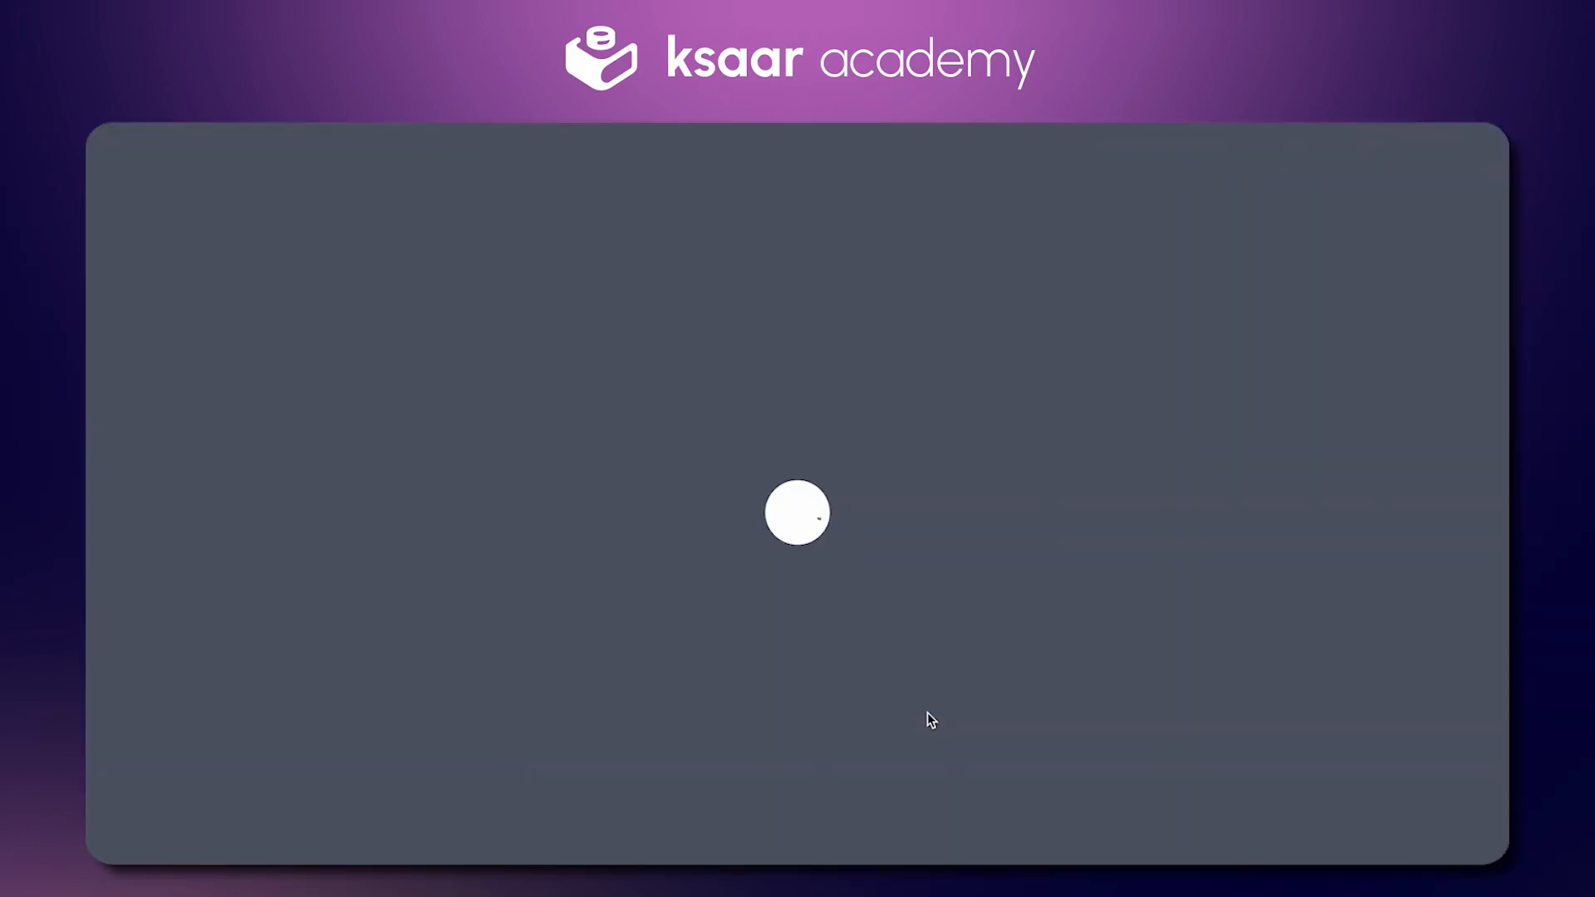
pyautogui.scroll(-1, 752, 455)
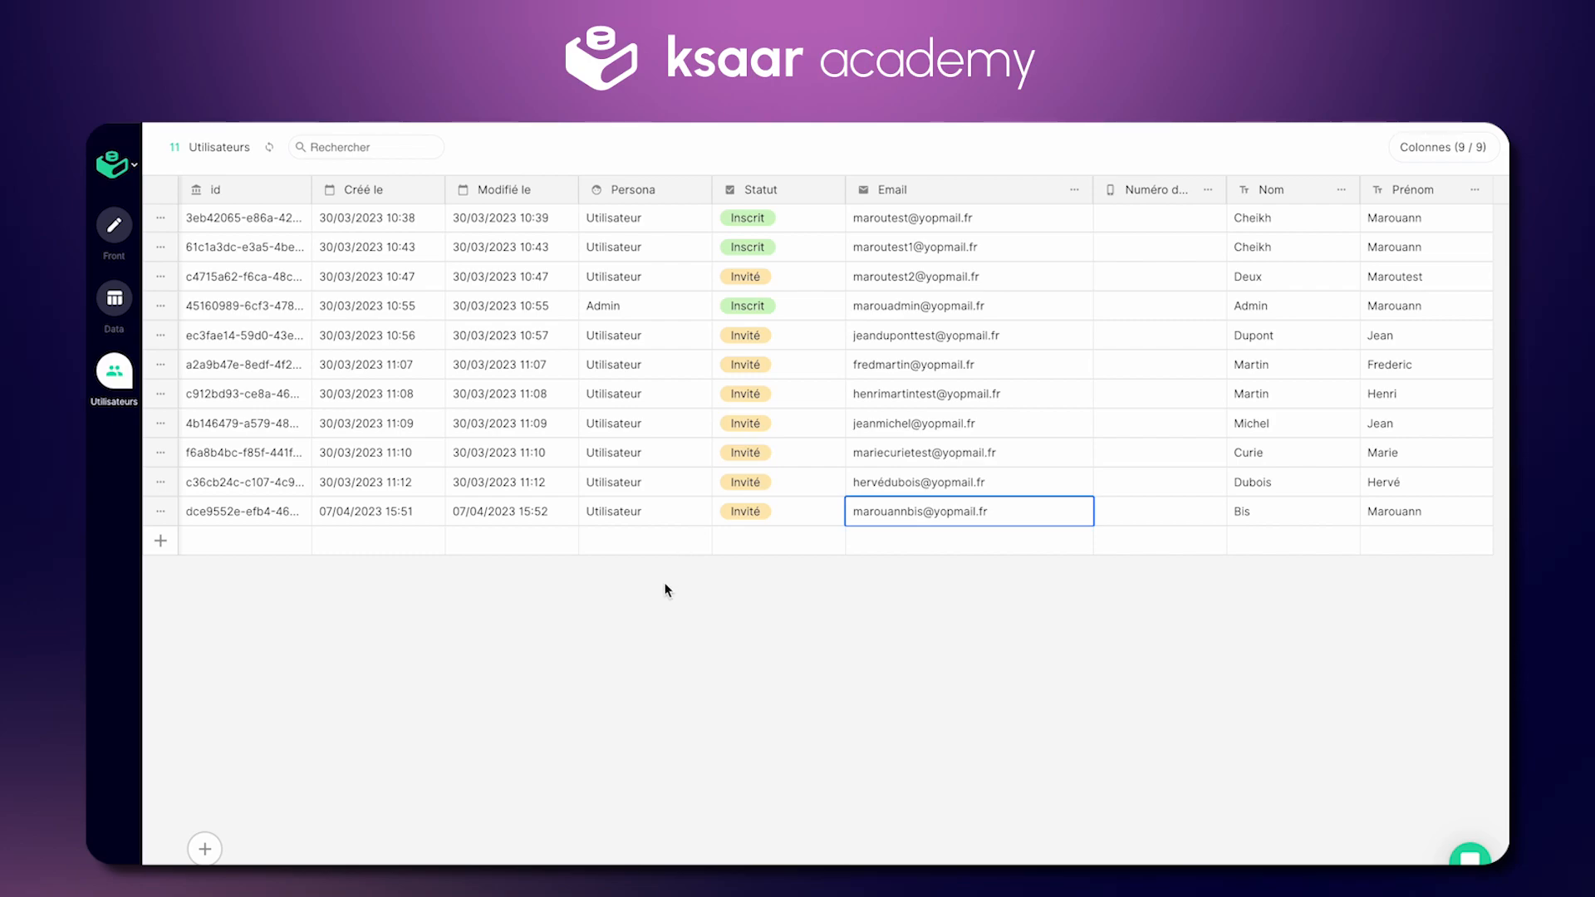
# Switch to the Admin persona's Interface d'administration page.
pyautogui.click(941, 334)
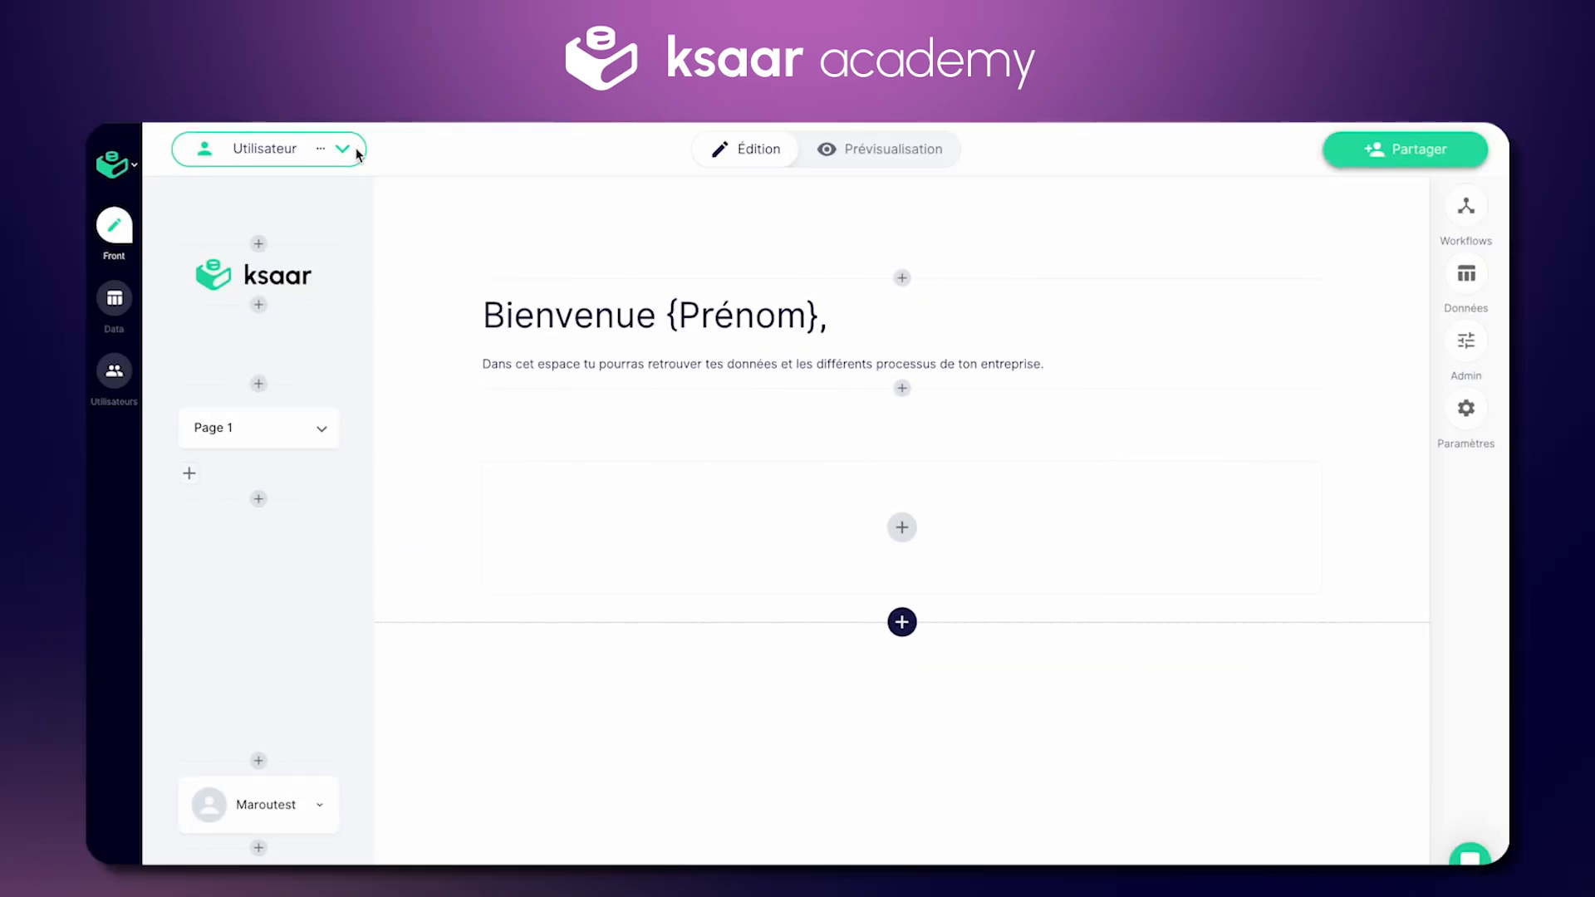
pyautogui.click(357, 150)
pyautogui.click(317, 280)
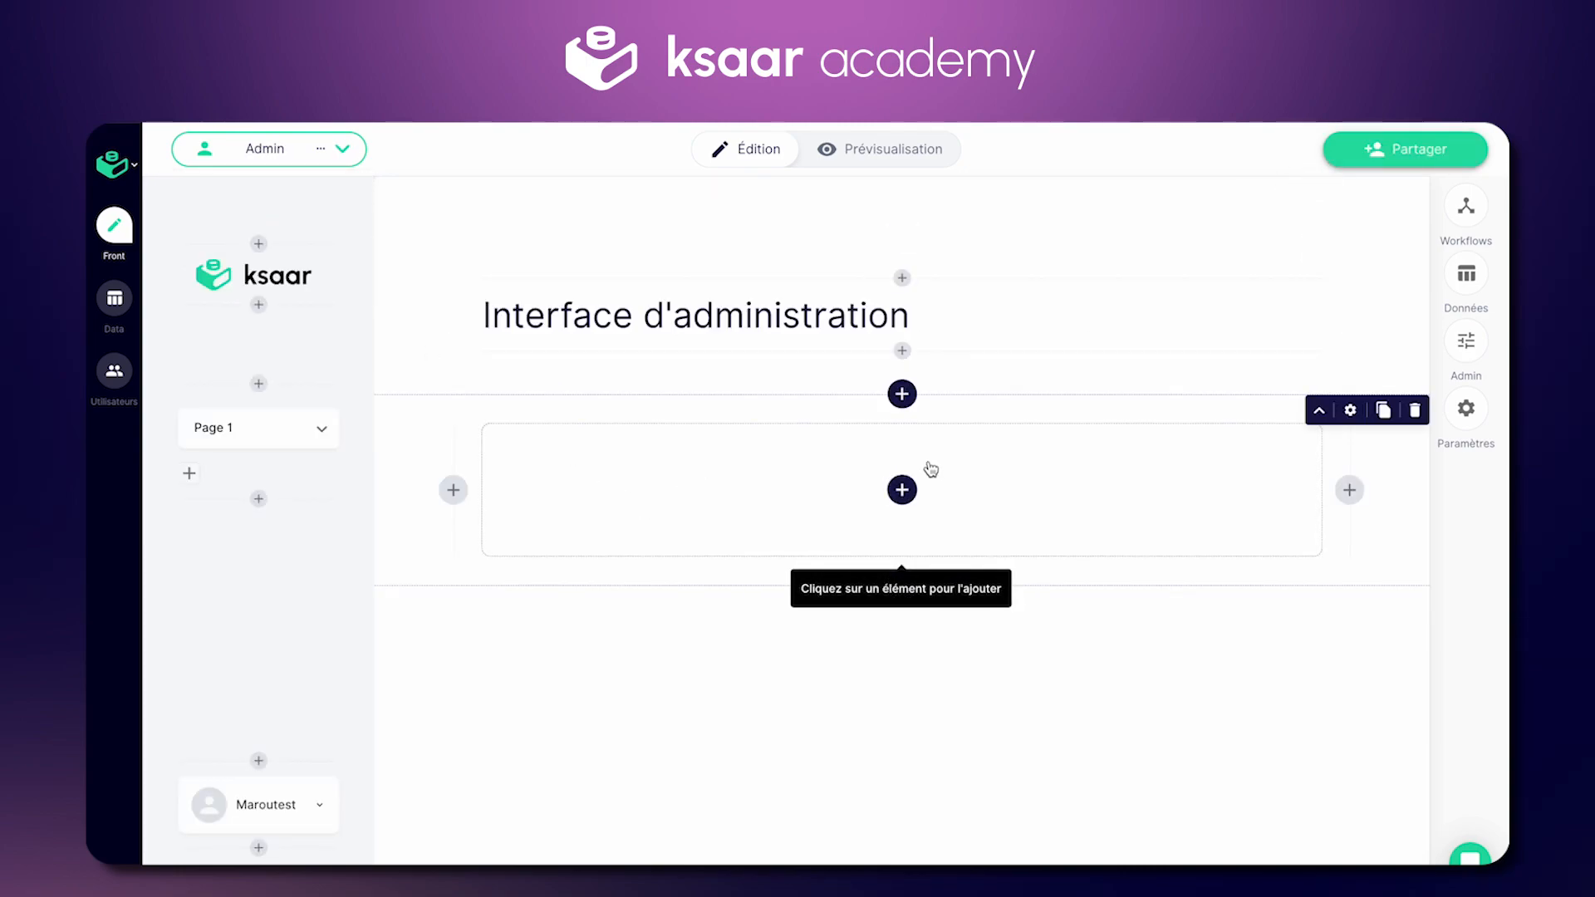
# Add a Tableau utilisateurs block showing Utilisateur and Admin personas, with user creation allowed.
pyautogui.click(907, 488)
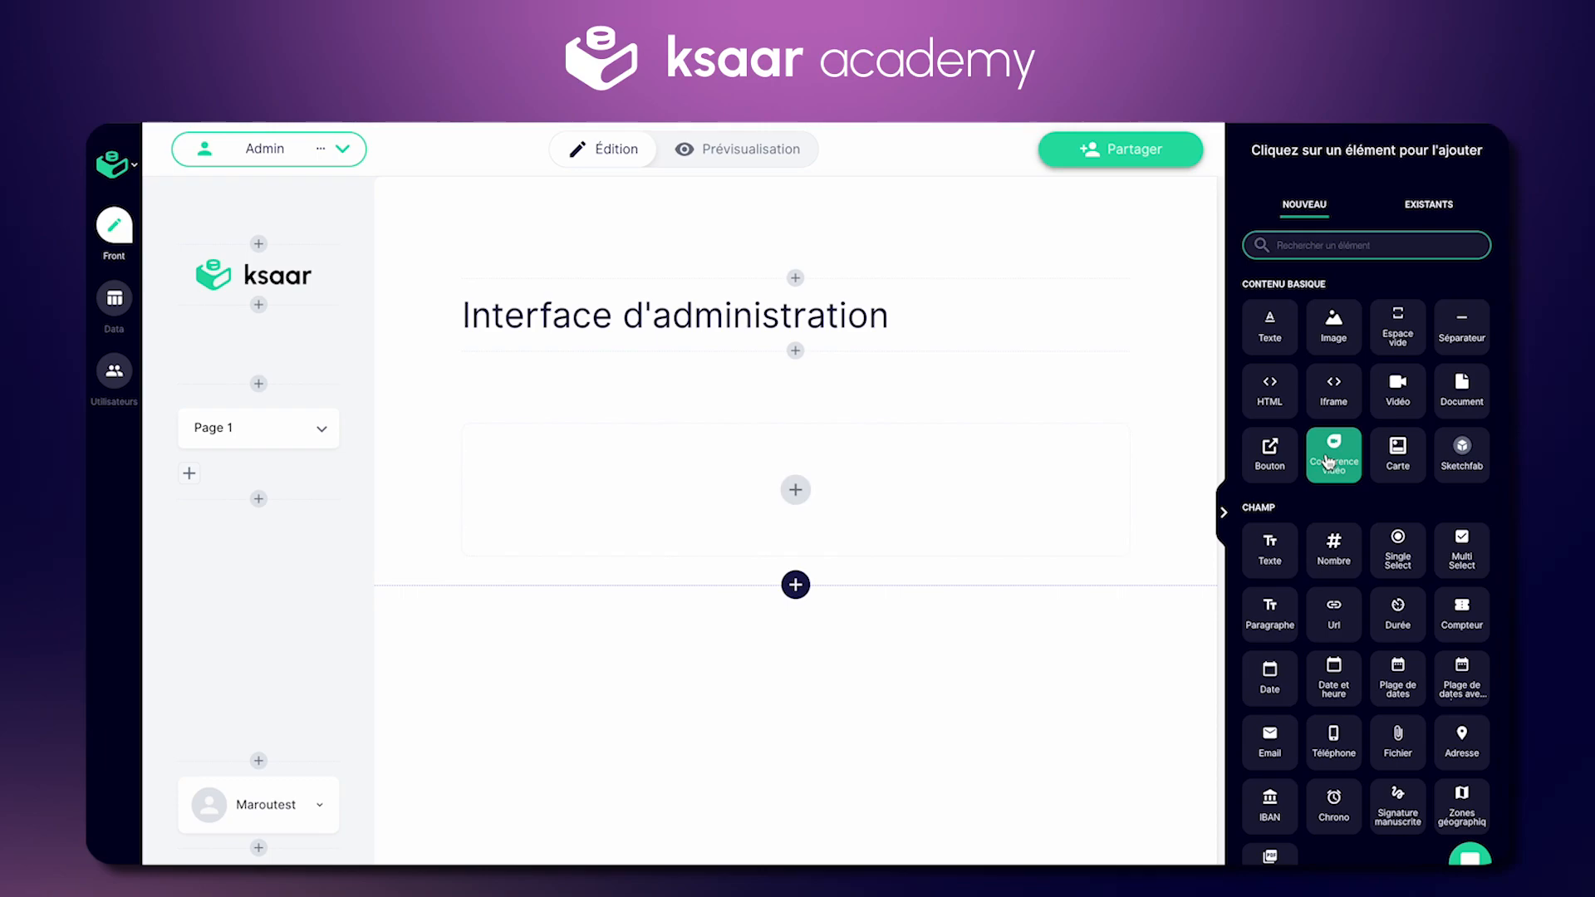
pyautogui.scroll(-2, 1327, 456)
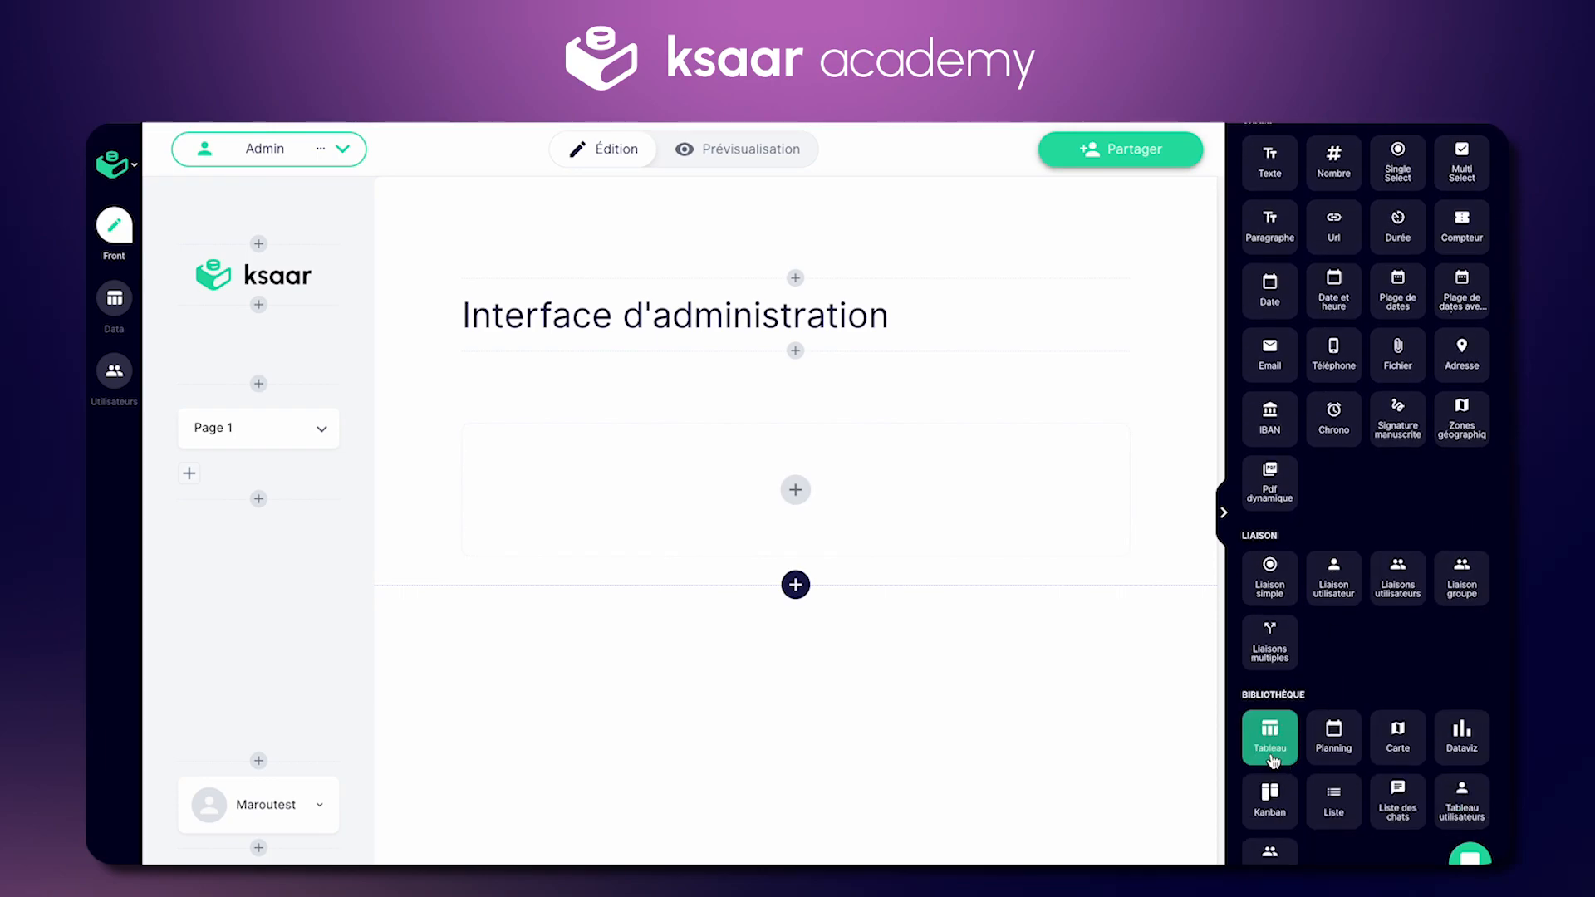
pyautogui.click(1459, 808)
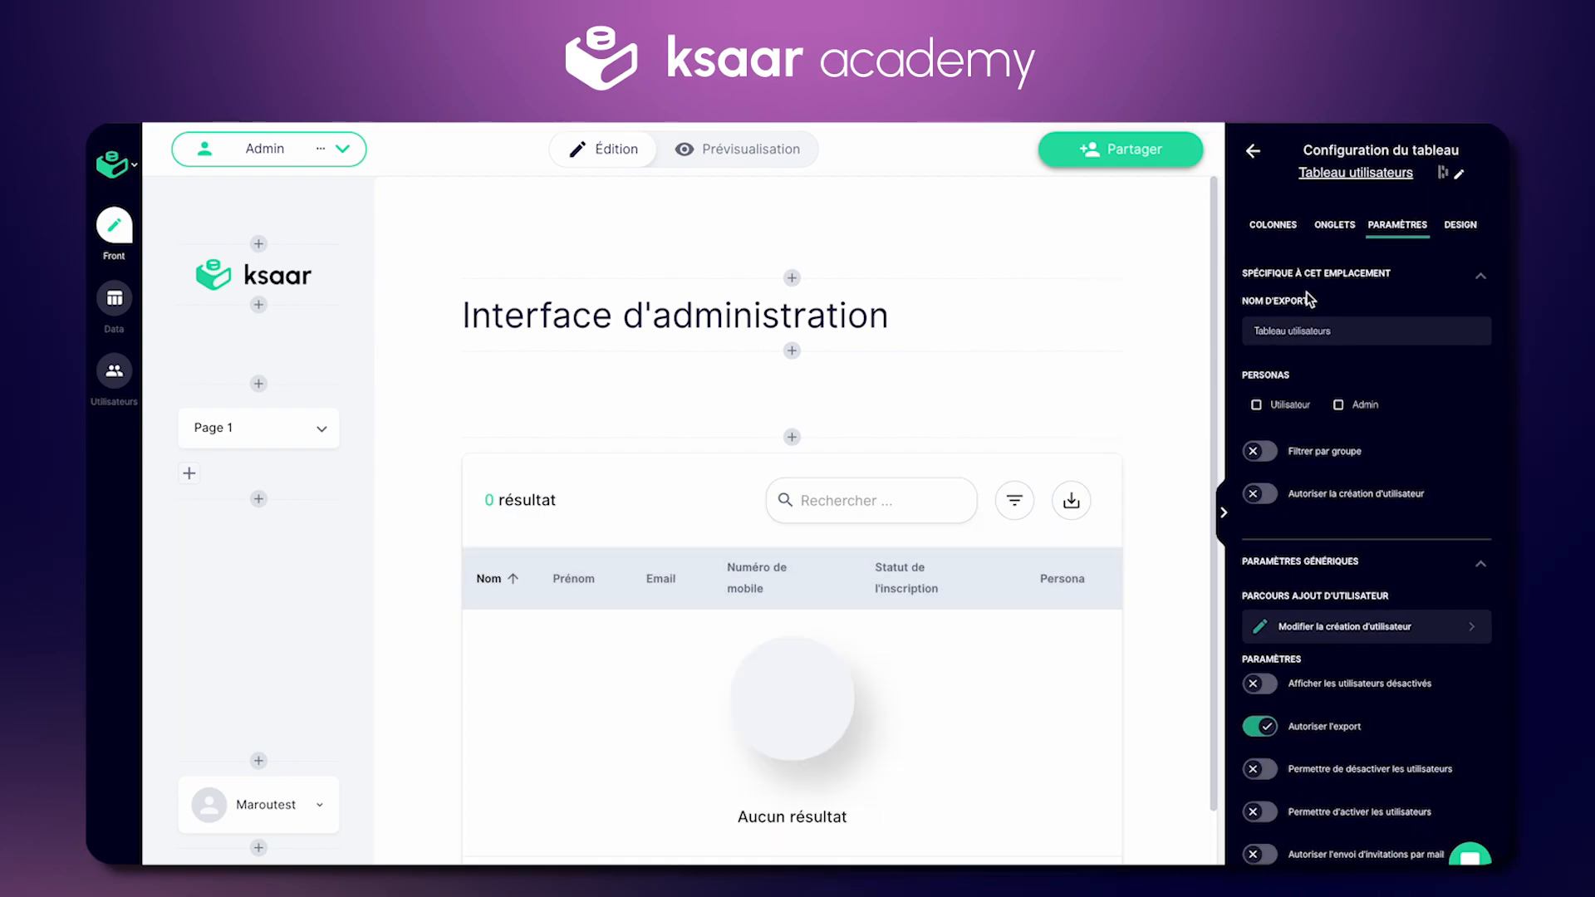
pyautogui.click(1255, 399)
pyautogui.click(1338, 399)
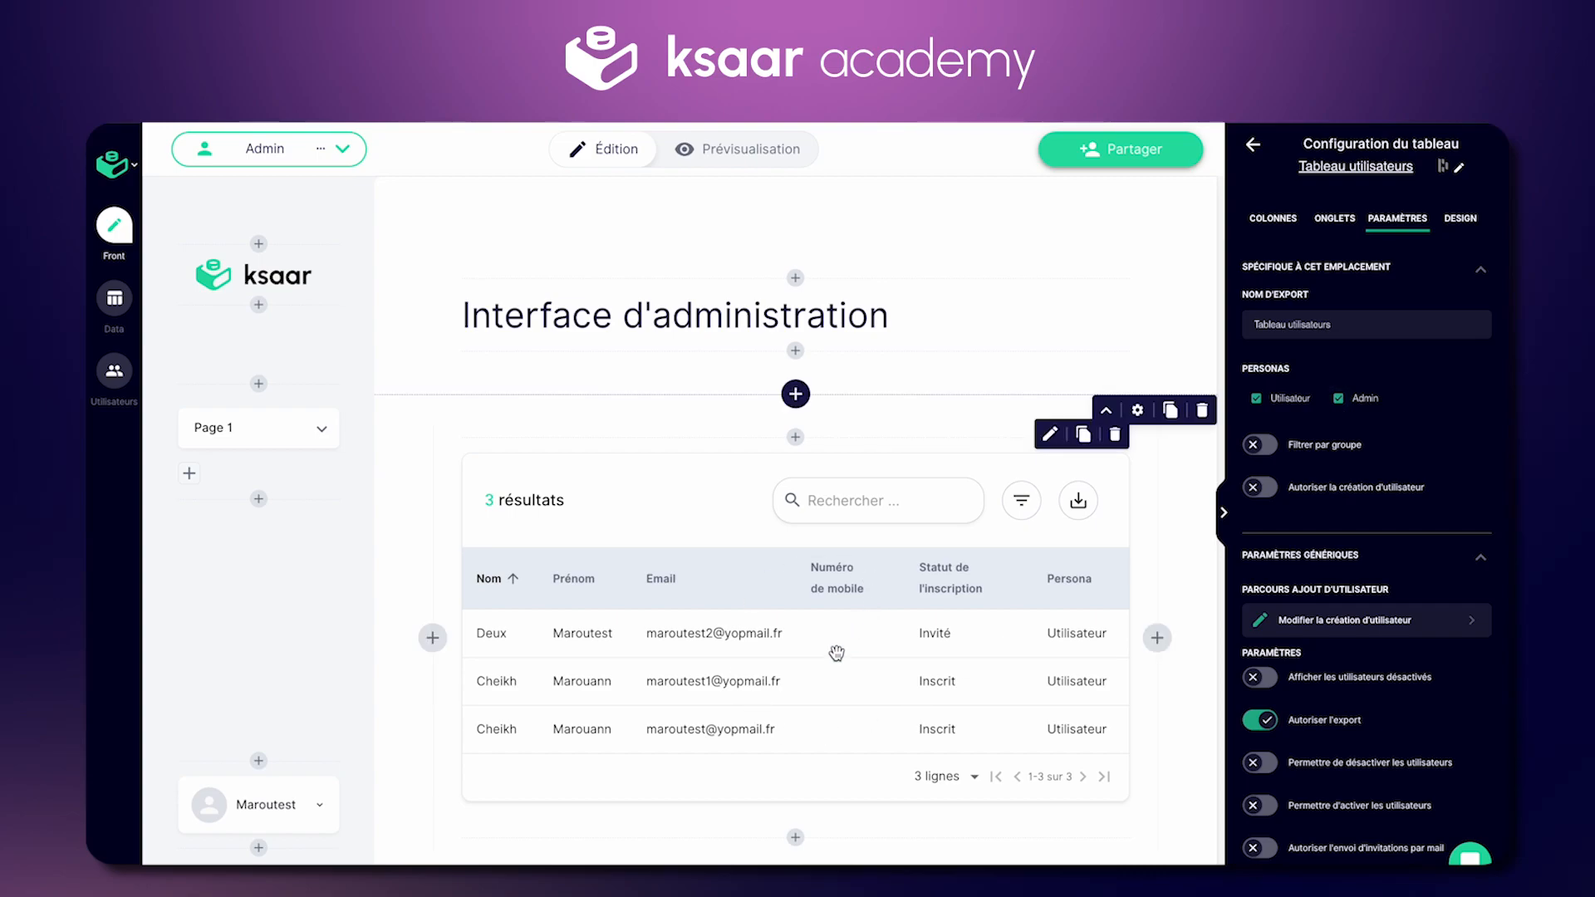
pyautogui.click(1259, 490)
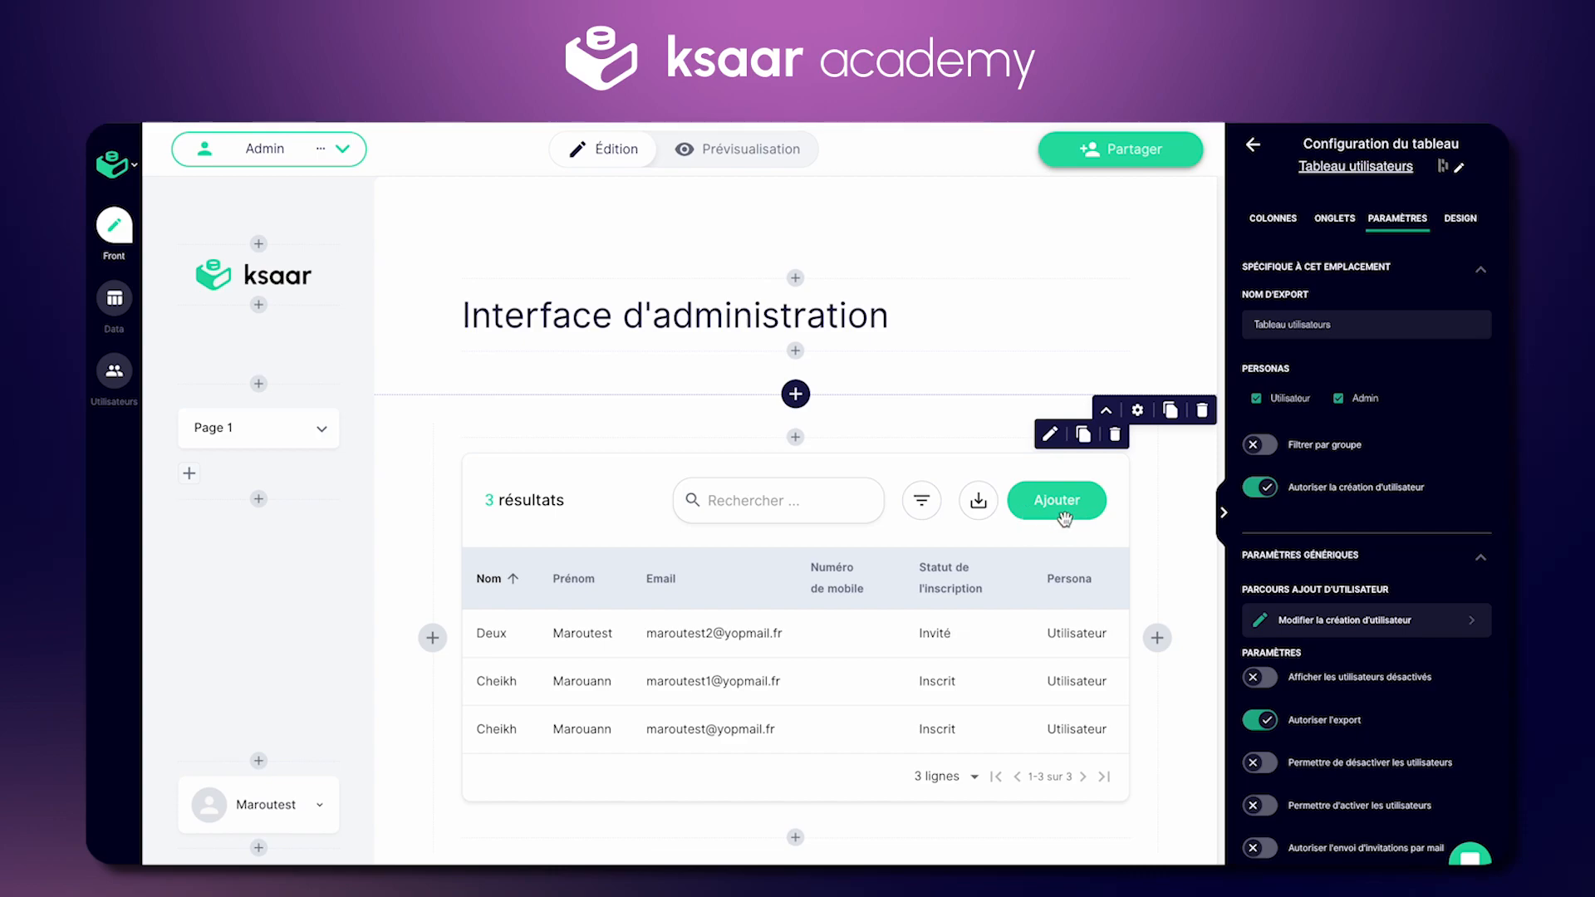
pyautogui.moveTo(1307, 632)
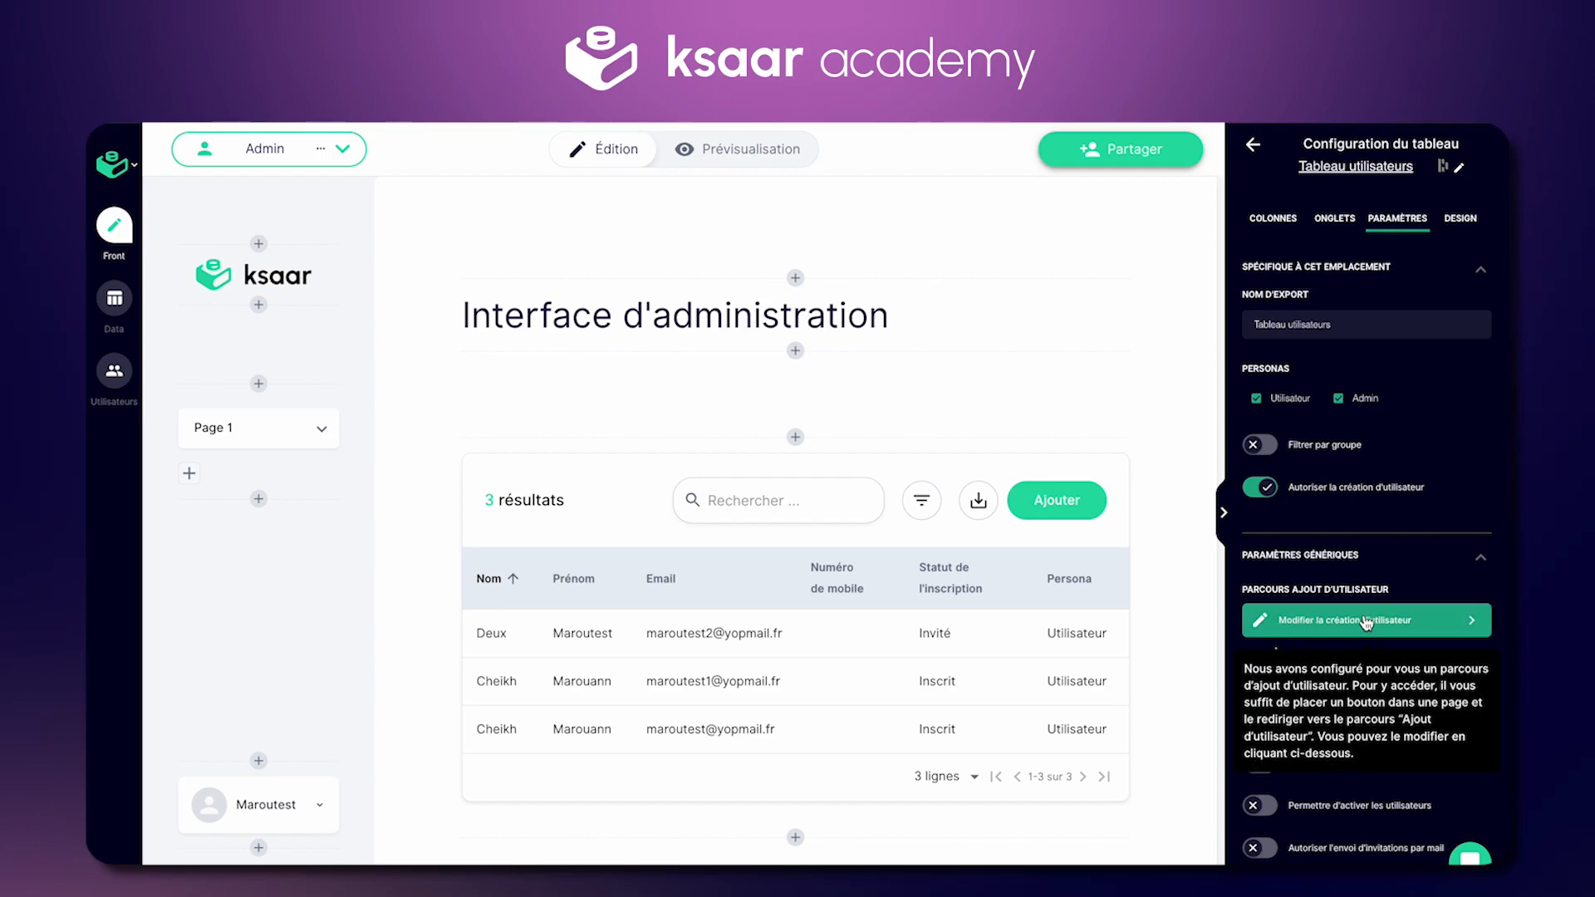
# Open the user-creation flow and review the Informations form and its addable elements.
pyautogui.click(1343, 625)
pyautogui.scroll(-5, 982, 438)
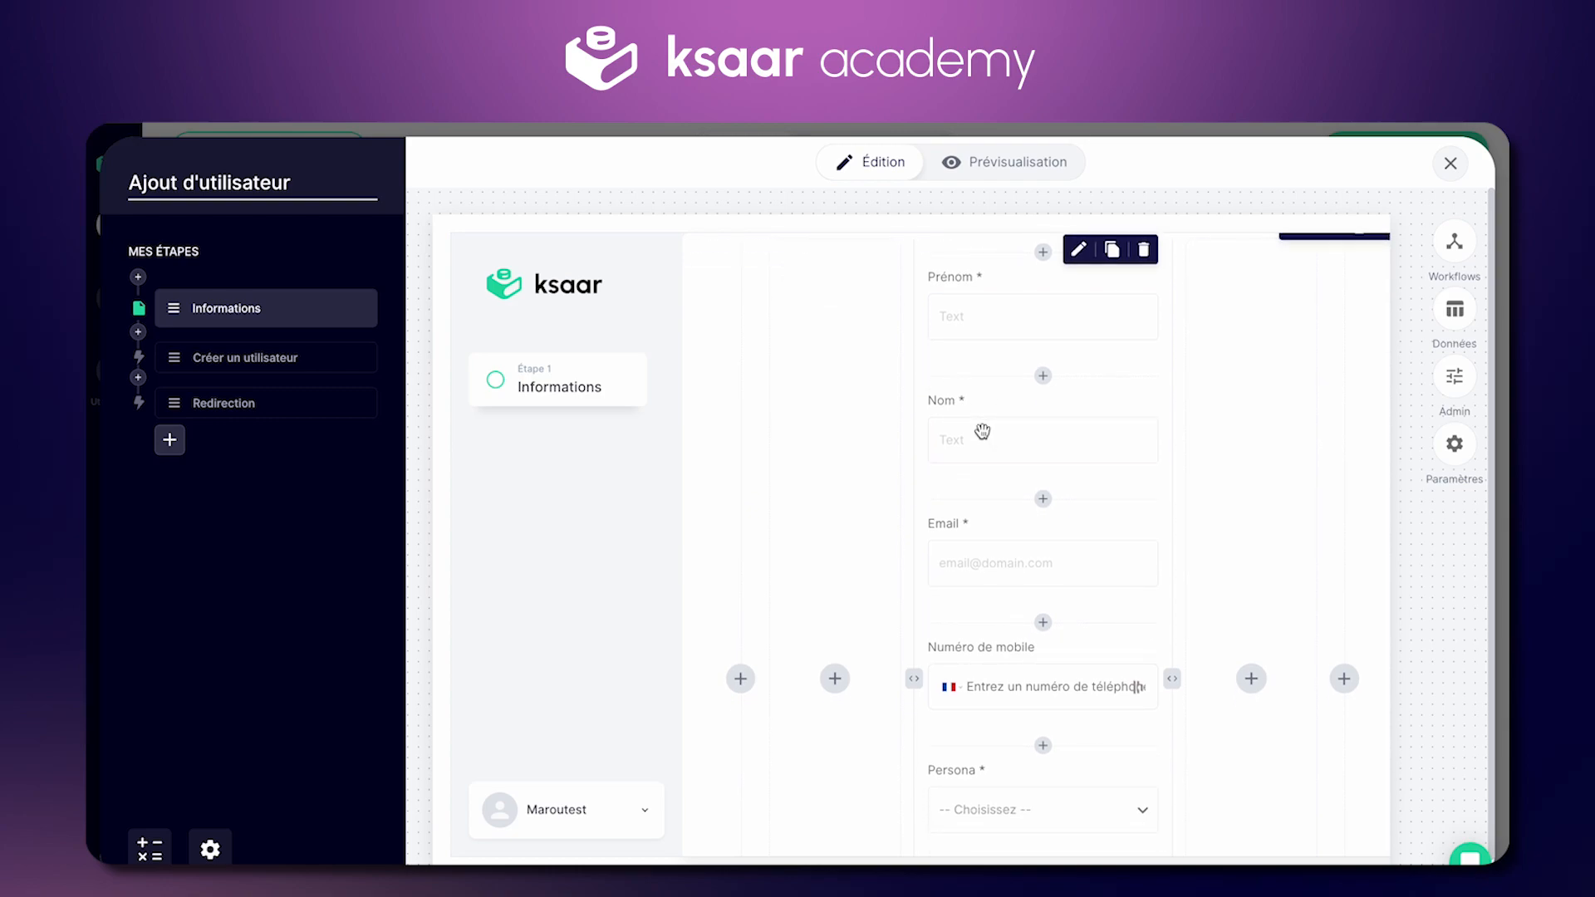
pyautogui.scroll(5, 996, 499)
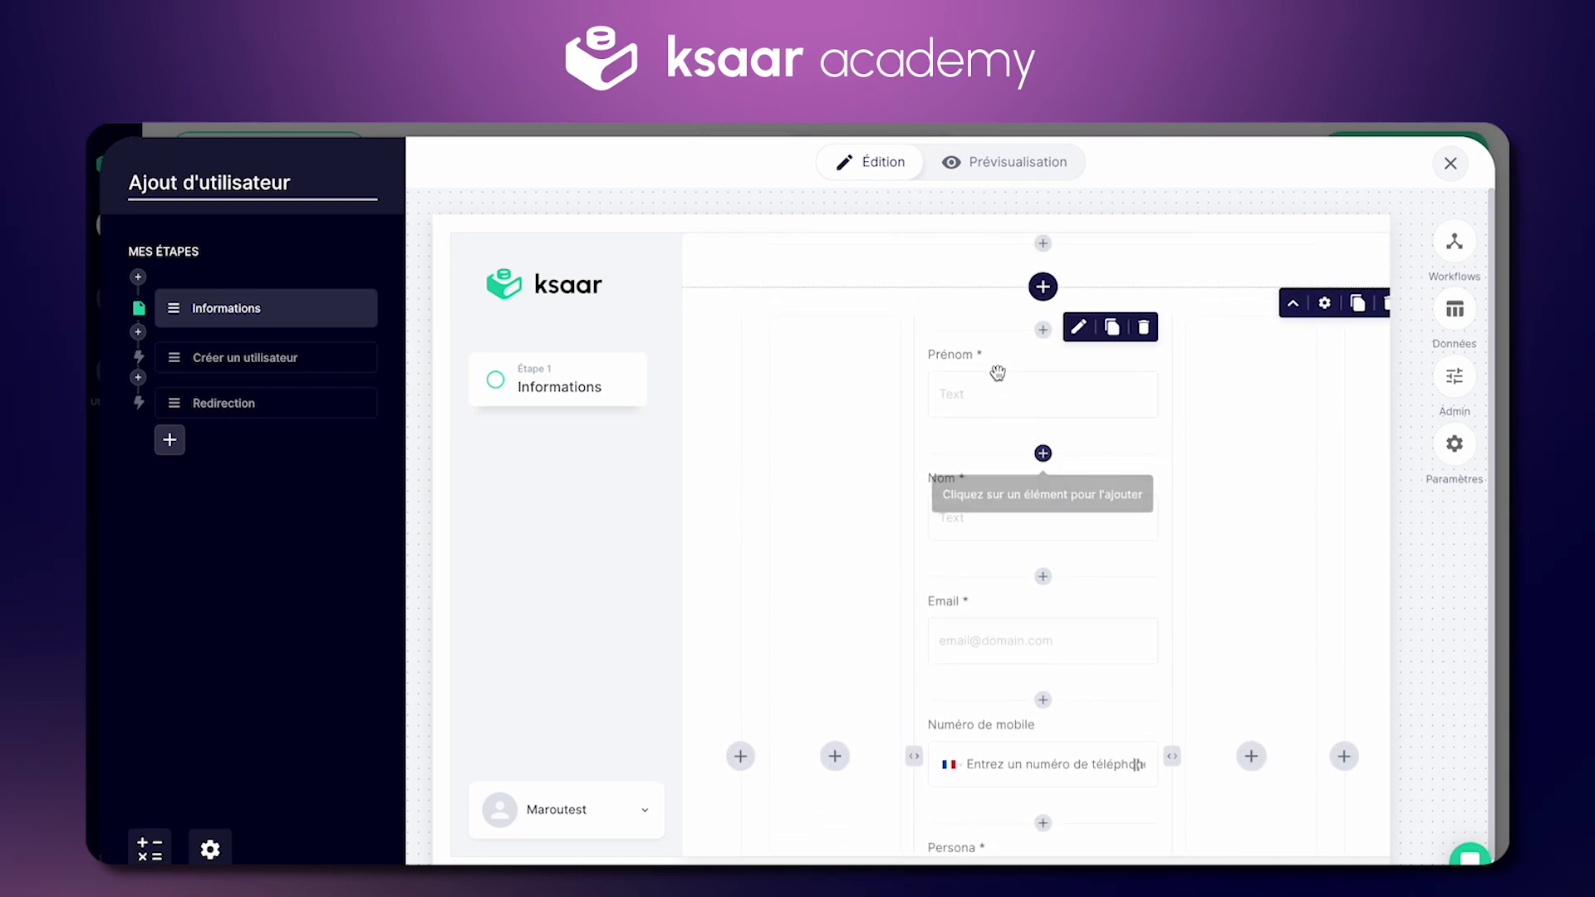
pyautogui.scroll(-5, 1009, 432)
pyautogui.scroll(3, 1014, 391)
pyautogui.scroll(2, 1015, 395)
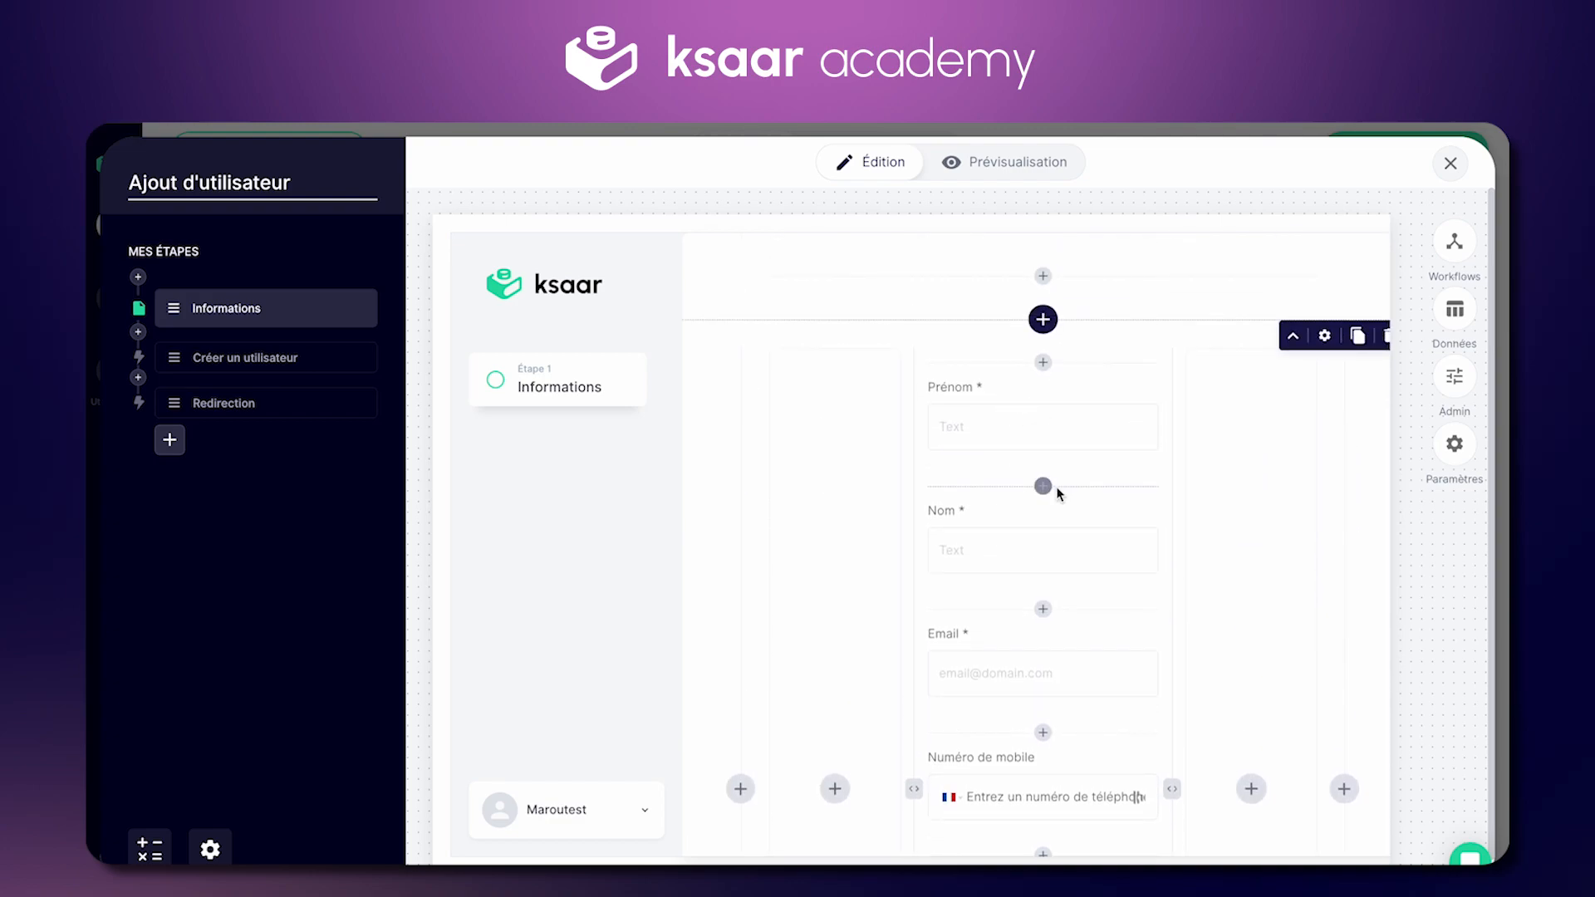
pyautogui.click(1043, 485)
pyautogui.click(1417, 219)
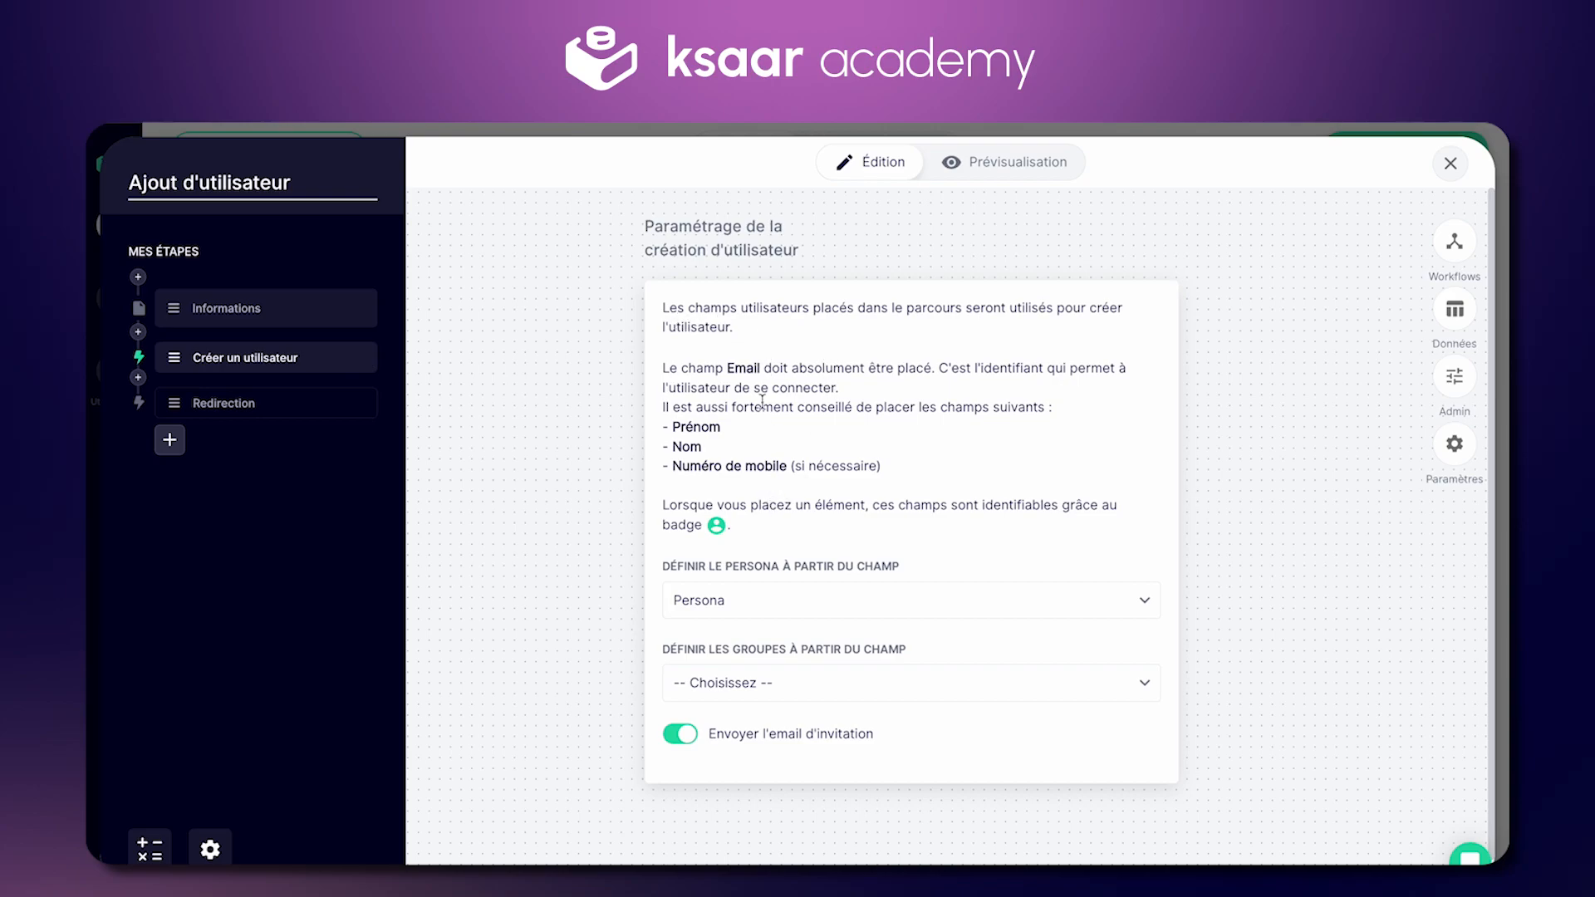
# In the Créer un utilisateur step, keep Persona as the field that sets the persona.
pyautogui.doubleClick(744, 371)
pyautogui.click(766, 415)
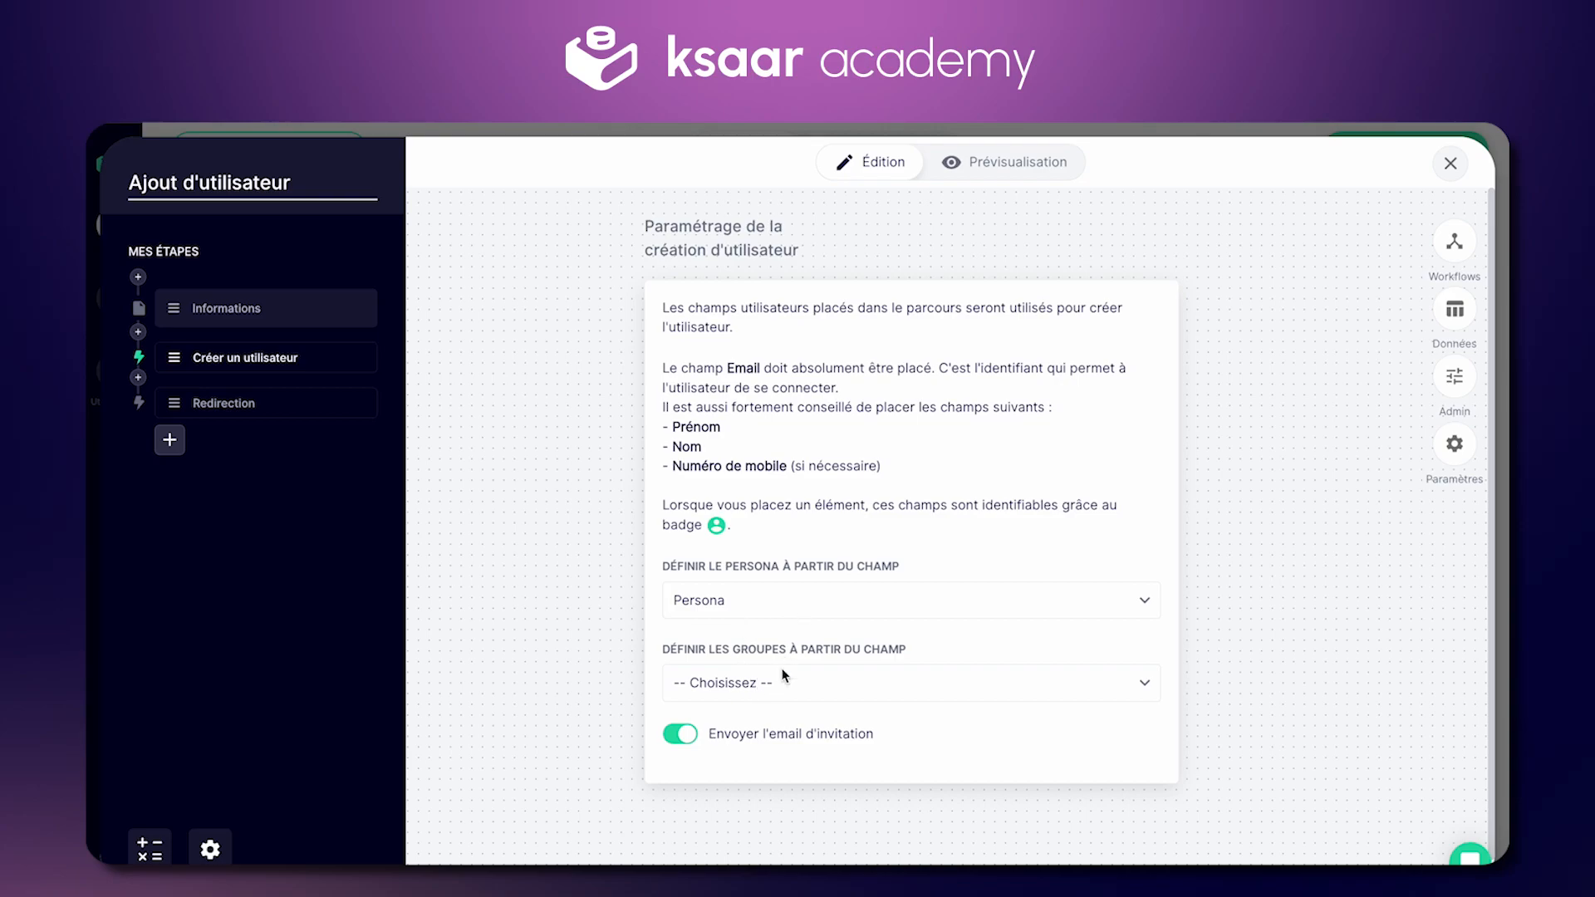
pyautogui.click(799, 601)
pyautogui.click(823, 502)
# Add a Groupes dropdown field below Persona in the Informations form.
pyautogui.click(277, 316)
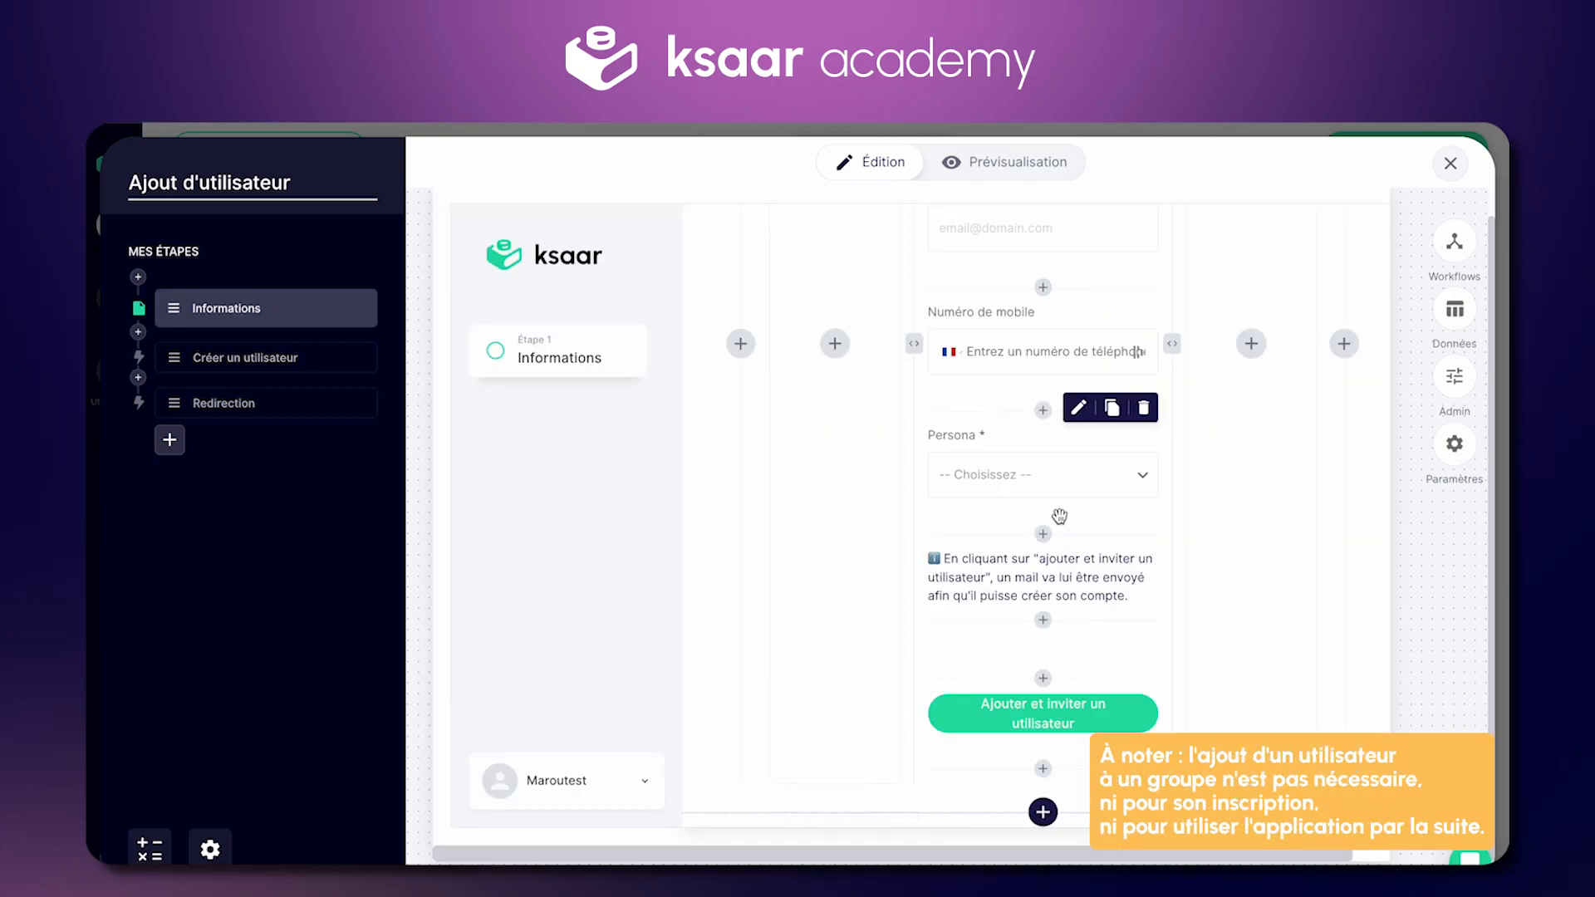
pyautogui.click(1043, 533)
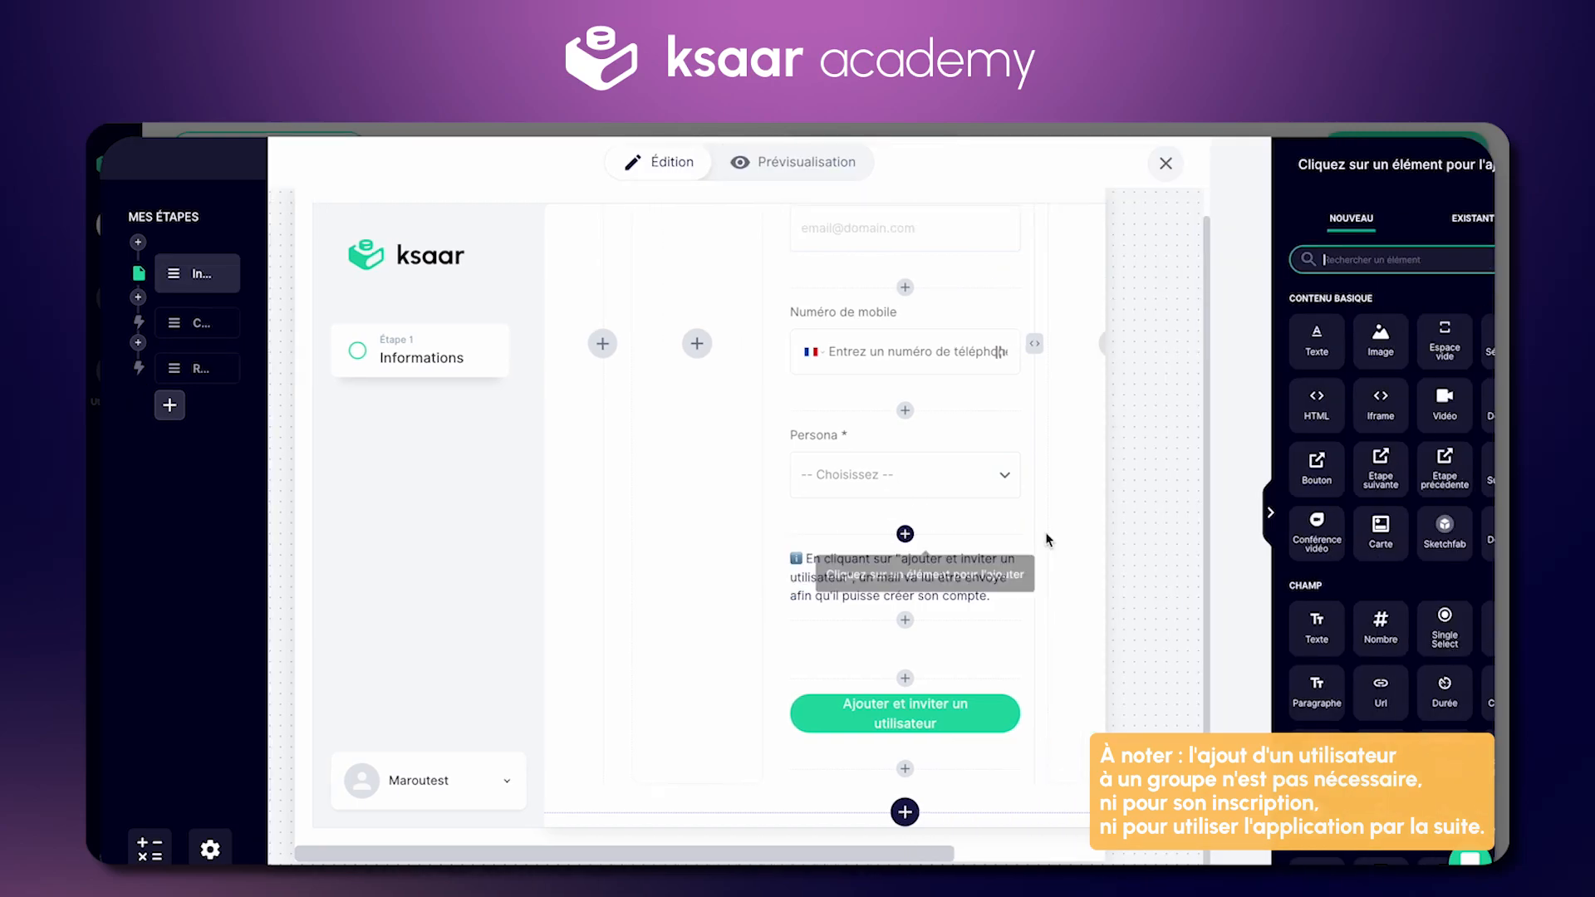
pyautogui.scroll(-3, 1255, 598)
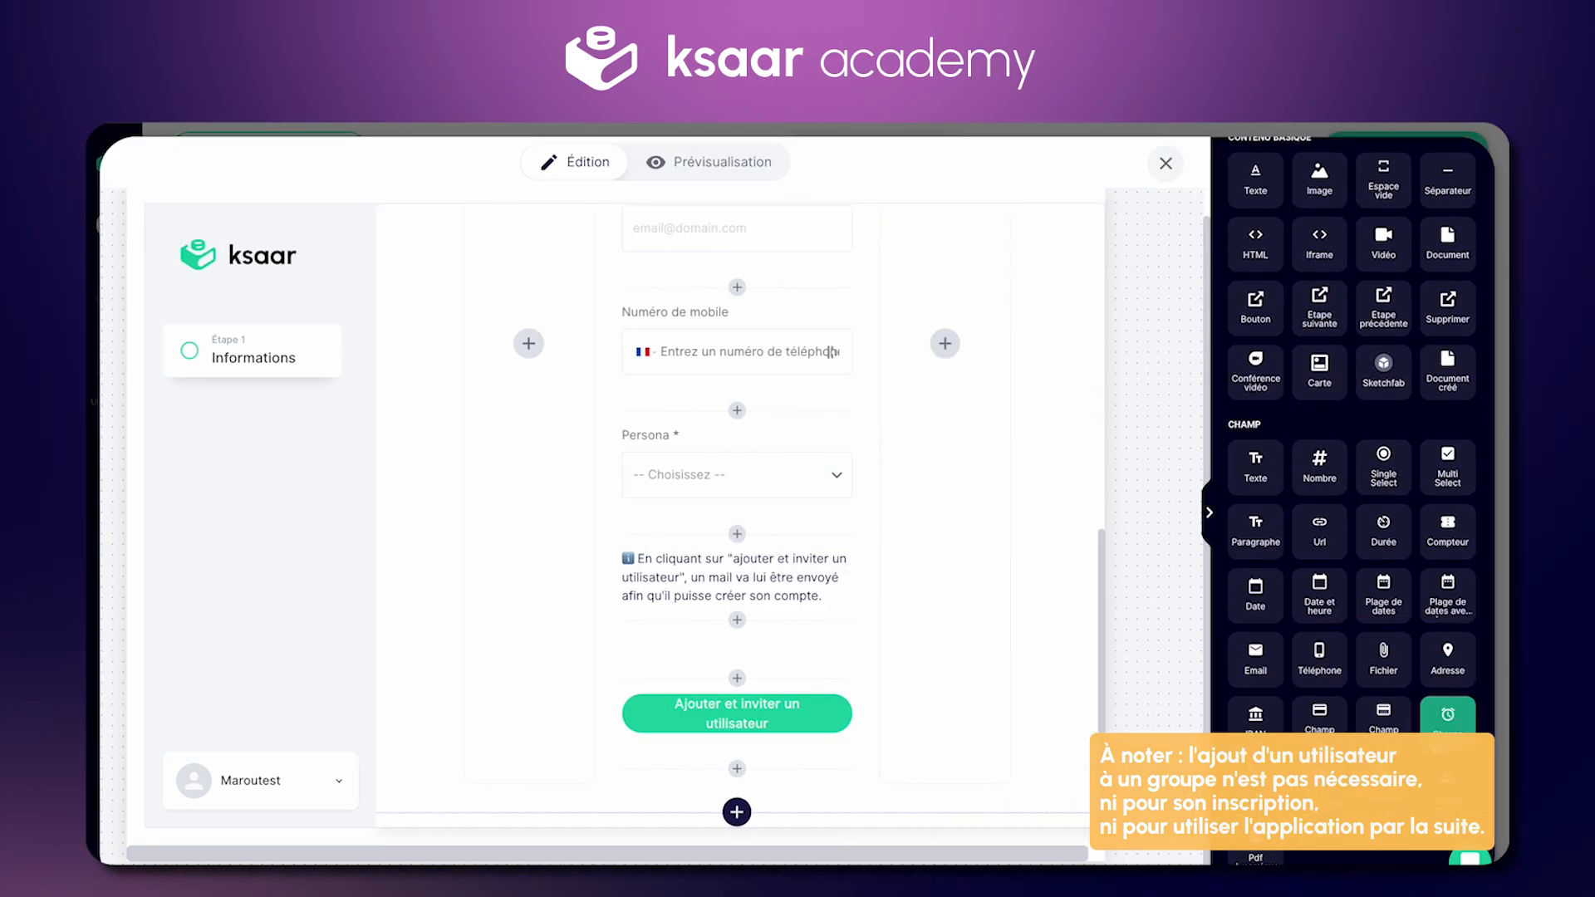
pyautogui.click(1447, 716)
pyautogui.click(705, 526)
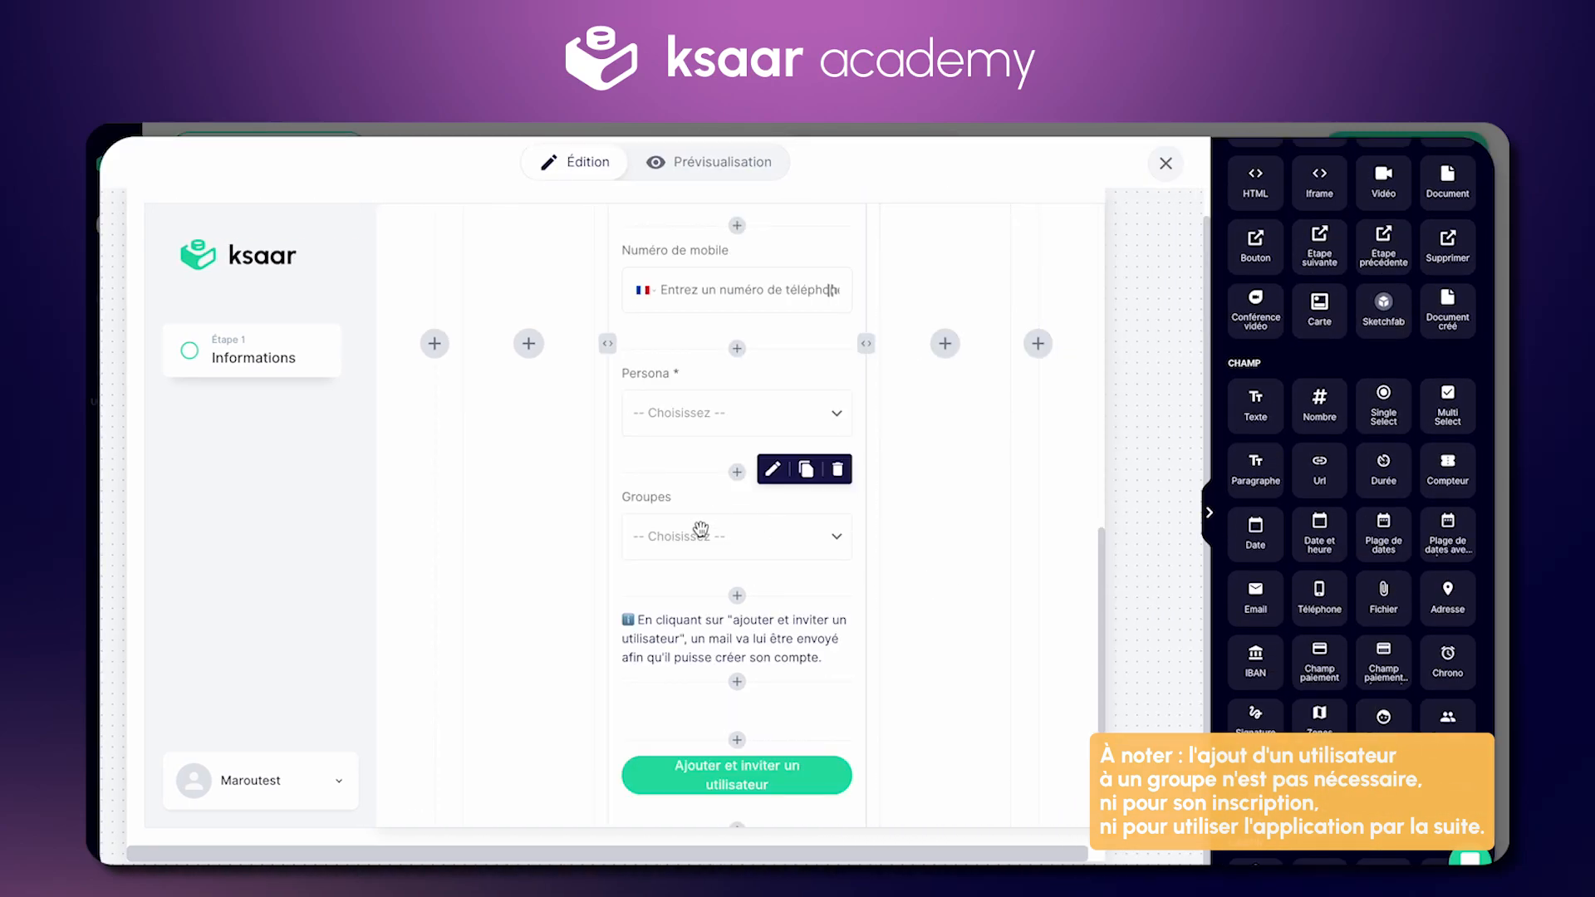
pyautogui.click(1208, 512)
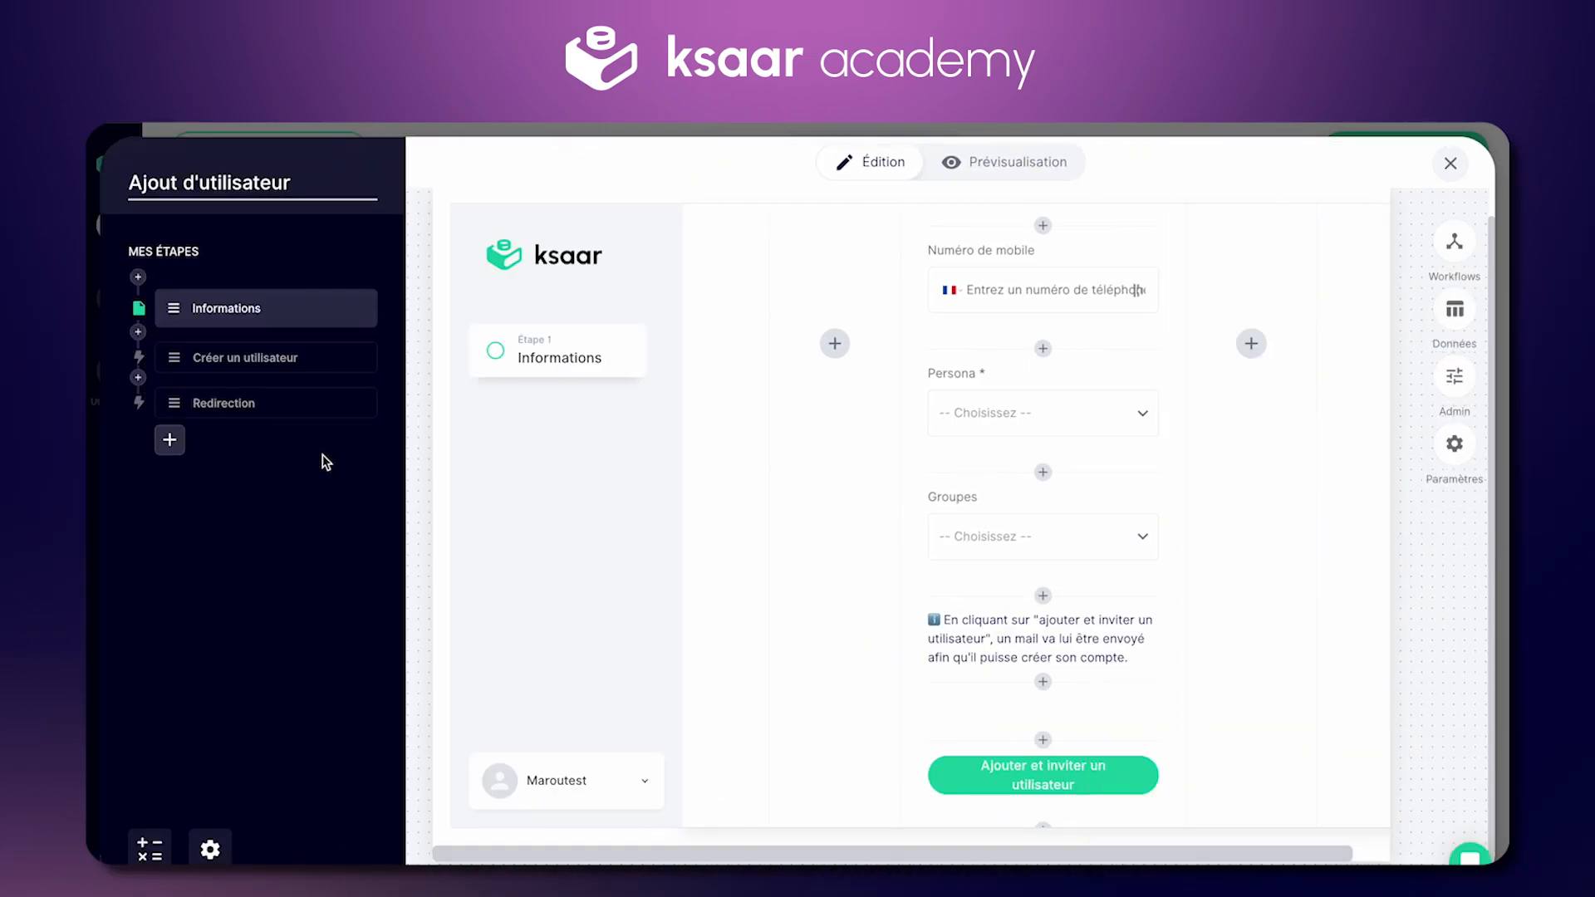
# Set 'Définir les groupes' in Créer un utilisateur to take the Groupes field.
pyautogui.click(253, 365)
pyautogui.click(797, 682)
pyautogui.click(775, 758)
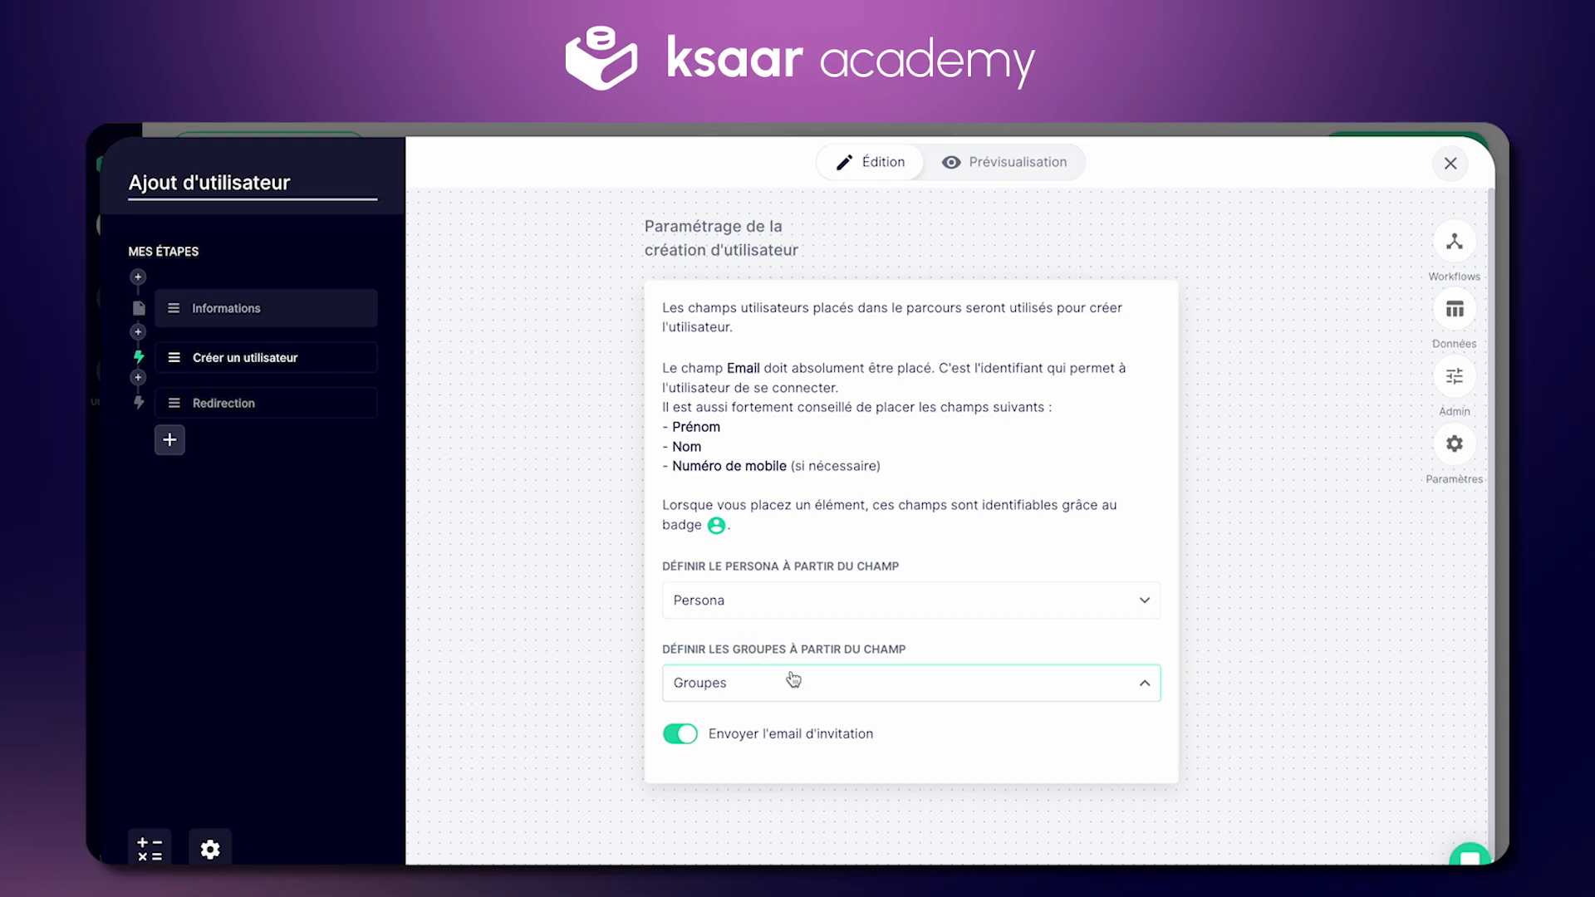
pyautogui.click(227, 308)
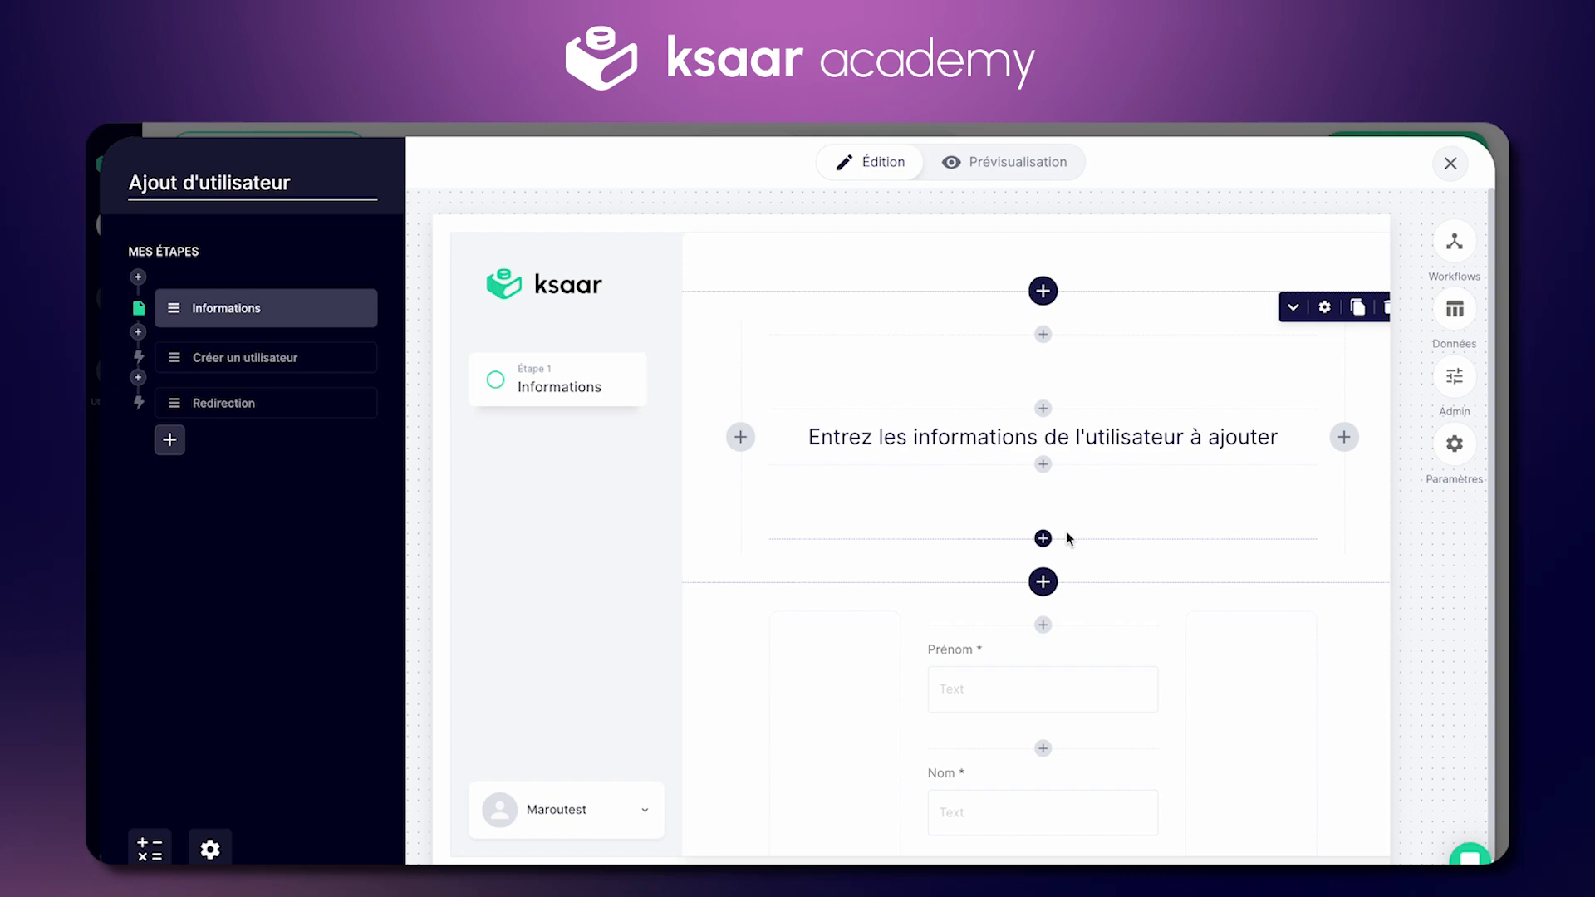
pyautogui.click(274, 359)
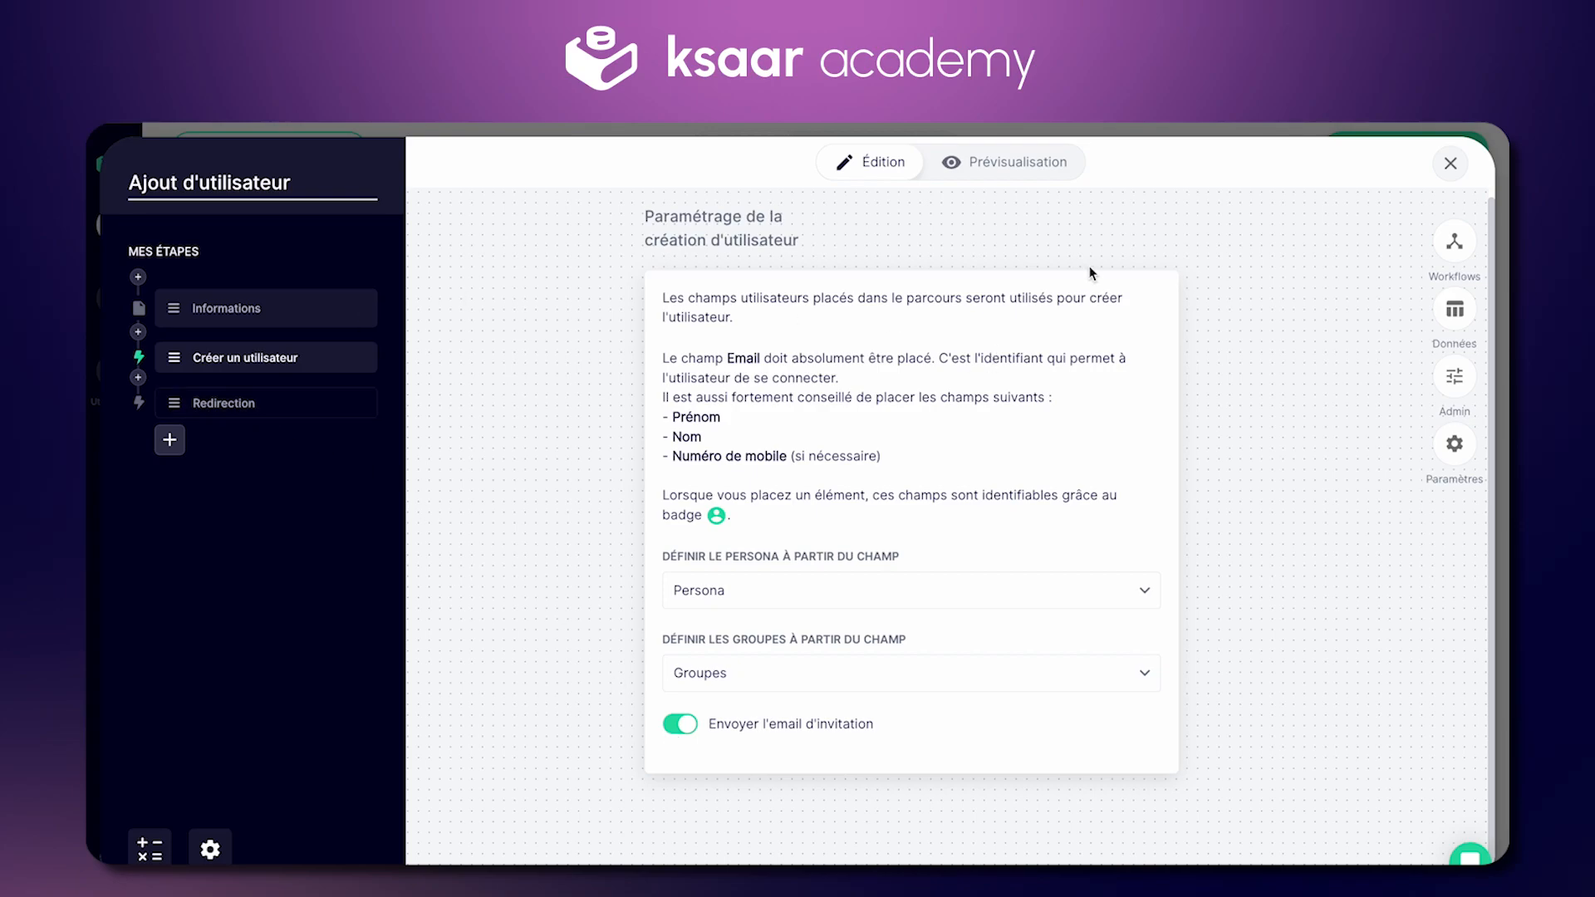
# Close the Ajout d'utilisateur editor and view the app as Admin.
pyautogui.click(1449, 162)
pyautogui.click(341, 149)
pyautogui.click(274, 279)
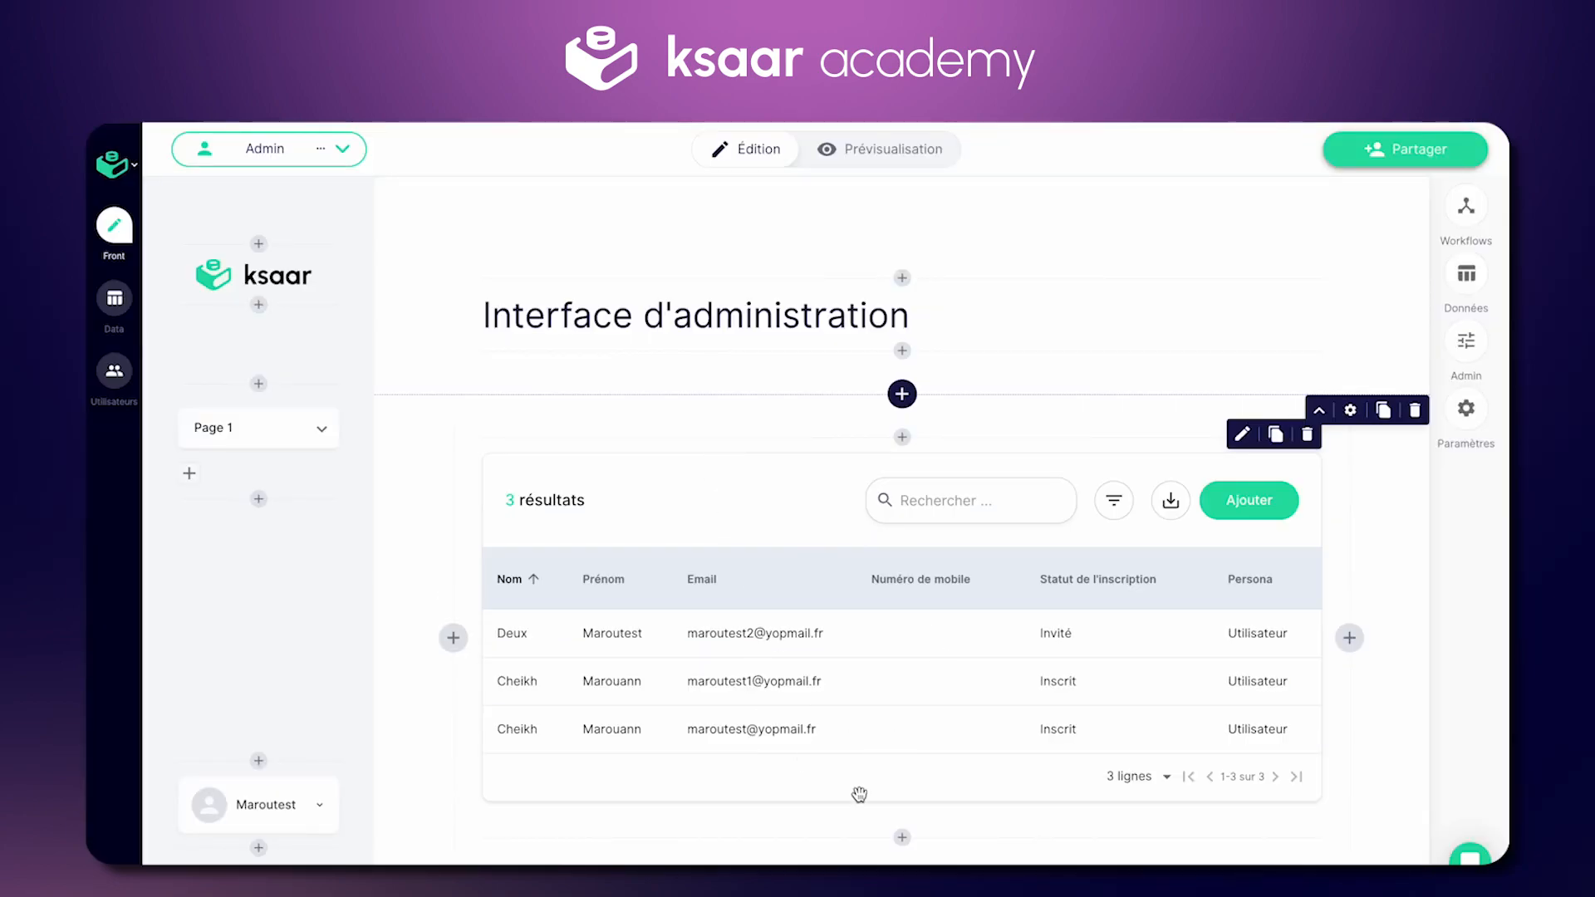
# Make the Admin persona private in its sharing options.
pyautogui.click(1356, 163)
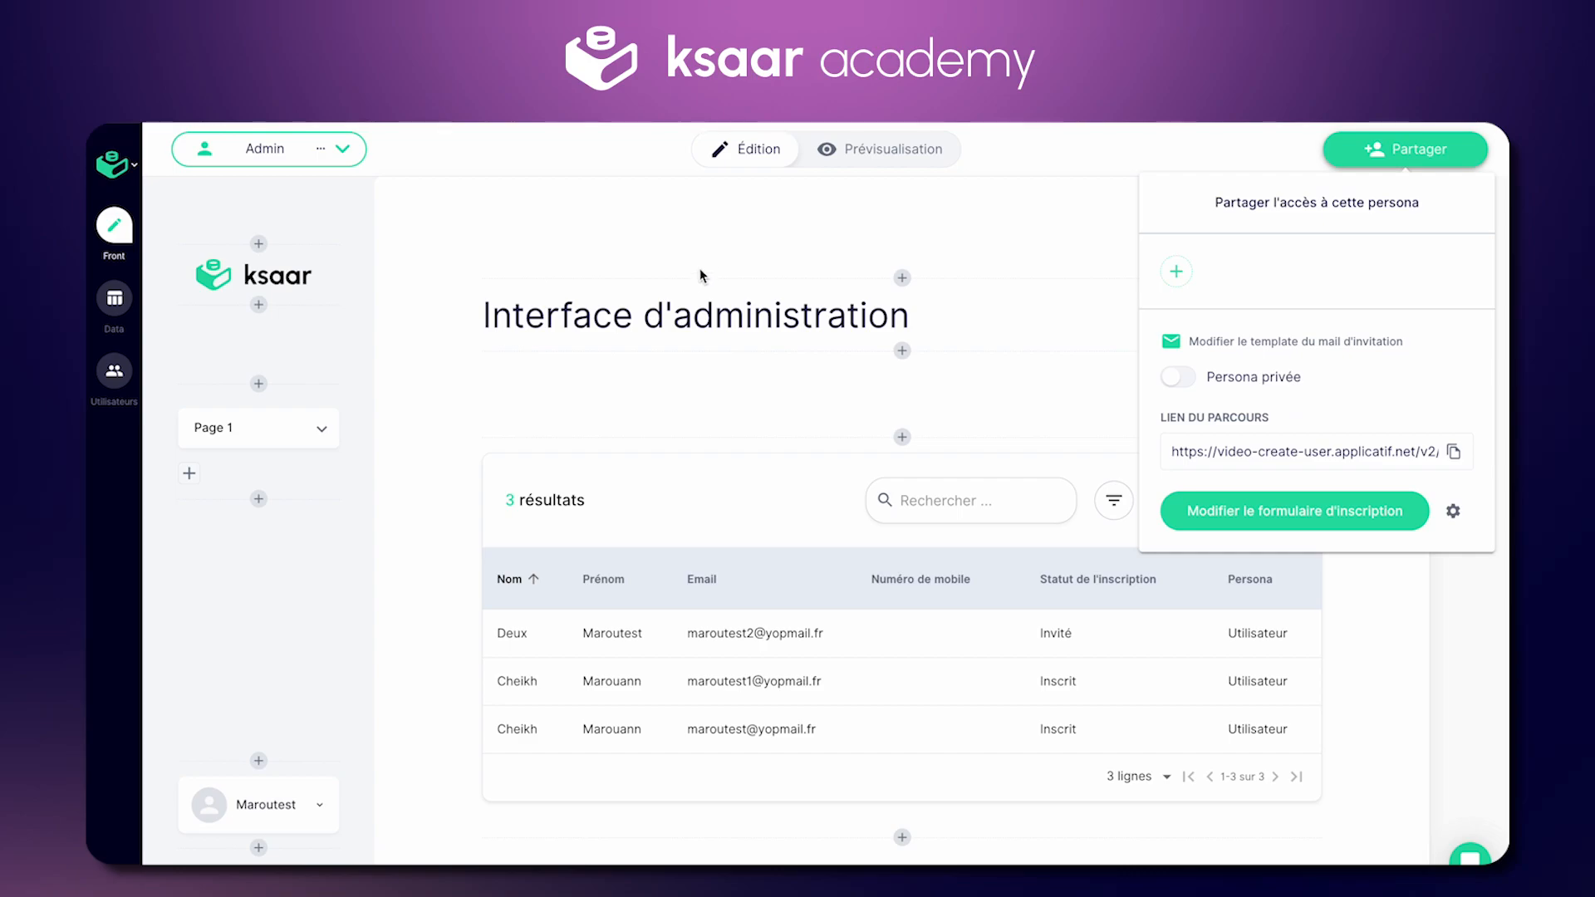
pyautogui.click(655, 196)
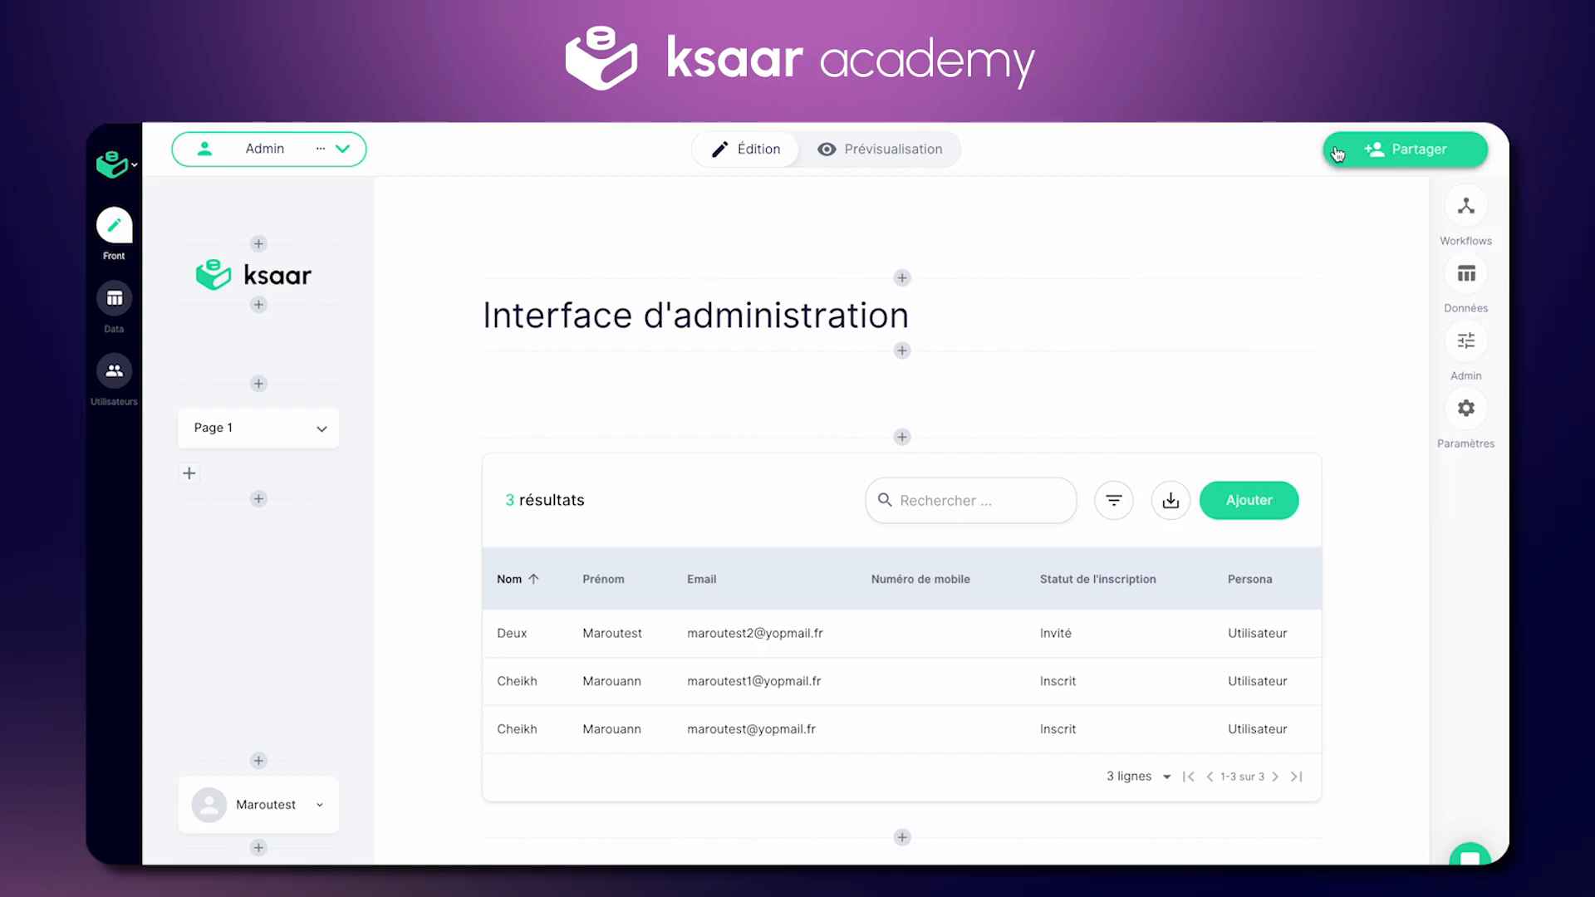
pyautogui.click(1363, 161)
pyautogui.click(1179, 378)
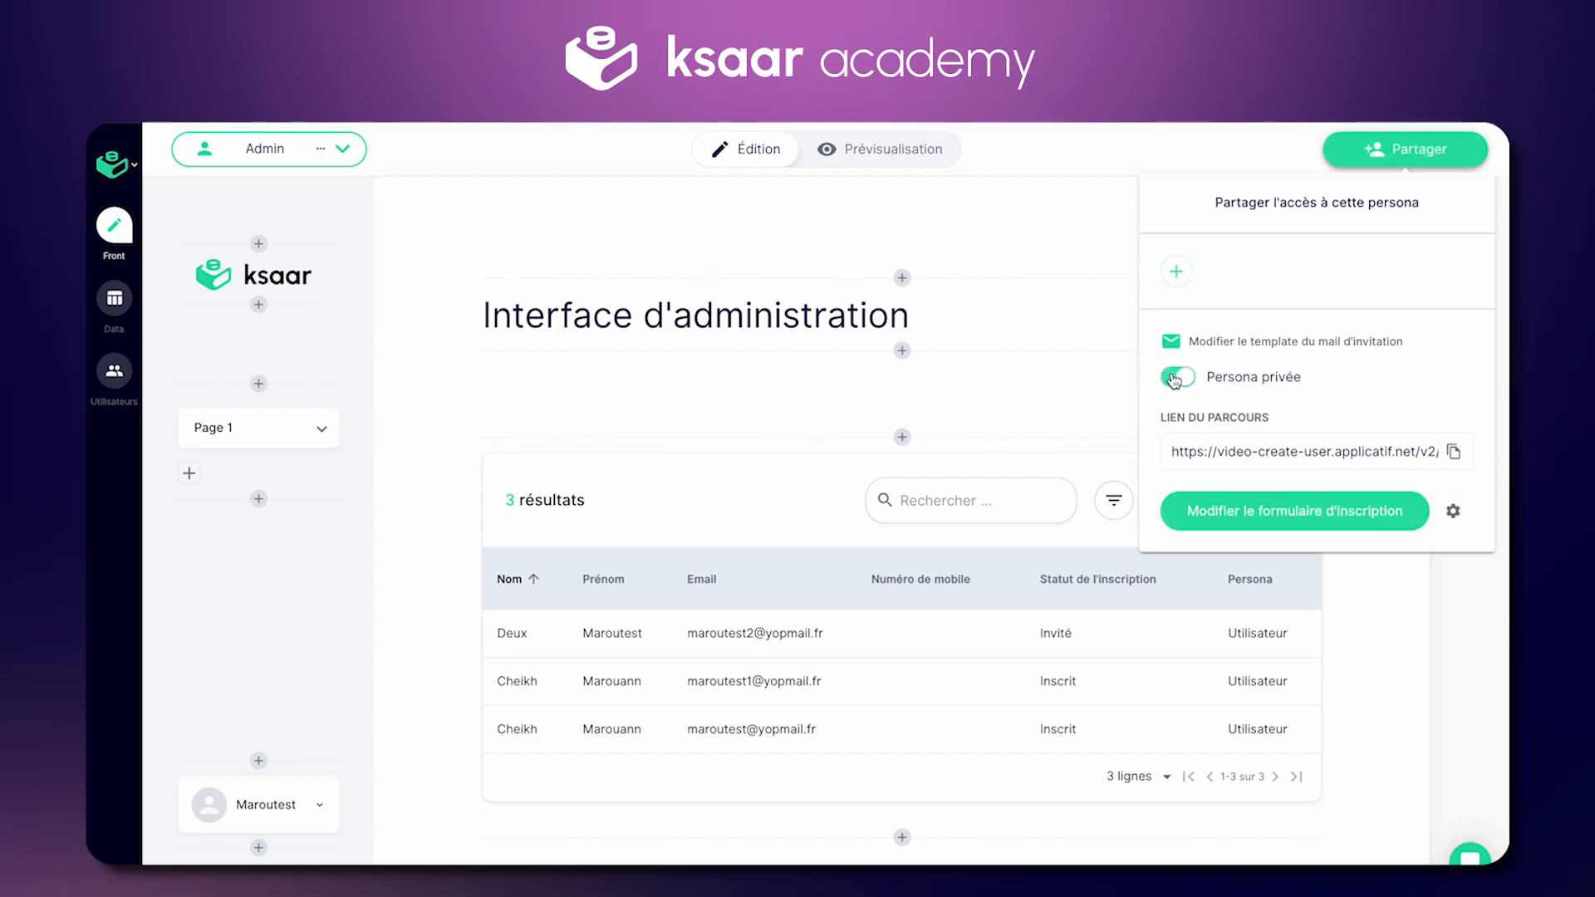
# Add a new Admin user by entering their email, first name and last name.
pyautogui.click(1176, 271)
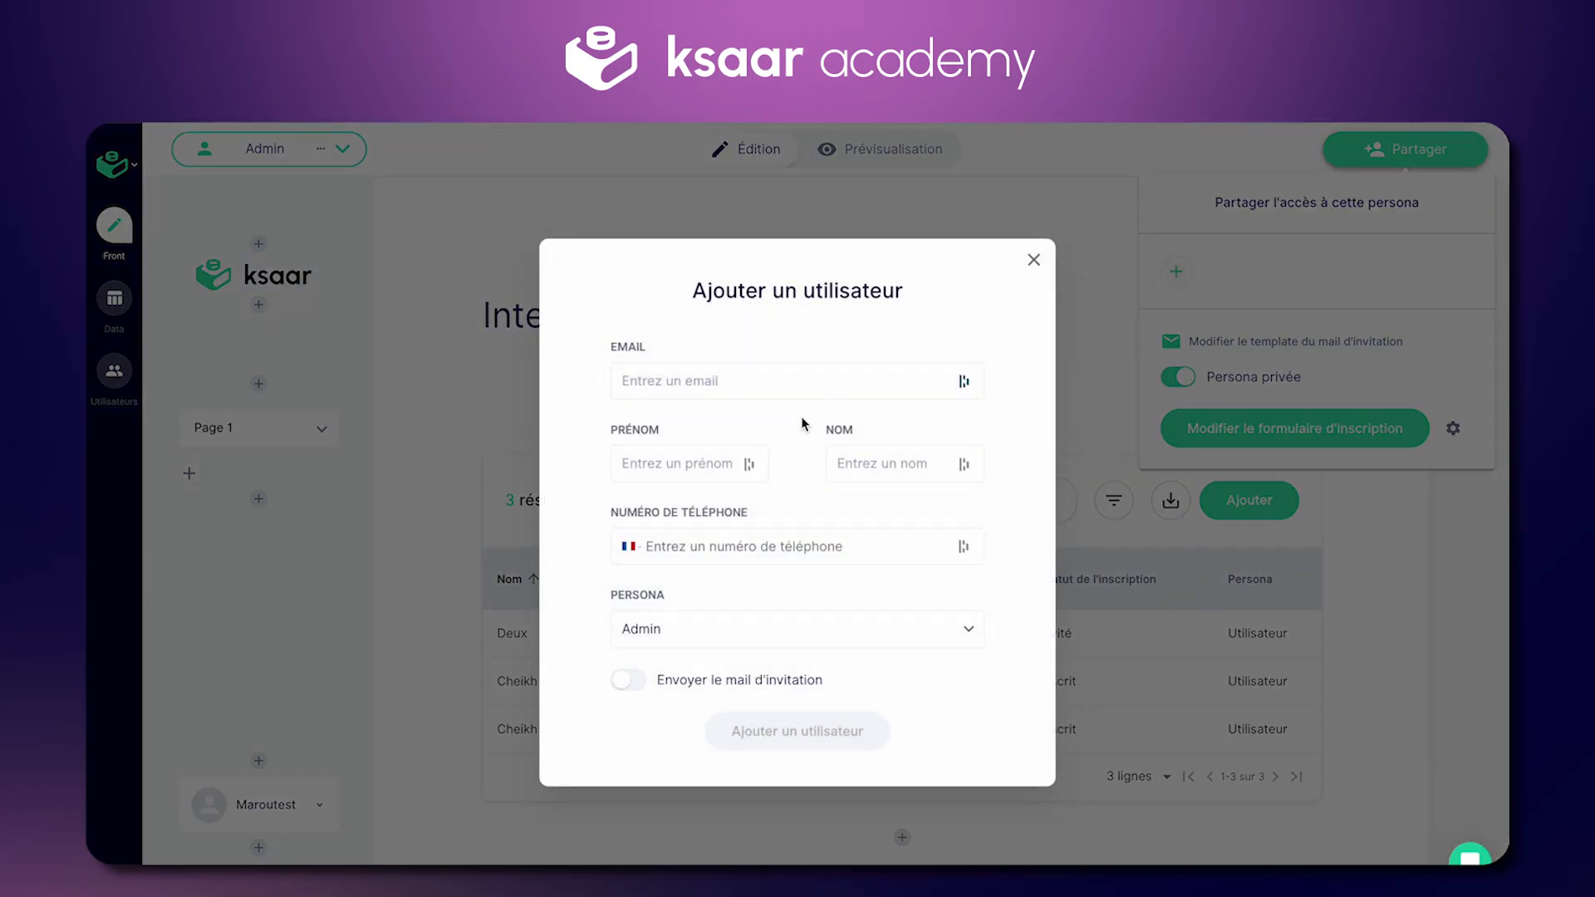
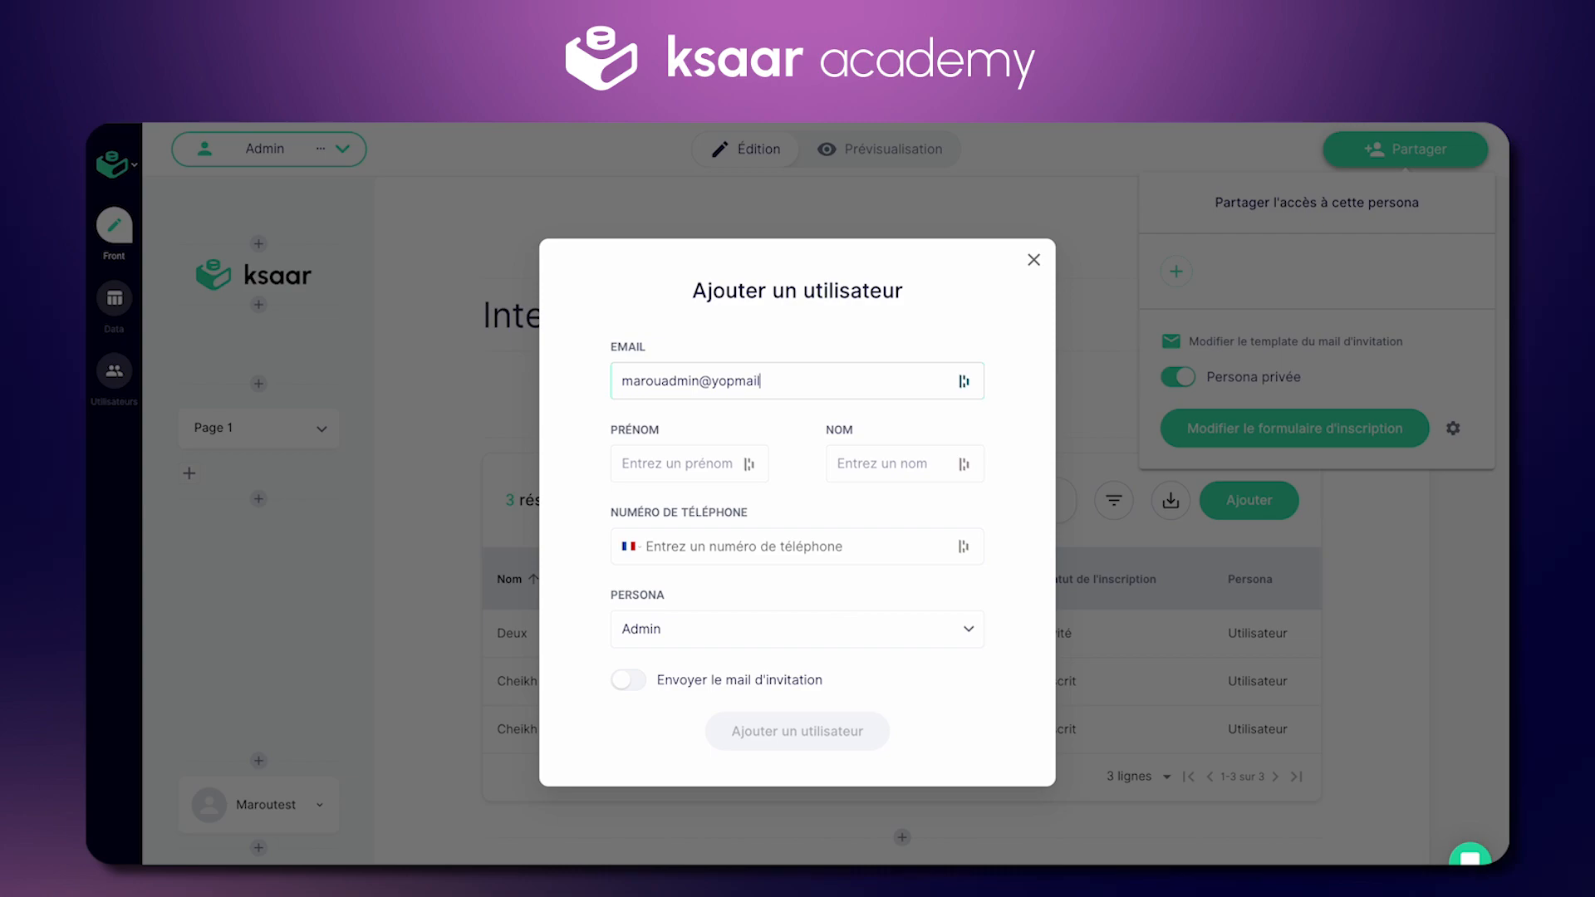
pyautogui.write('Marouann')
pyautogui.press('Tab')
pyautogui.write('Admi')
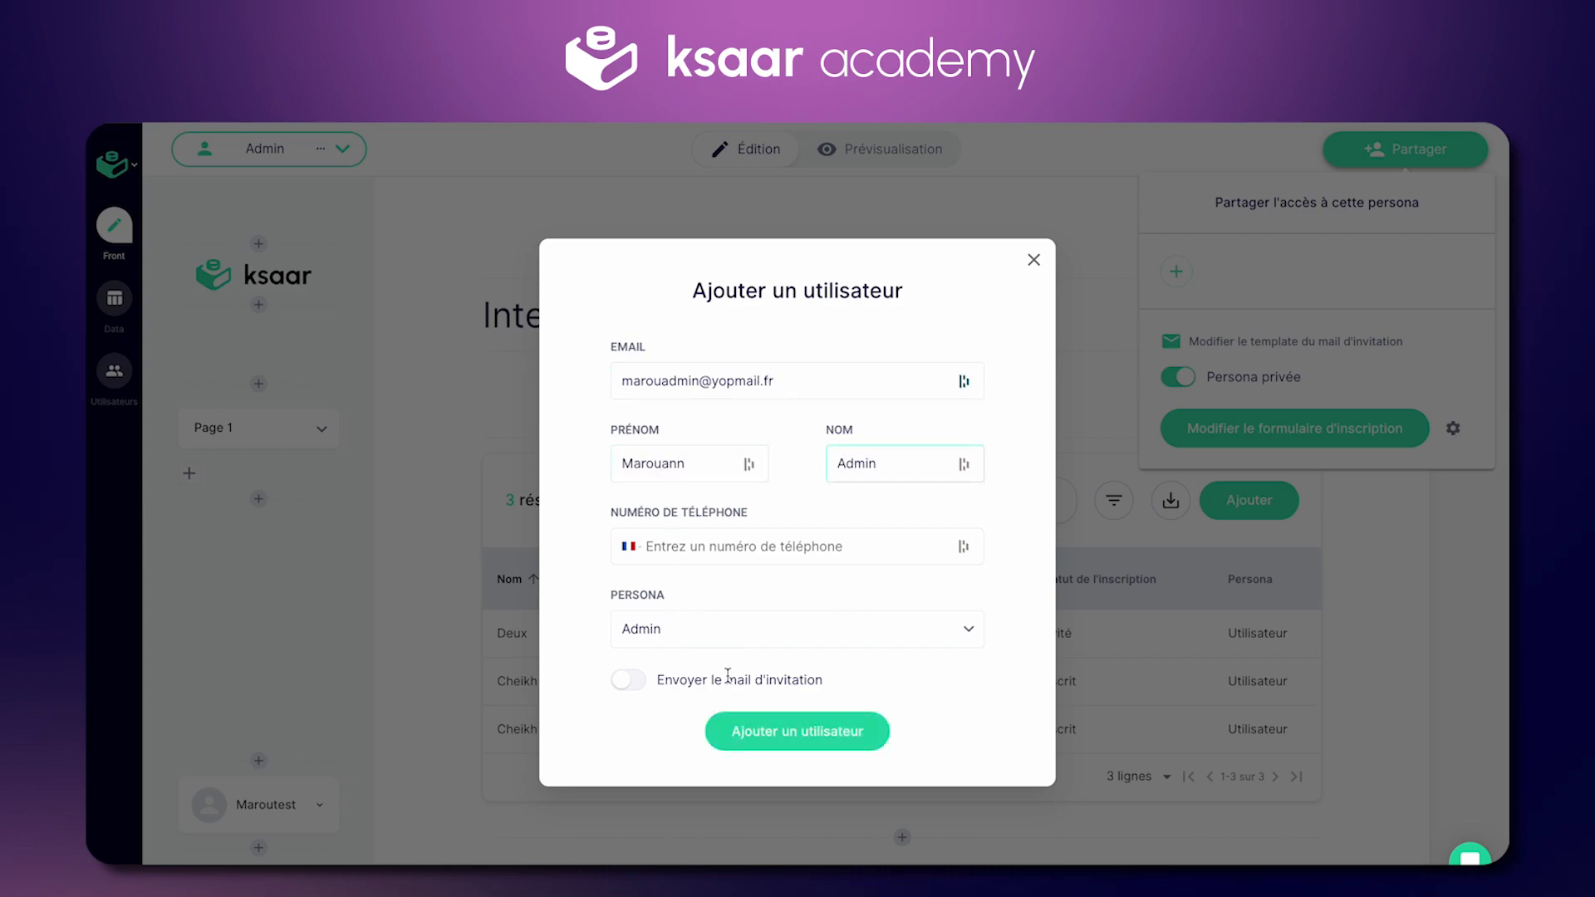
pyautogui.click(764, 734)
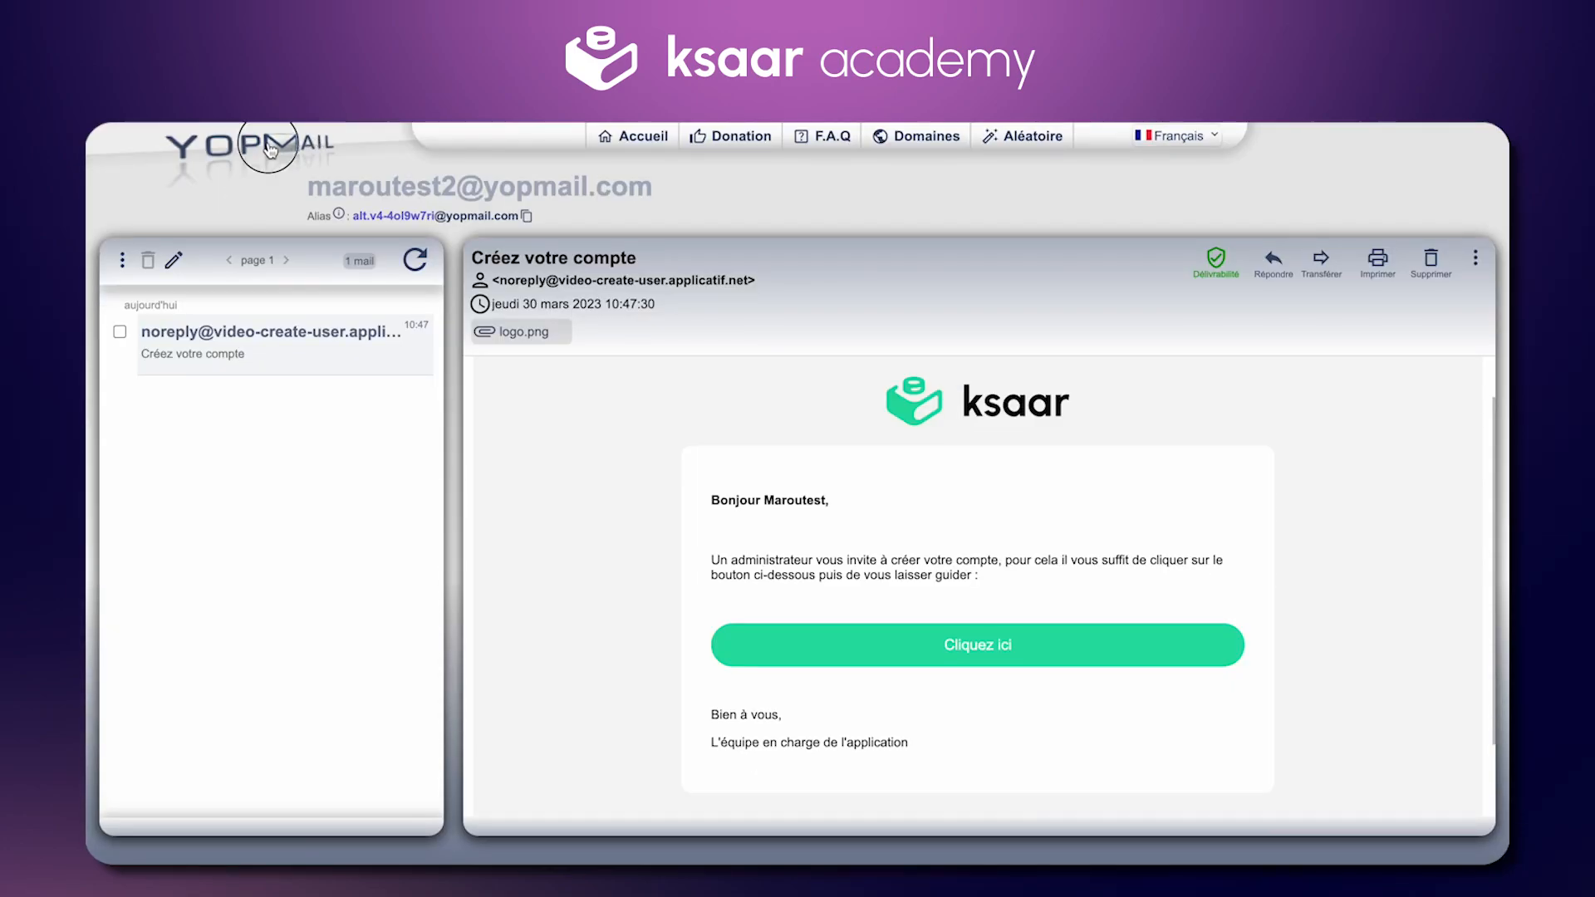
# Open the new admin's YOPmail inbox and follow the invitation's account-creation link.
pyautogui.click(249, 187)
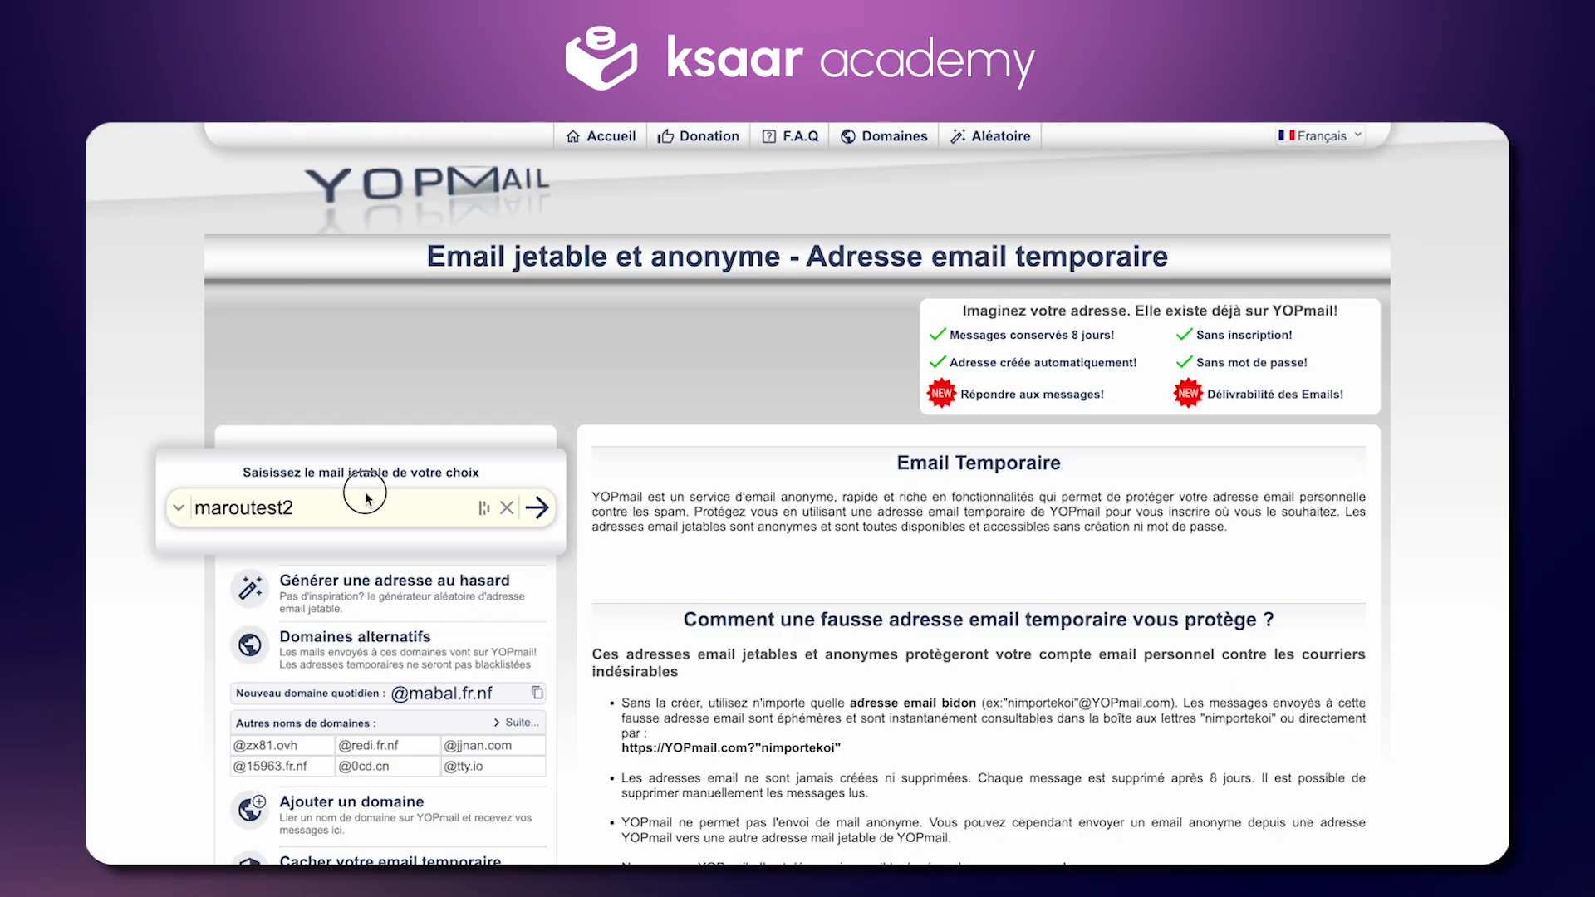
pyautogui.doubleClick(342, 508)
pyautogui.press('Return')
pyautogui.click(972, 700)
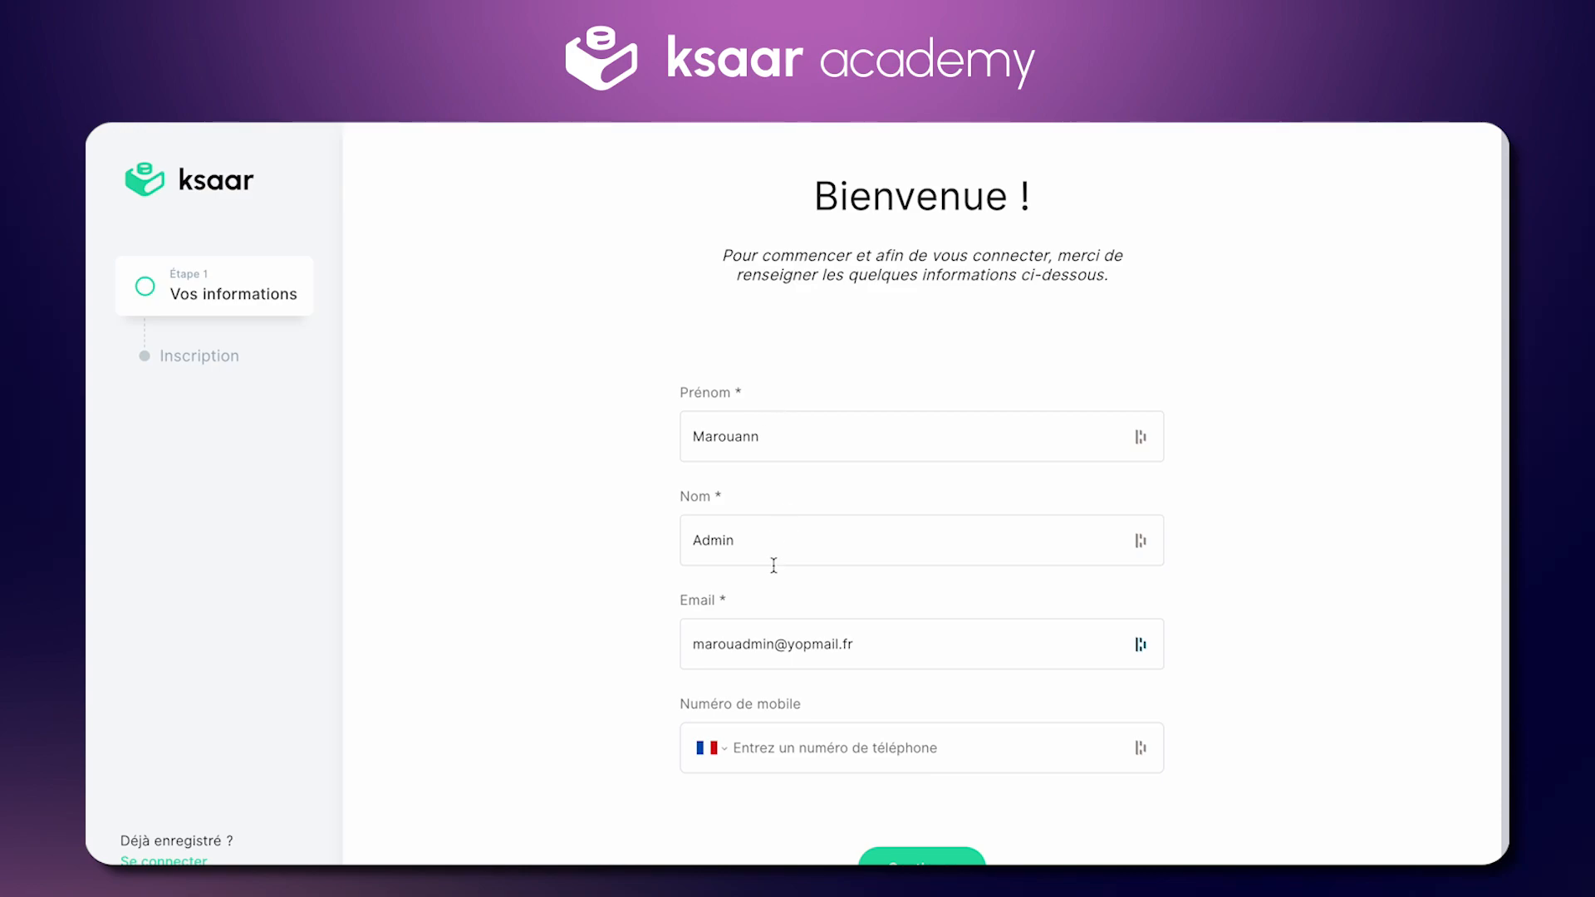
pyautogui.scroll(-1, 936, 797)
pyautogui.click(936, 843)
# Enter and confirm the account password, then continue.
pyautogui.click(827, 425)
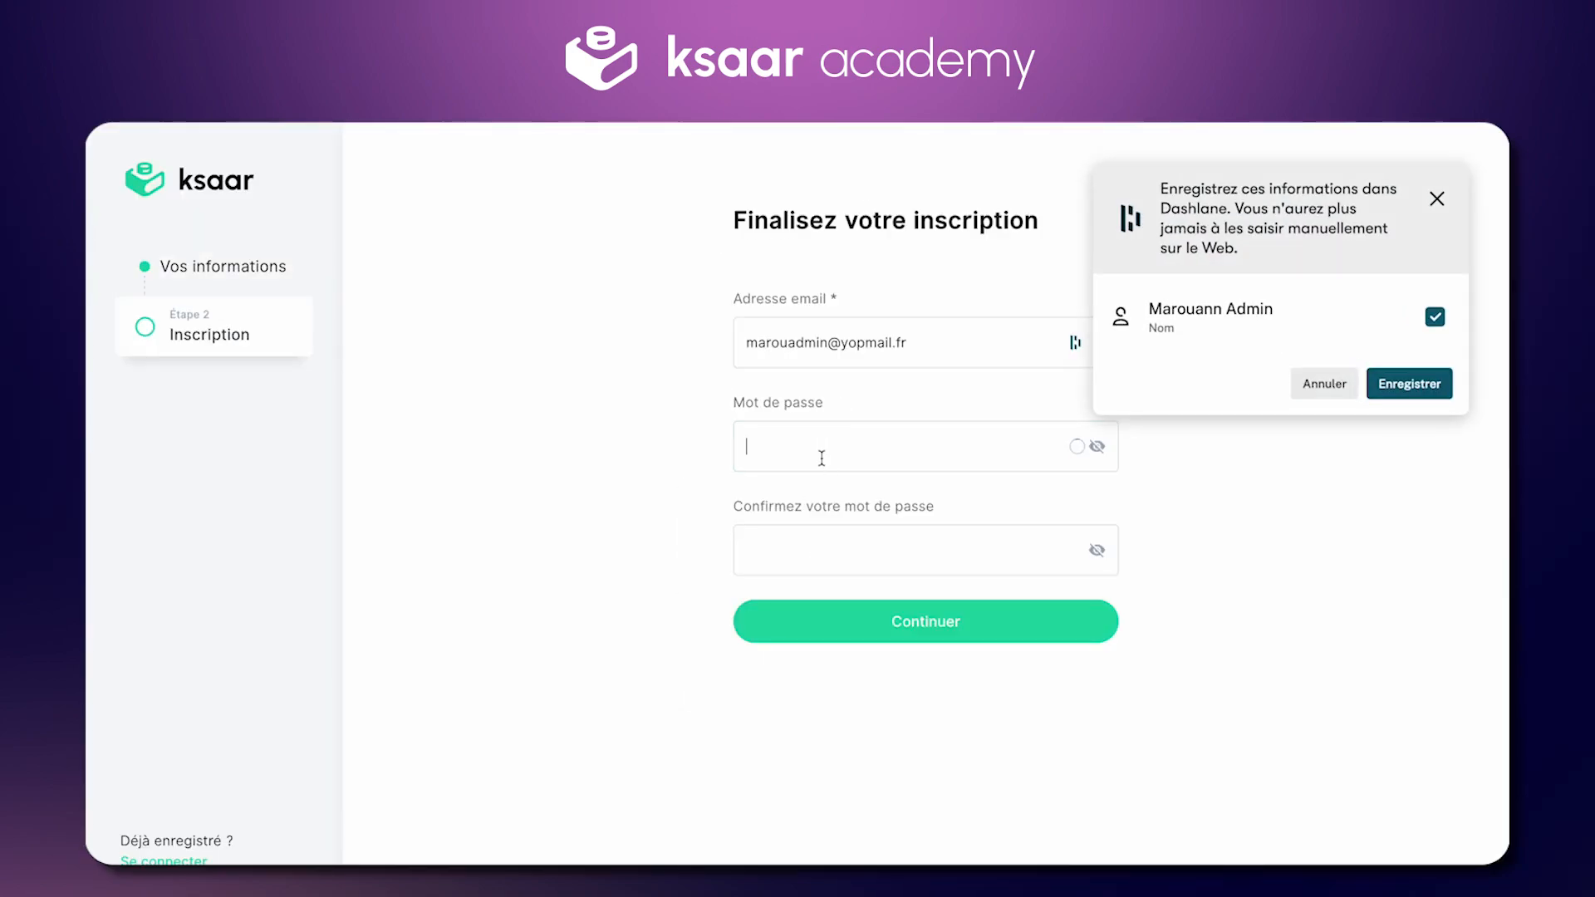
pyautogui.write('••••••••••')
pyautogui.click(746, 571)
pyautogui.write('••••••••••')
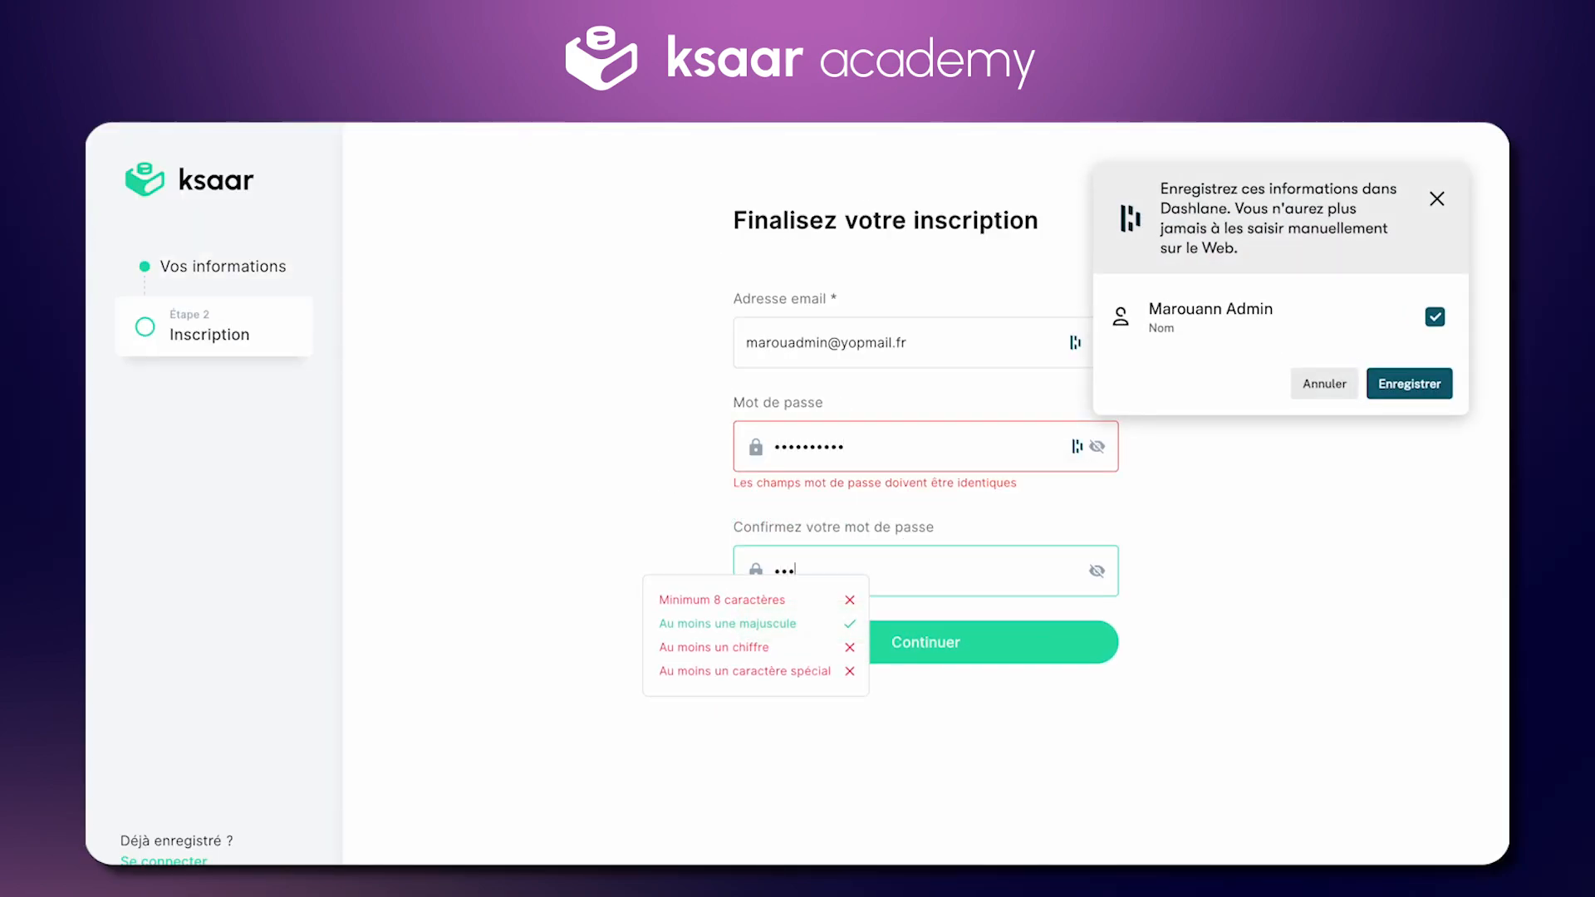
pyautogui.click(1006, 618)
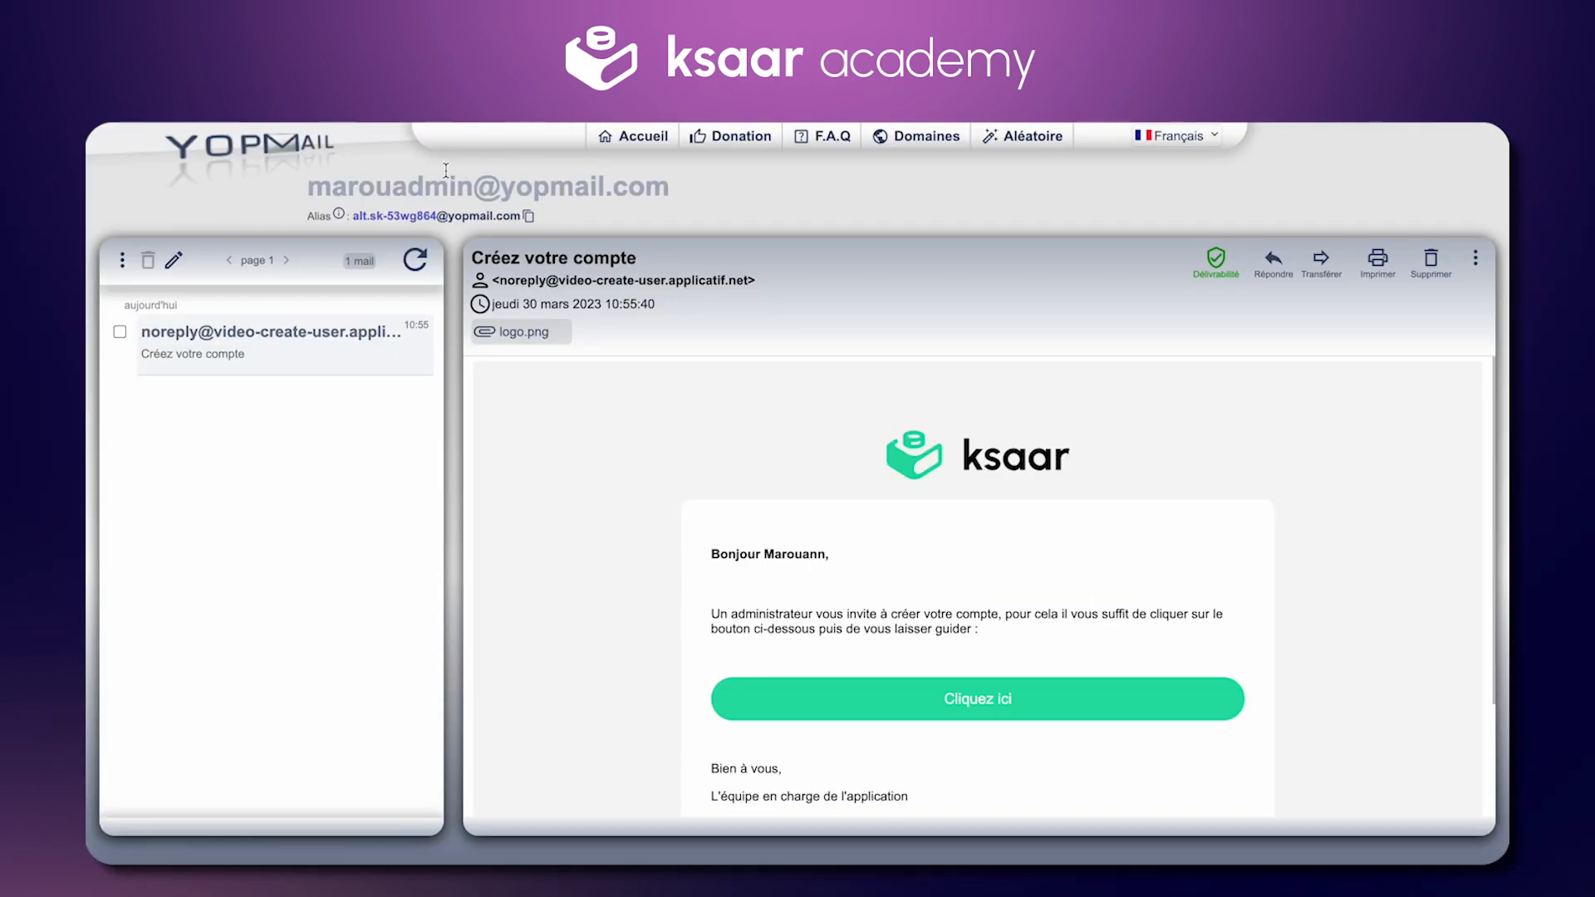
# Copy the emailed access code into the code boxes and submit it.
pyautogui.click(415, 260)
pyautogui.doubleClick(964, 687)
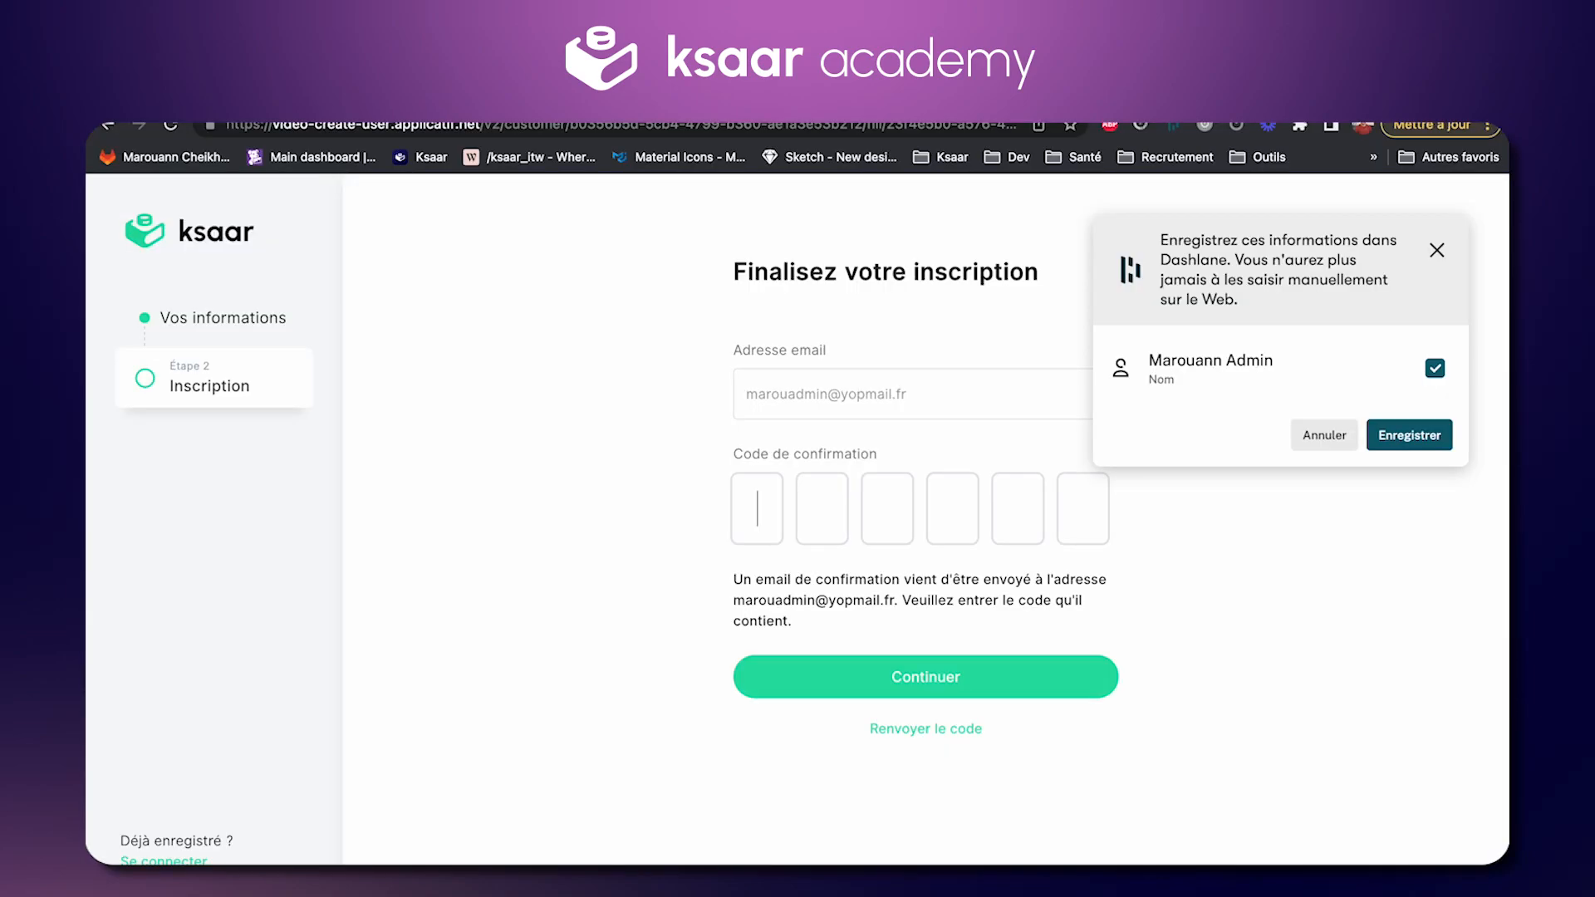
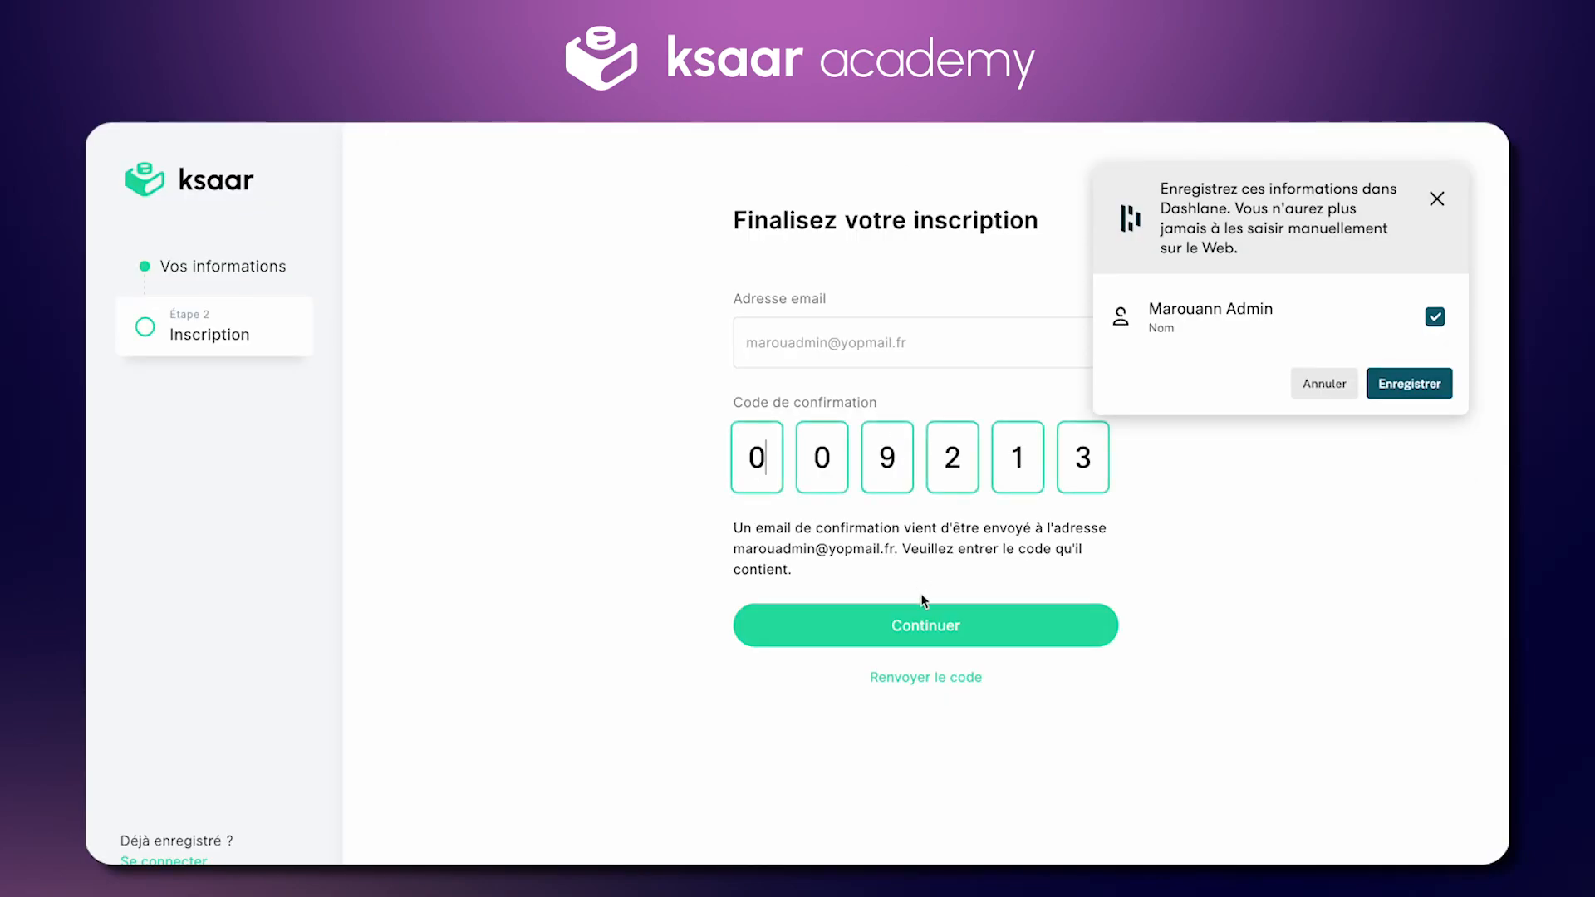
pyautogui.click(918, 623)
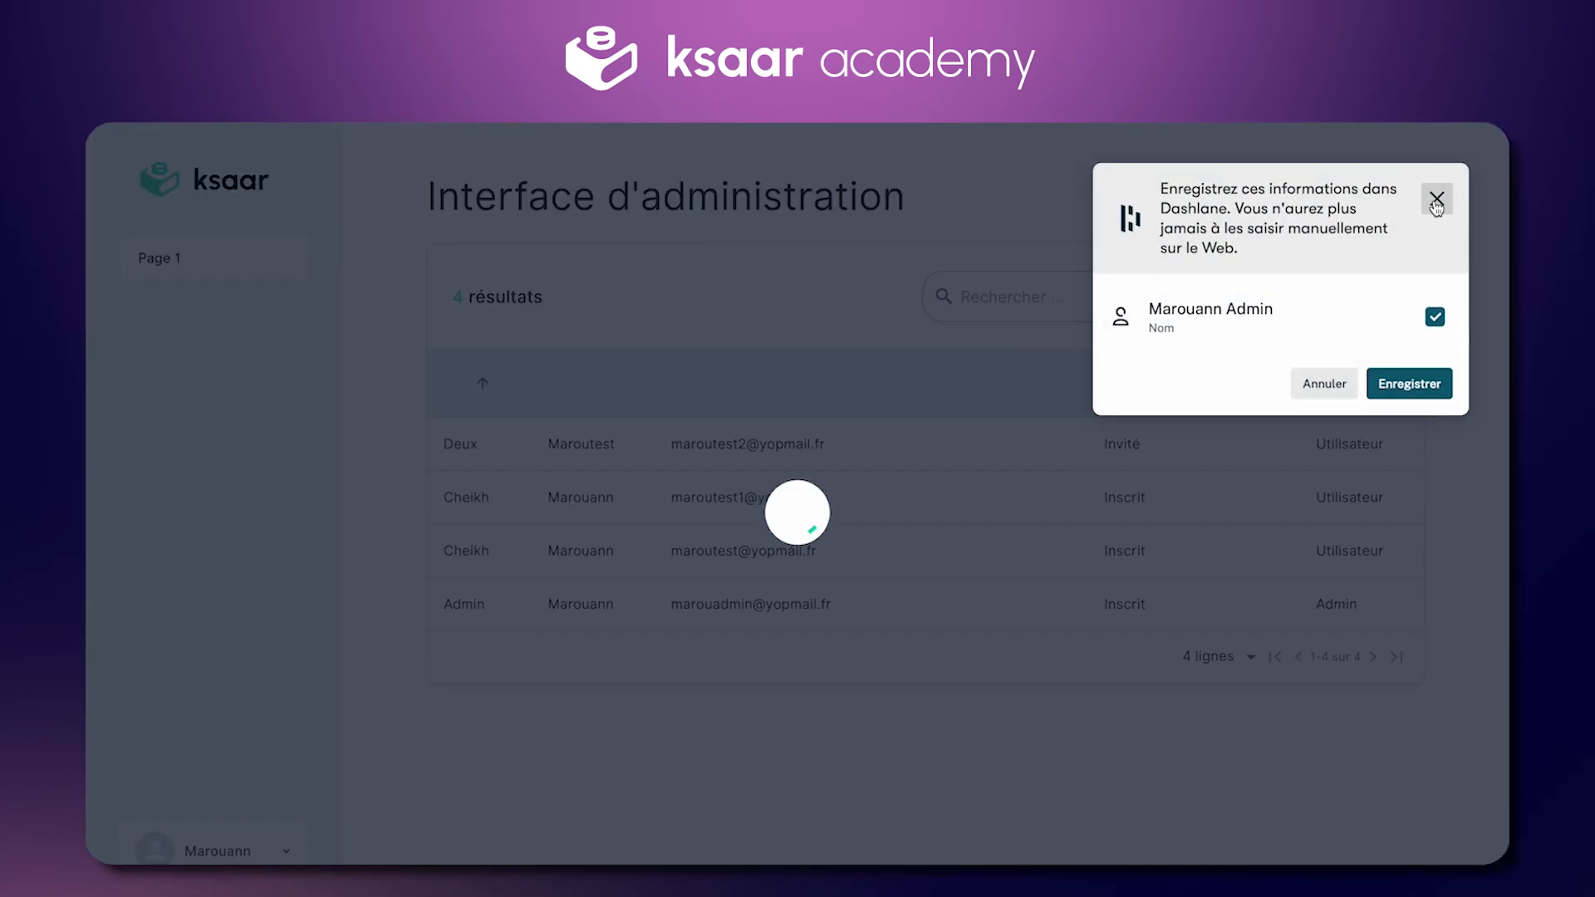
# Start a new user and enter their first name, last name and e-mail address.
pyautogui.click(1436, 198)
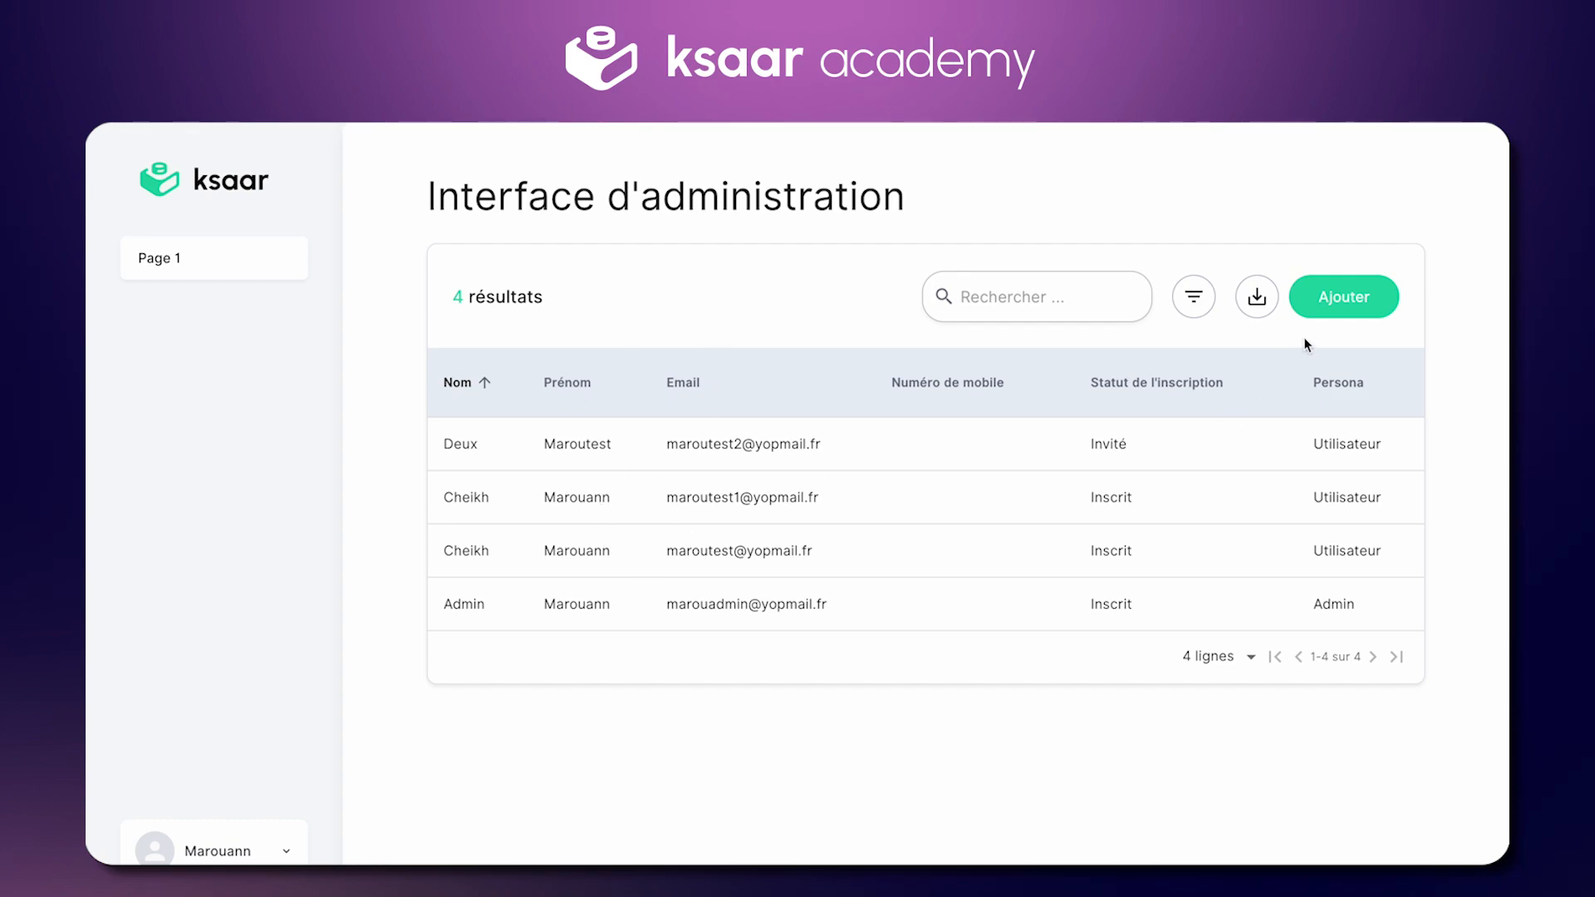
pyautogui.click(1336, 300)
pyautogui.scroll(-4, 920, 298)
pyautogui.scroll(4, 730, 654)
pyautogui.scroll(-4, 730, 653)
pyautogui.scroll(4, 639, 585)
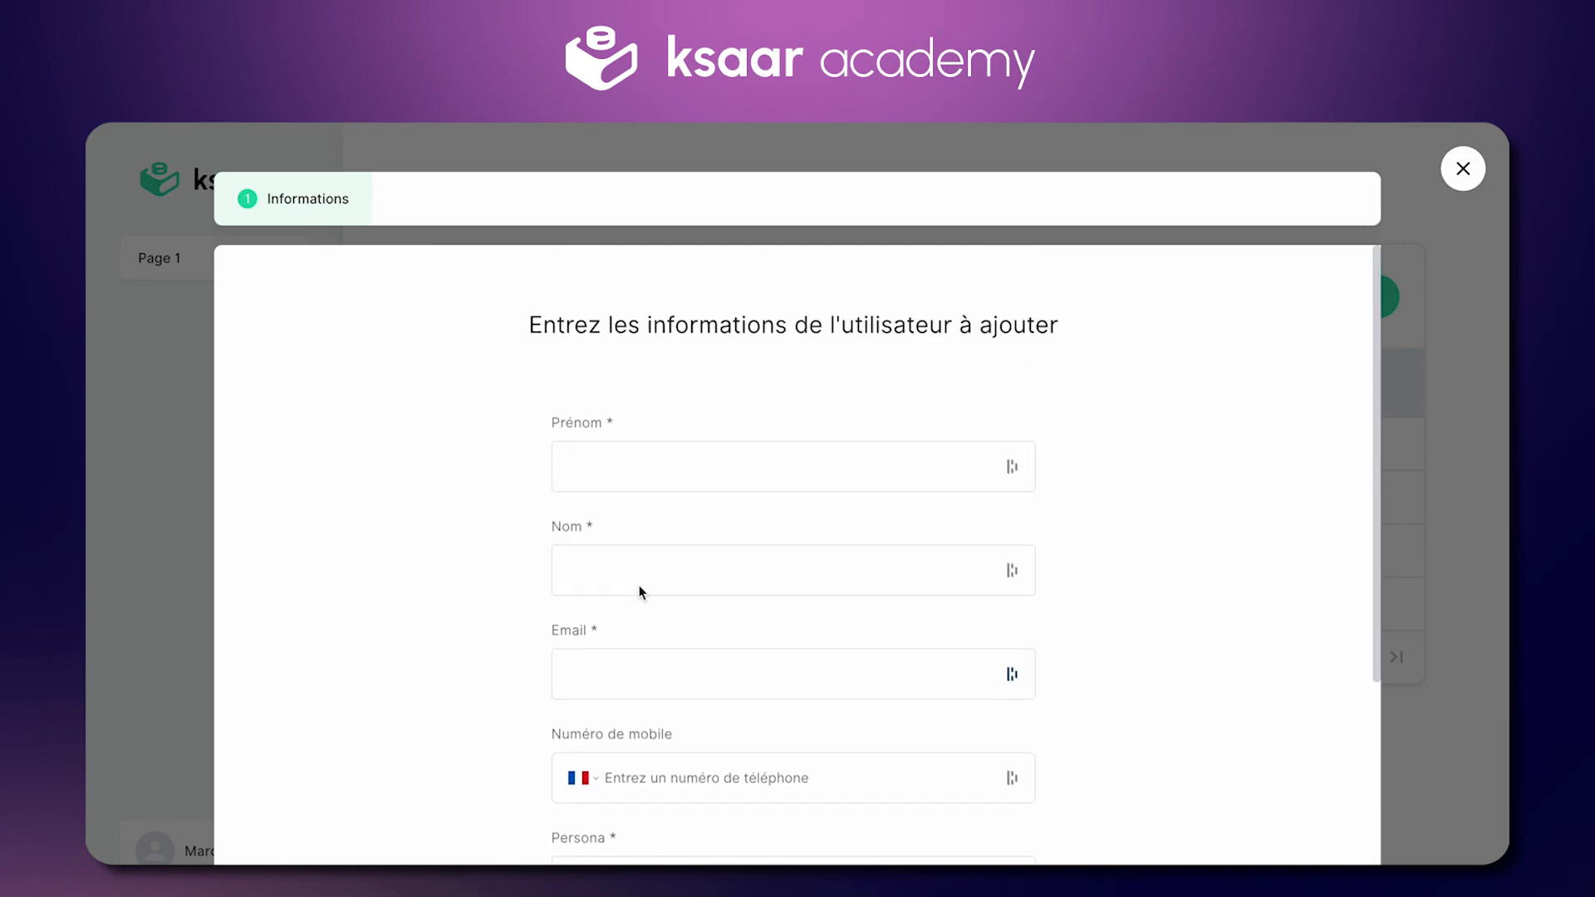
pyautogui.click(662, 480)
pyautogui.write('M')
pyautogui.press('BackSpace')
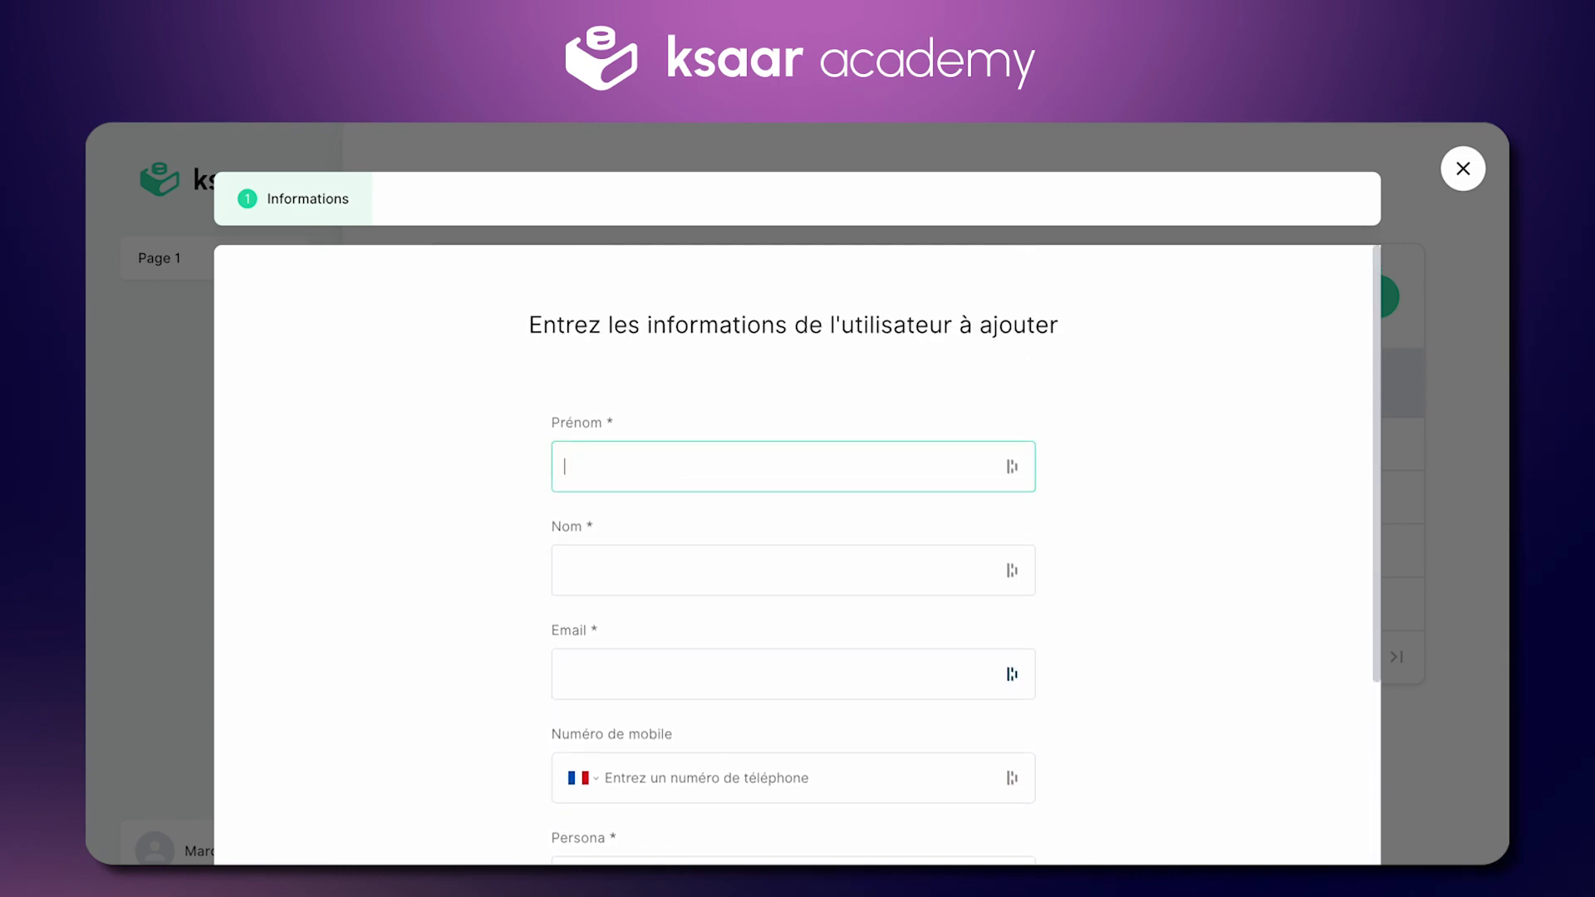
pyautogui.write('Jean')
pyautogui.press('Tab')
pyautogui.write('Dupont')
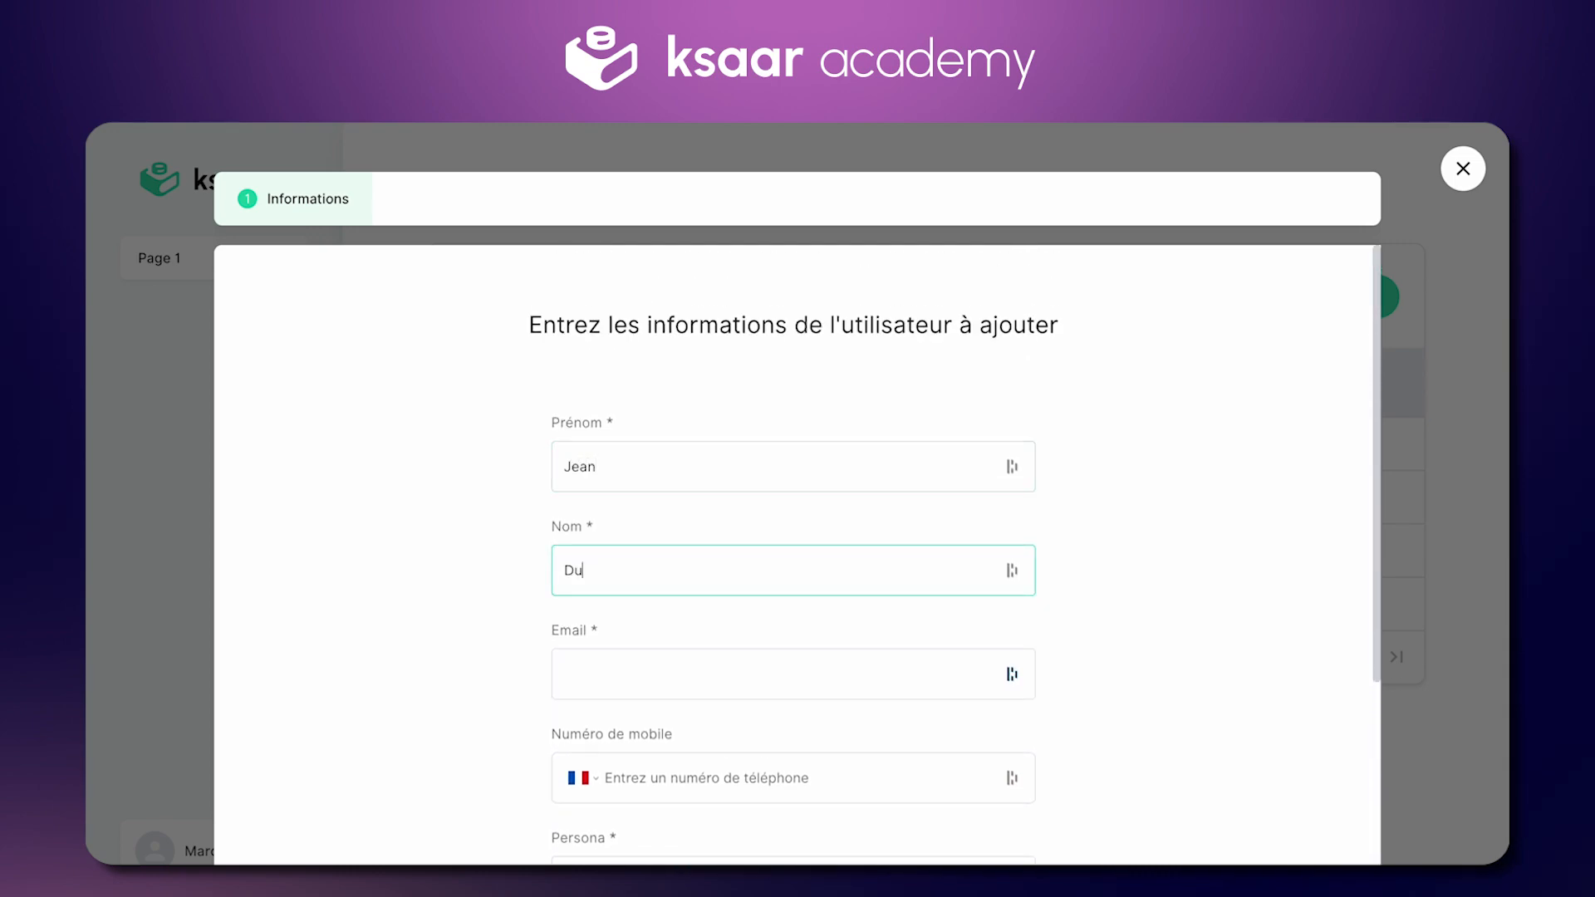
pyautogui.press('Tab')
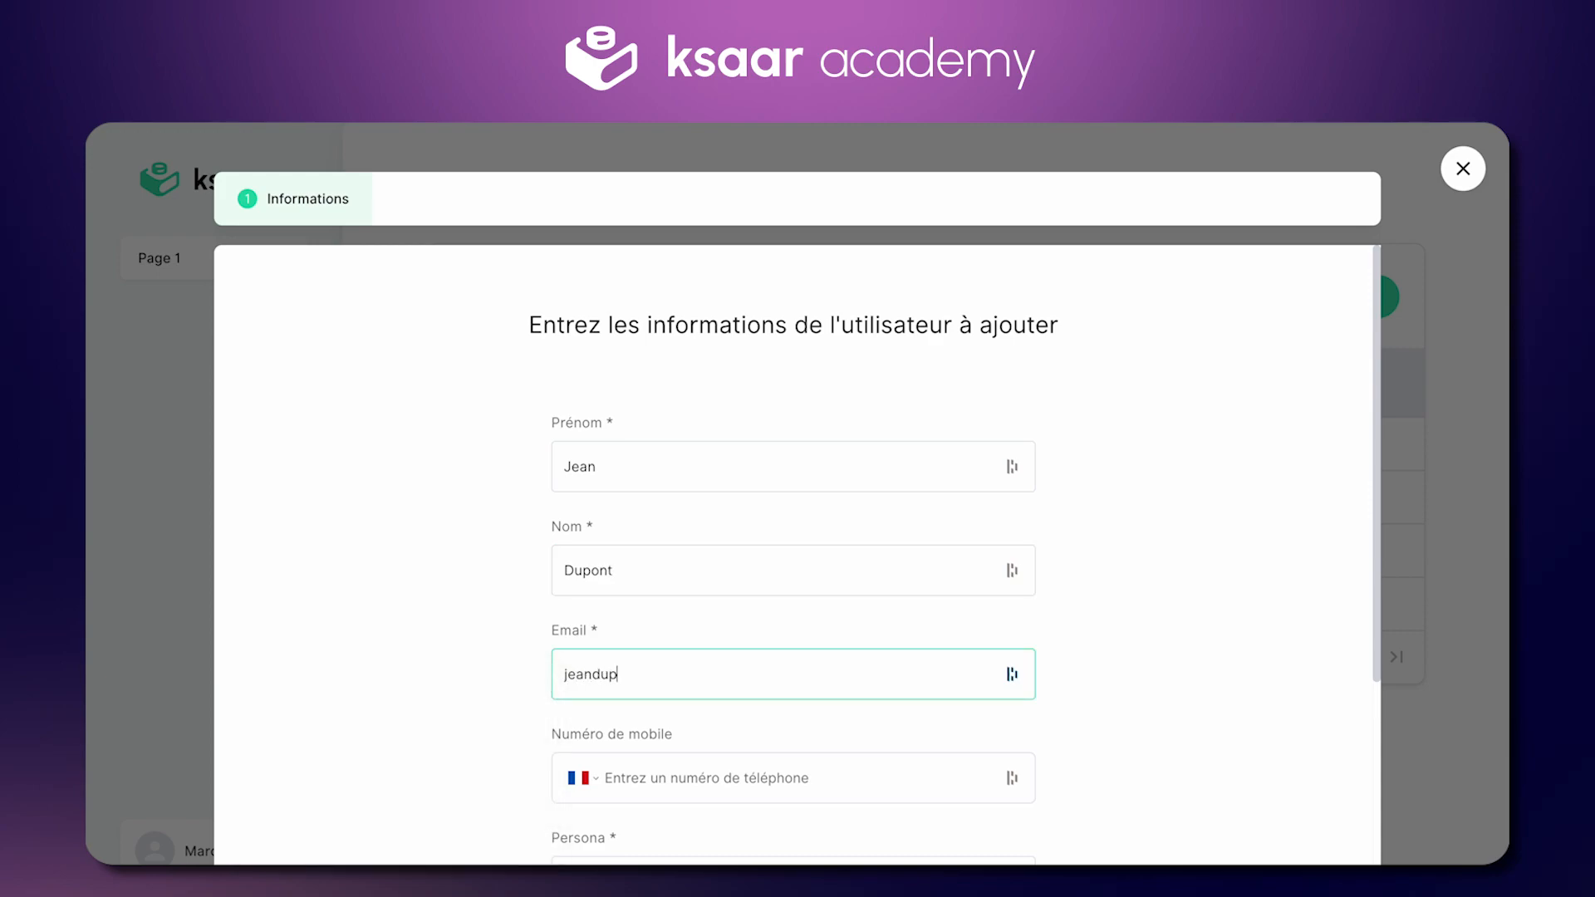
# Assign the Utilisateur persona and Groupe 1, add and invite the user, then log out.
pyautogui.scroll(-3, 664, 490)
pyautogui.click(651, 606)
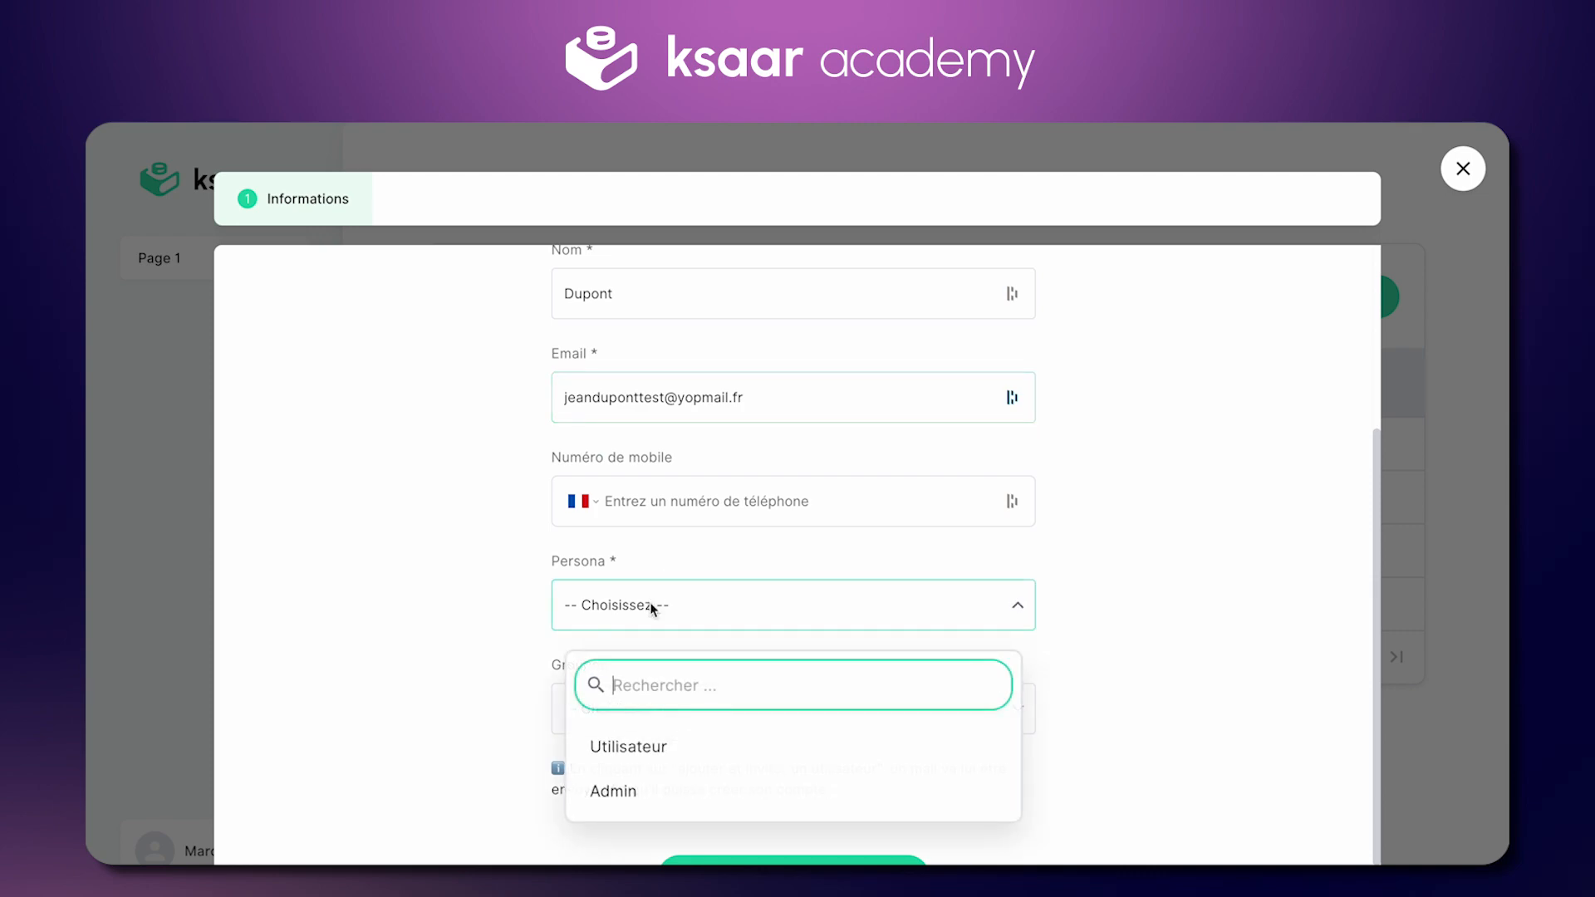
pyautogui.click(662, 749)
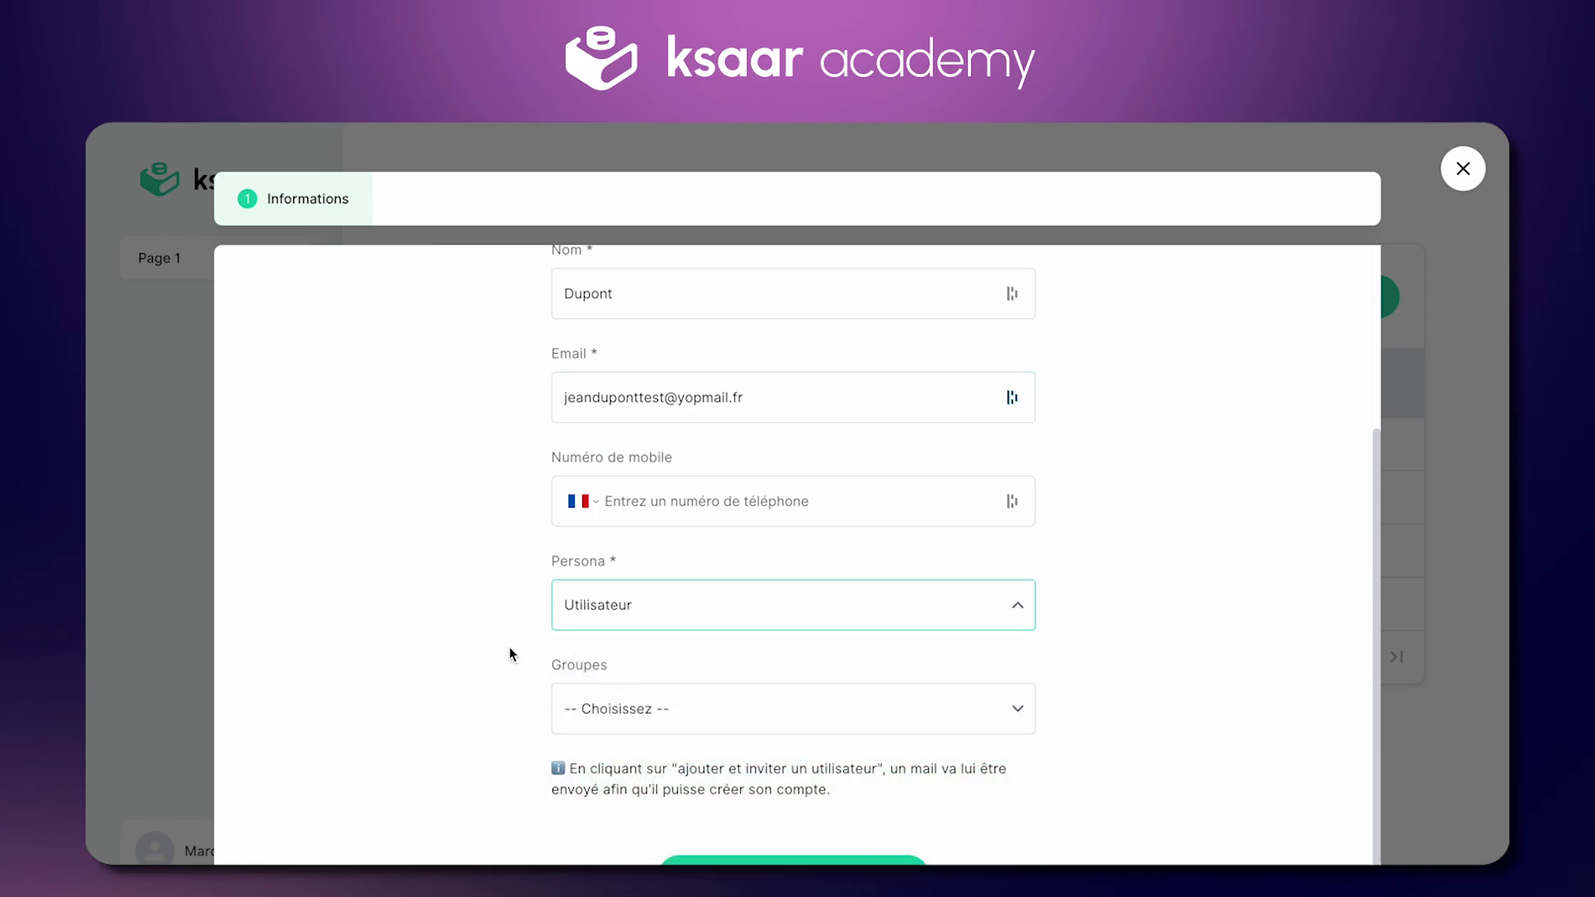
pyautogui.scroll(-1, 510, 649)
pyautogui.click(660, 651)
pyautogui.click(664, 833)
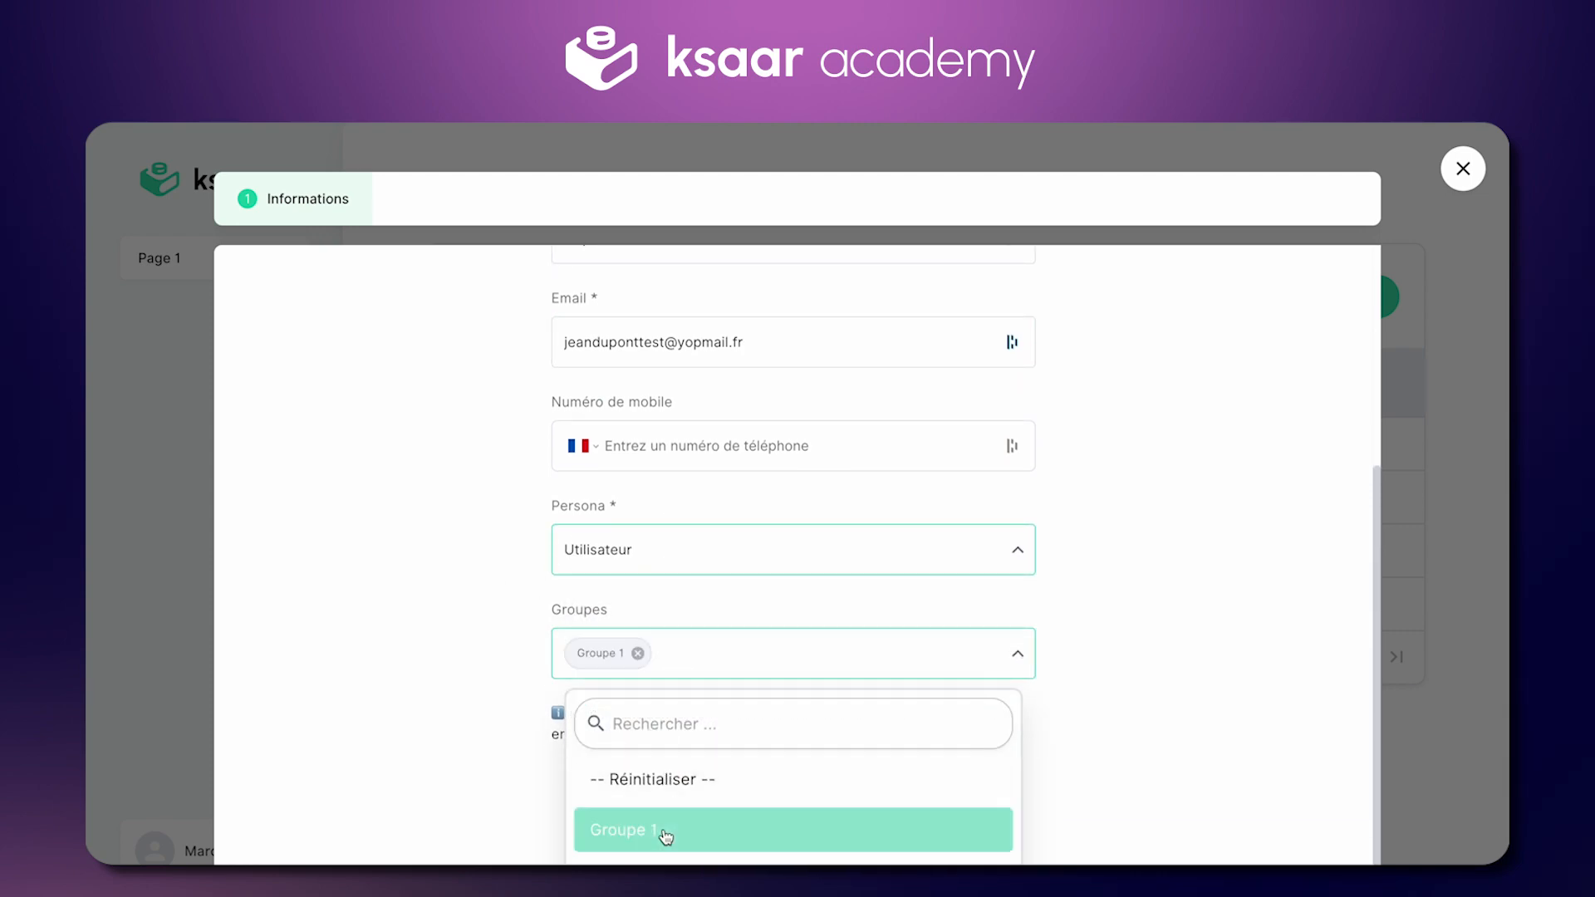
pyautogui.click(1092, 680)
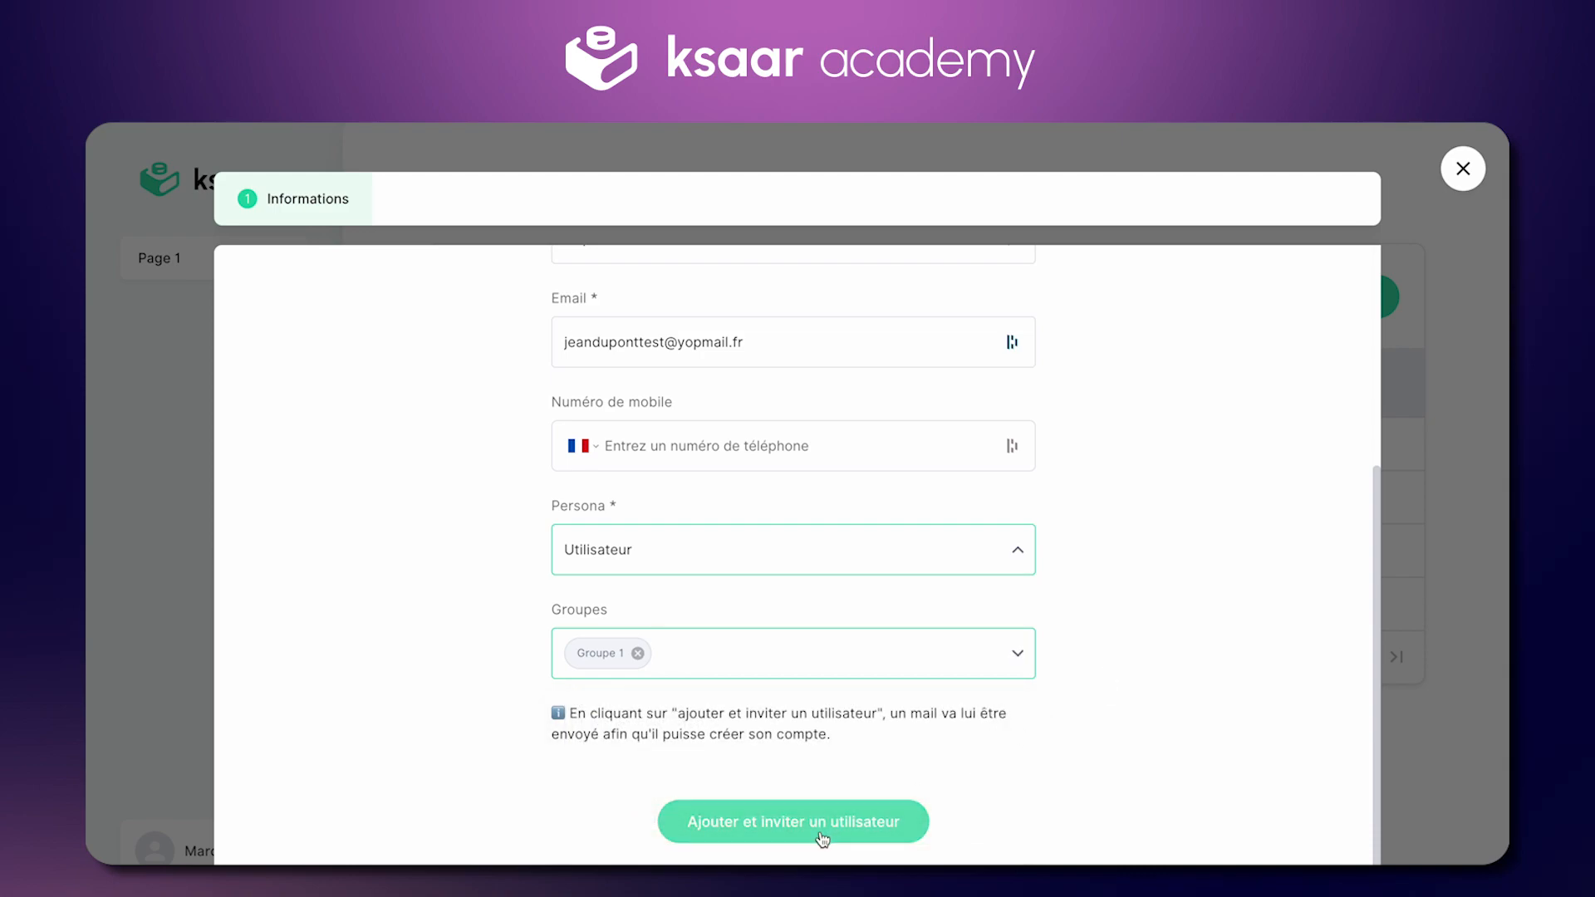
pyautogui.scroll(2, 790, 326)
pyautogui.tripleClick(725, 445)
pyautogui.scroll(-2, 725, 441)
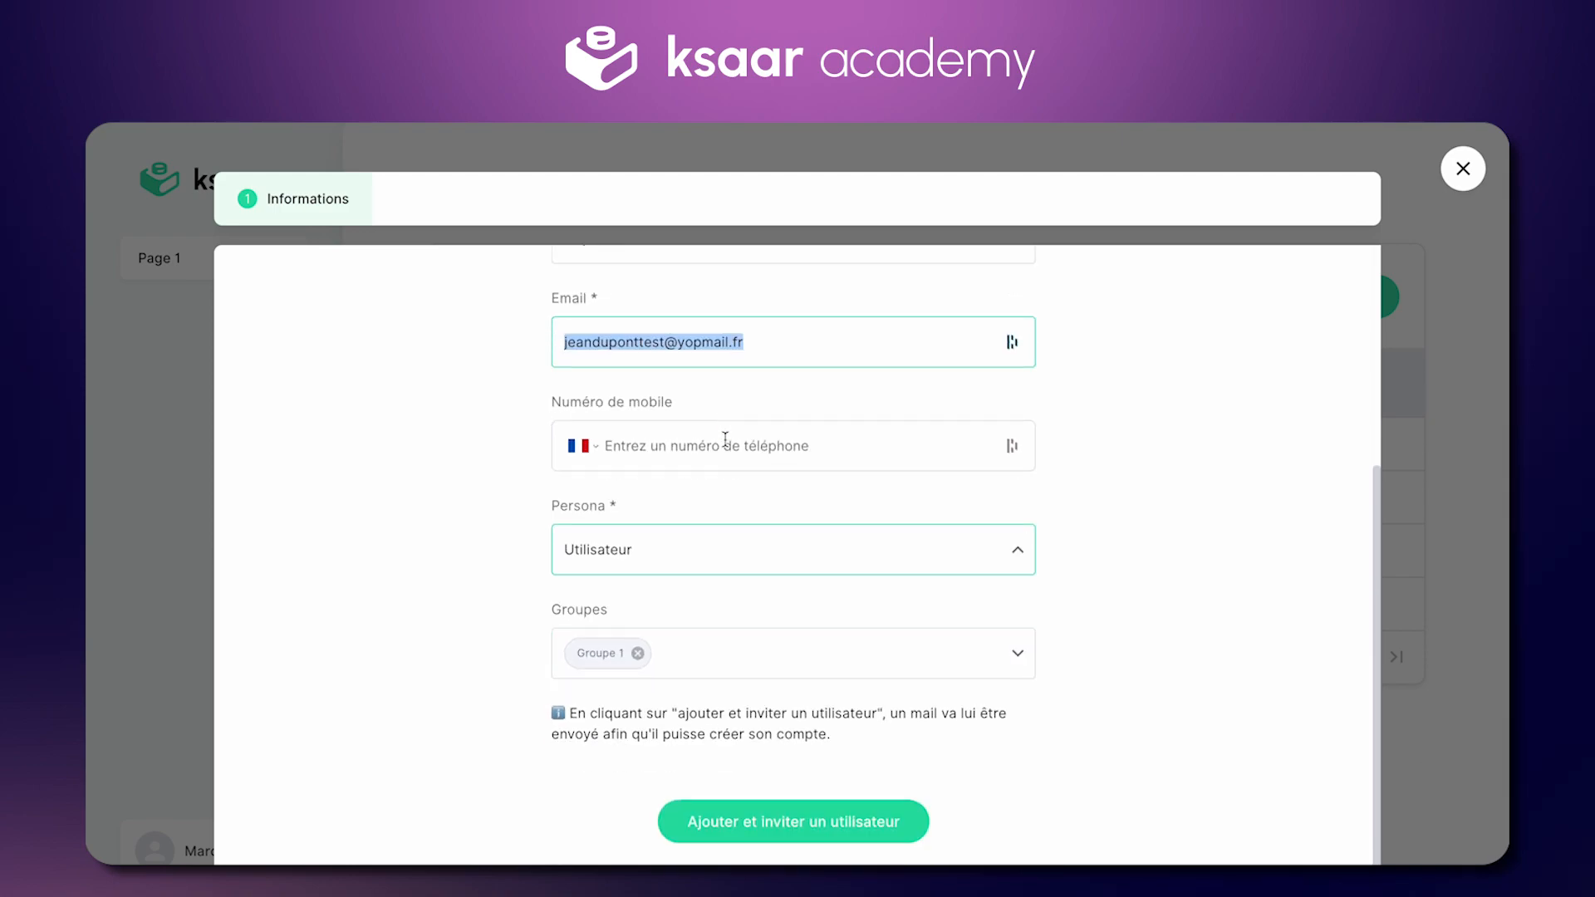
pyautogui.click(823, 835)
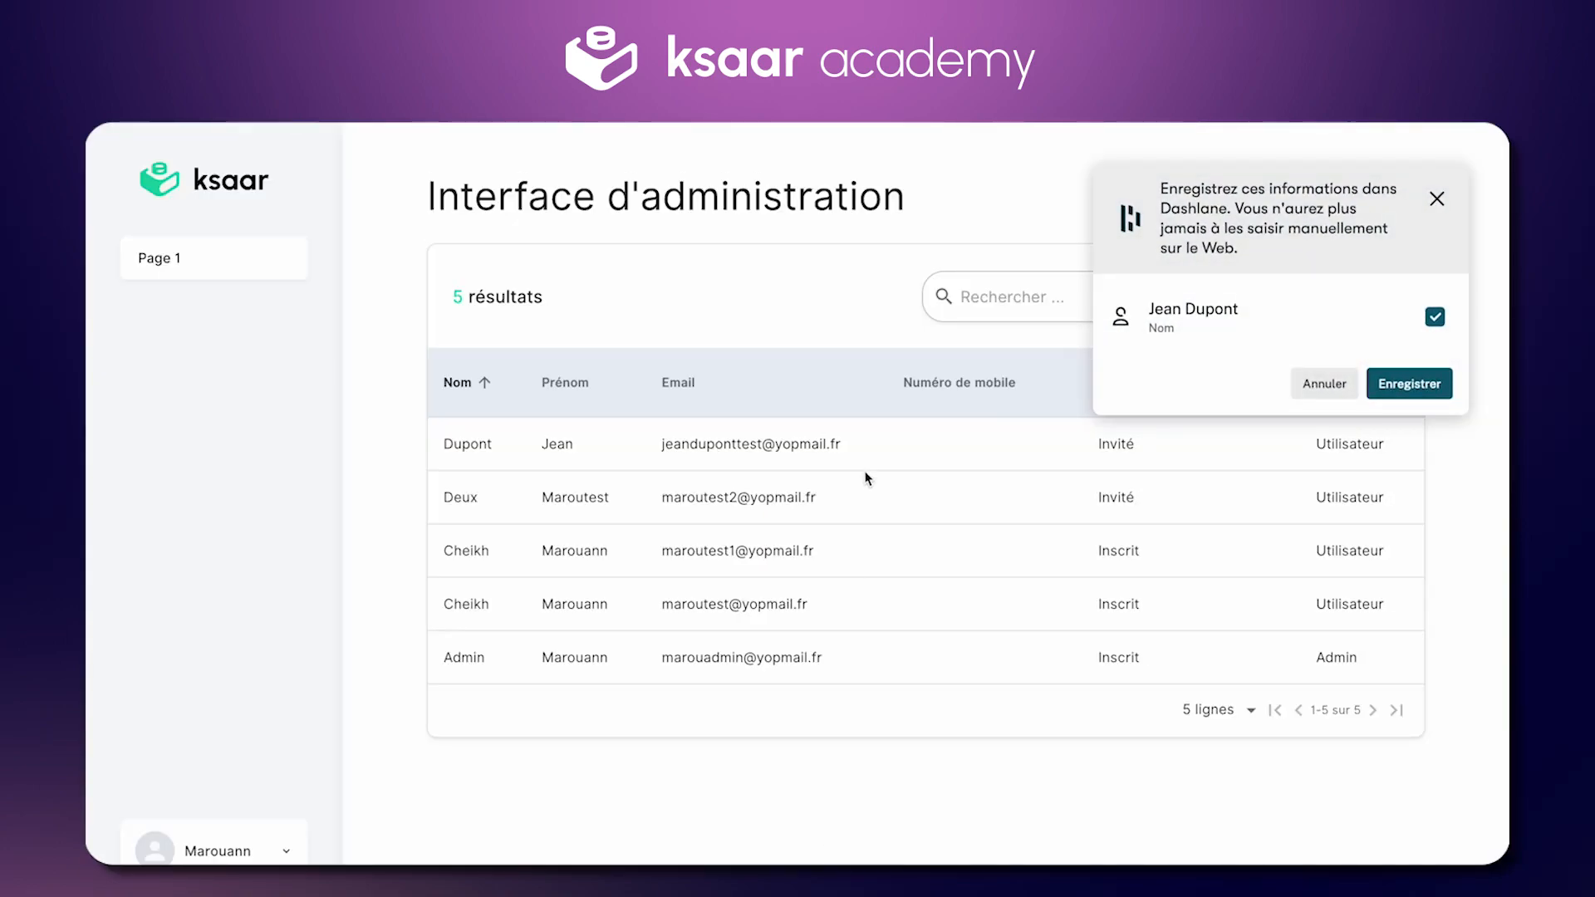
pyautogui.click(285, 850)
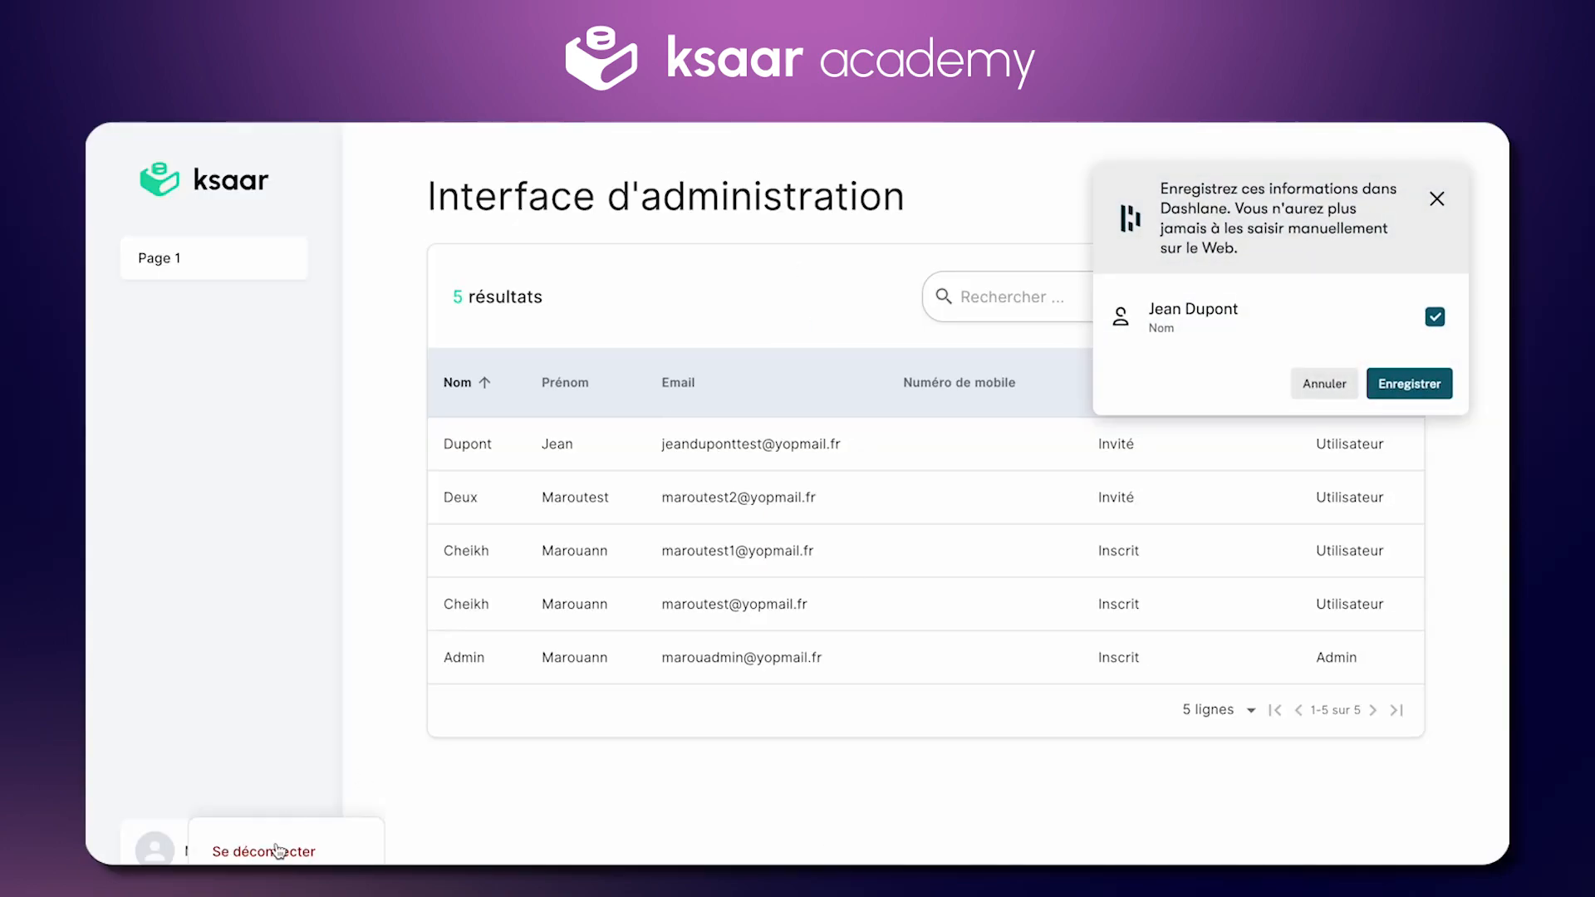
pyautogui.click(266, 852)
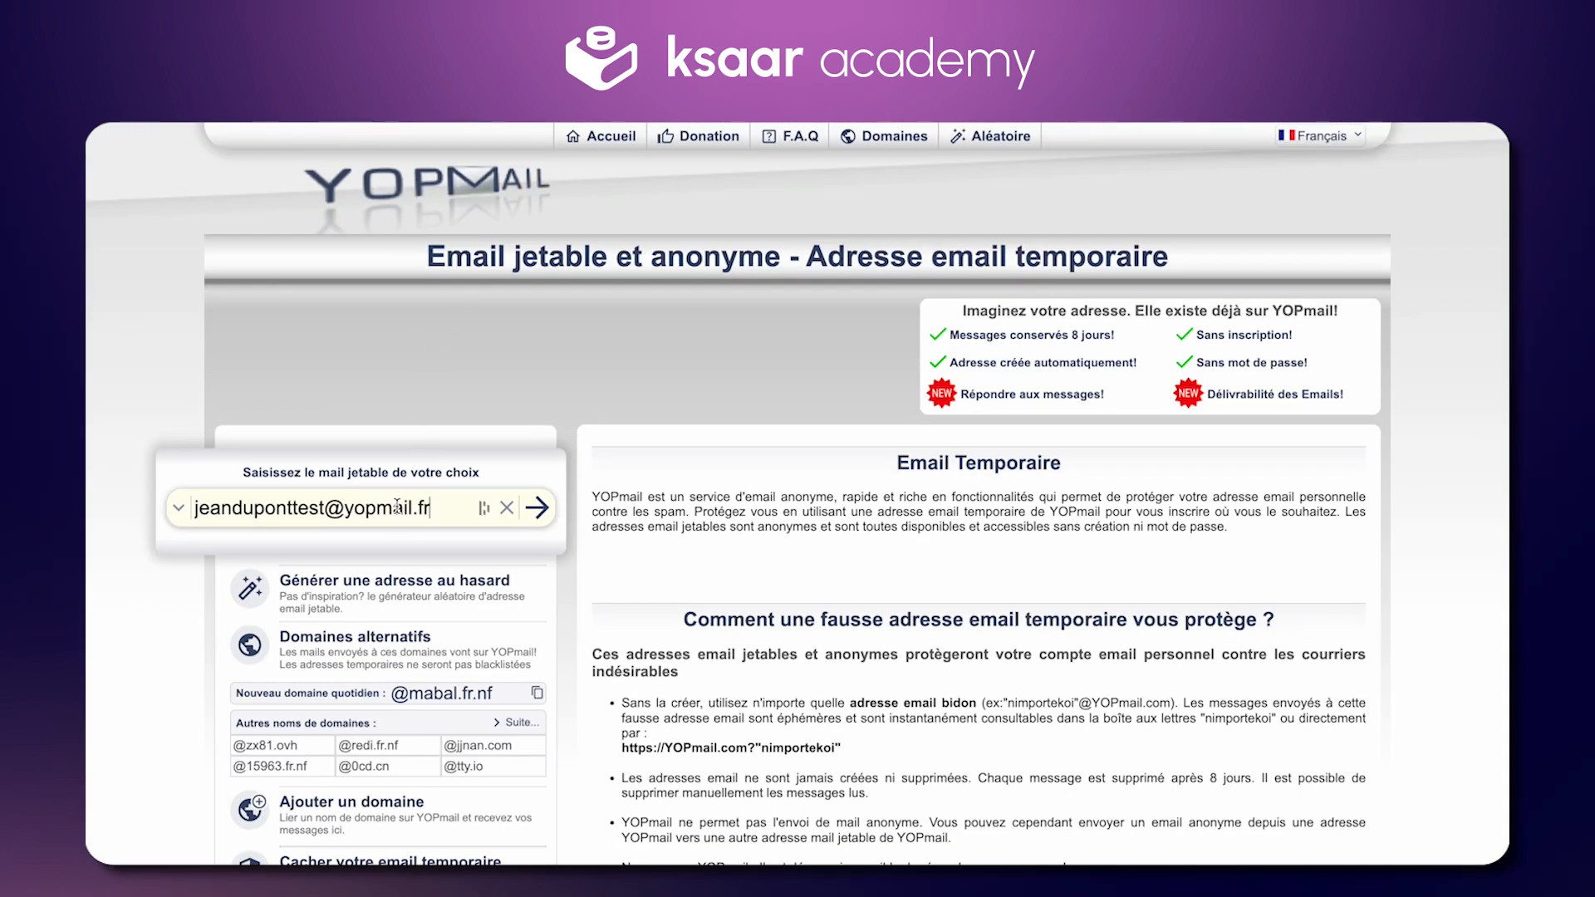
# Open the new user's YOPmail inbox and follow the Créez votre compte invitation link.
pyautogui.press('Return')
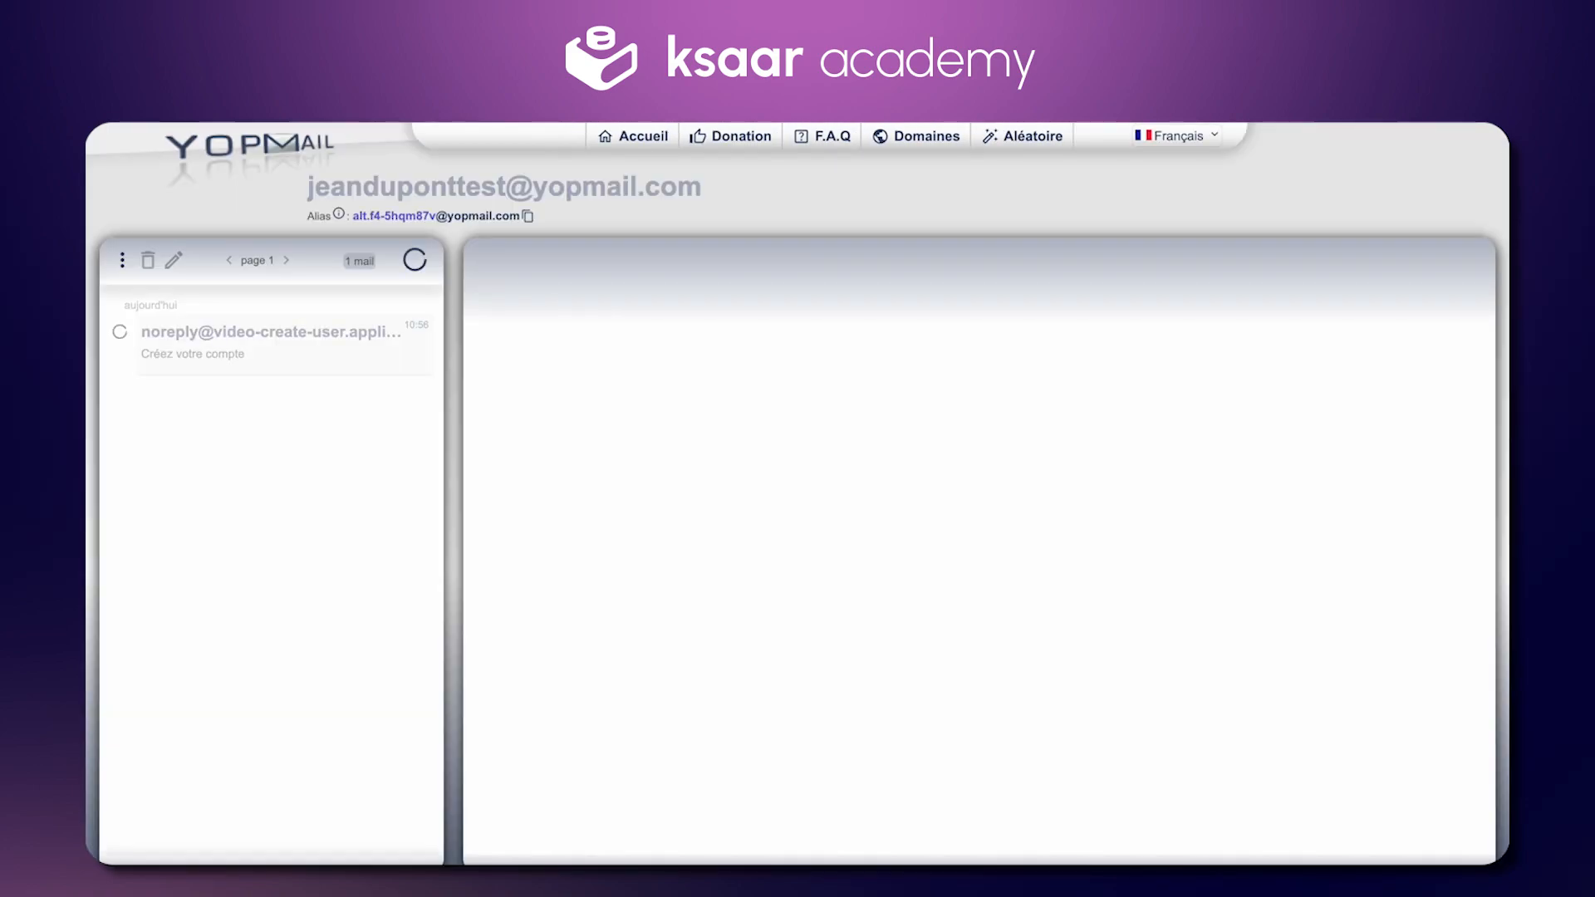
pyautogui.scroll(-2, 923, 553)
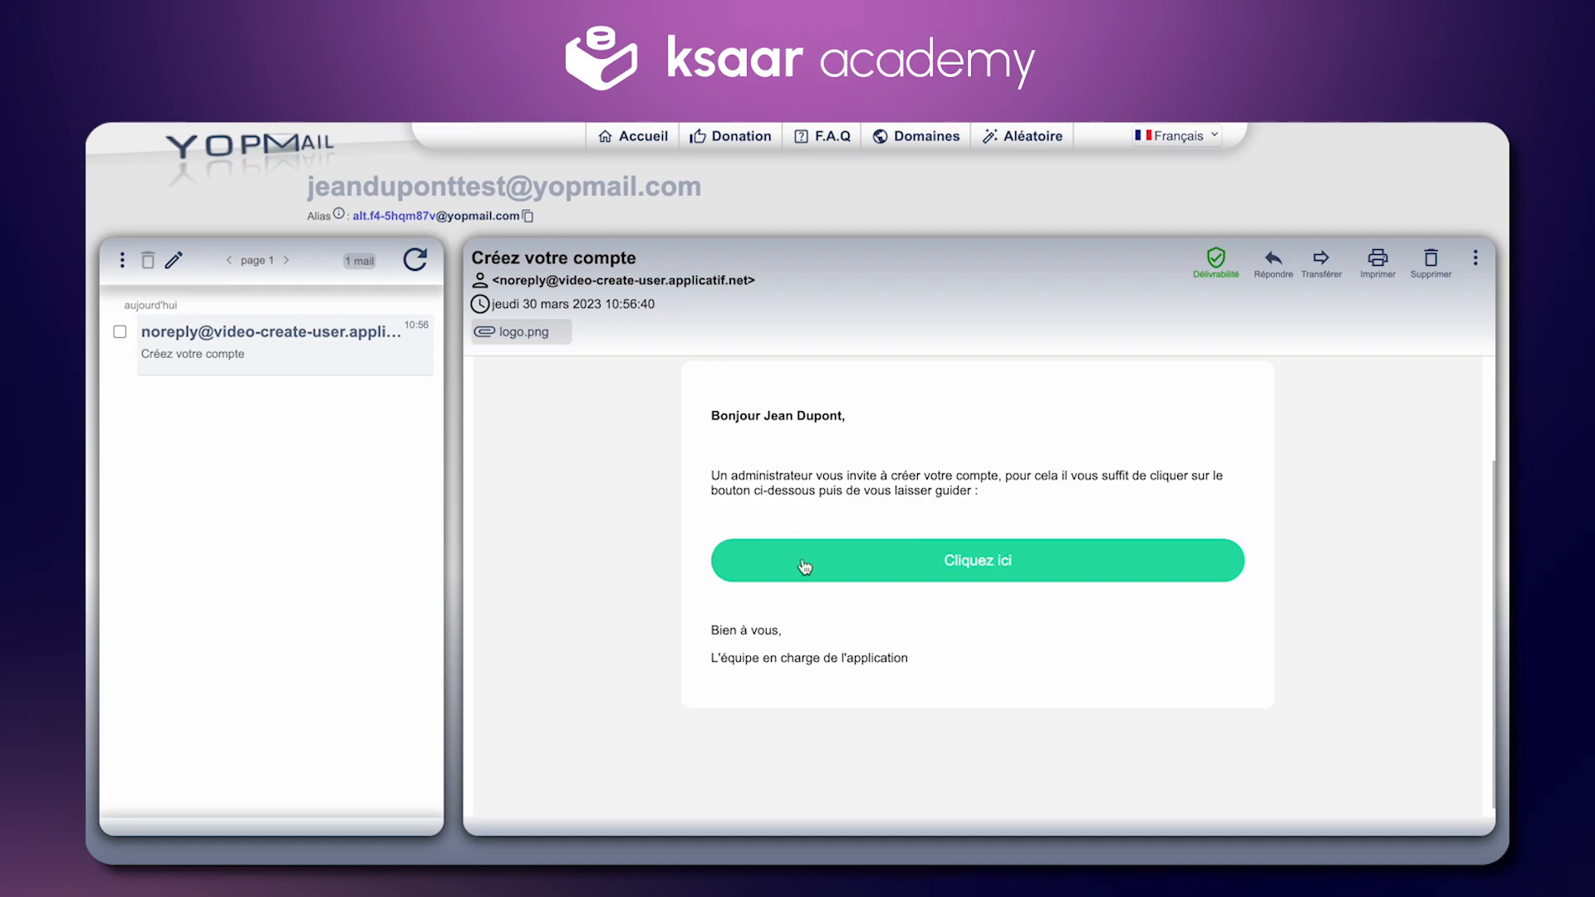
pyautogui.scroll(2, 797, 548)
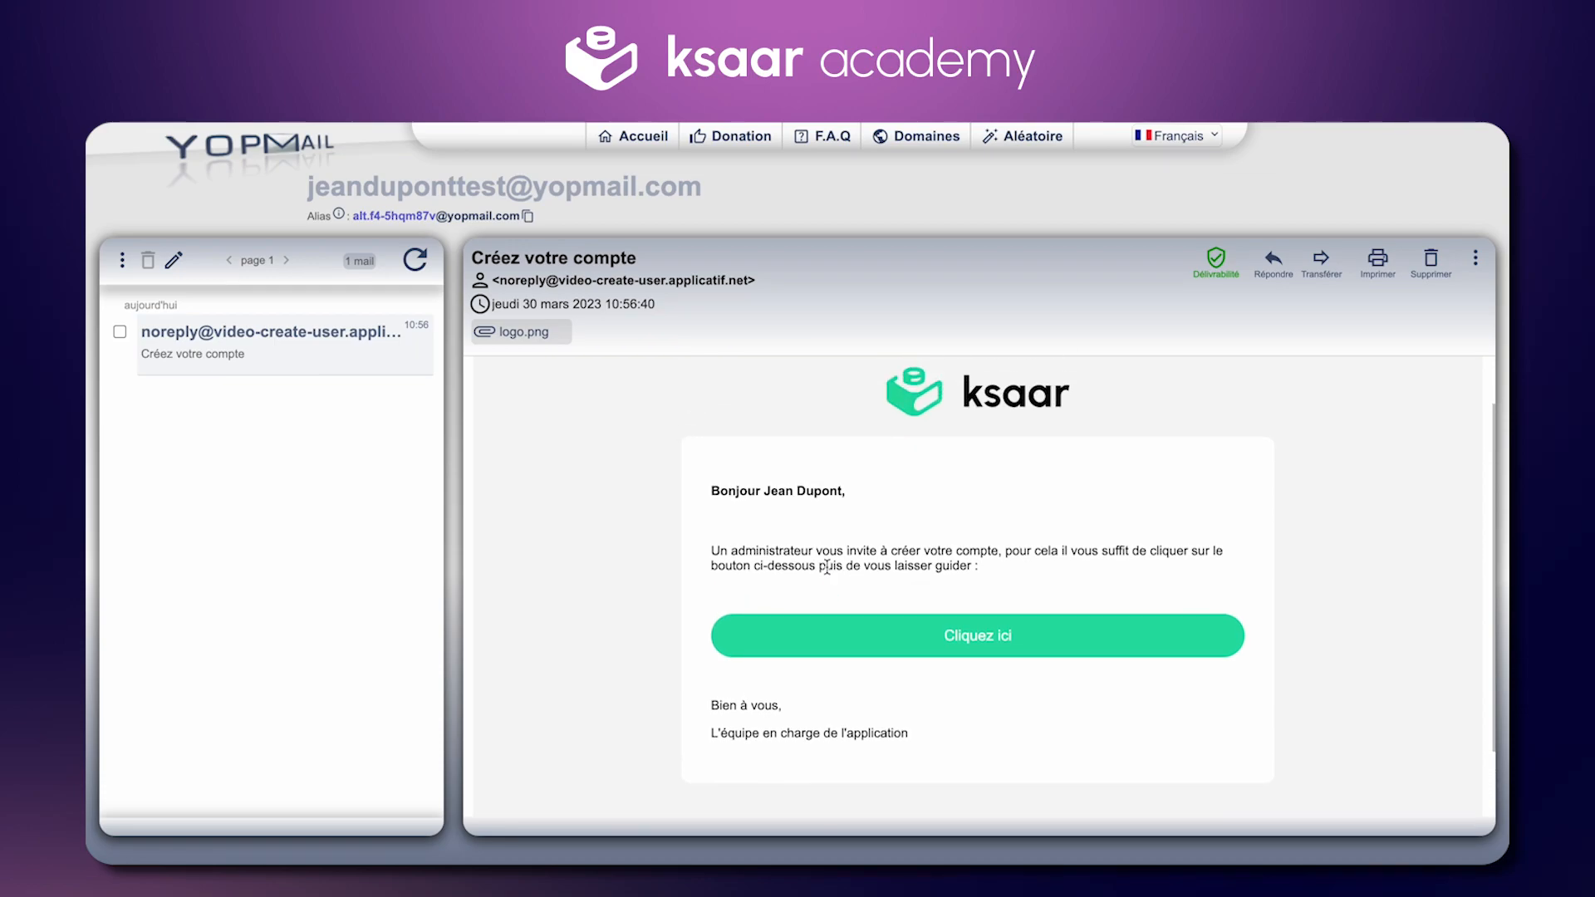
pyautogui.moveTo(797, 490); pyautogui.dragTo(853, 491)
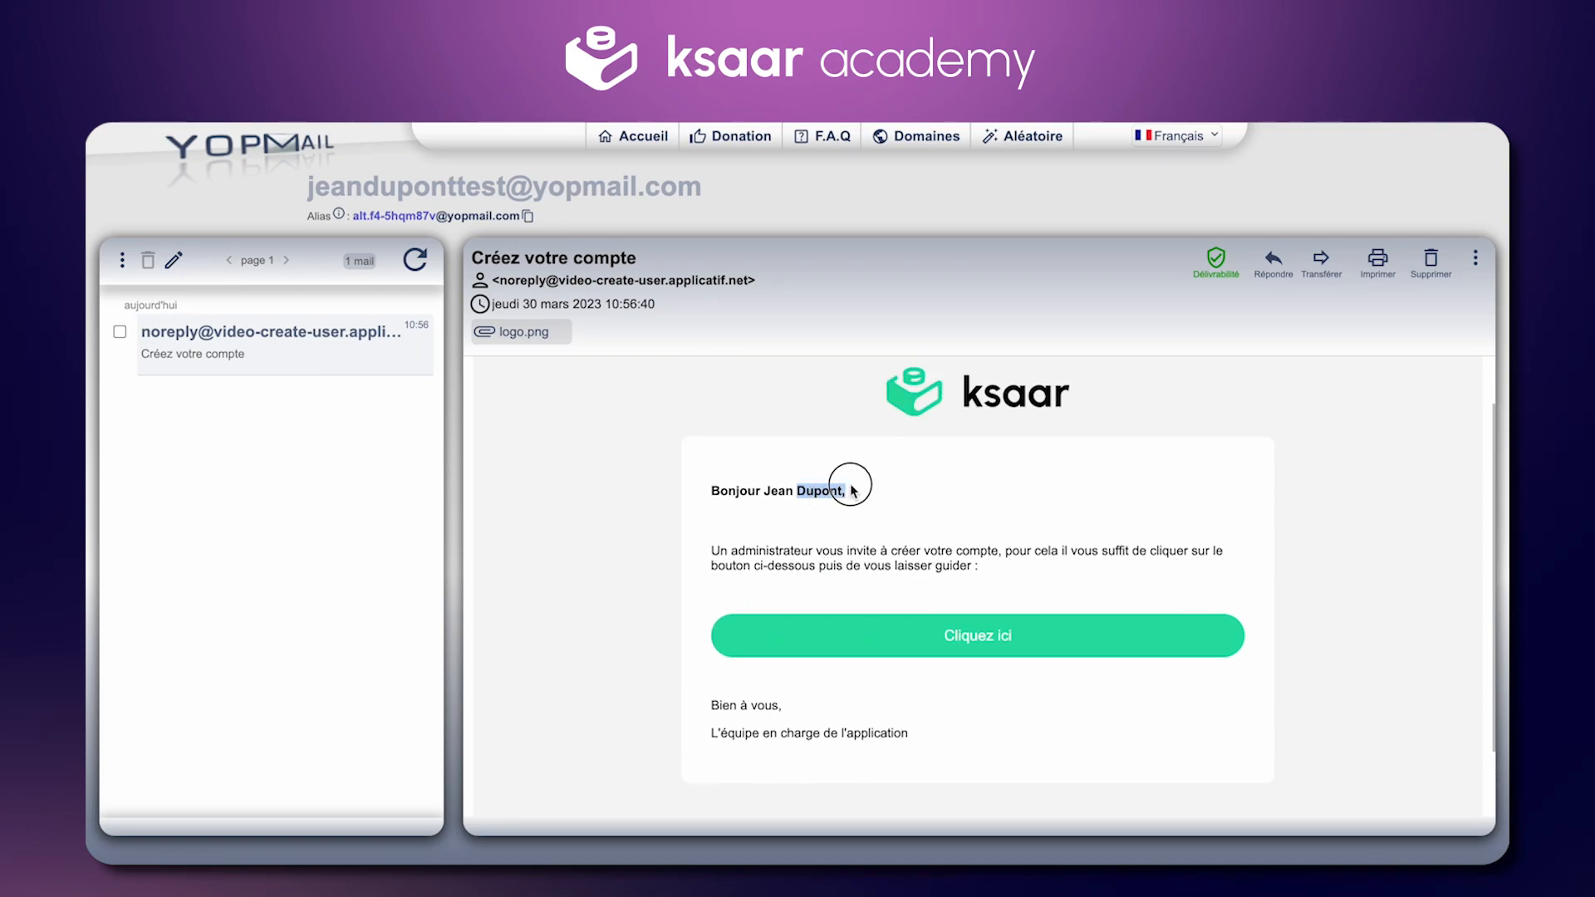
pyautogui.click(858, 497)
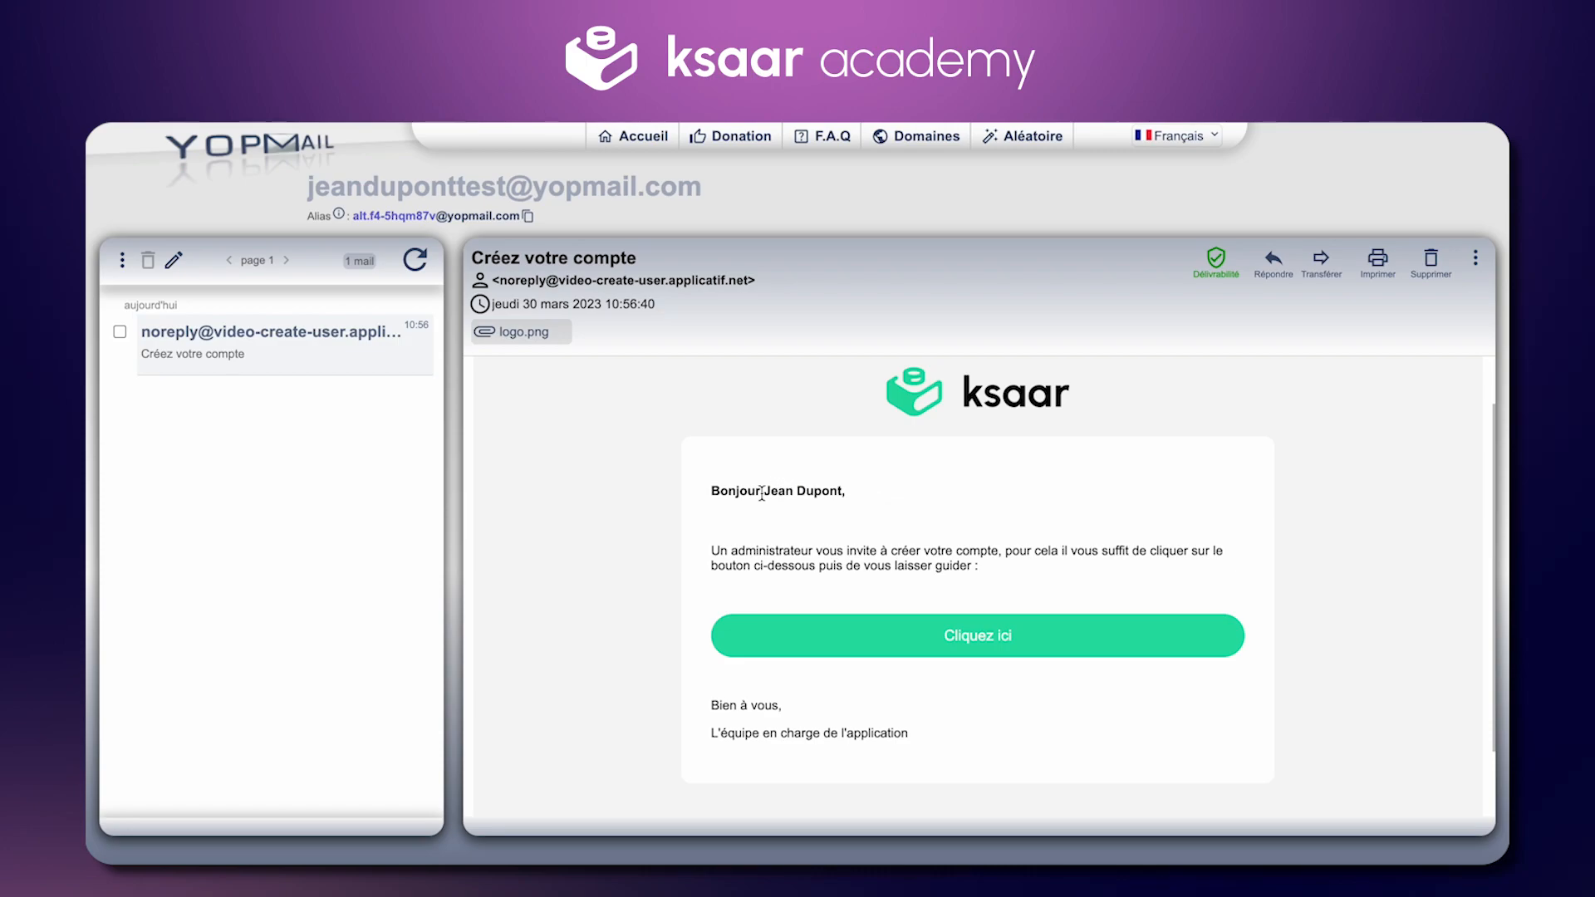
pyautogui.click(887, 648)
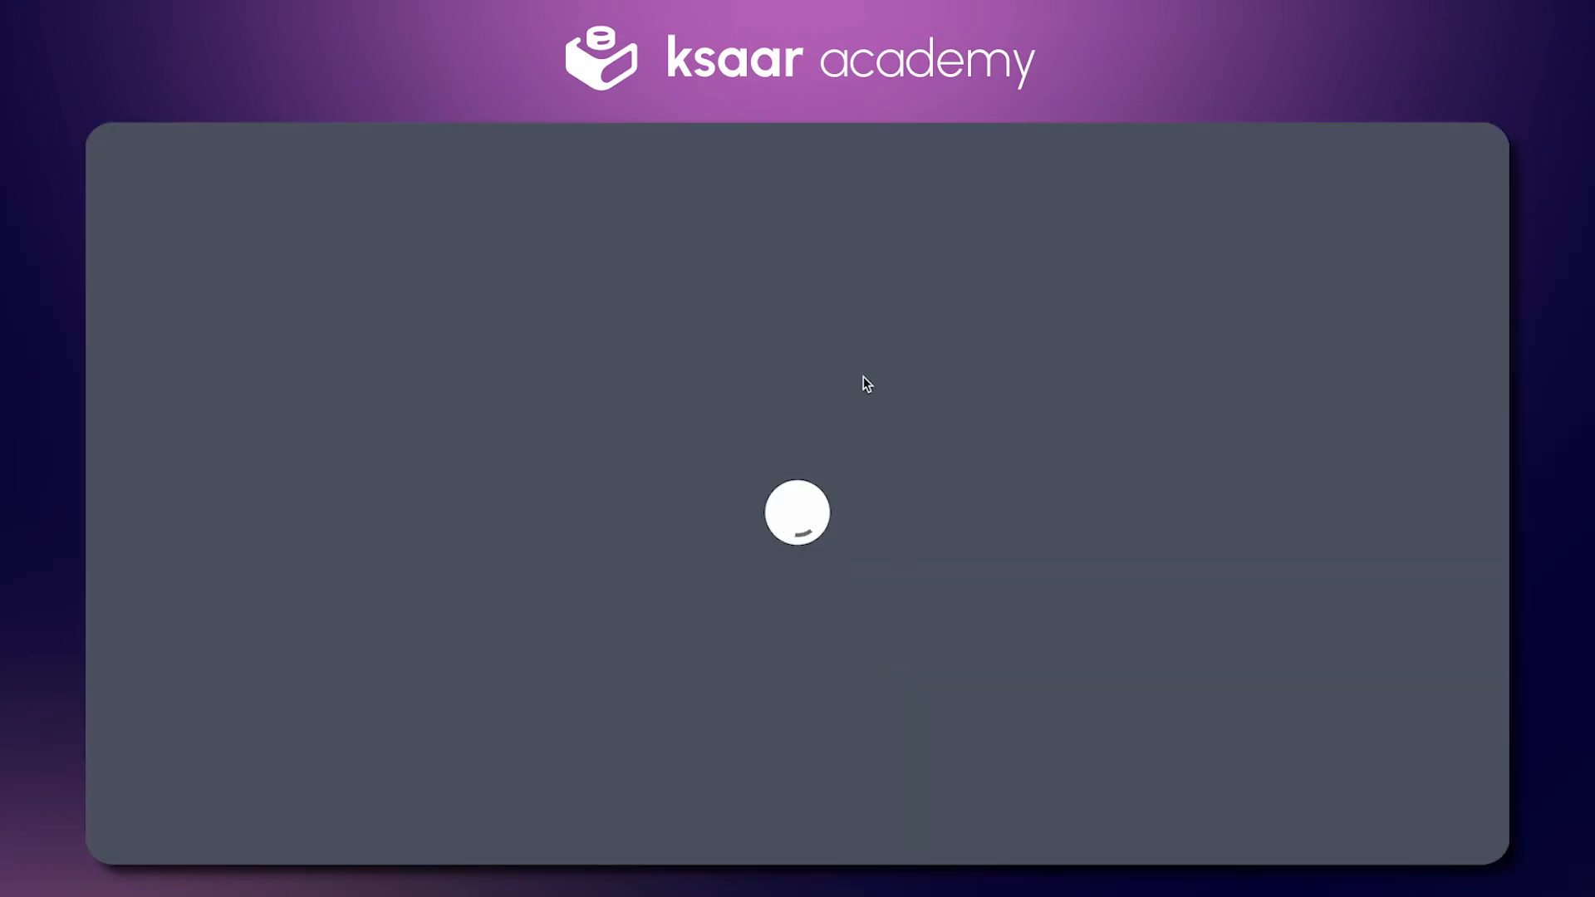
# Sign back in with the admin e-mail and password and dismiss the browser popup.
pyautogui.scroll(-1, 854, 387)
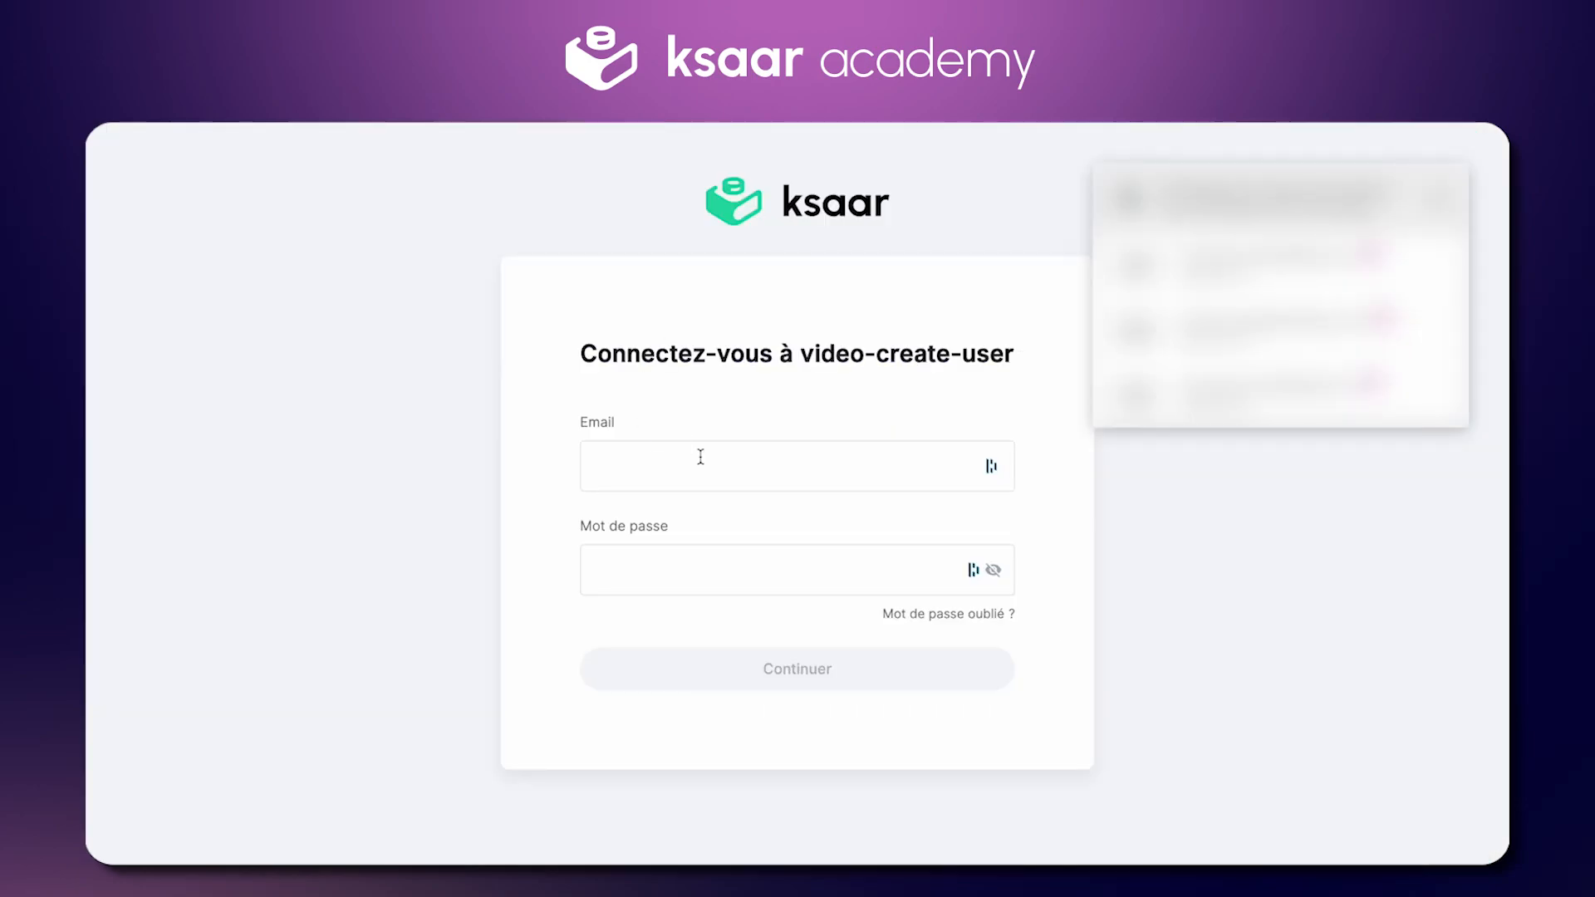
pyautogui.click(698, 458)
pyautogui.press('super+v')
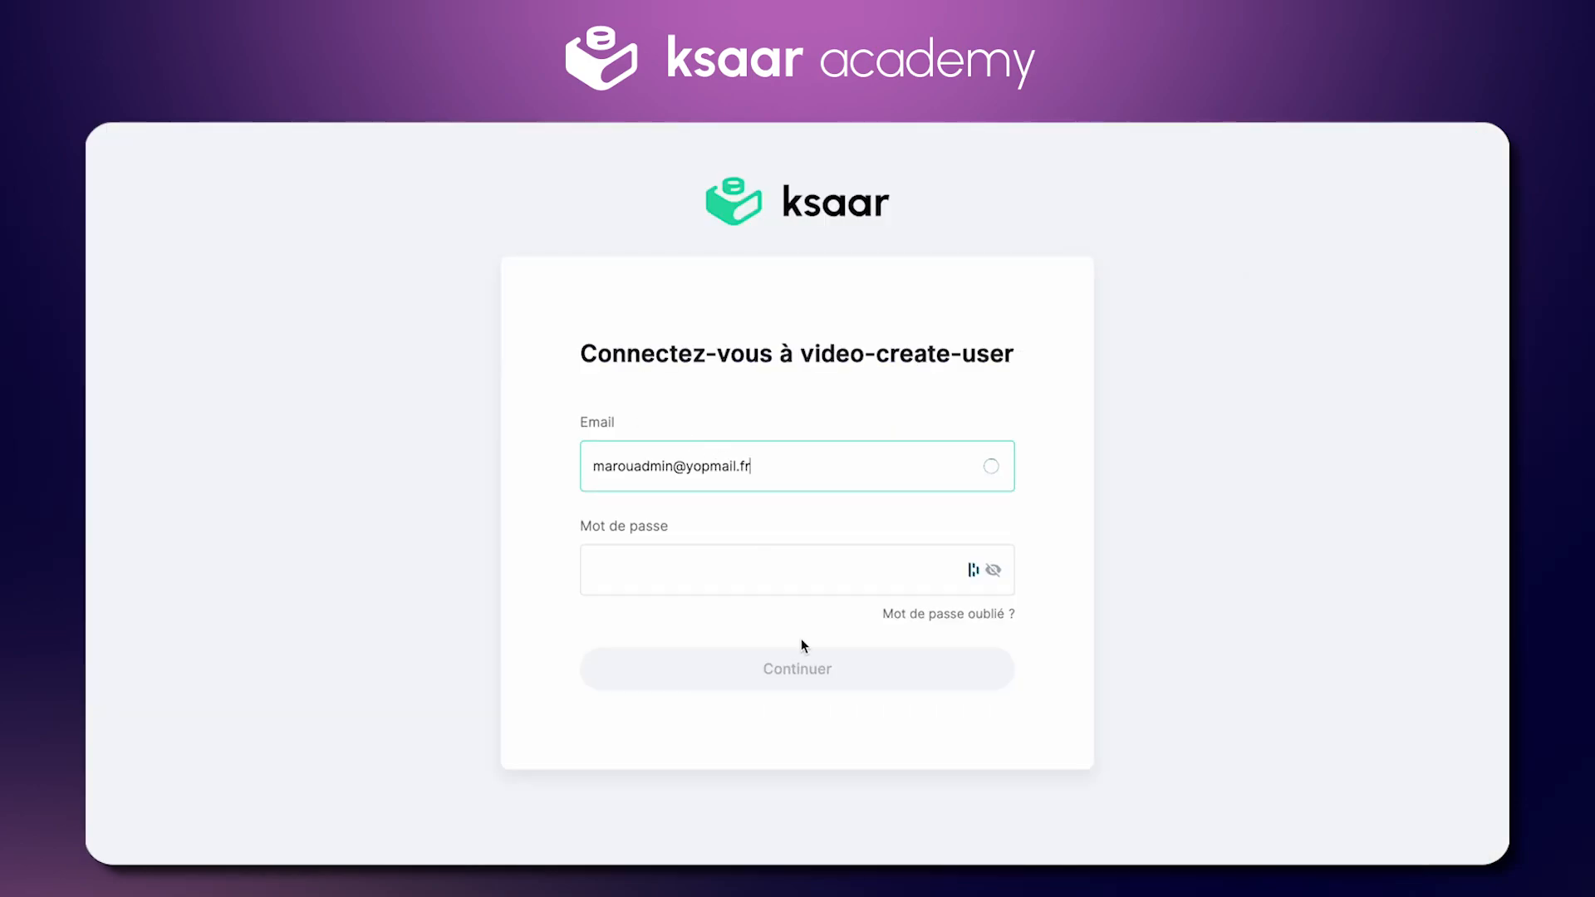
pyautogui.press('Tab')
pyautogui.write('•••••••••')
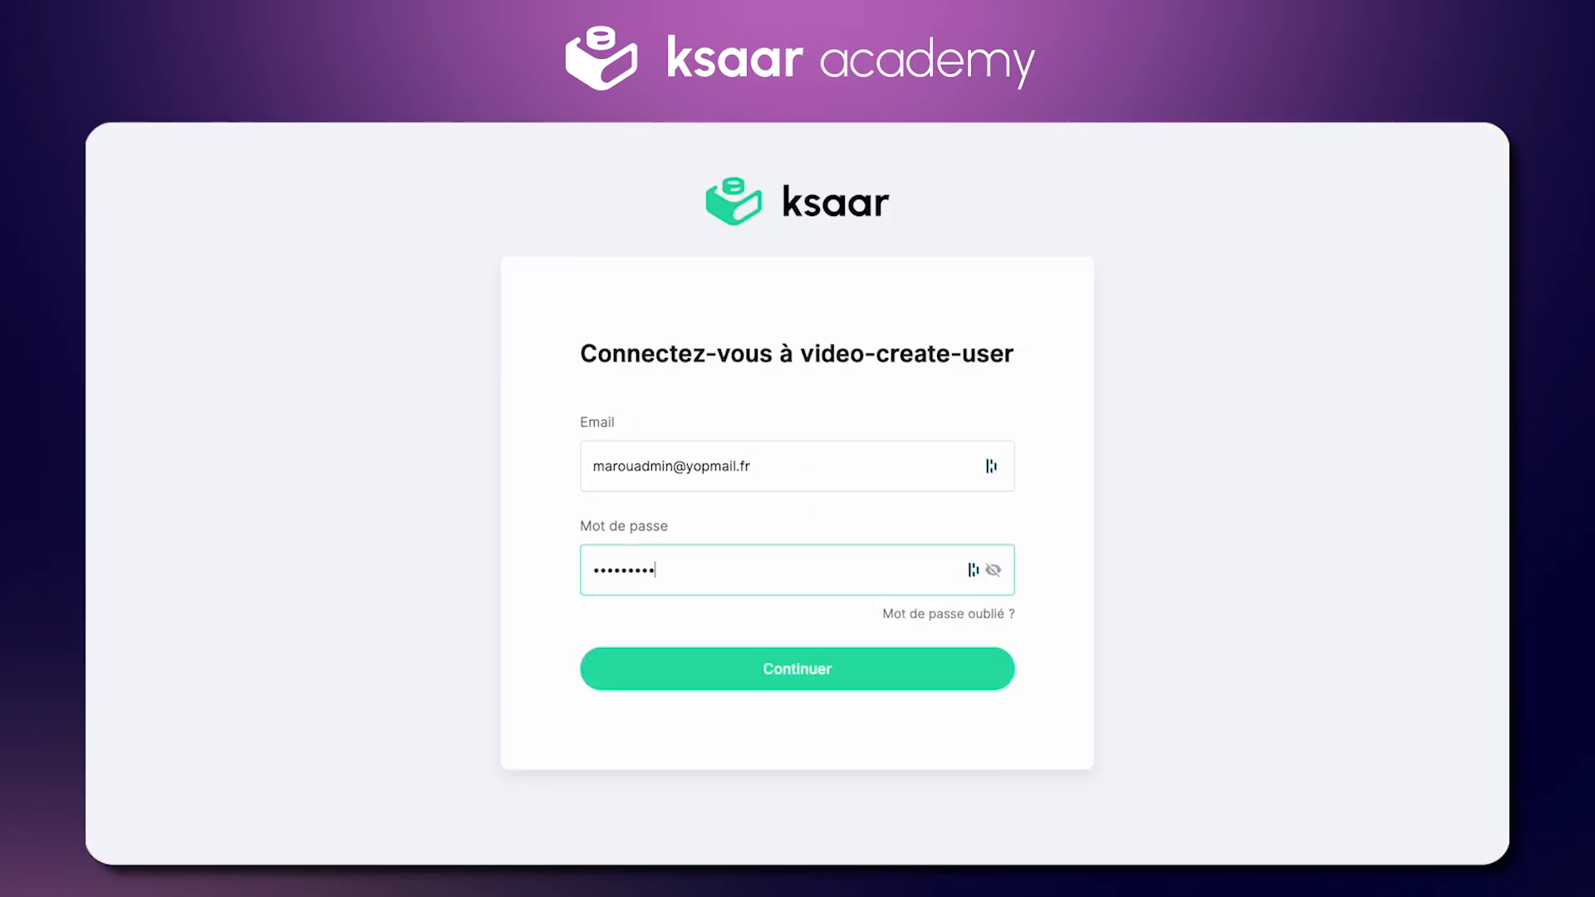
pyautogui.write('•')
pyautogui.press('Return')
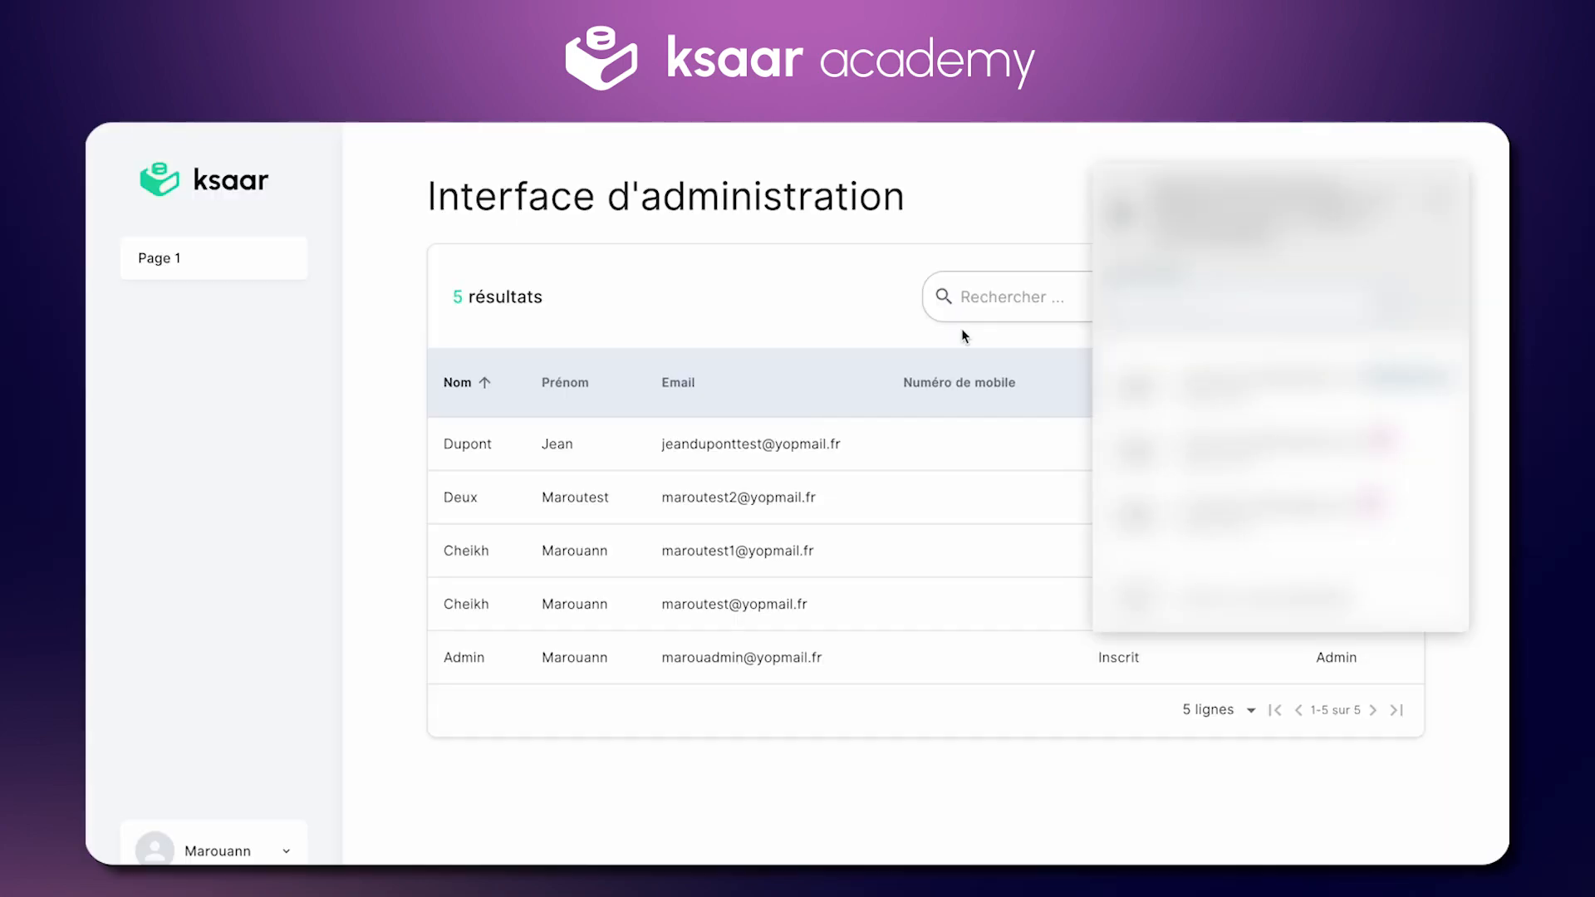
pyautogui.click(1443, 197)
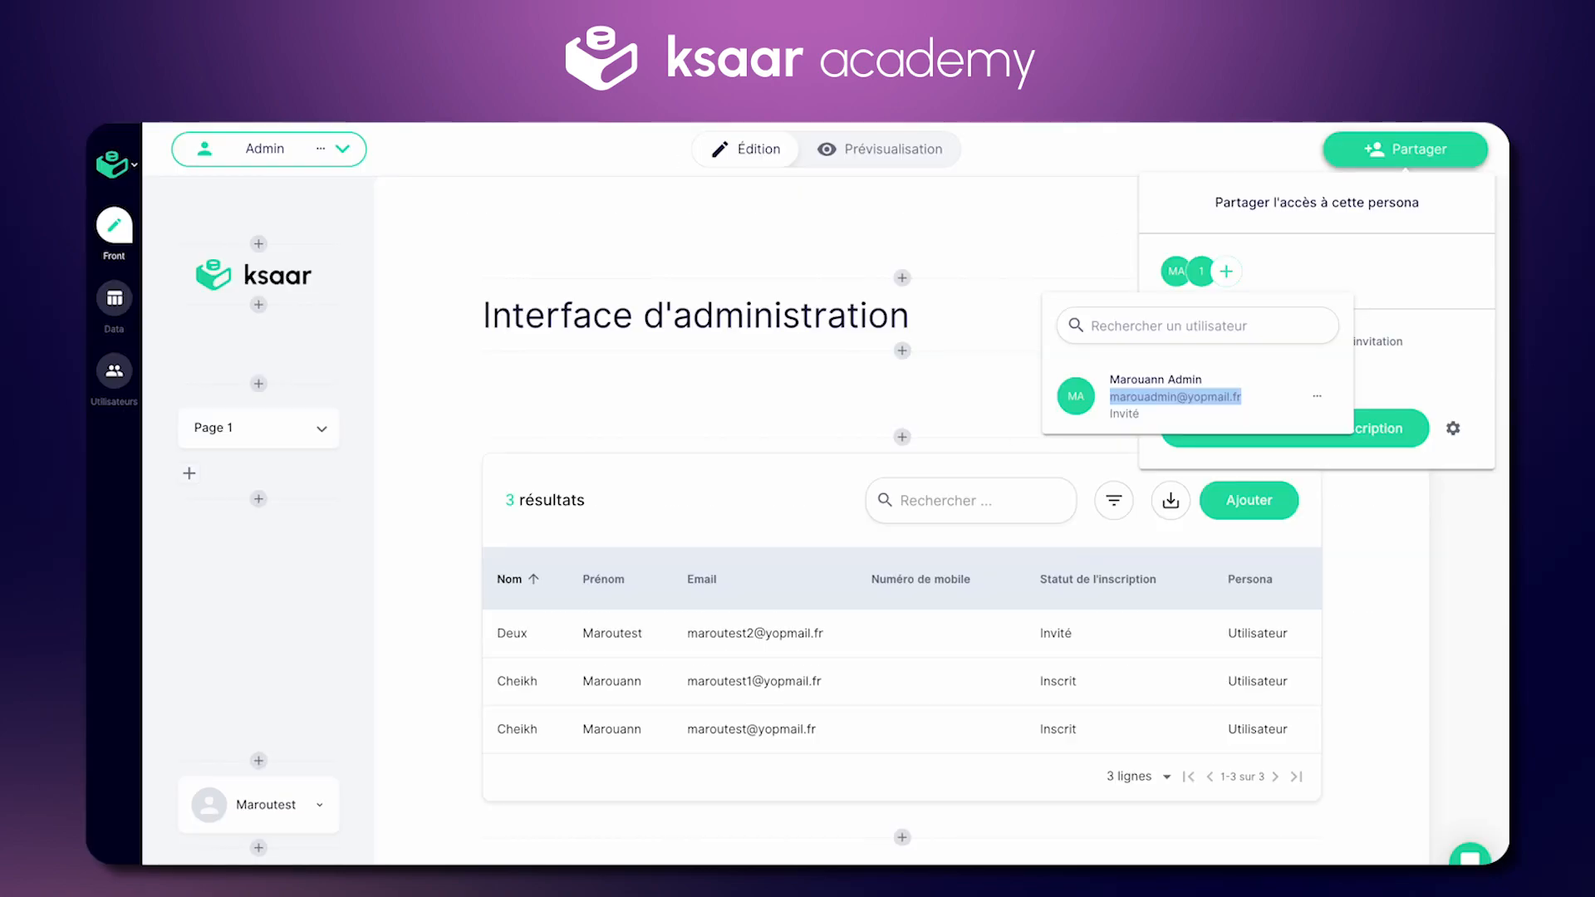
# Close the sharing panel, then enable deactivating, activating and e-mailing invitations in the user table.
pyautogui.click(955, 615)
pyautogui.click(1214, 568)
pyautogui.click(990, 633)
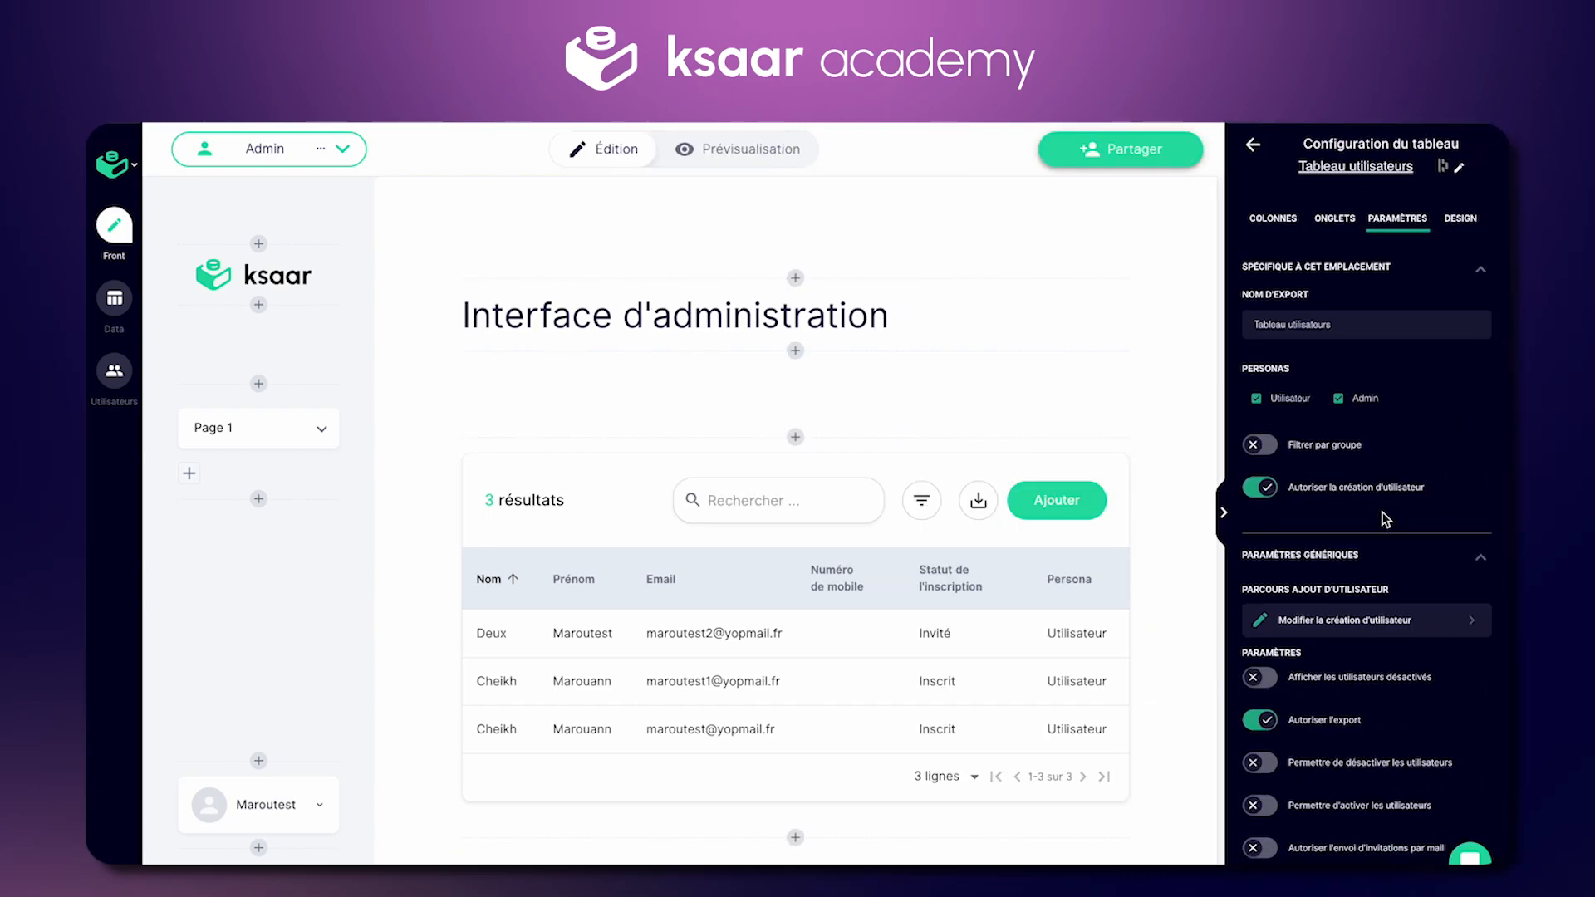
pyautogui.click(1263, 764)
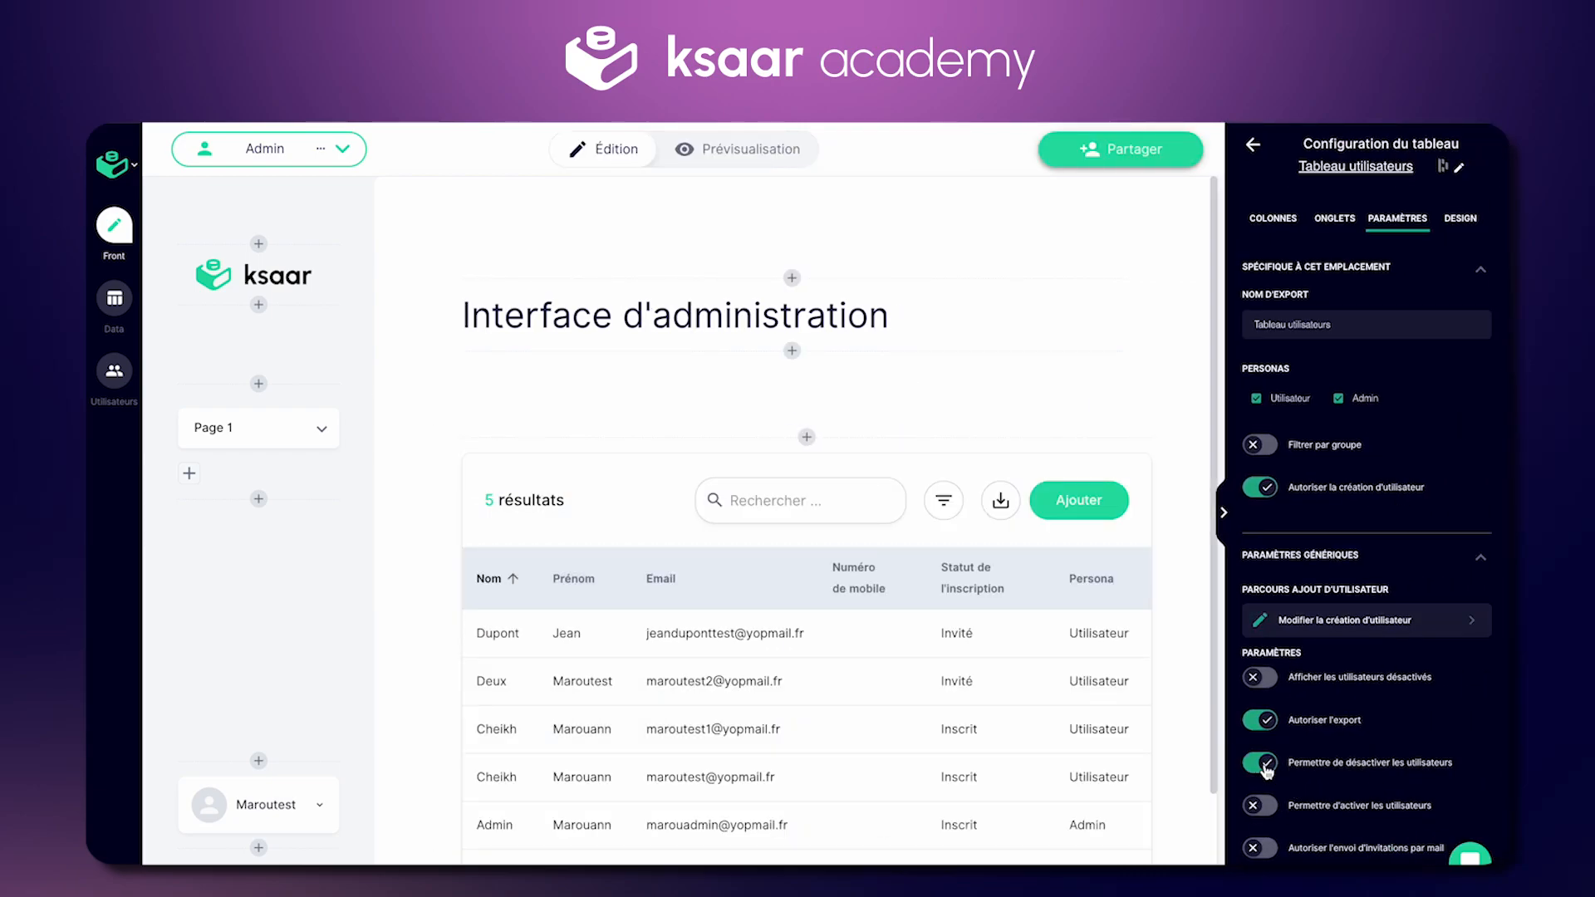
pyautogui.click(1251, 807)
pyautogui.click(1261, 849)
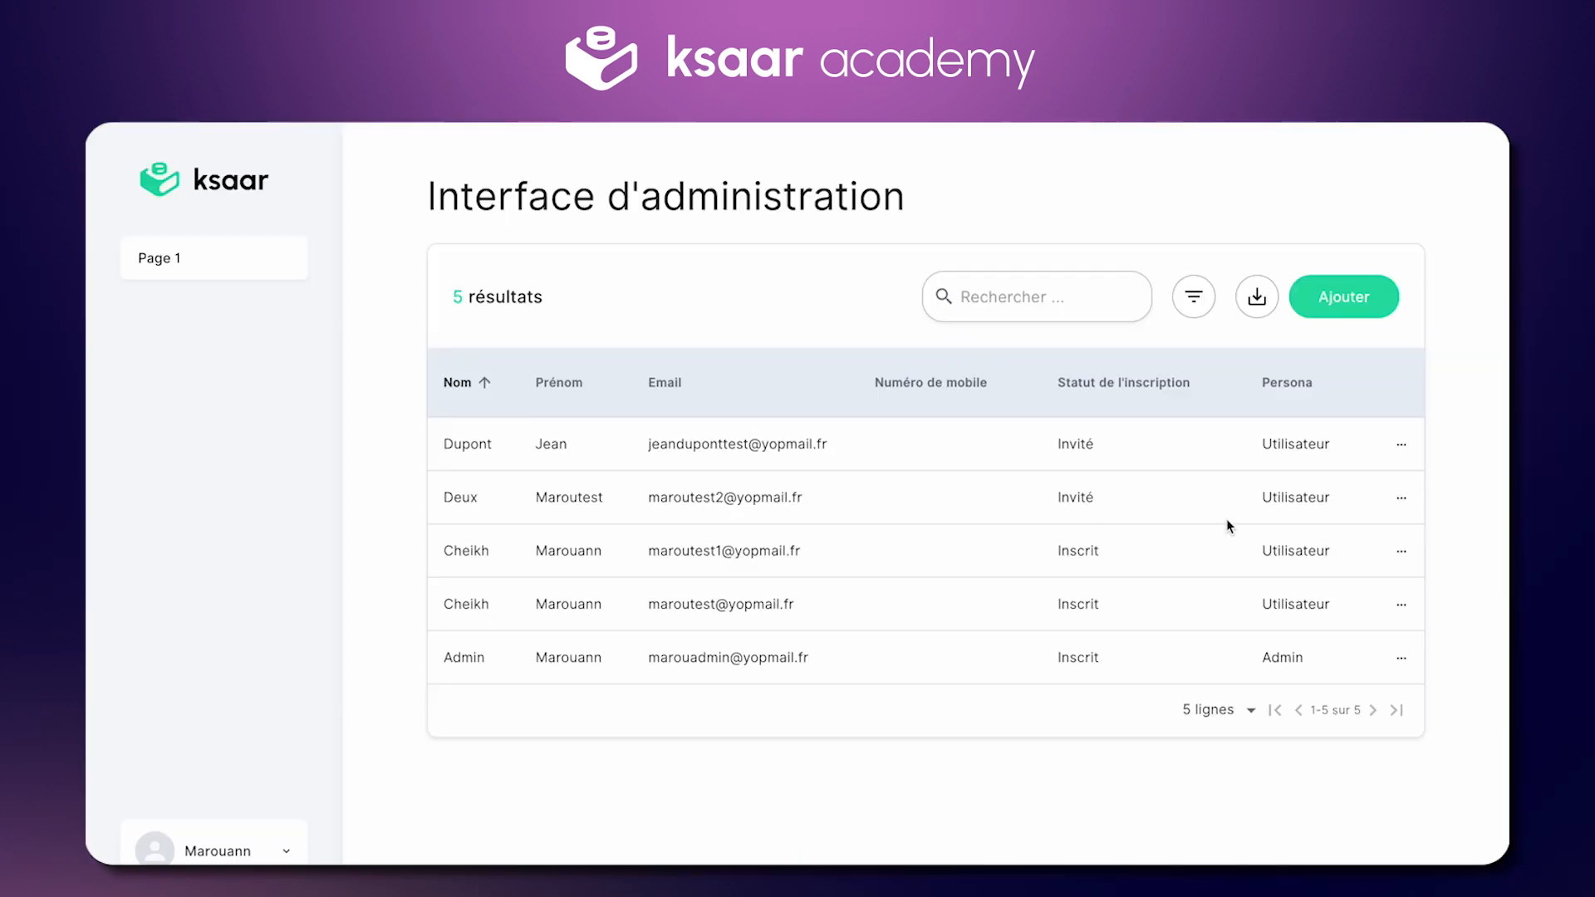
# Send the first user an invitation e-mail from their row's actions menu and confirm.
pyautogui.click(1401, 448)
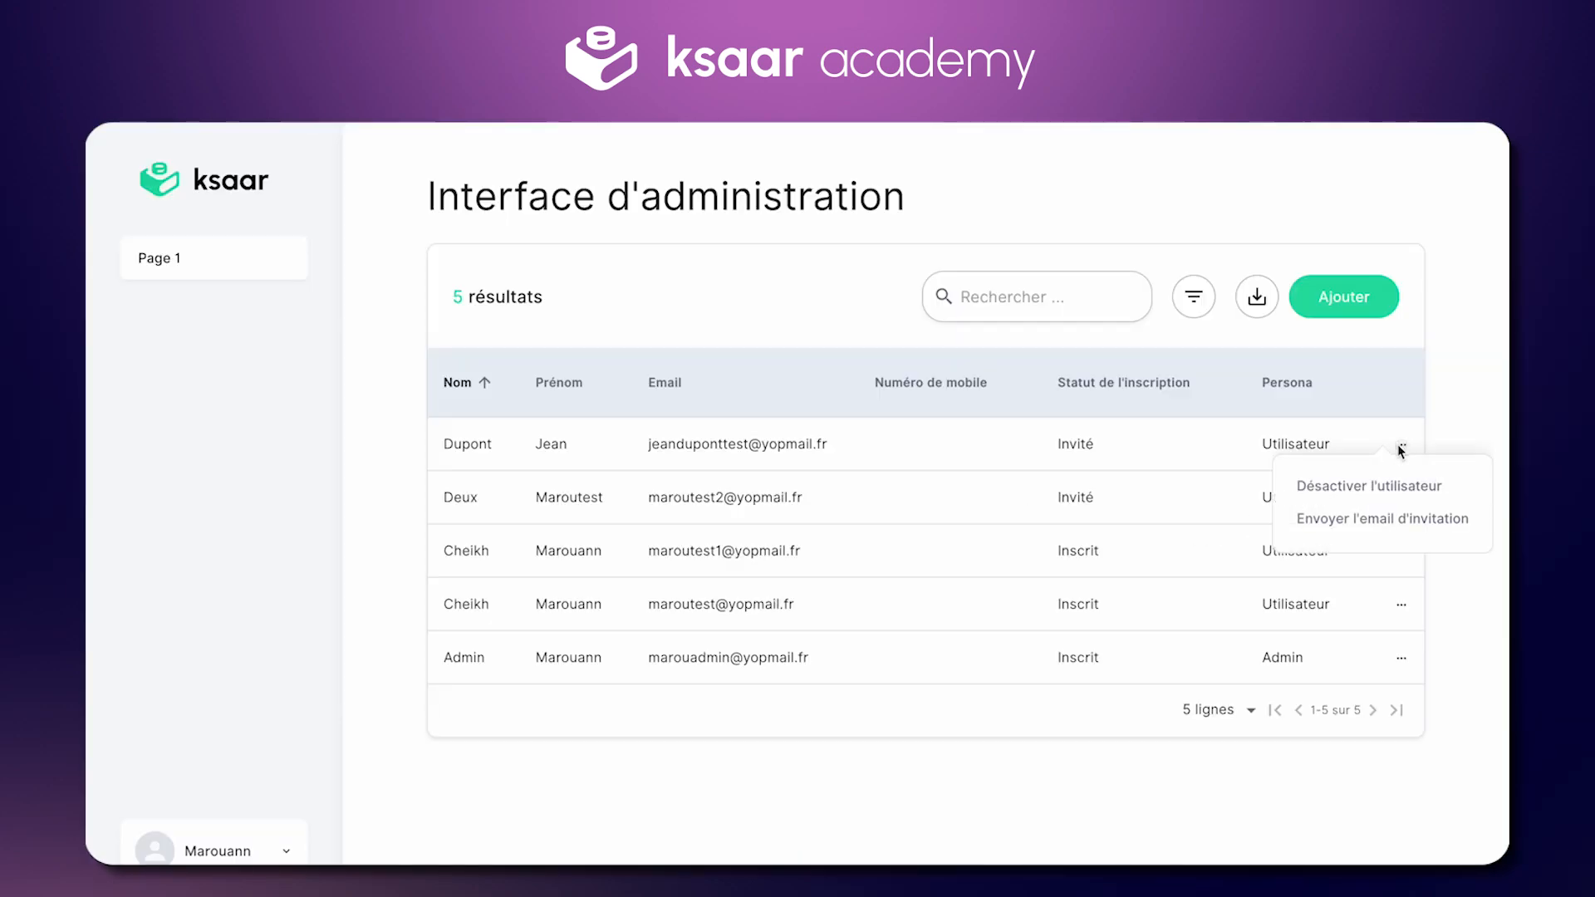
pyautogui.click(1379, 520)
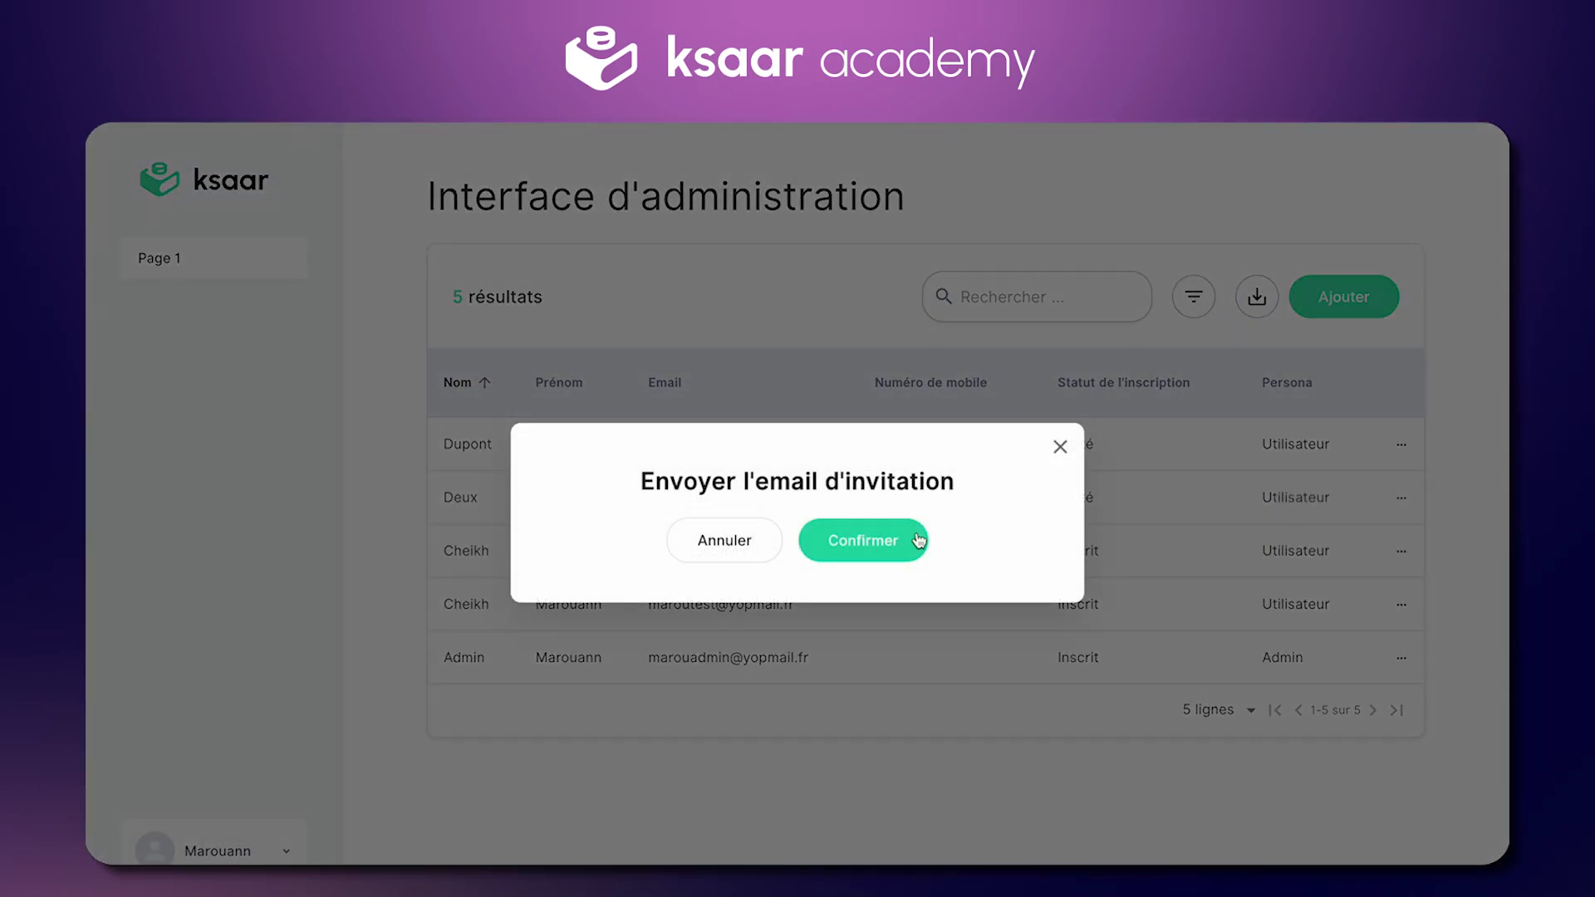
pyautogui.click(934, 539)
# Check the test address's YOPmail inbox for the invitation e-mail.
pyautogui.tripleClick(737, 449)
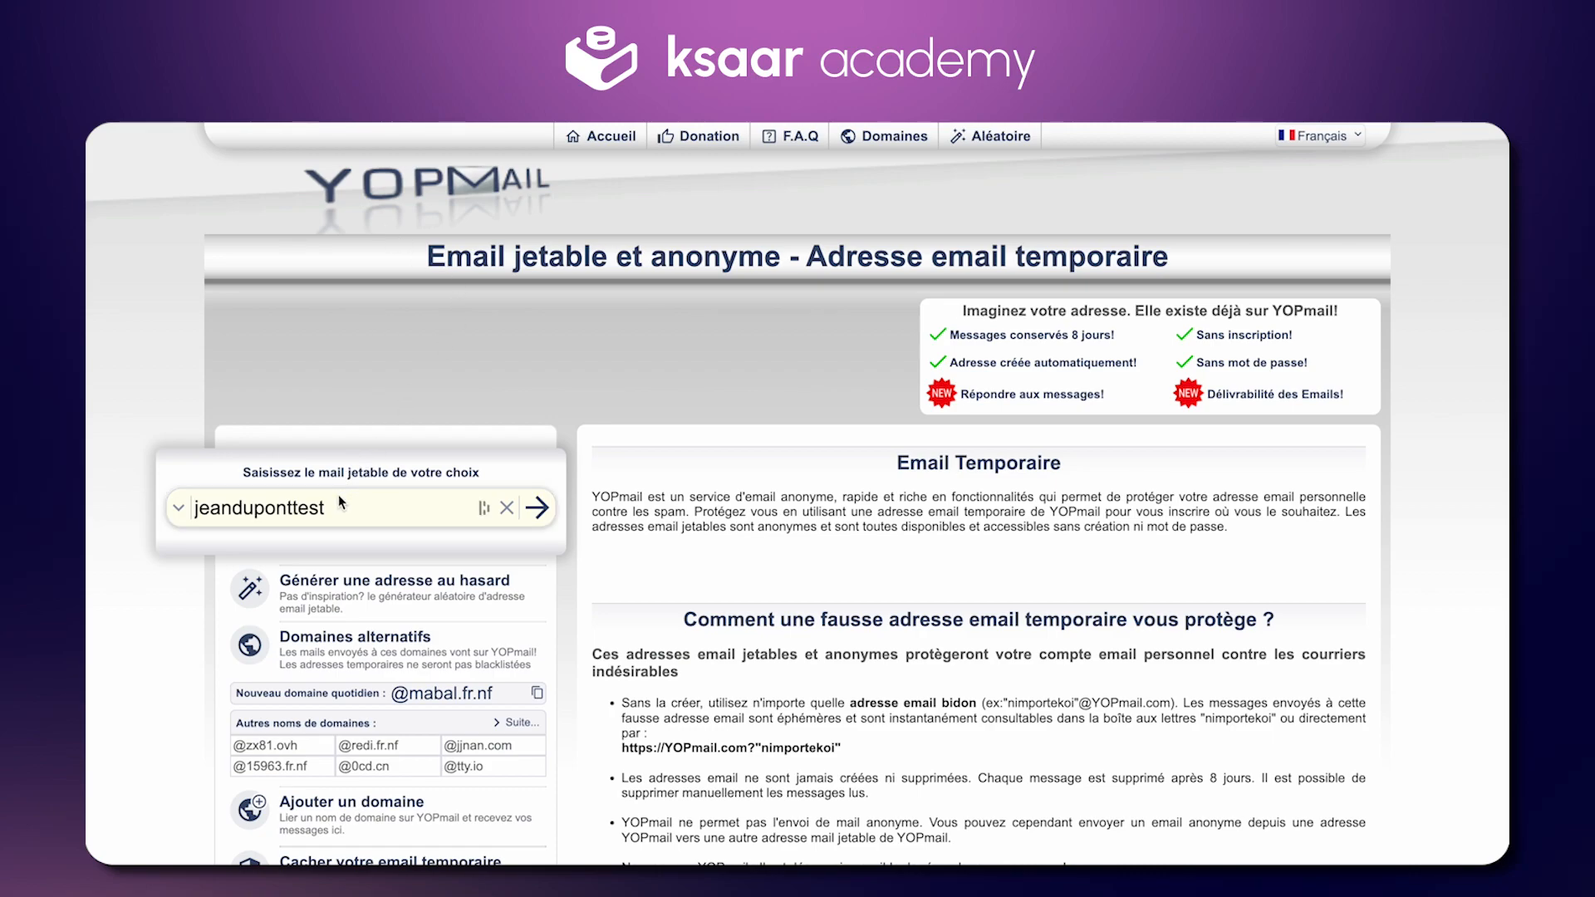
pyautogui.write('@yopmail.fr')
pyautogui.press('Return')
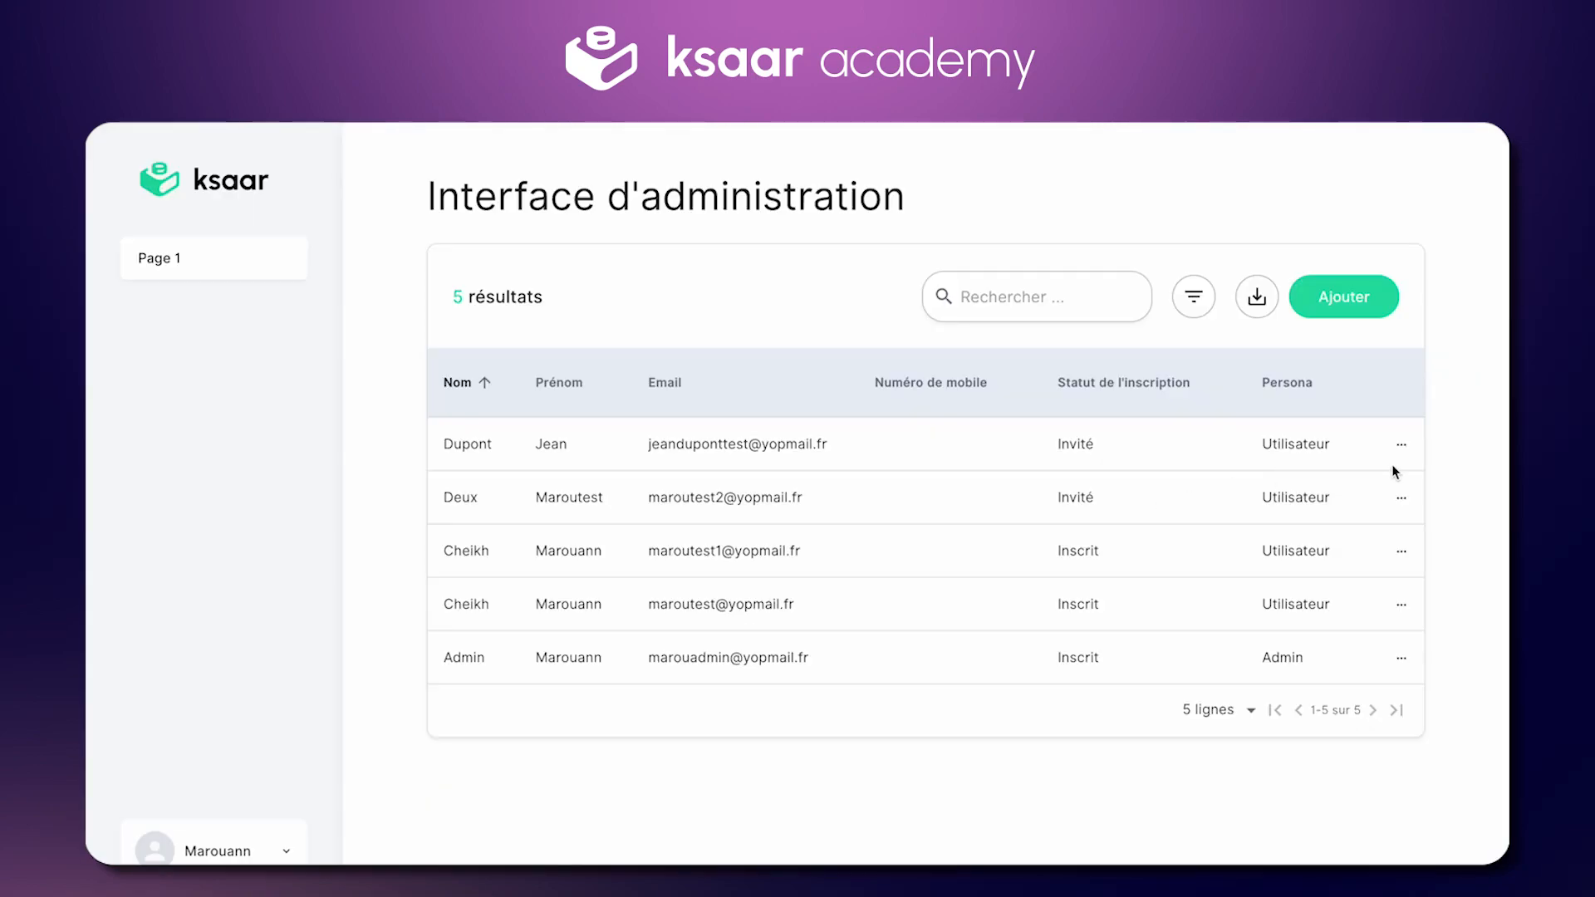
pyautogui.click(1400, 443)
pyautogui.click(1059, 511)
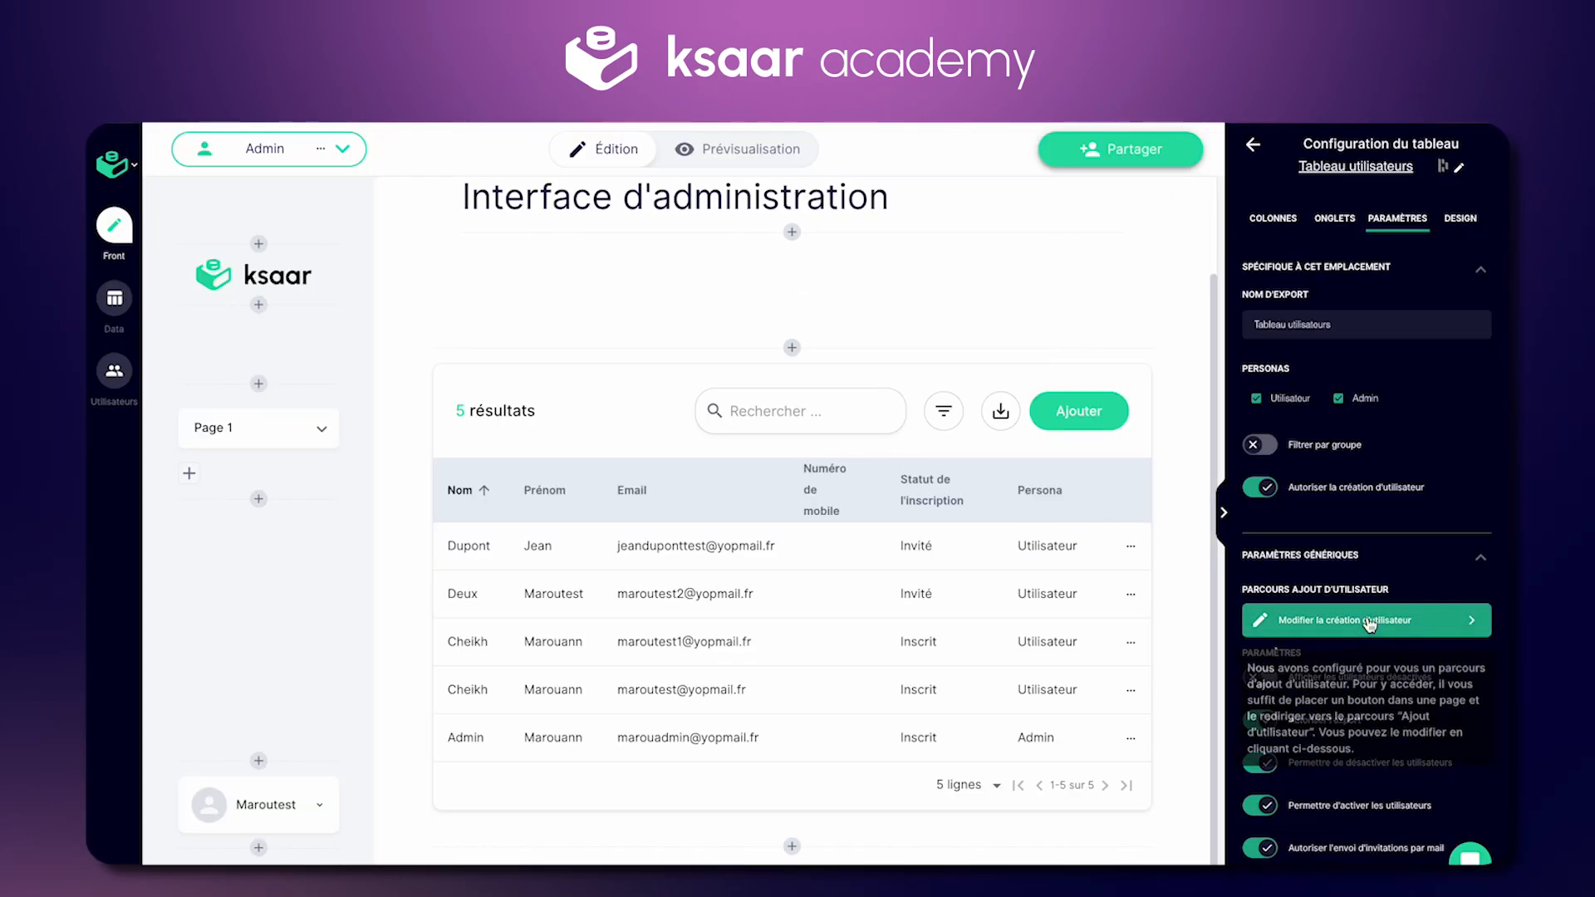
# In the Créer un utilisateur step, toggle Envoyer l'email d'invitation off and back on, then close.
pyautogui.click(1369, 621)
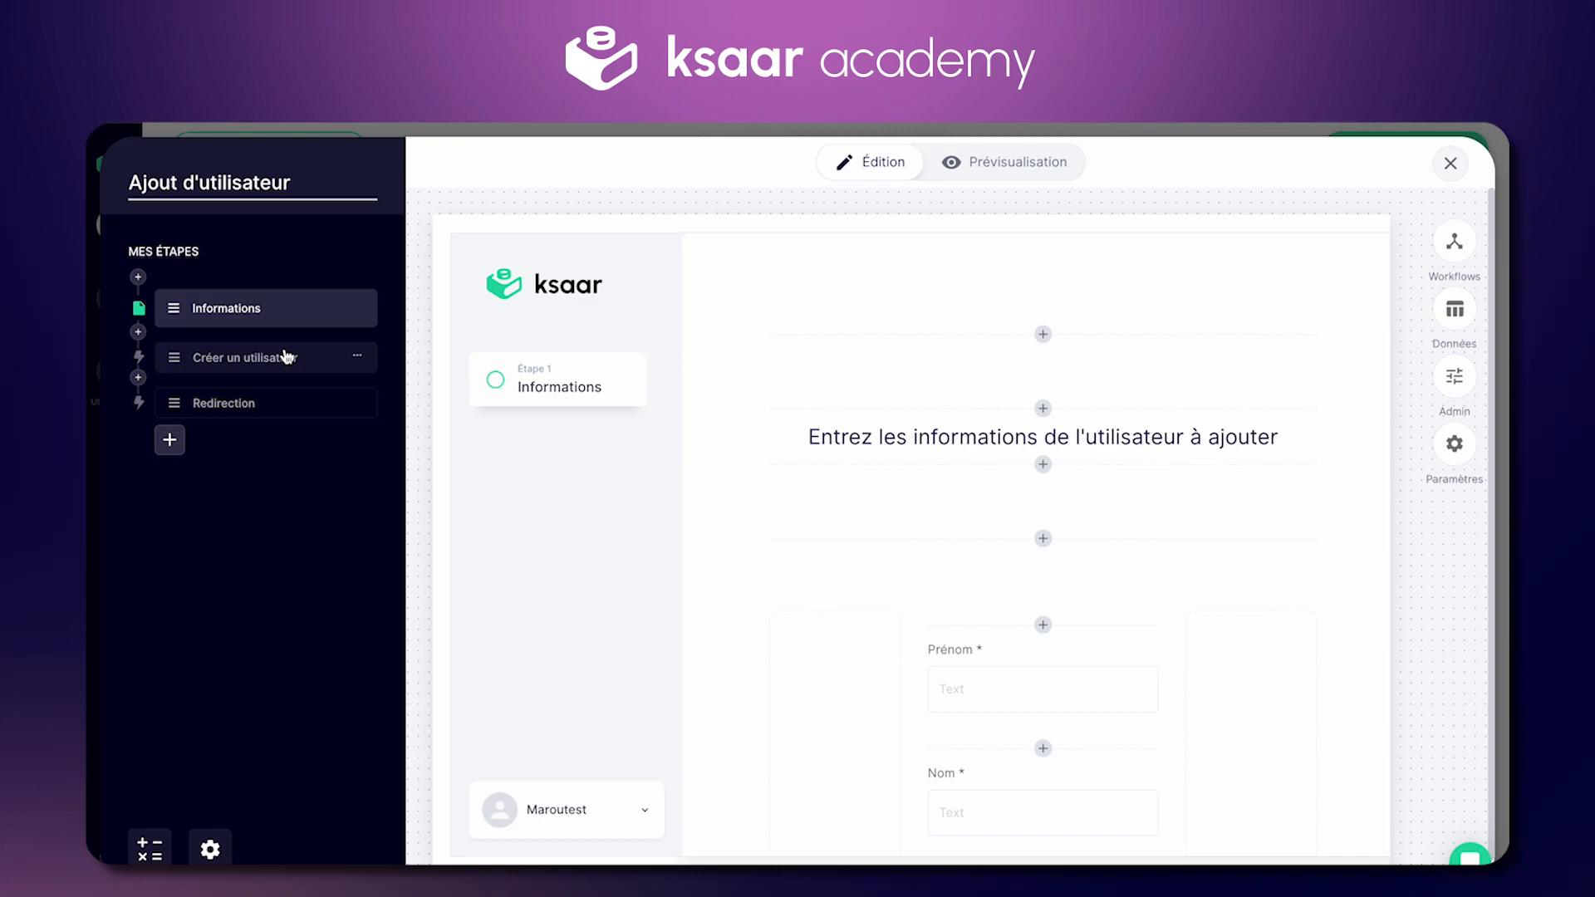
pyautogui.click(285, 356)
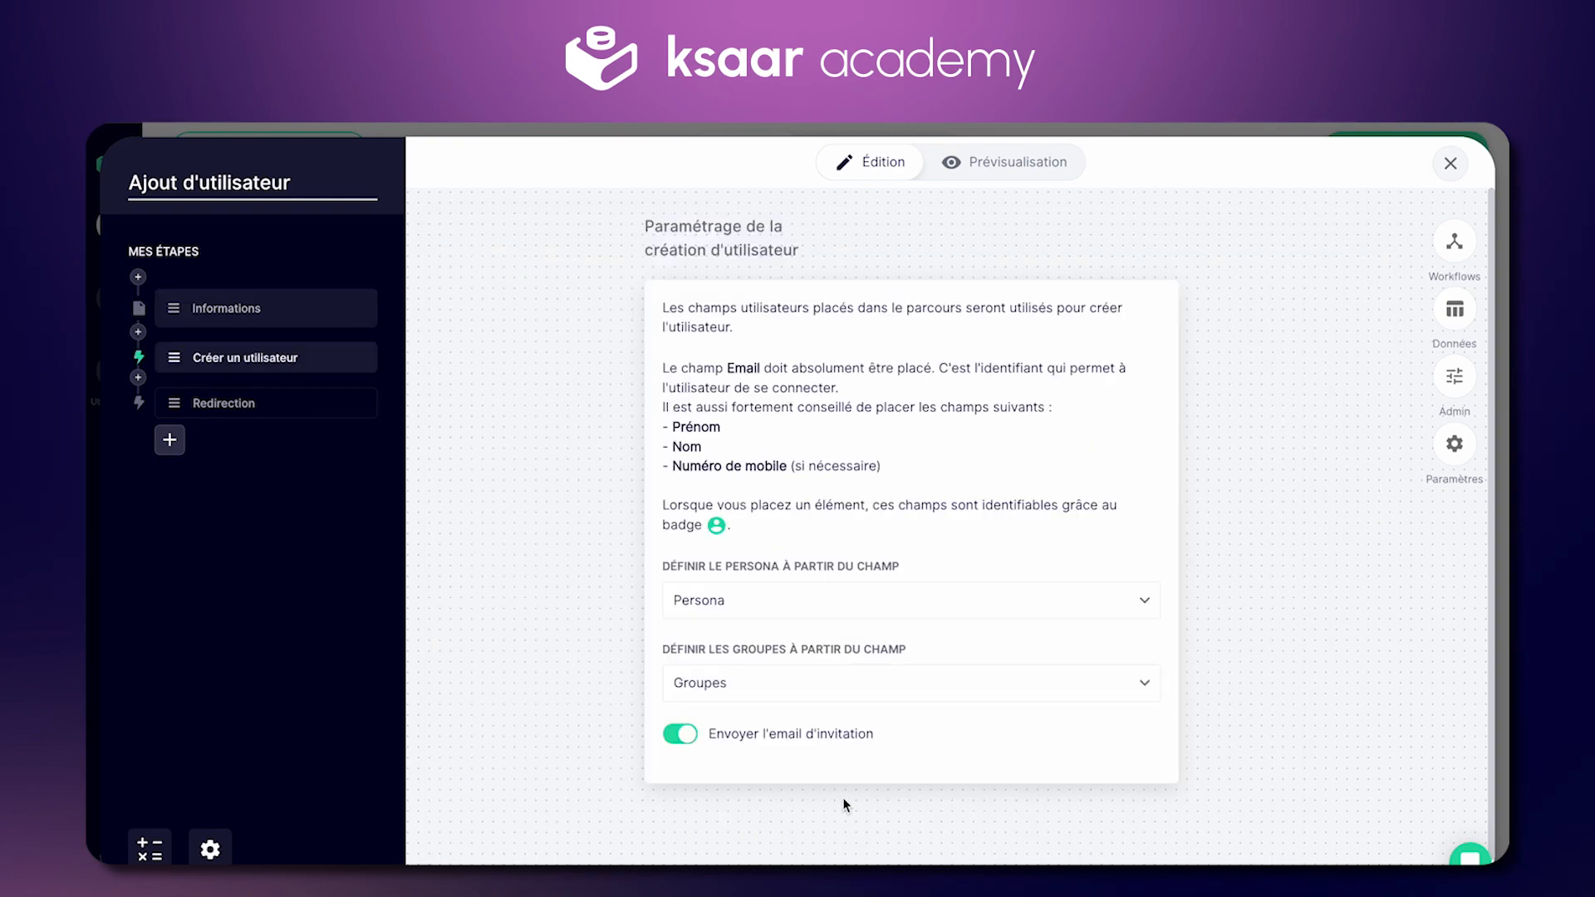
pyautogui.click(679, 737)
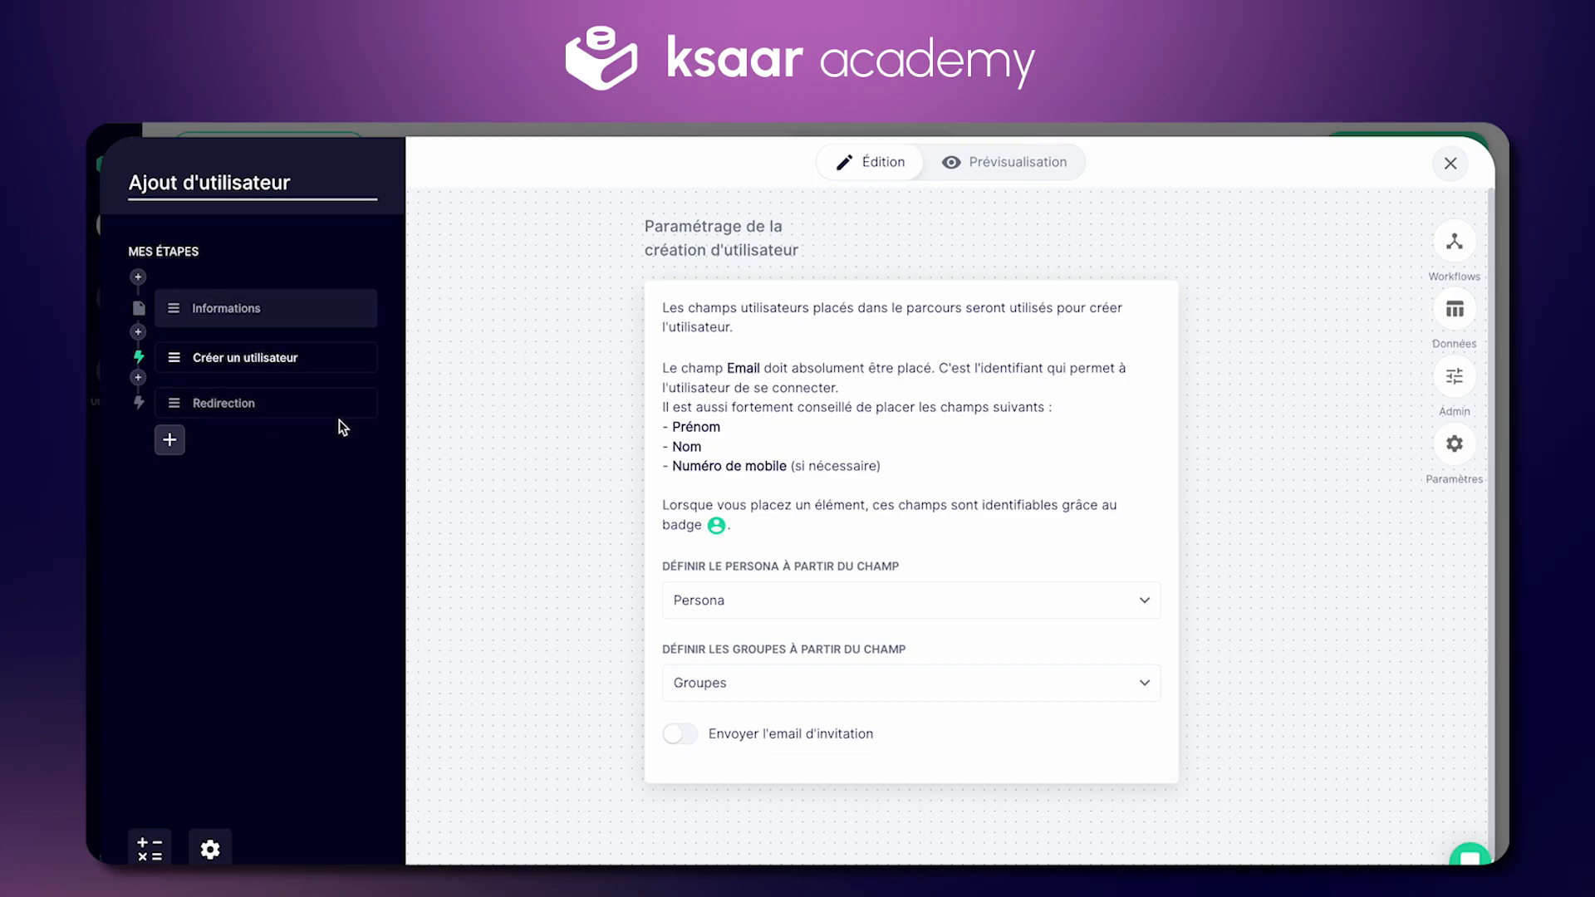
pyautogui.click(688, 749)
pyautogui.click(1450, 166)
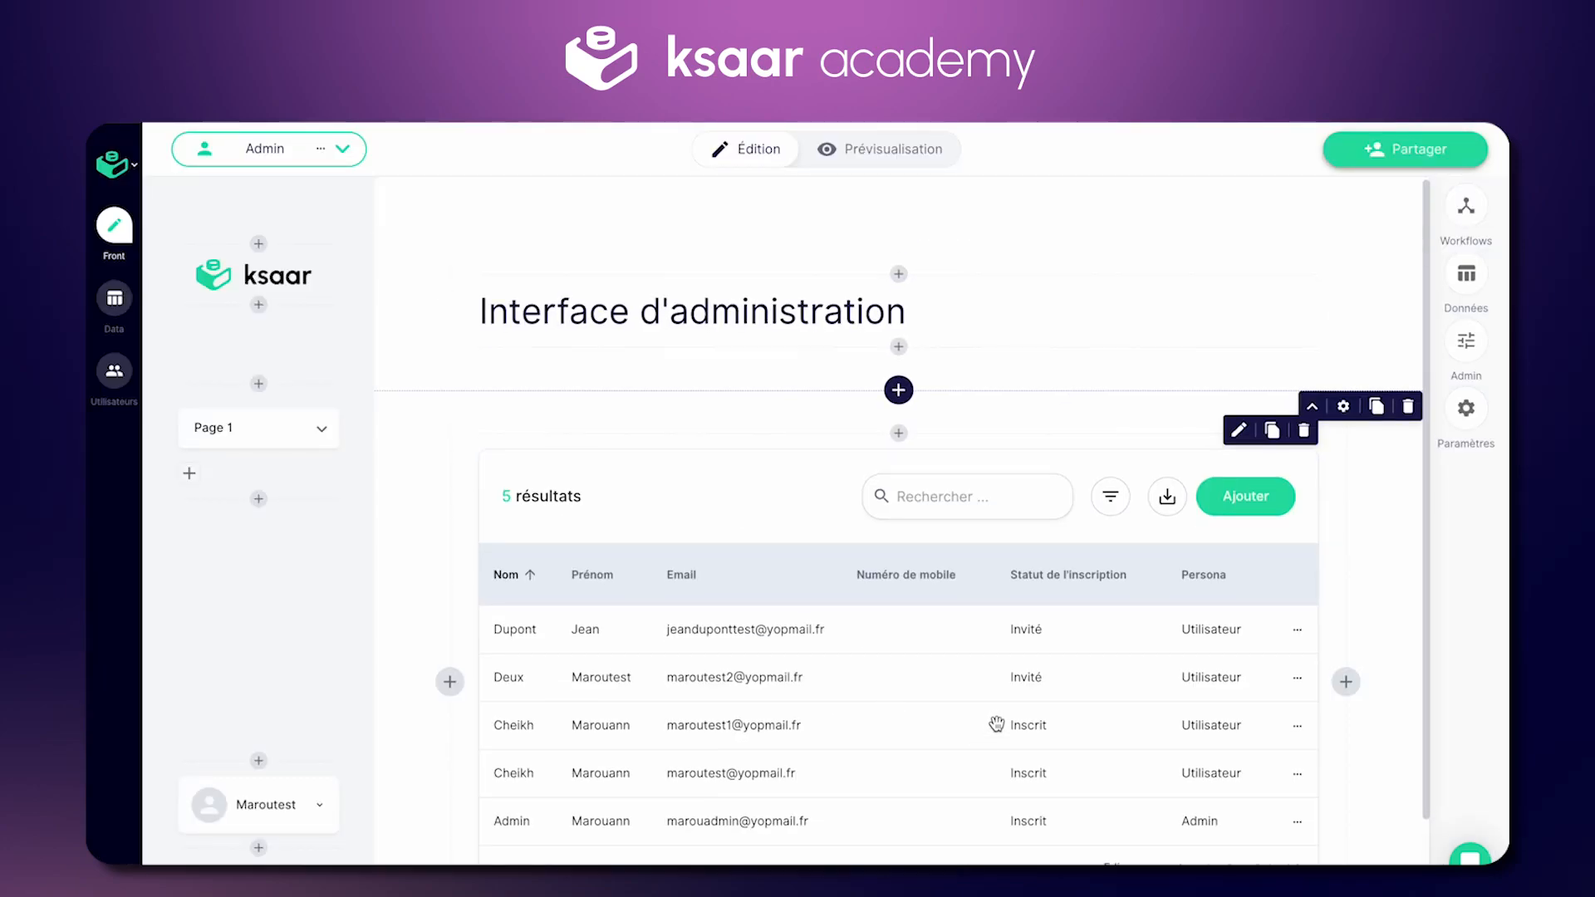
# Scroll down the administration page to reach the workflows list.
pyautogui.scroll(-1, 997, 727)
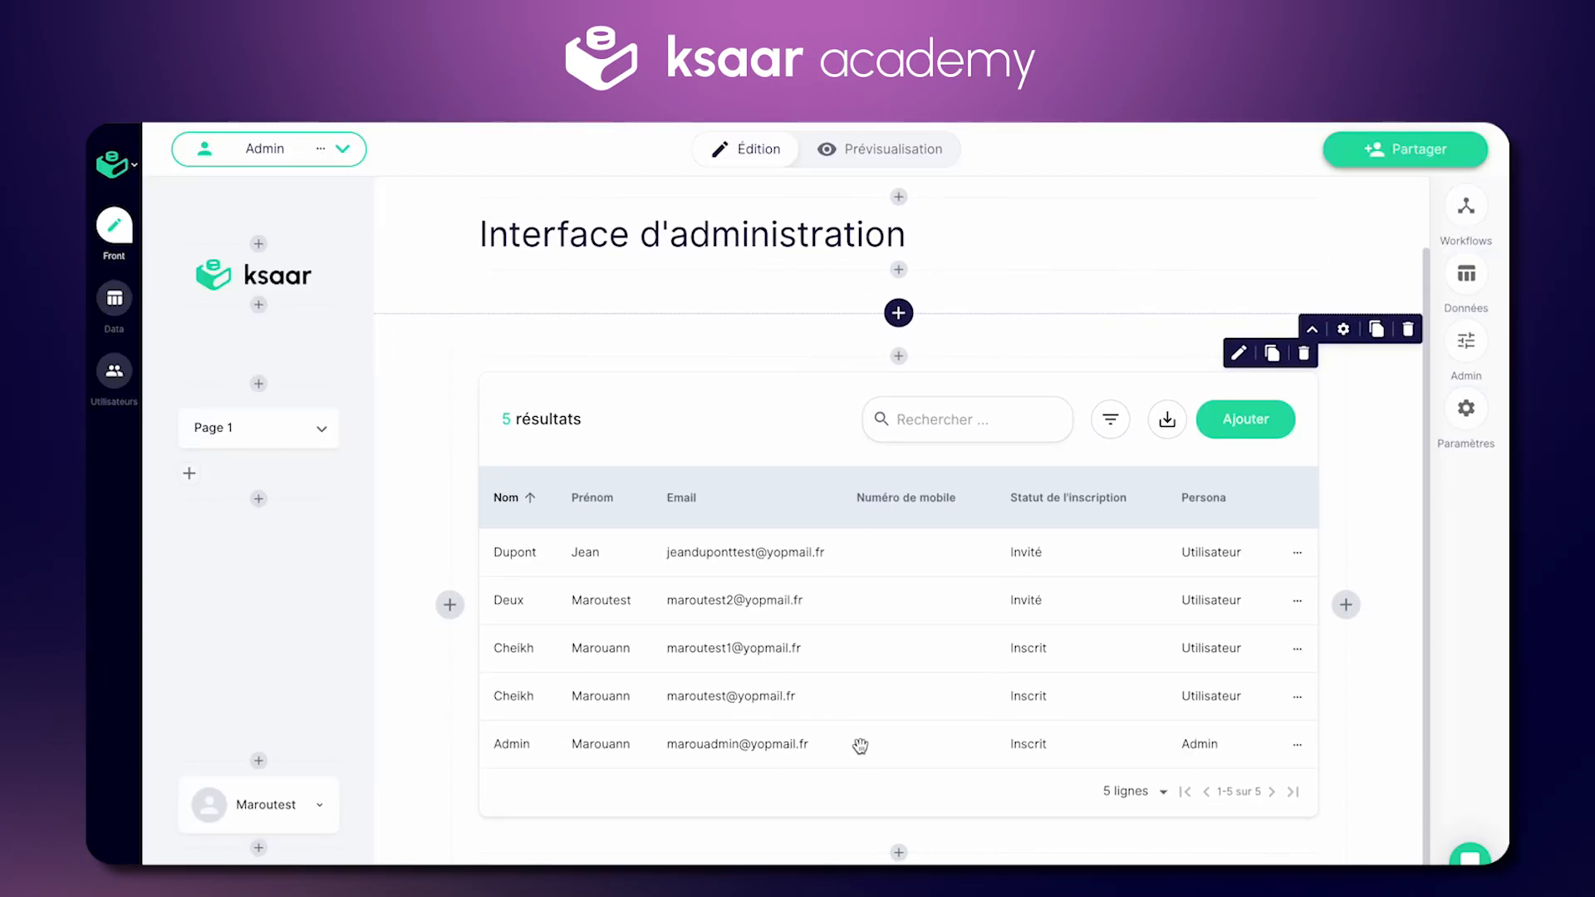
pyautogui.scroll(-1, 861, 688)
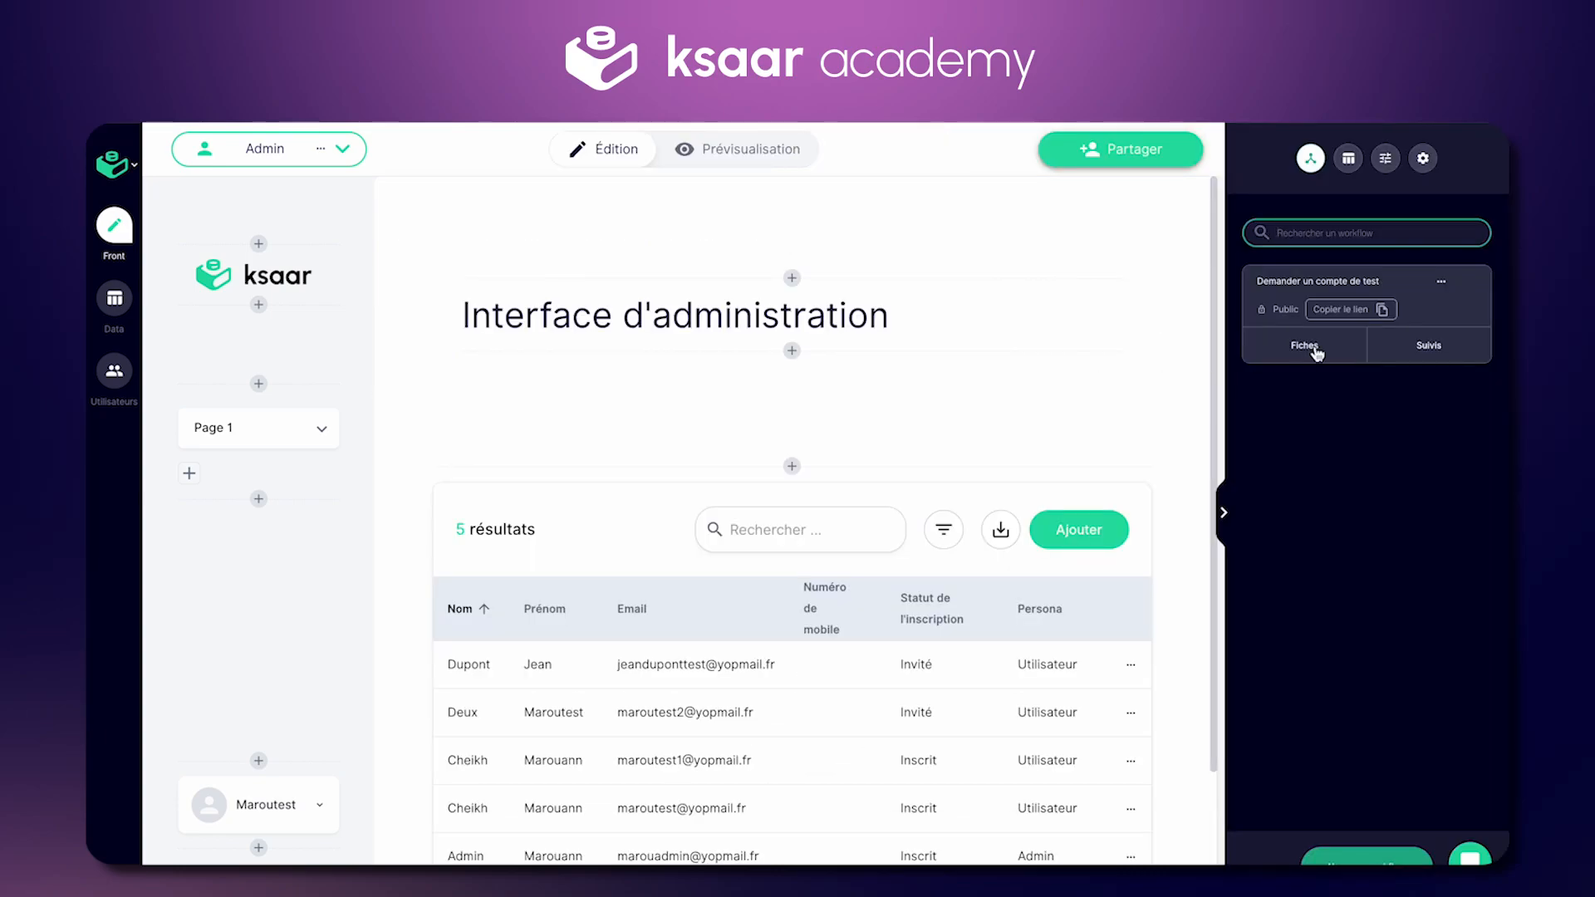
# In the Demander un compte de test form, add a Prénom text field with identifier Demande_Prenom.
pyautogui.click(1414, 309)
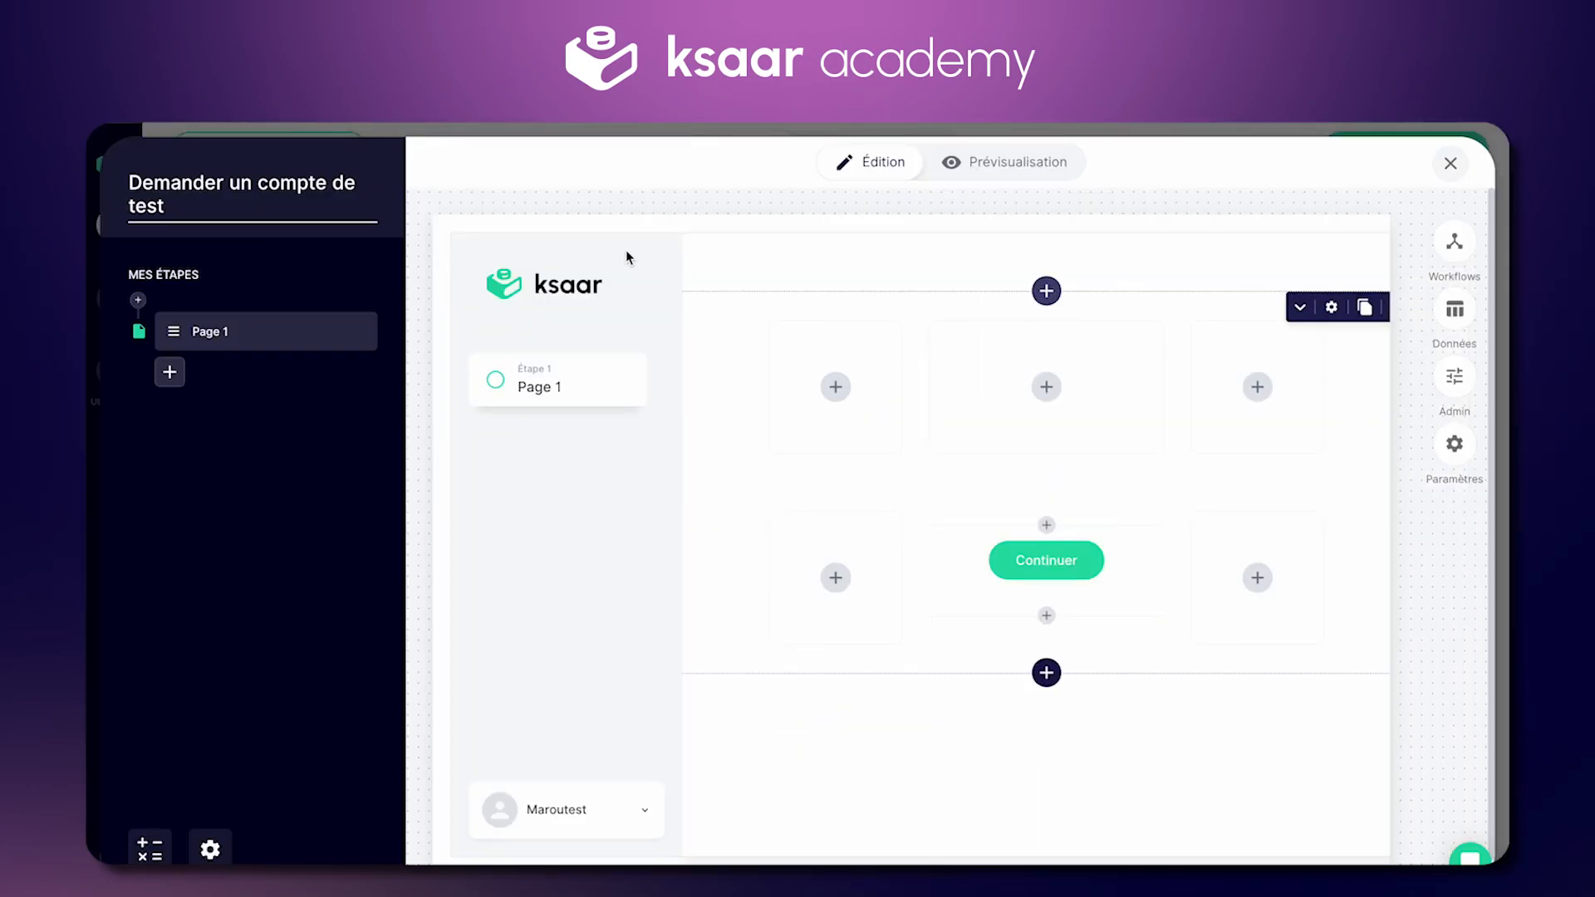
pyautogui.click(250, 200)
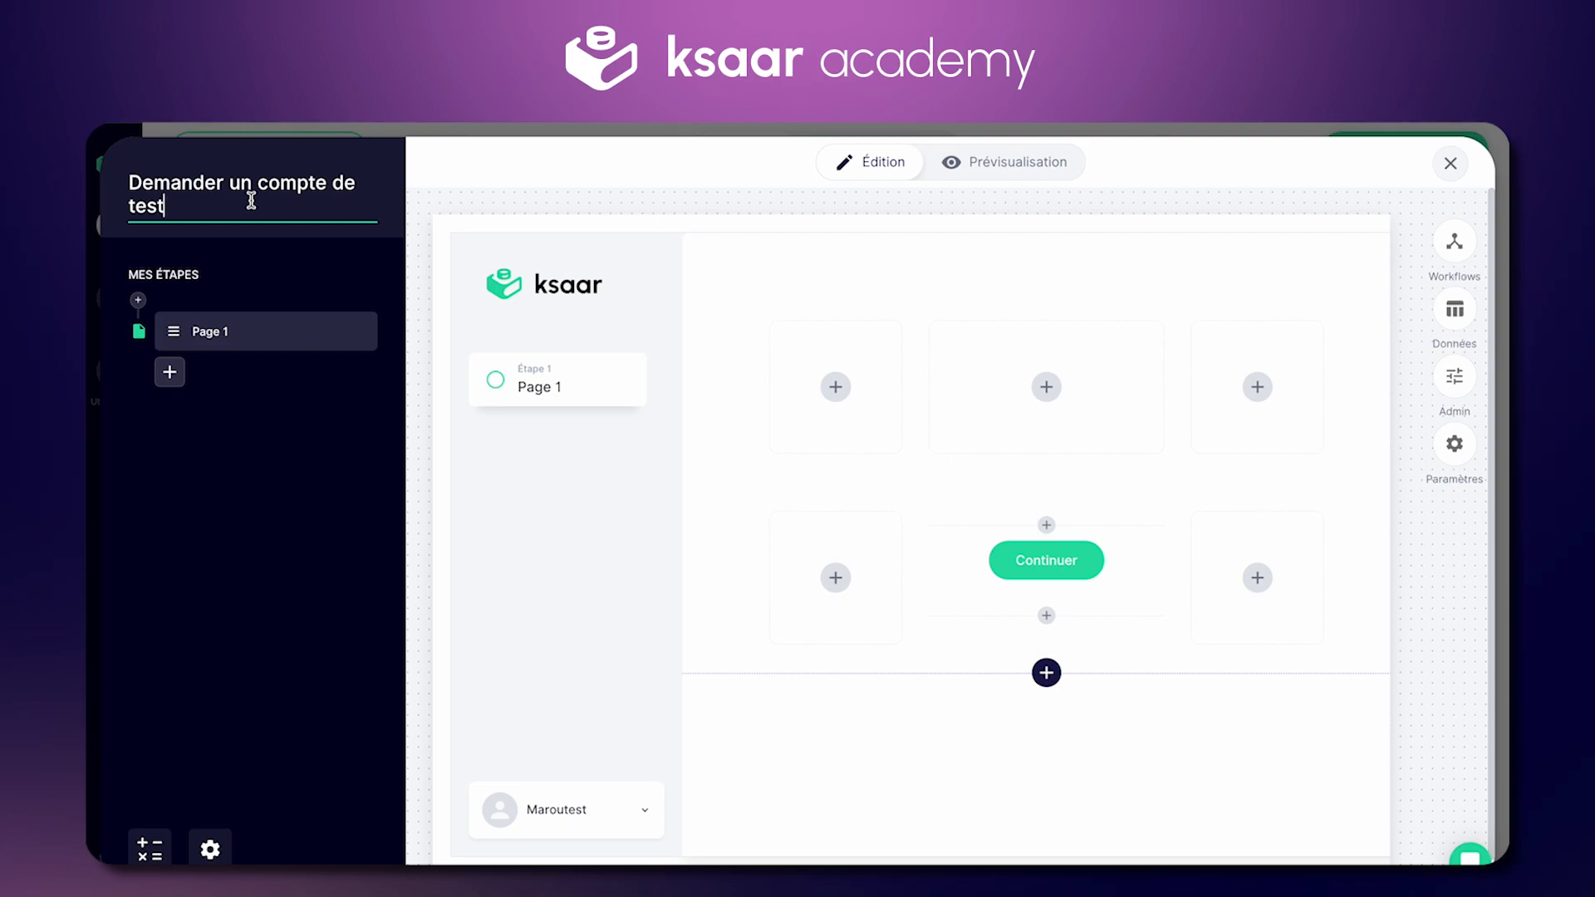
pyautogui.hscroll(1, 882, 604)
pyautogui.click(1008, 385)
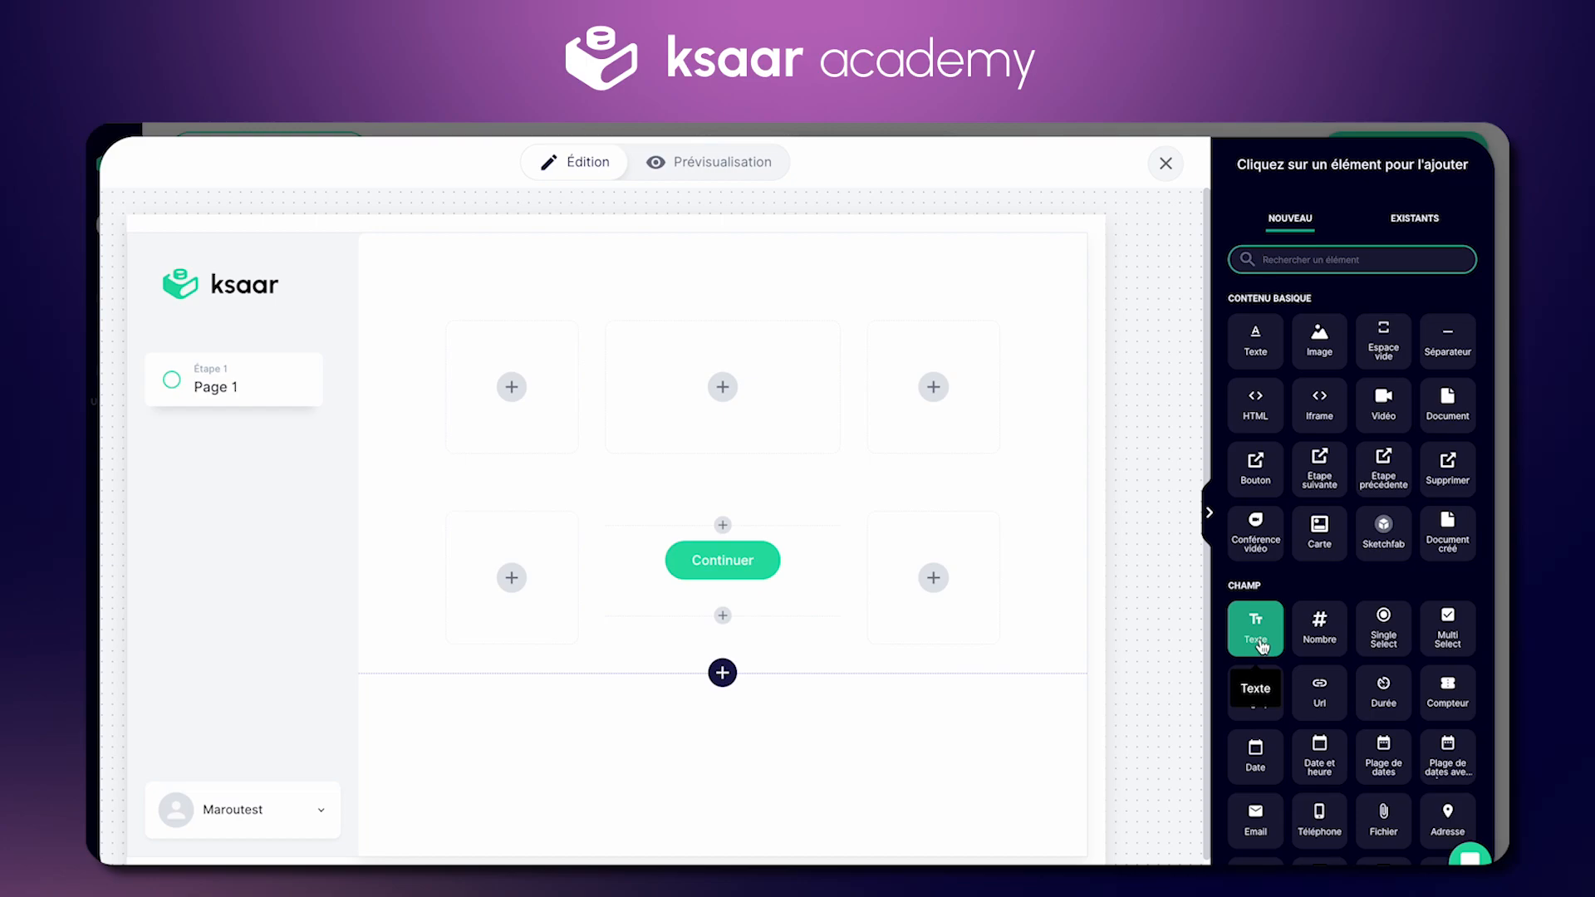
pyautogui.click(1260, 648)
pyautogui.click(752, 391)
pyautogui.doubleClick(1283, 335)
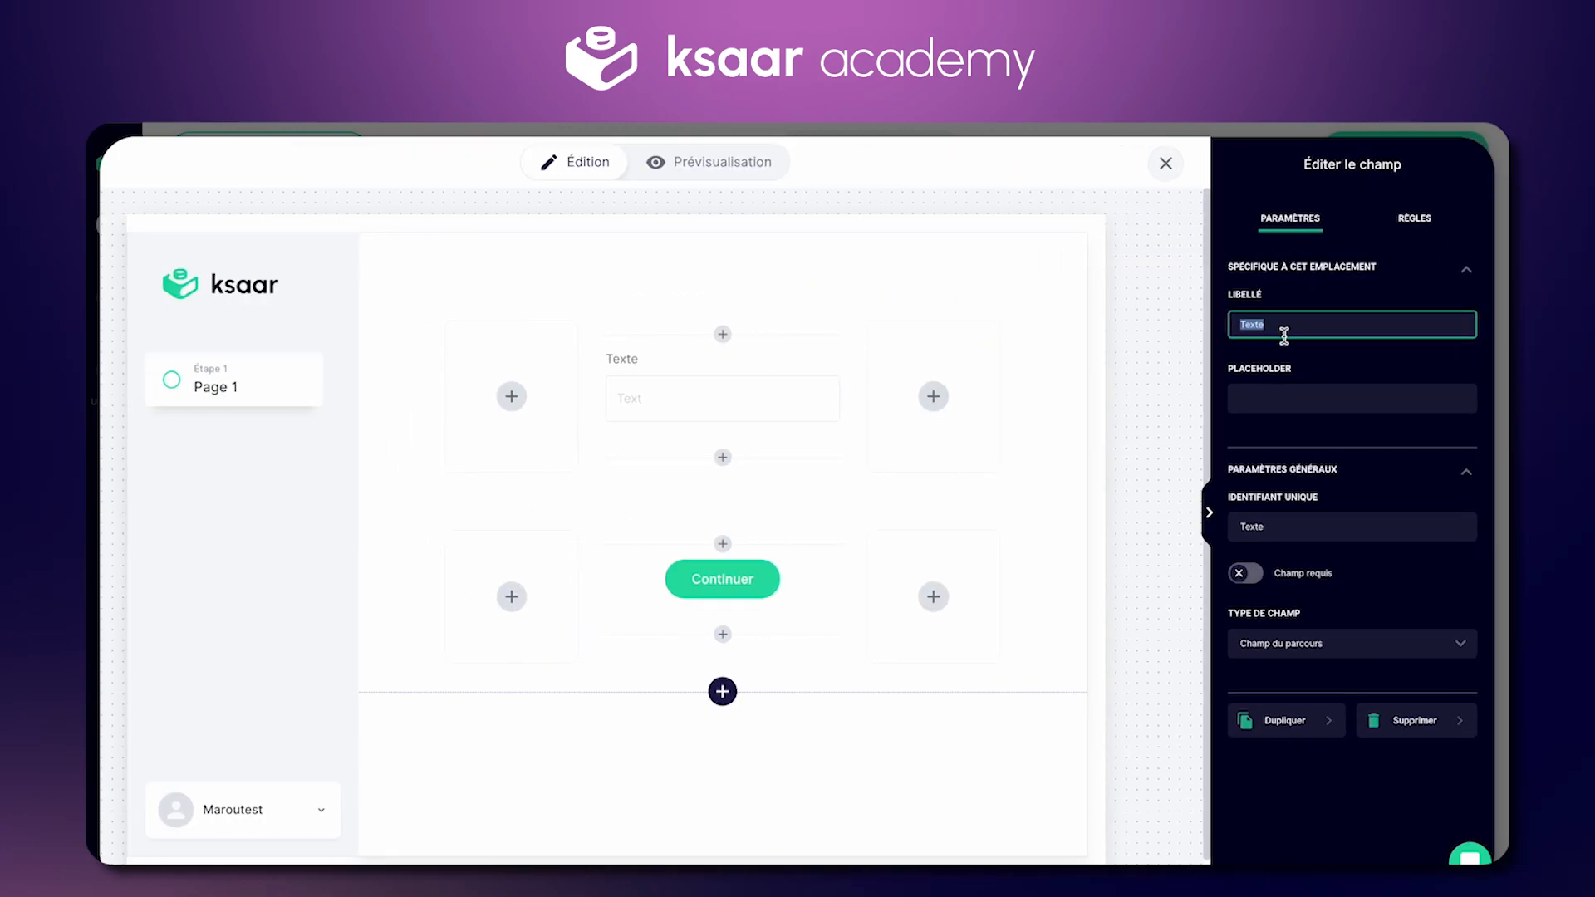
pyautogui.write('Futur')
pyautogui.hotkey('ctrl', 'a')
pyautogui.write('Prénom')
pyautogui.doubleClick(1306, 527)
pyautogui.write('Demande')
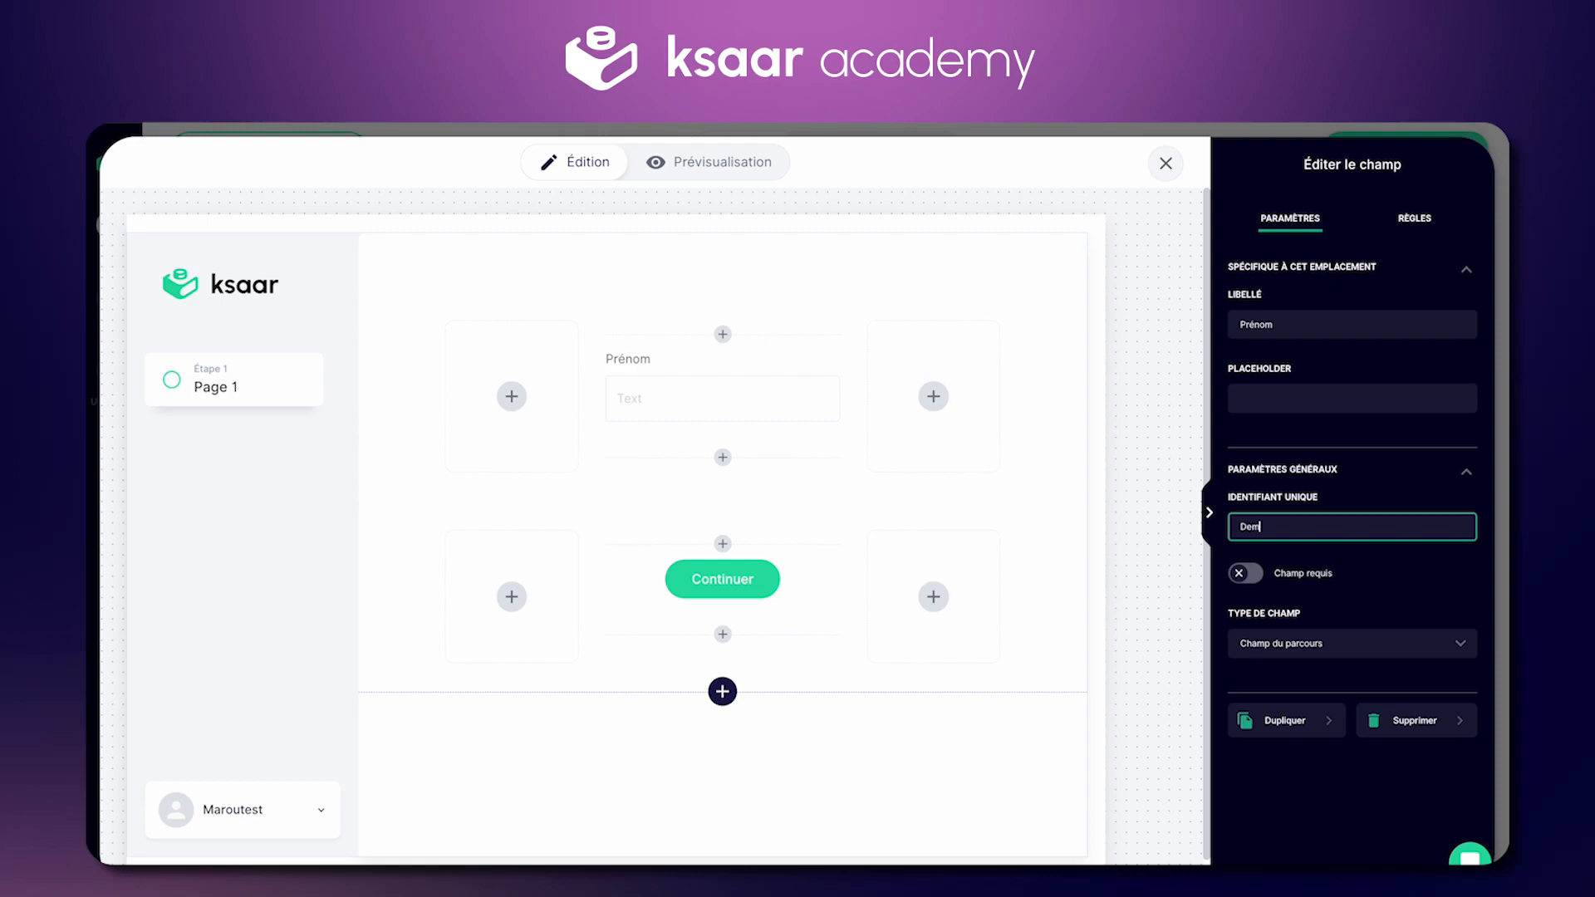
pyautogui.write('_Prenom')
# Duplicate the Prénom field into a Nom field with identifier Demande_Nom.
pyautogui.click(934, 396)
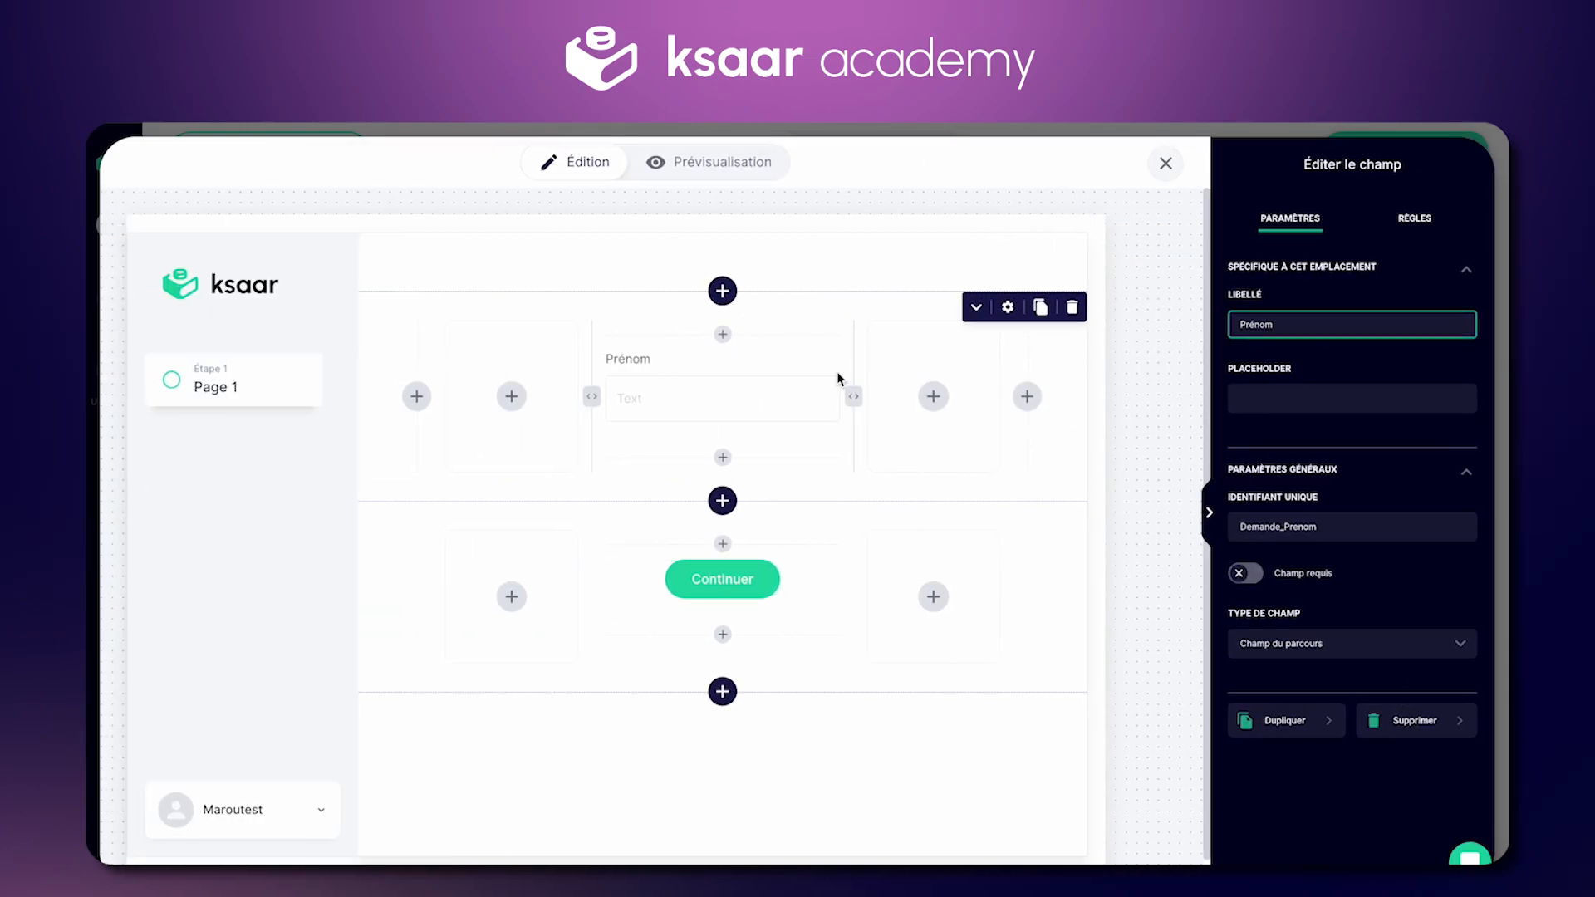
pyautogui.click(793, 331)
pyautogui.click(736, 521)
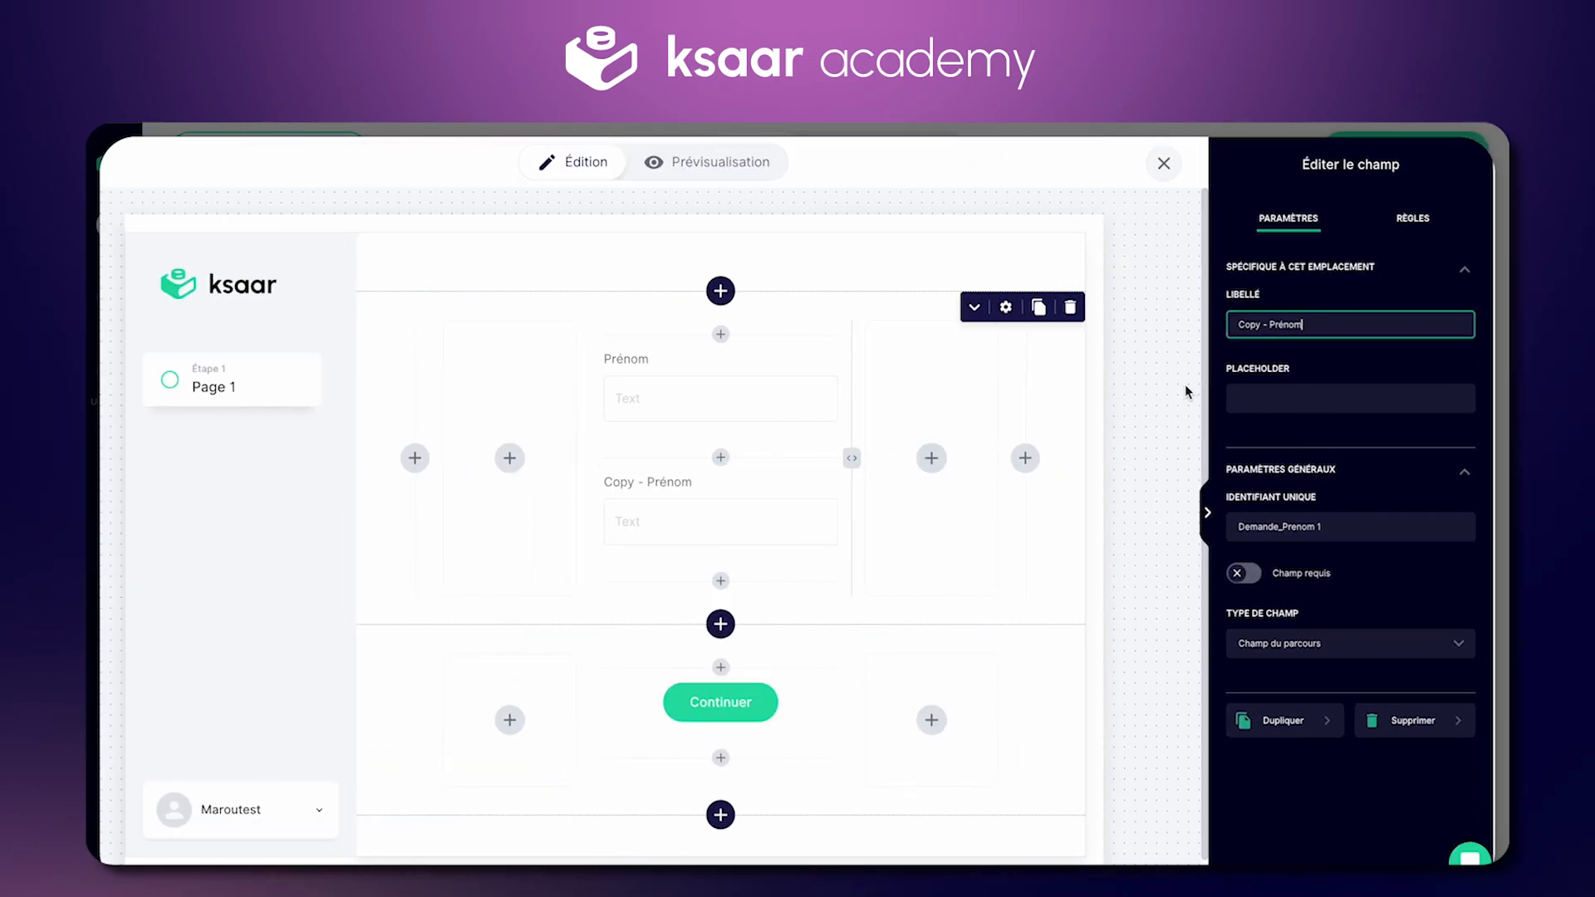
pyautogui.hotkey('ctrl', 'a')
pyautogui.write('N')
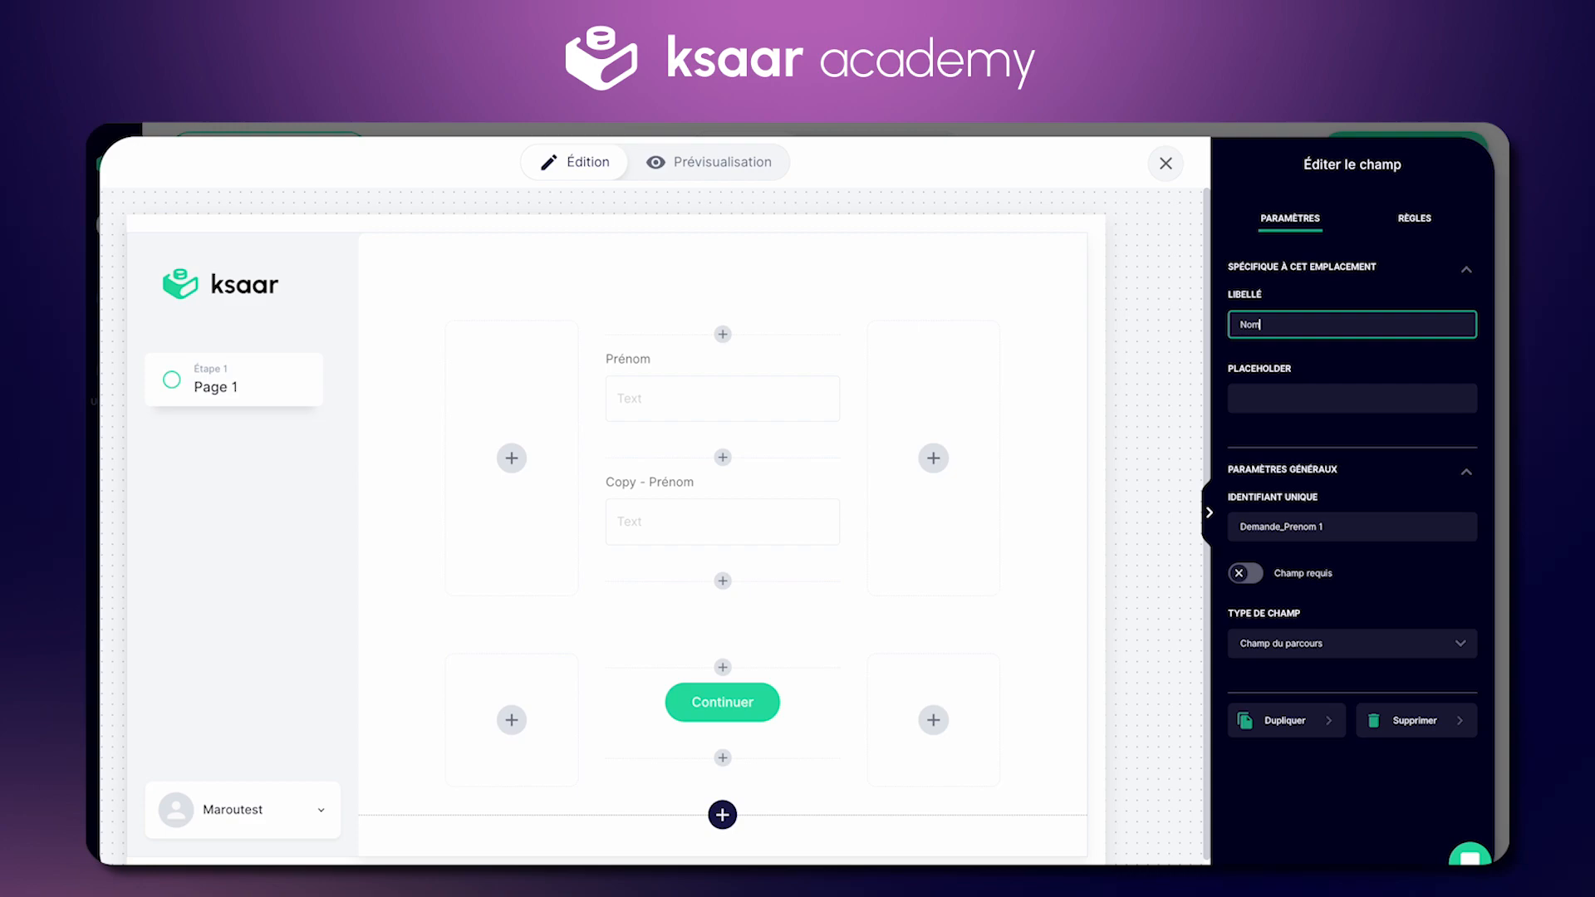
pyautogui.moveTo(1284, 529); pyautogui.dragTo(1329, 529)
pyautogui.write('No')
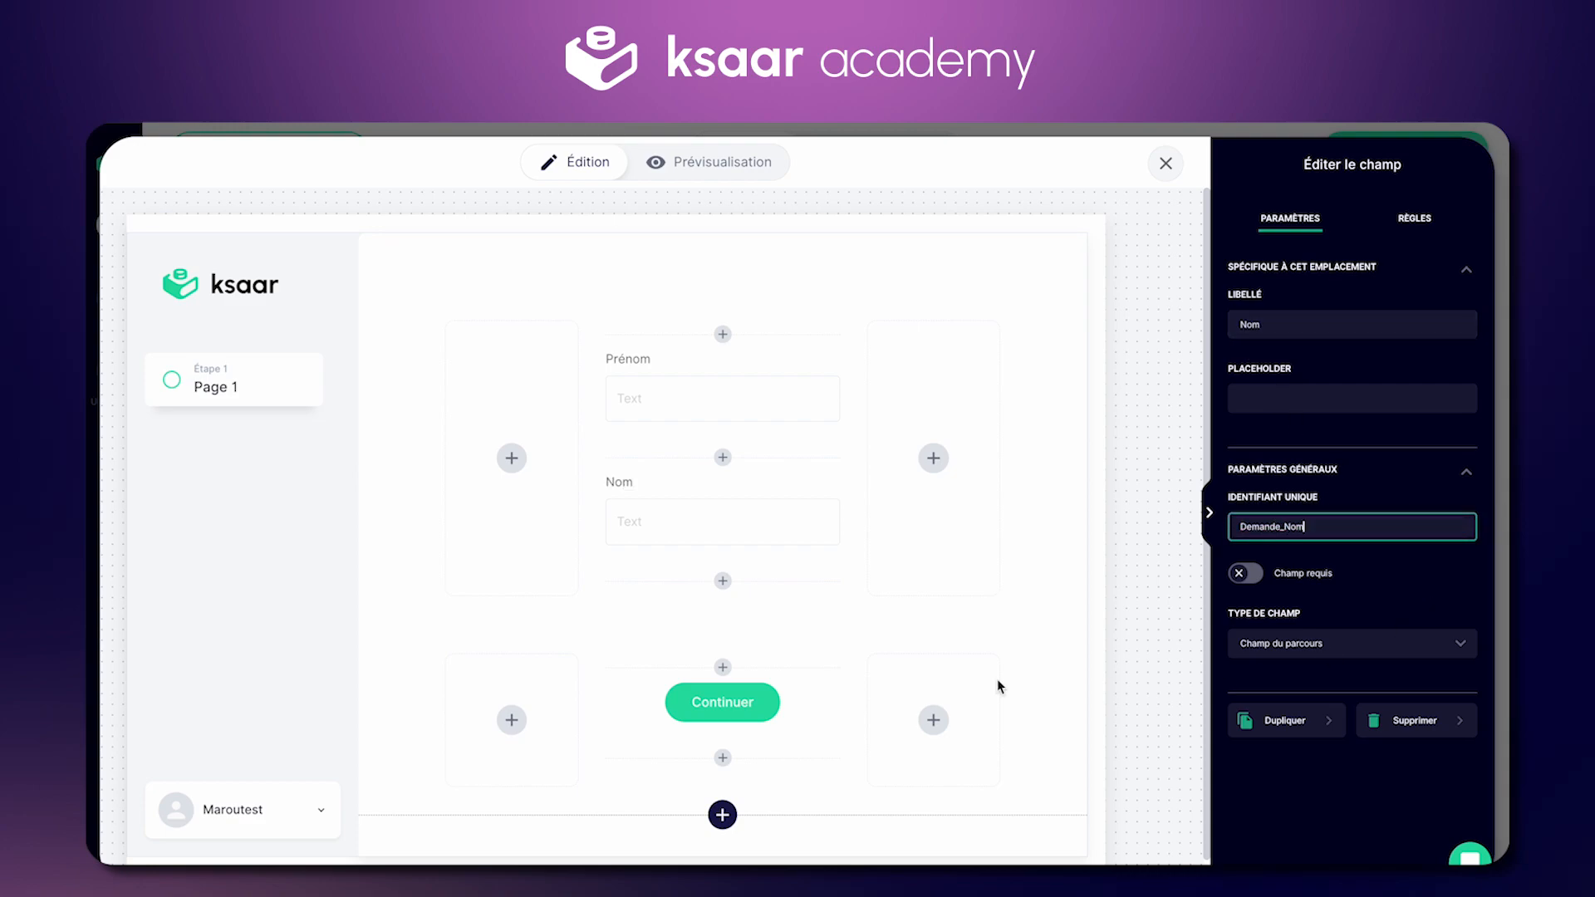
# Add an Email field below Nom with identifier Demande_Email.
pyautogui.click(722, 581)
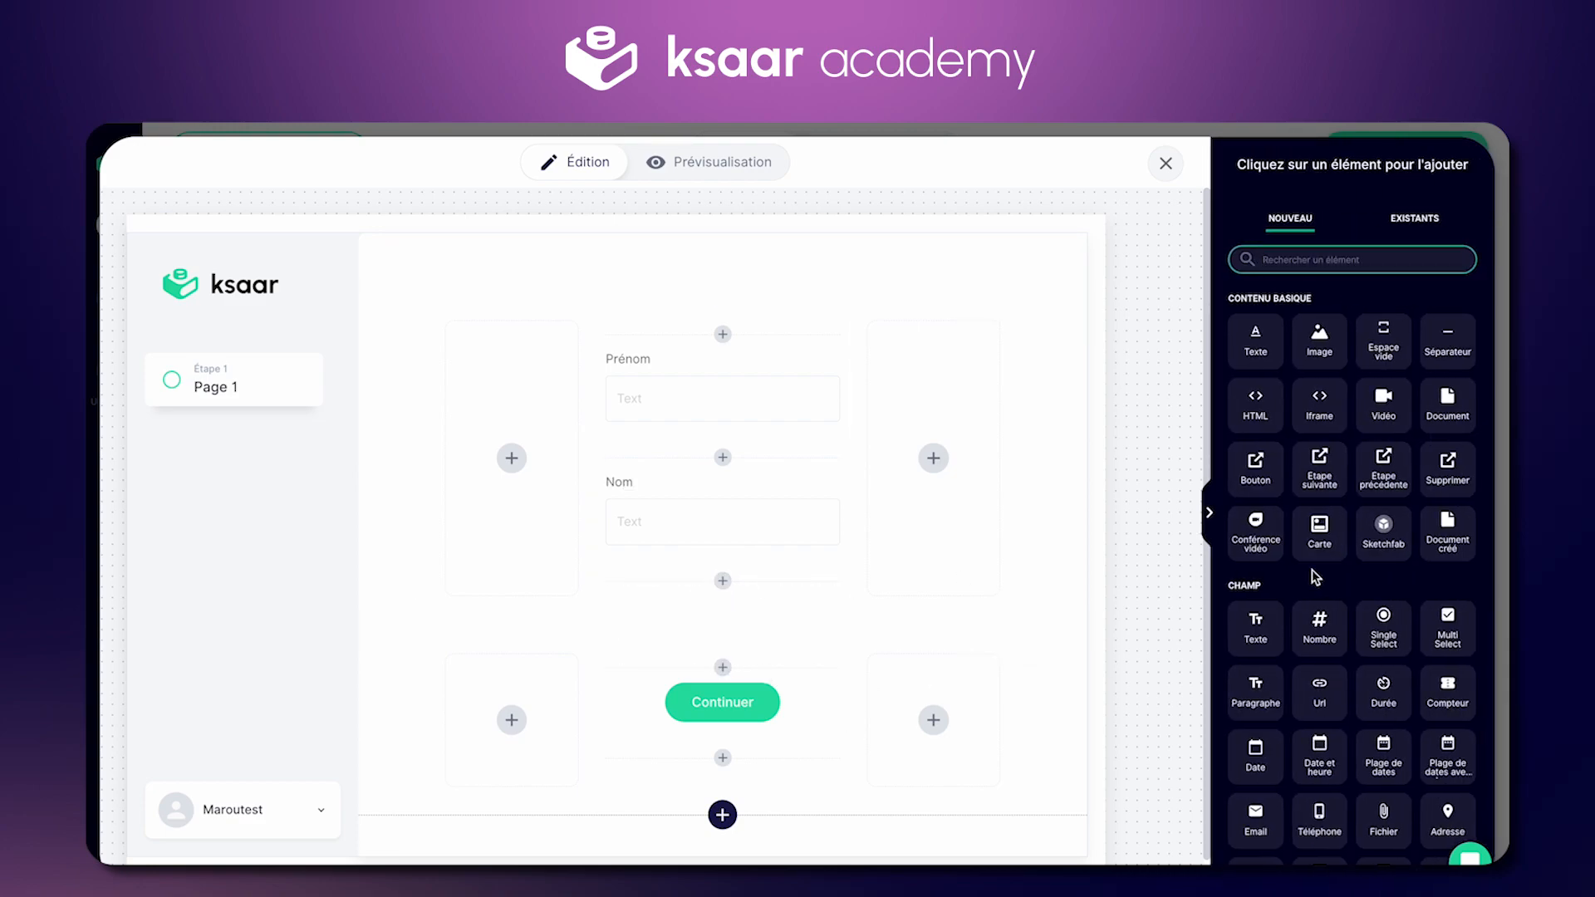
pyautogui.scroll(-1, 1362, 499)
pyautogui.scroll(-3, 1384, 382)
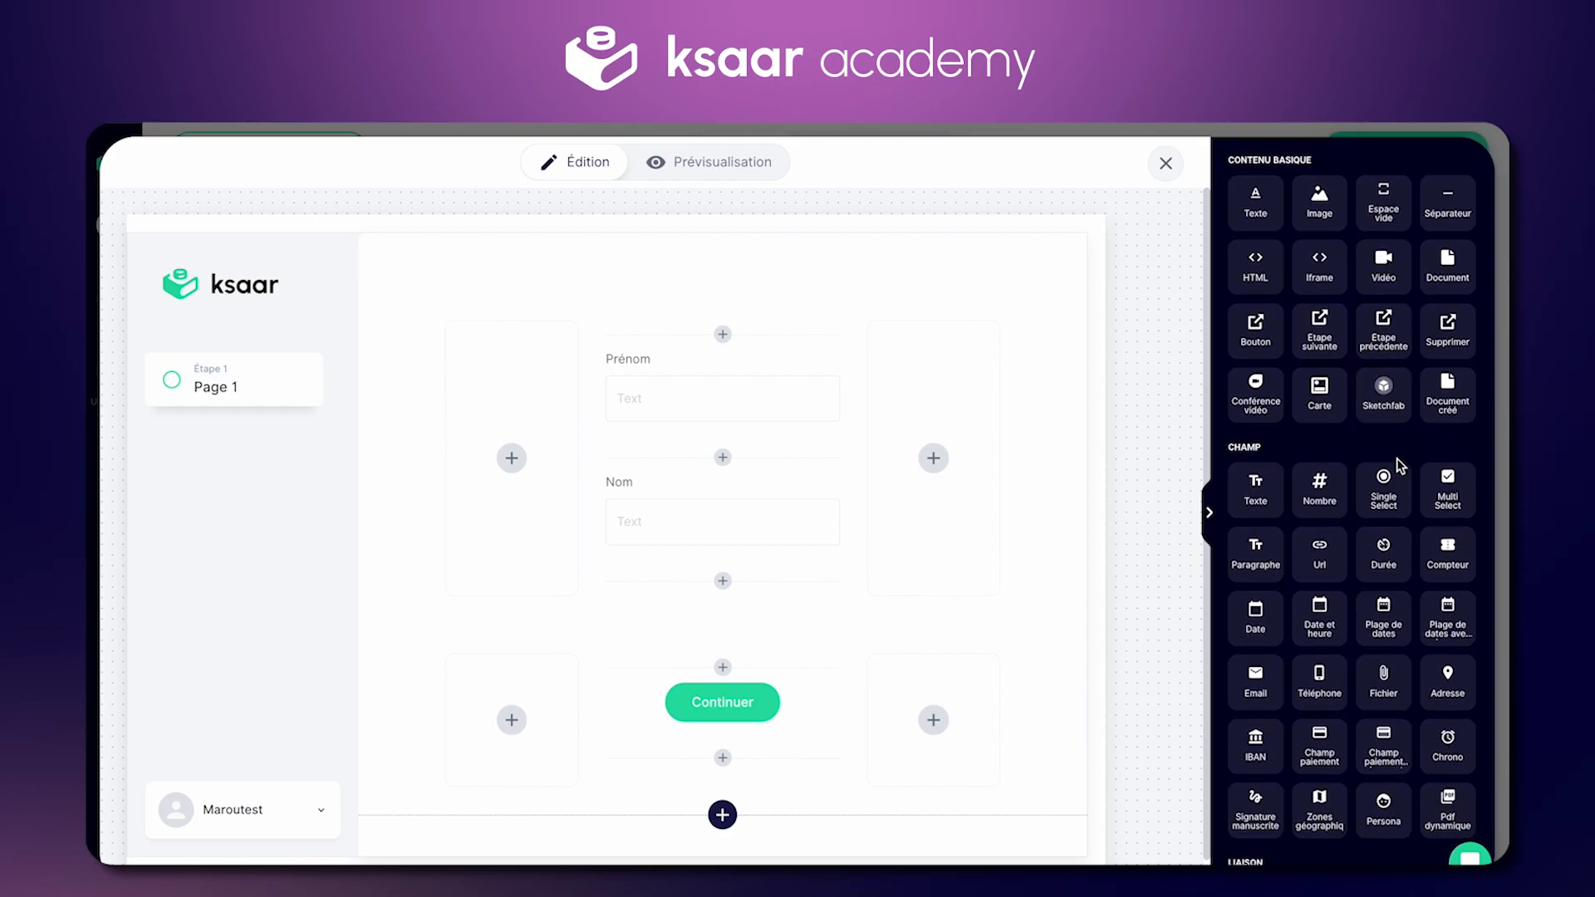
pyautogui.scroll(-1, 1401, 465)
pyautogui.click(1255, 619)
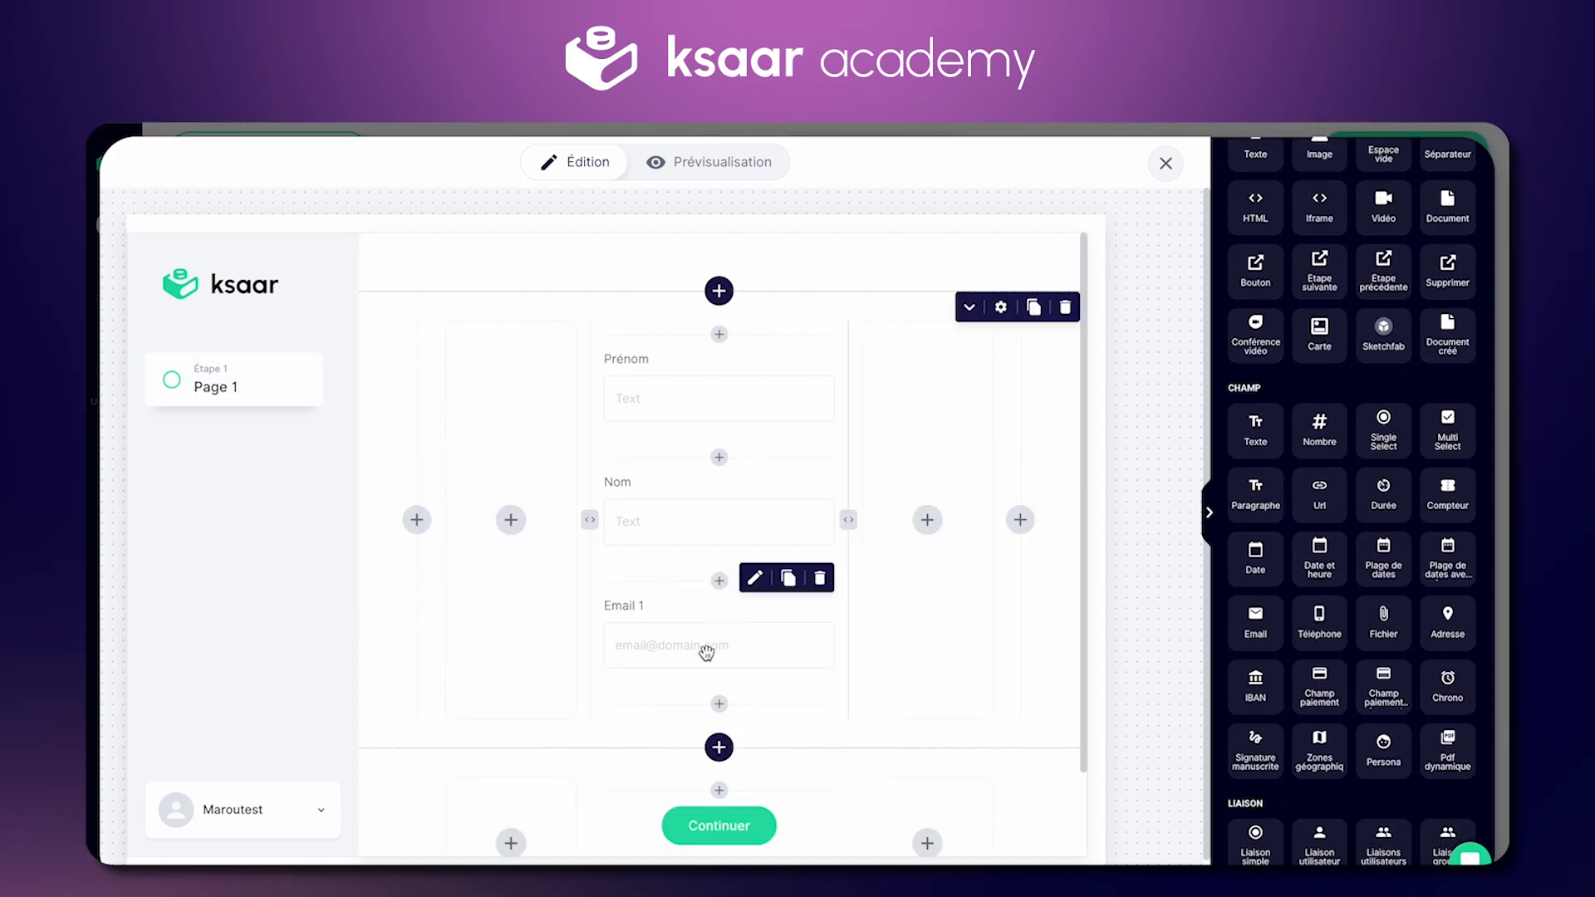
pyautogui.click(706, 653)
pyautogui.tripleClick(1412, 324)
pyautogui.write('DEman')
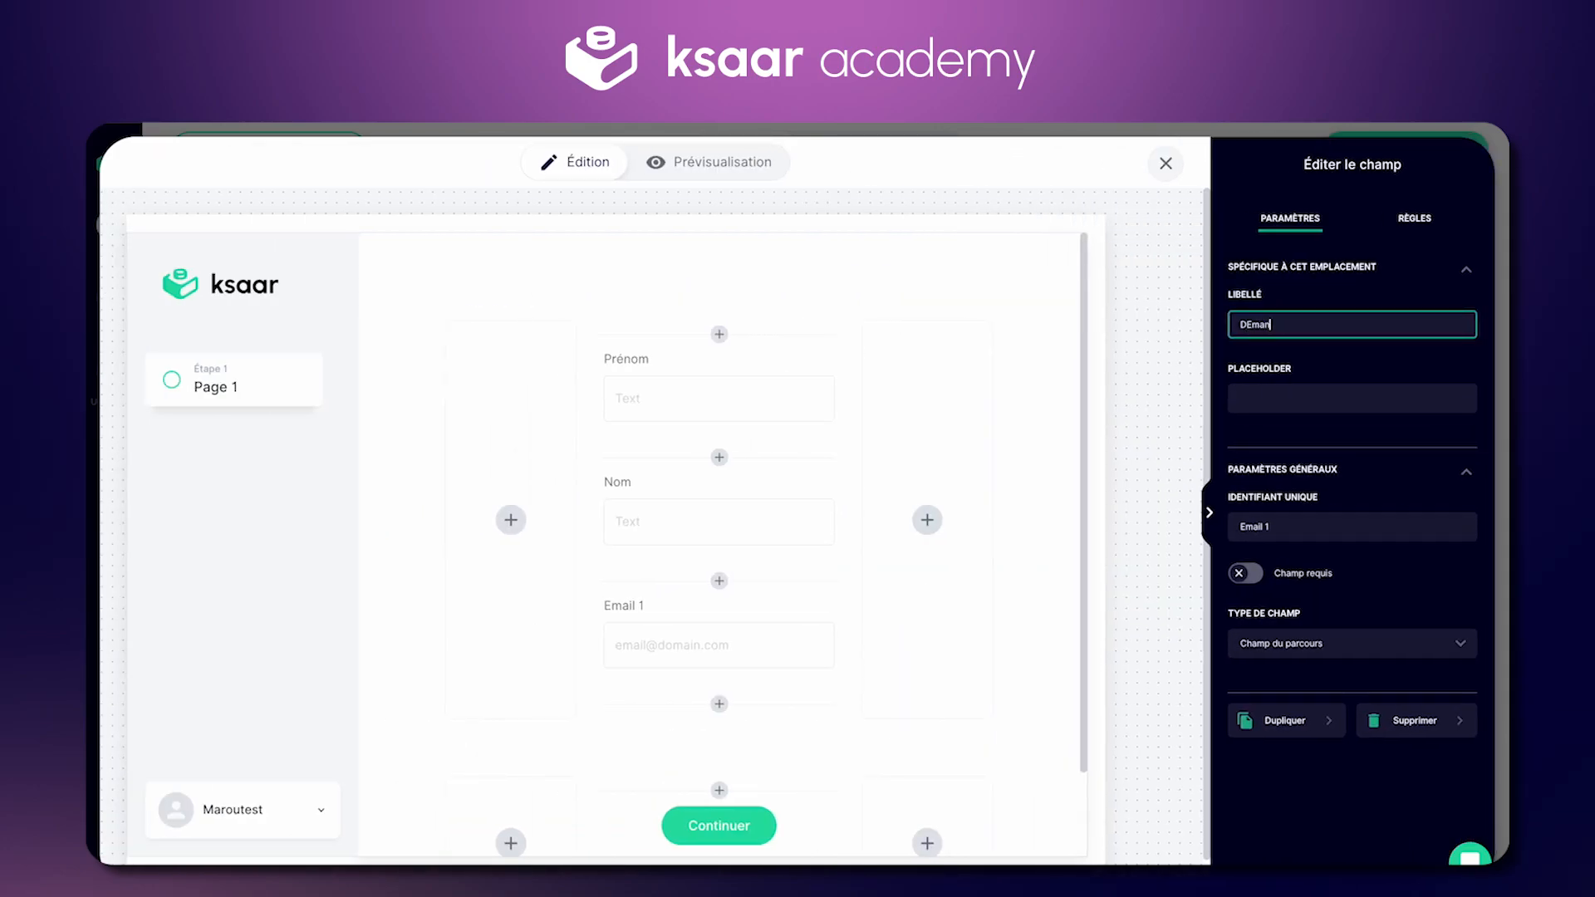
pyautogui.tripleClick(1319, 527)
pyautogui.write('DEmande_')
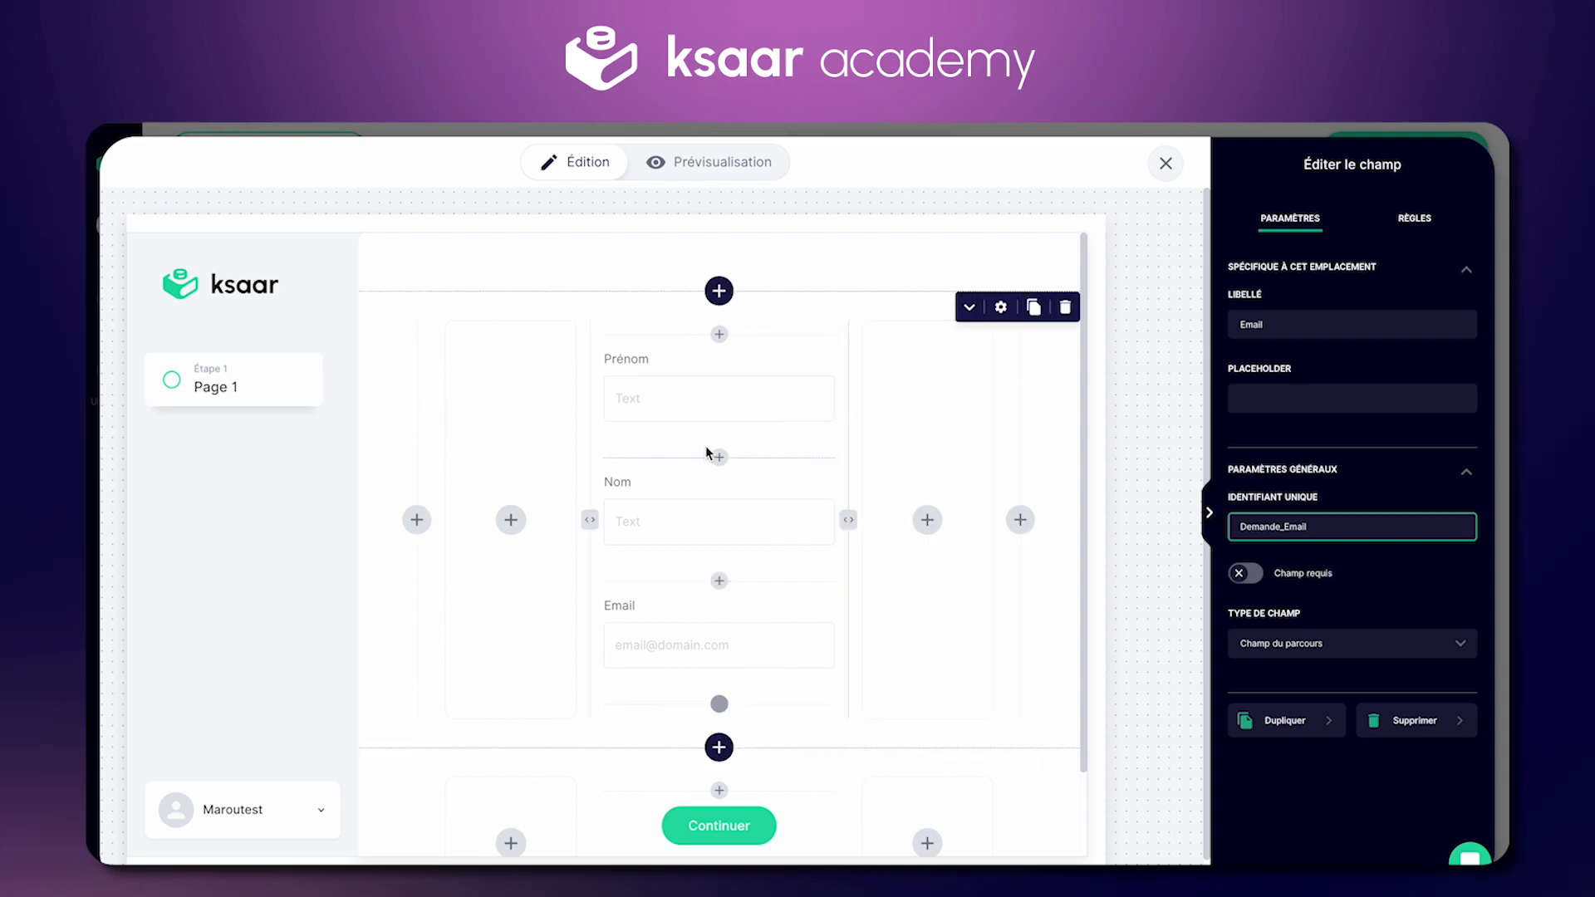
# Drag both column dividers outward to widen the Prénom/Nom/Email column.
pyautogui.scroll(-1, 719, 440)
pyautogui.scroll(1, 702, 633)
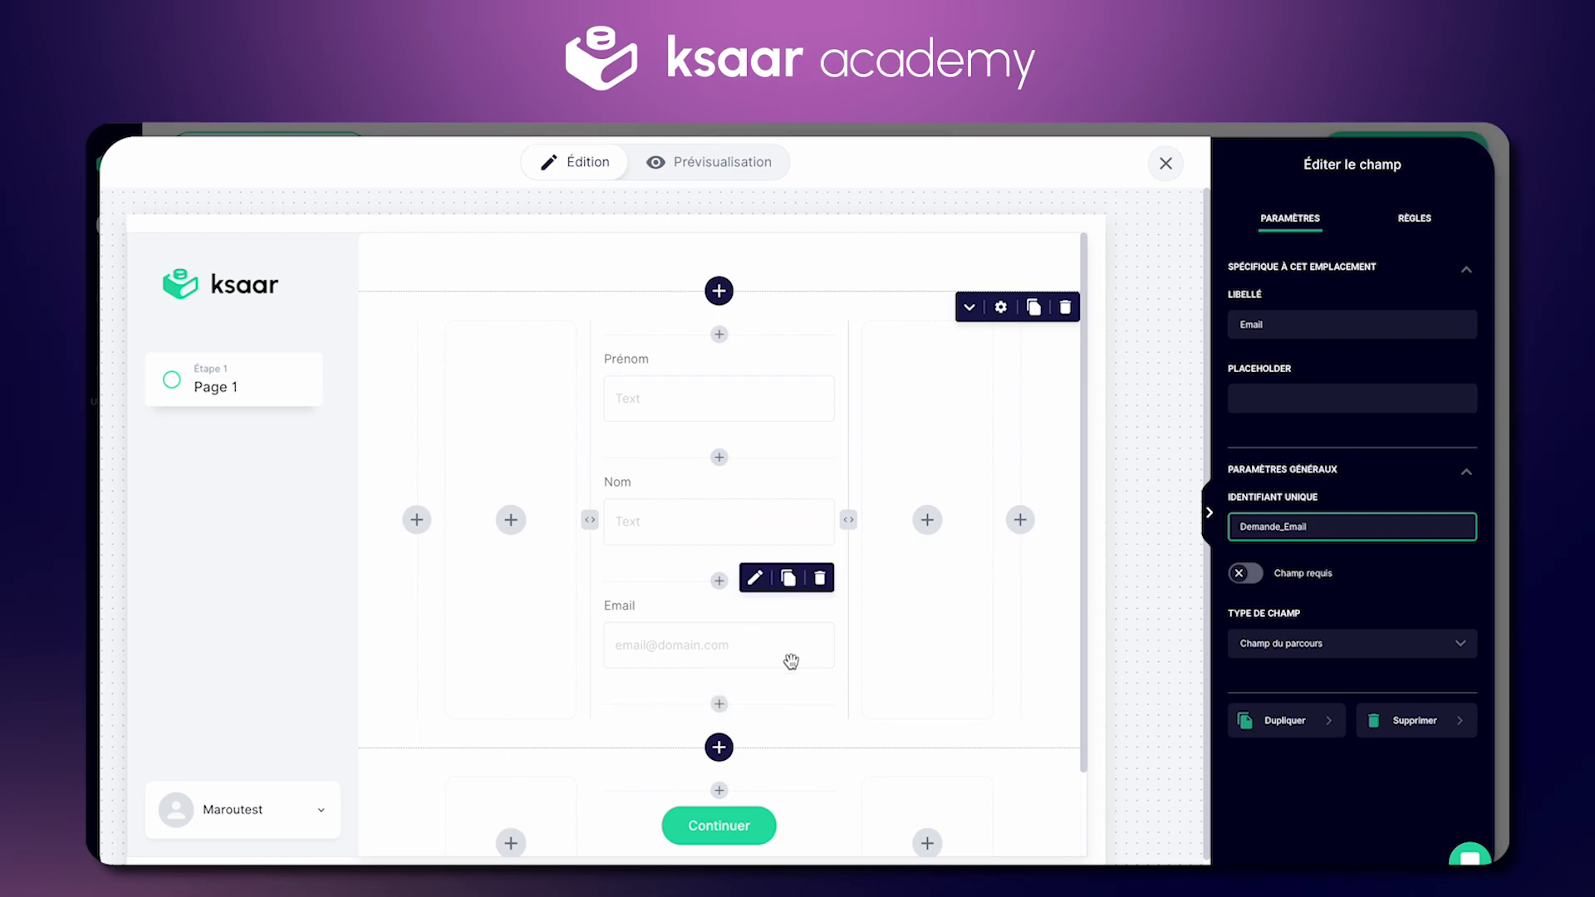
pyautogui.scroll(-1, 731, 639)
pyautogui.scroll(1, 747, 571)
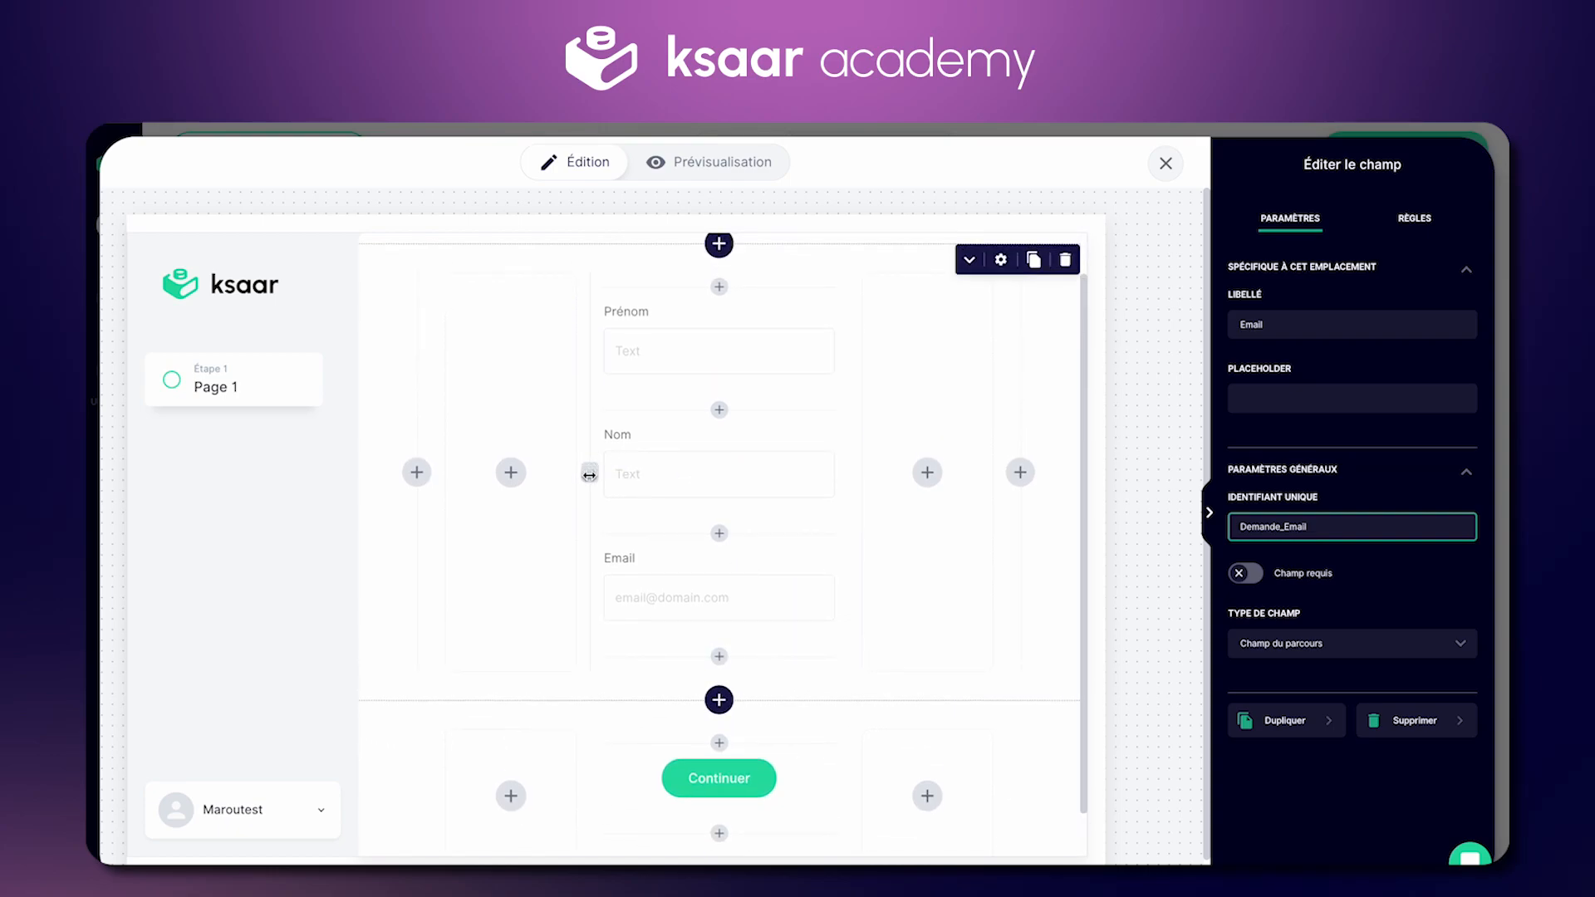
pyautogui.moveTo(589, 472); pyautogui.dragTo(509, 473)
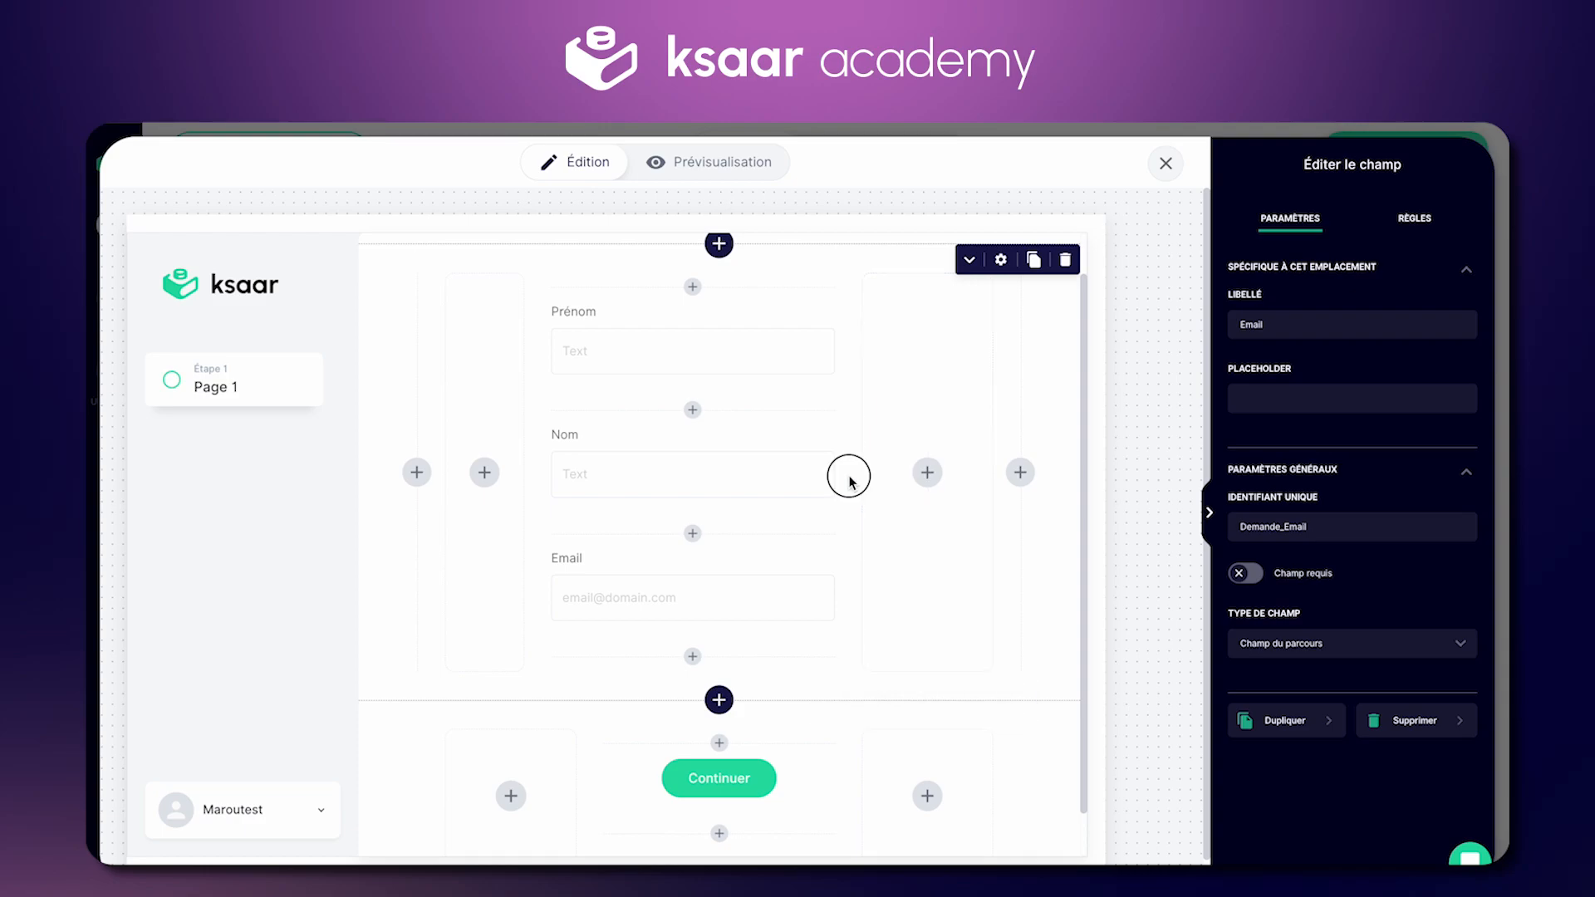
pyautogui.moveTo(848, 472); pyautogui.dragTo(955, 475)
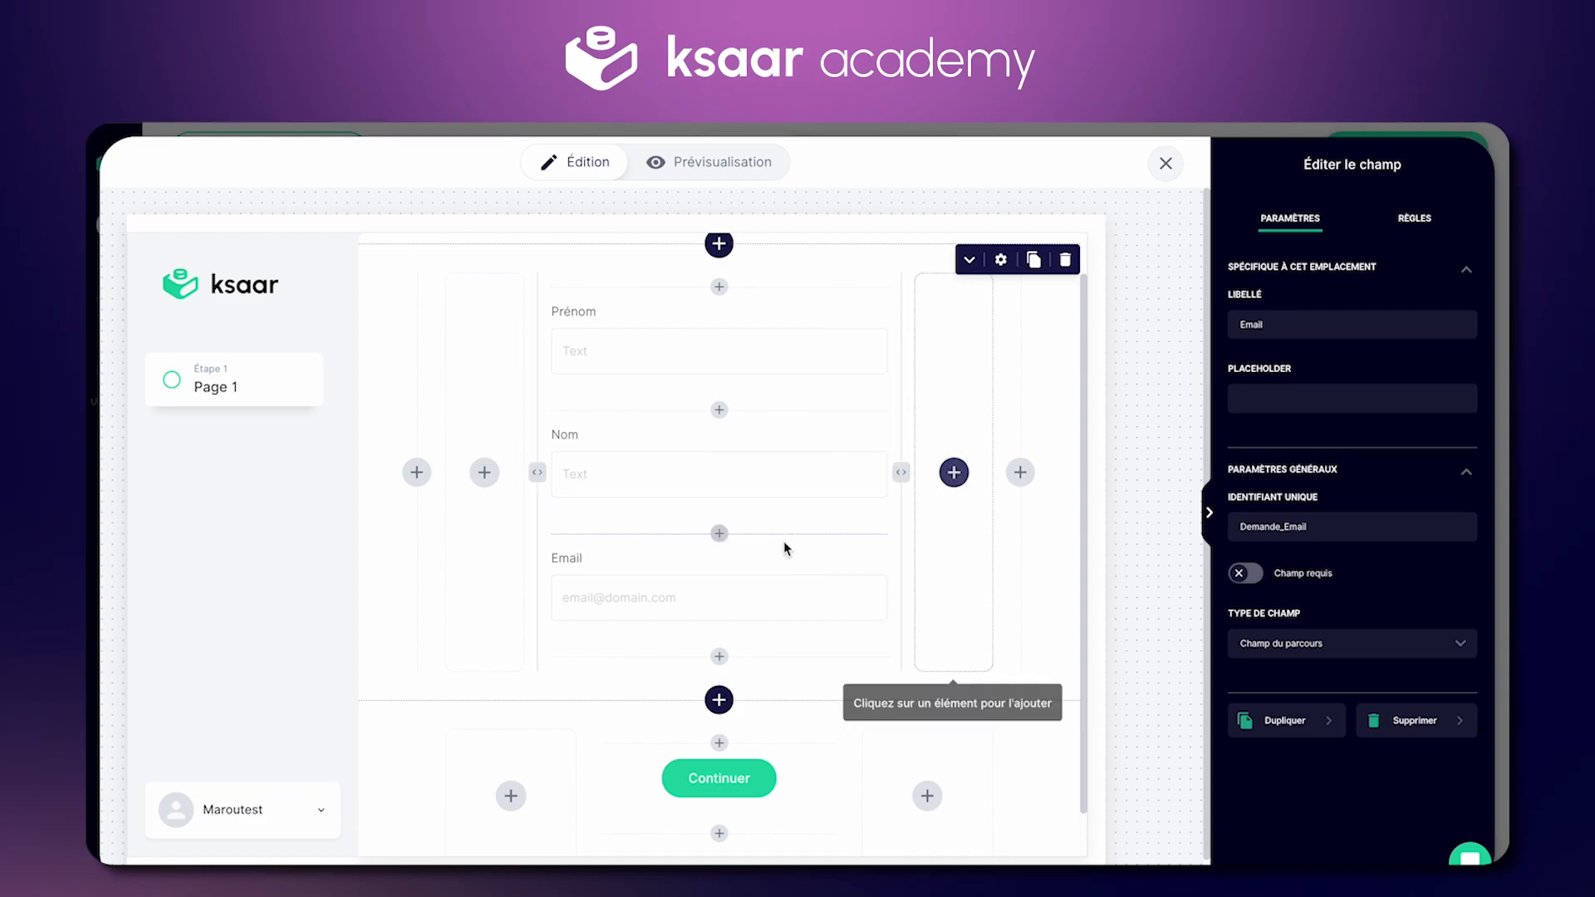
pyautogui.scroll(1, 950, 520)
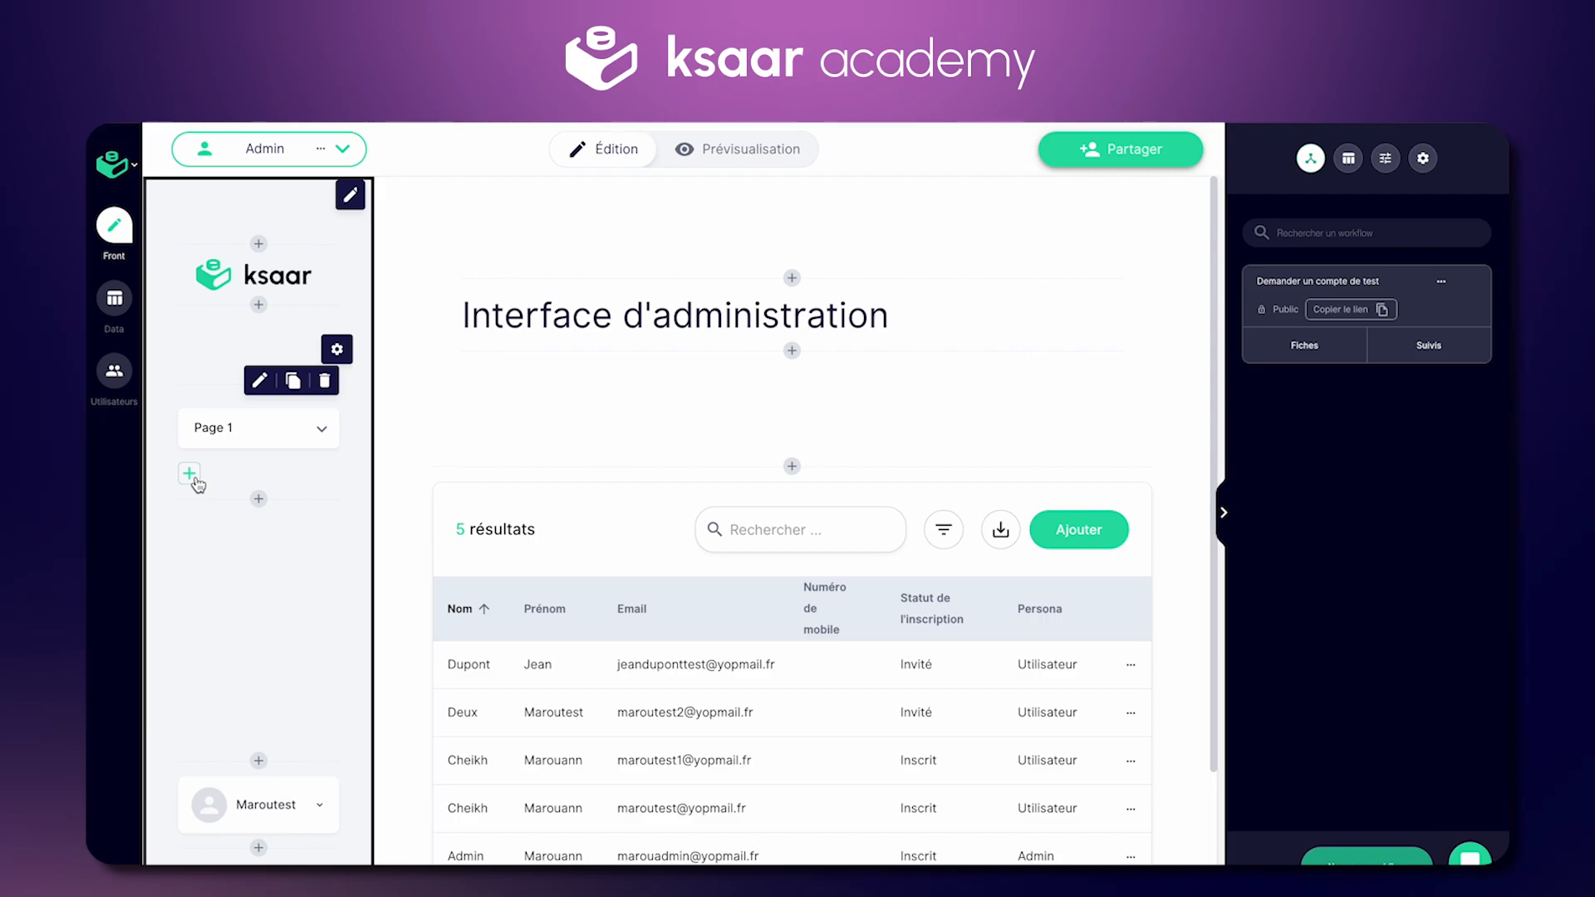
# Add Page 2 with a new row containing a Tableau element.
pyautogui.click(189, 473)
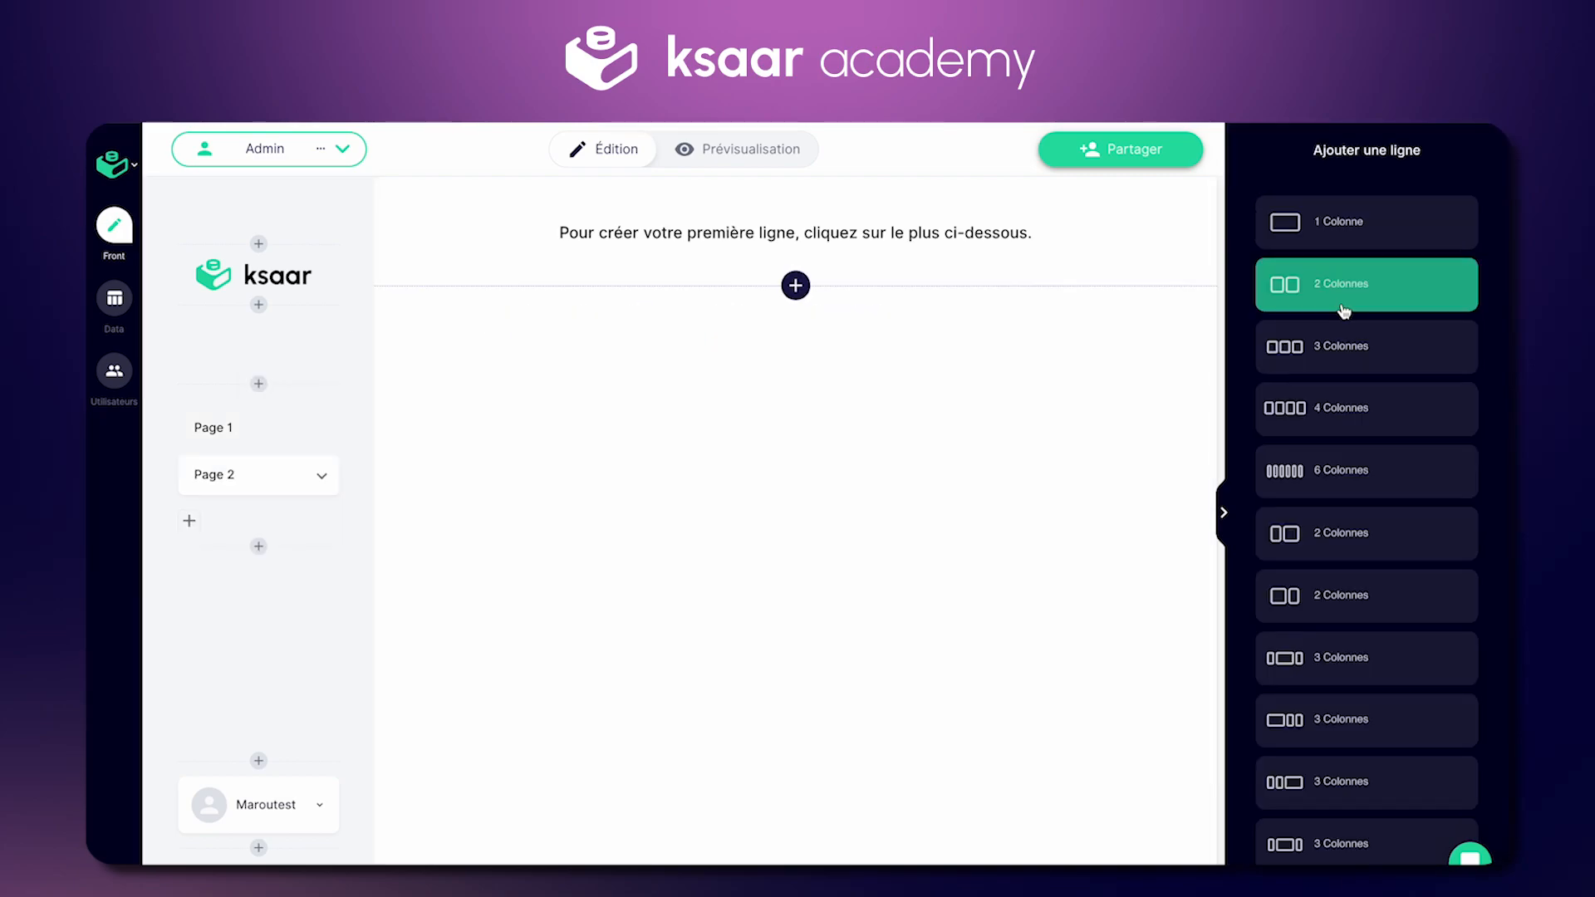
pyautogui.click(1367, 221)
pyautogui.click(901, 331)
pyautogui.scroll(-5, 1388, 541)
pyautogui.click(1279, 749)
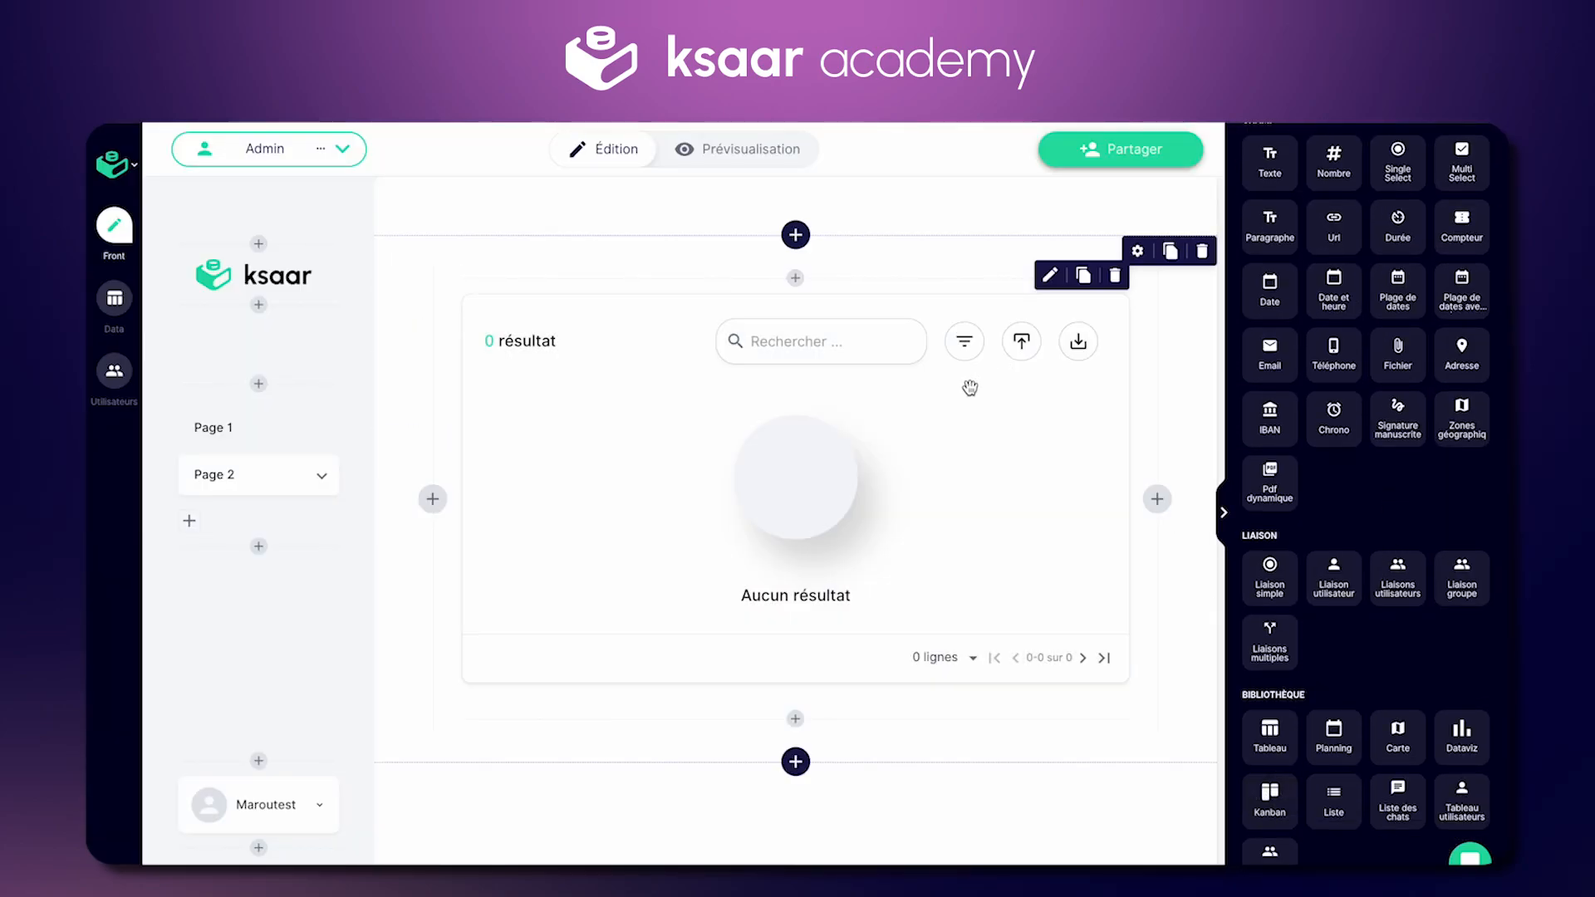
# Source the table from Demander un compte de test with Demande_Nom, Demande_Prenom and Demande_Email columns.
pyautogui.click(1272, 204)
pyautogui.click(1348, 303)
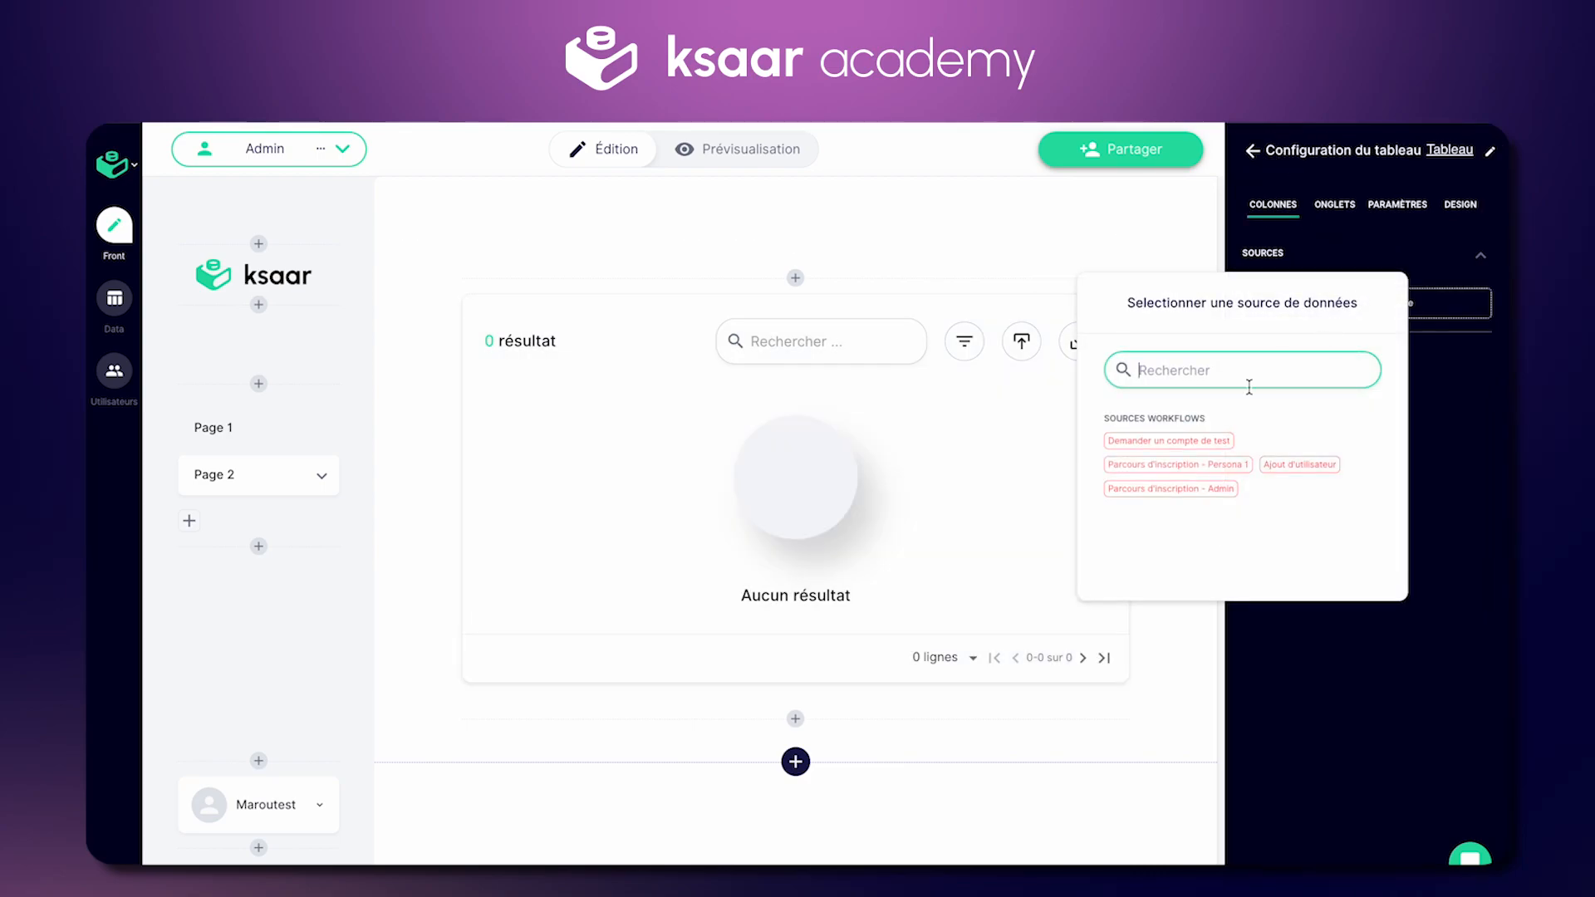
pyautogui.click(1171, 440)
pyautogui.click(1432, 289)
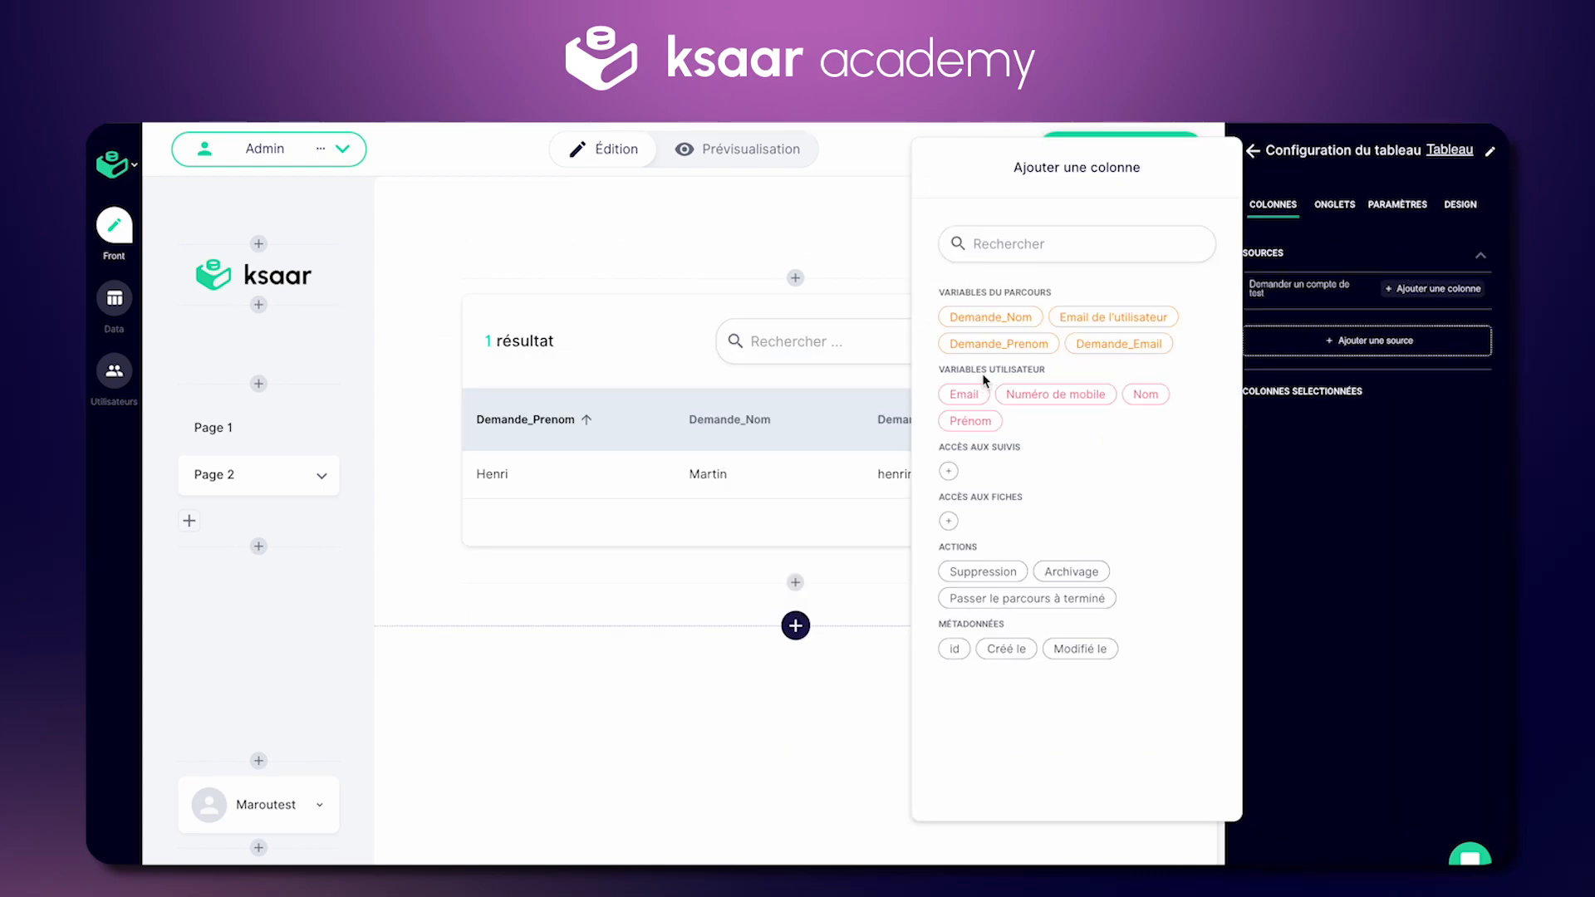
pyautogui.click(990, 324)
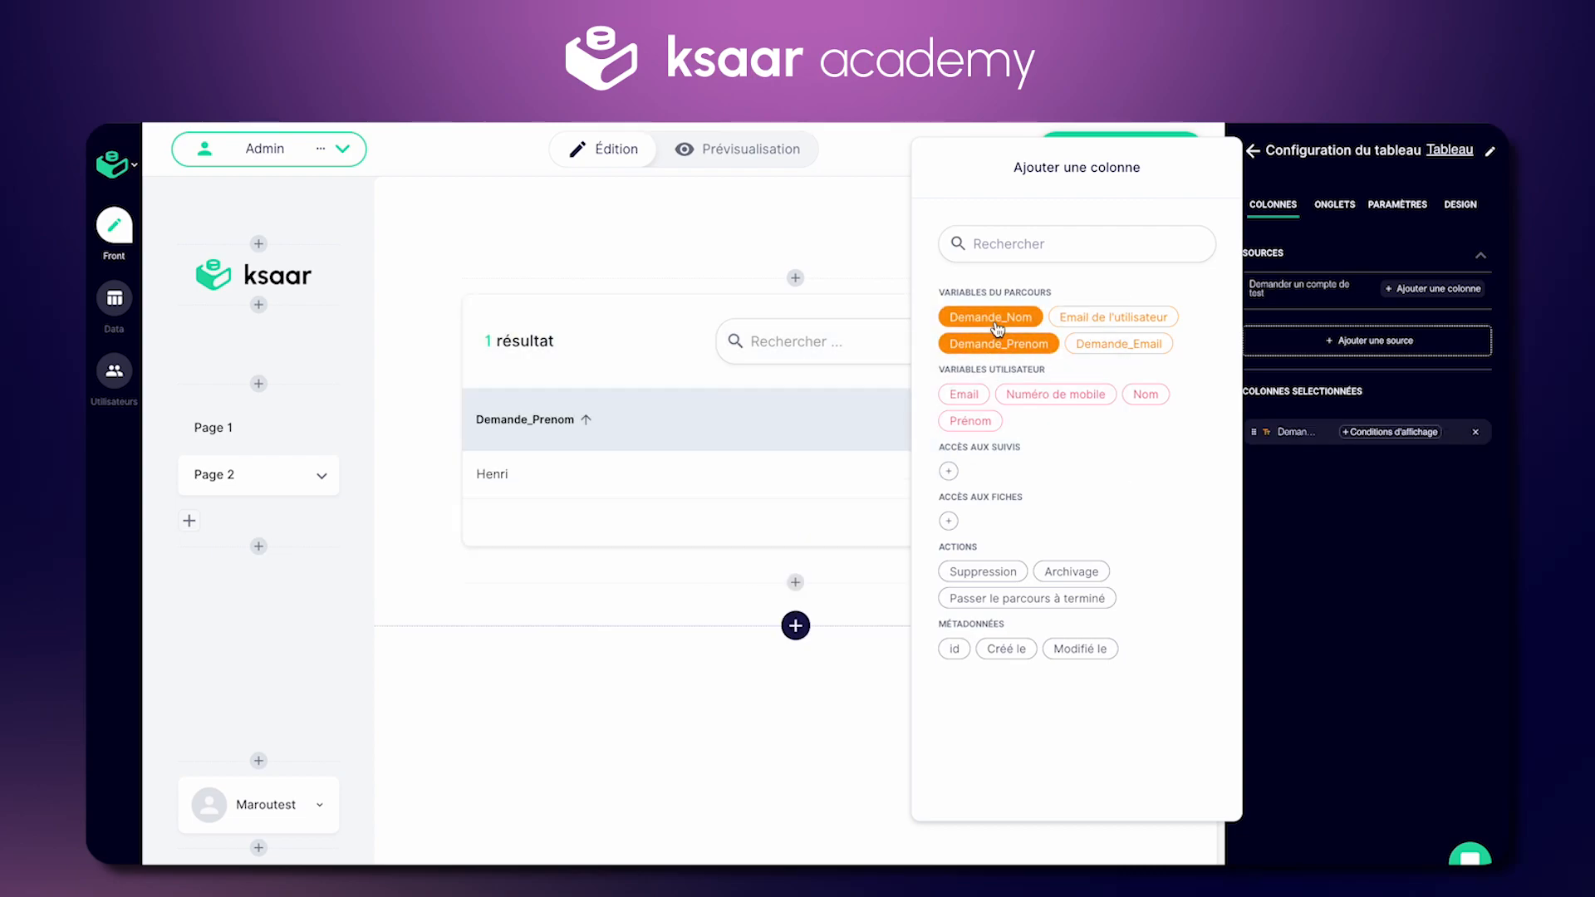
pyautogui.click(1144, 347)
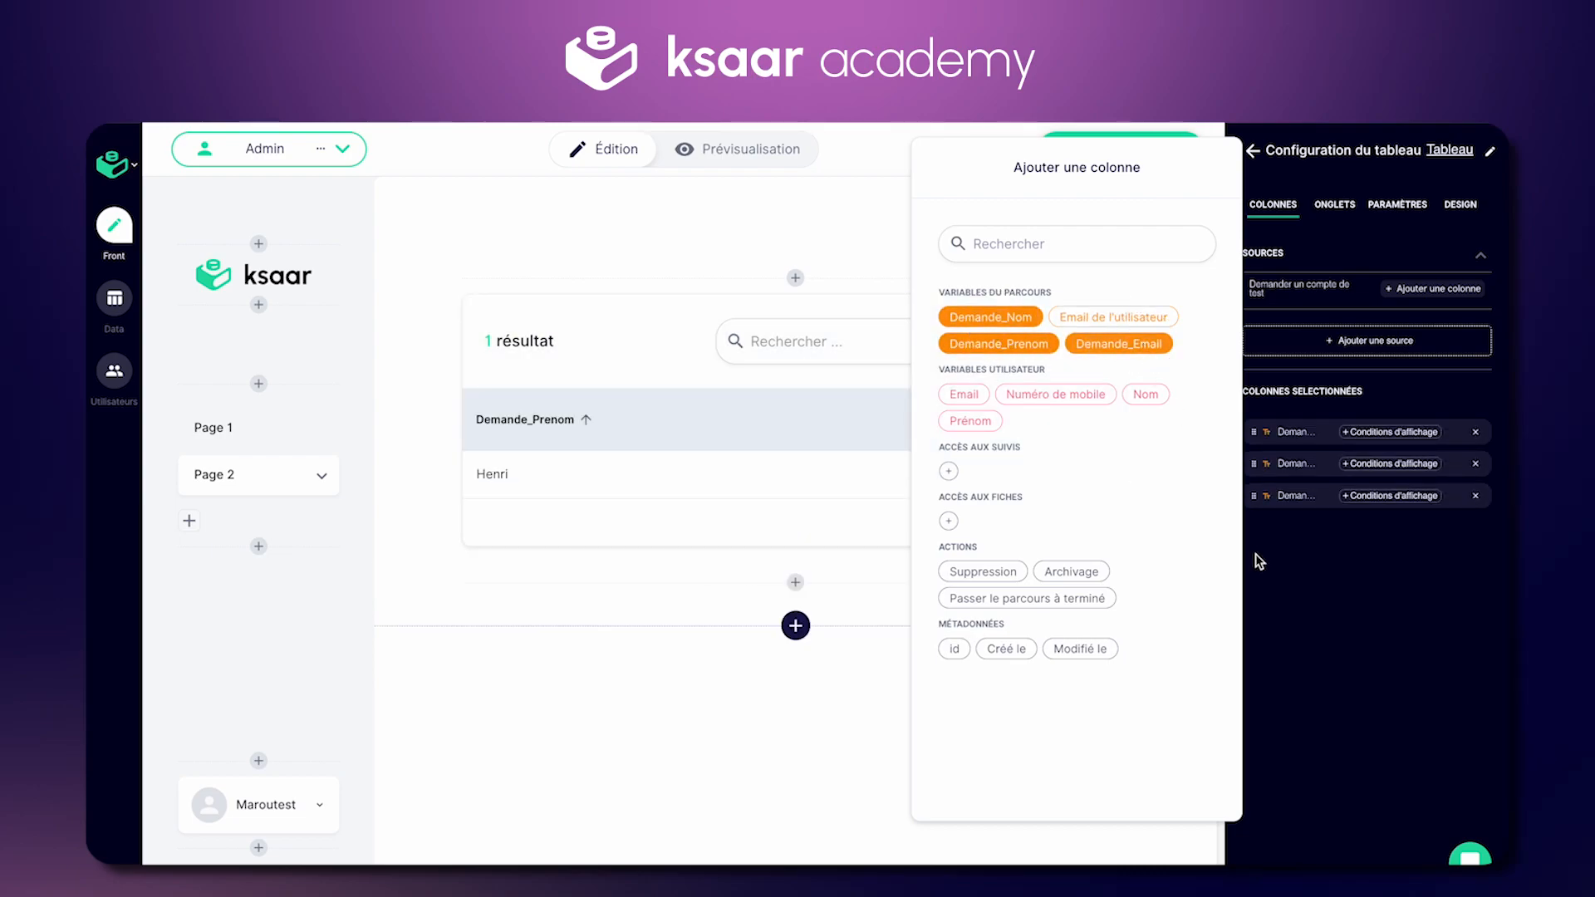
pyautogui.click(1289, 590)
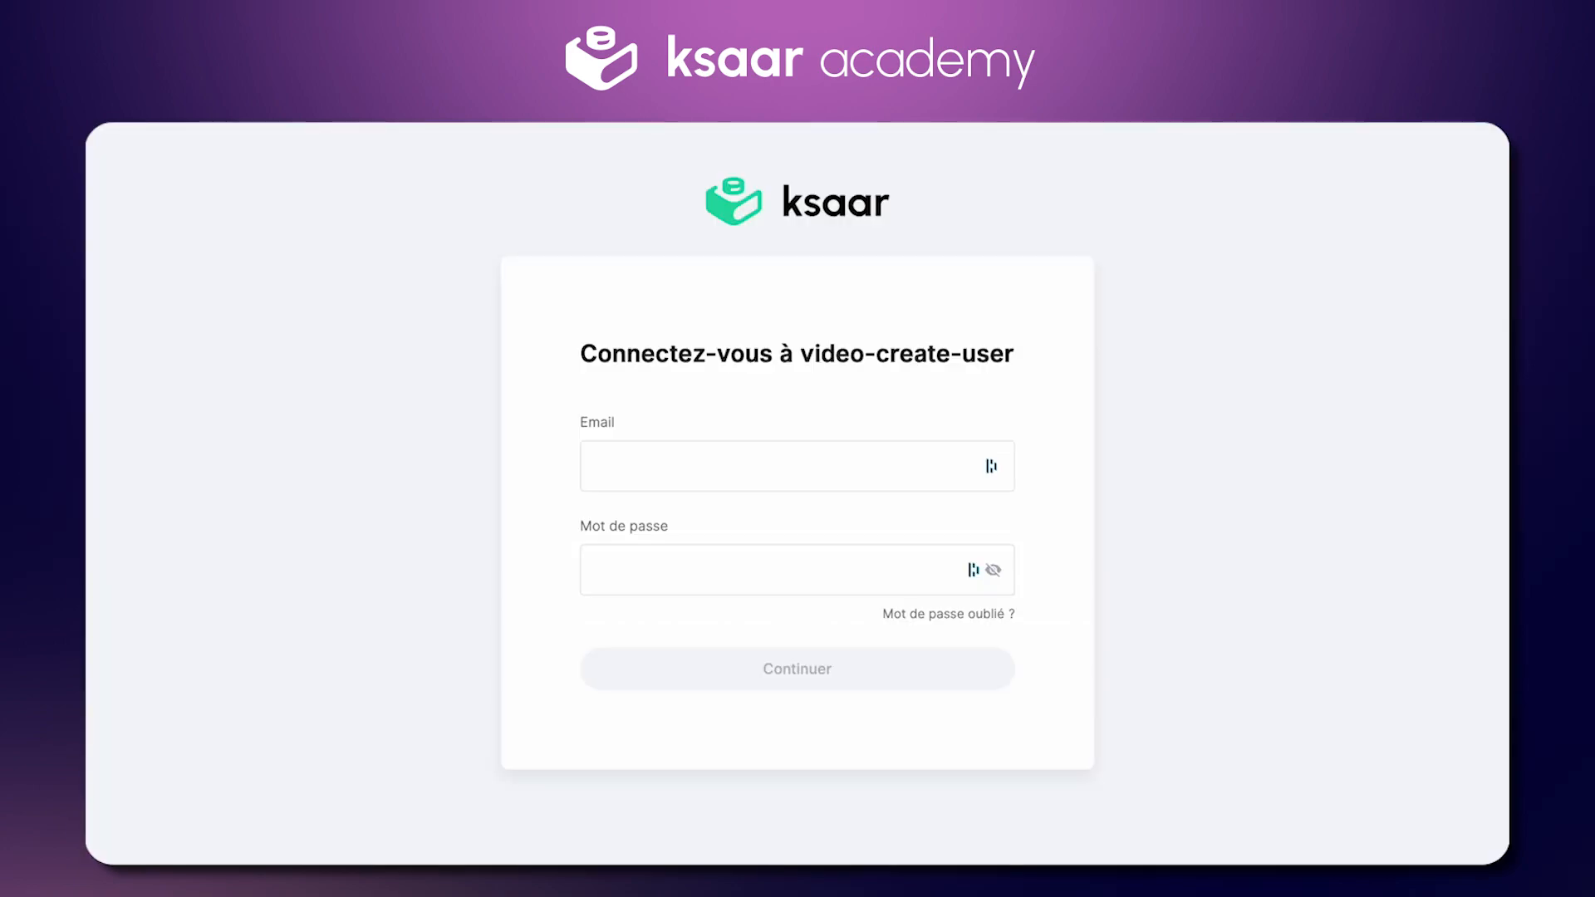
# Submit the public request form with a first name, last name and e-mail, then reload the editor.
pyautogui.press('super+v')
pyautogui.press('Return')
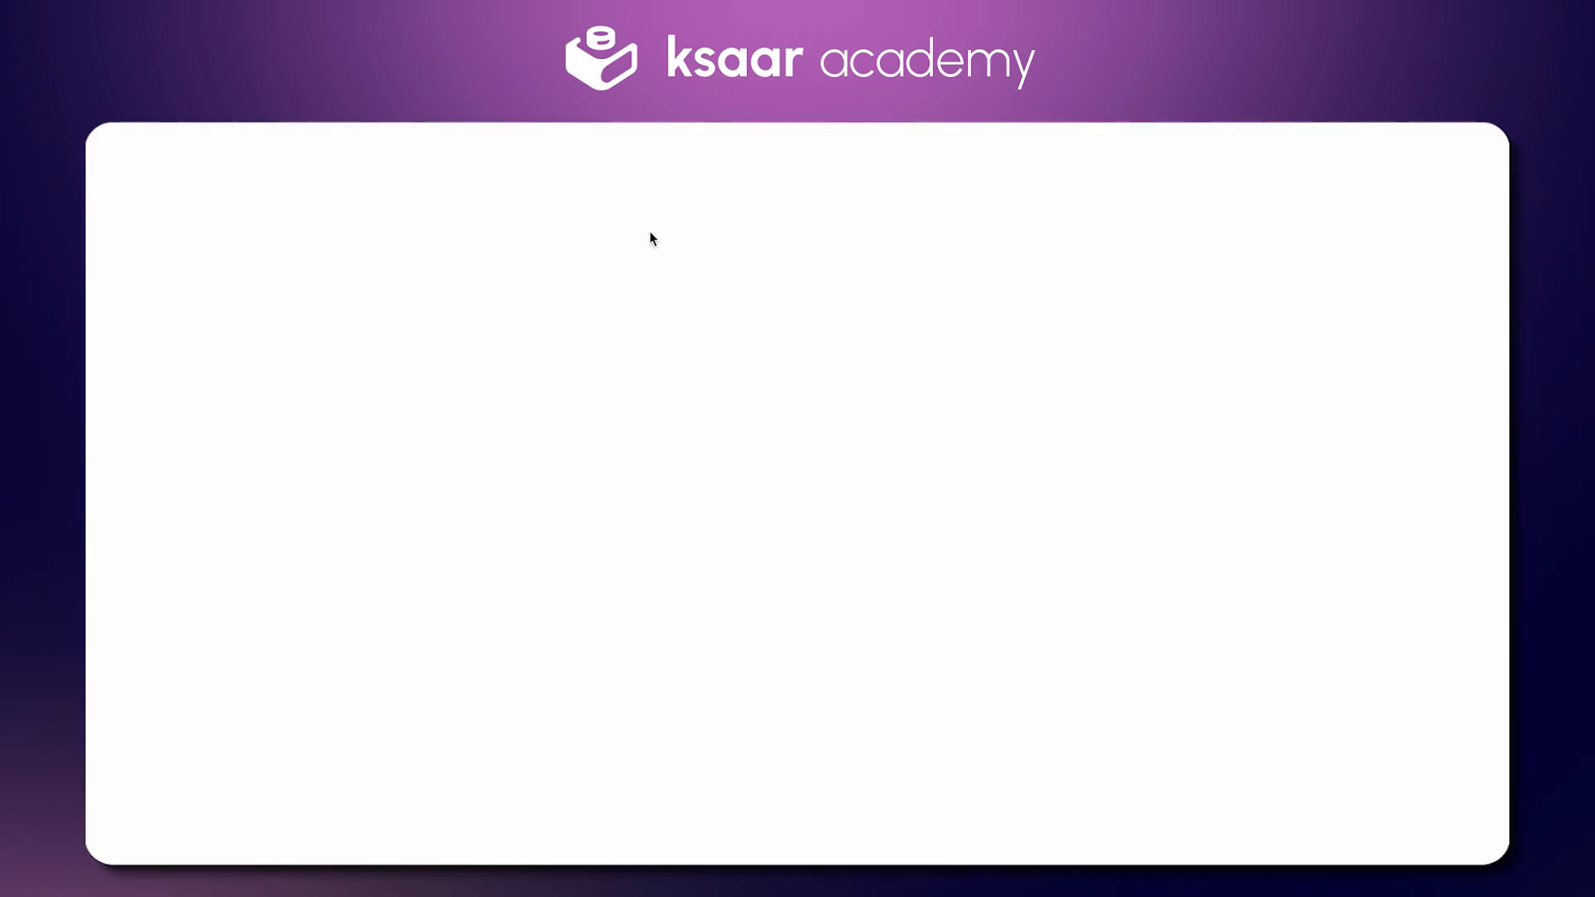
pyautogui.click(691, 240)
pyautogui.press('Tab')
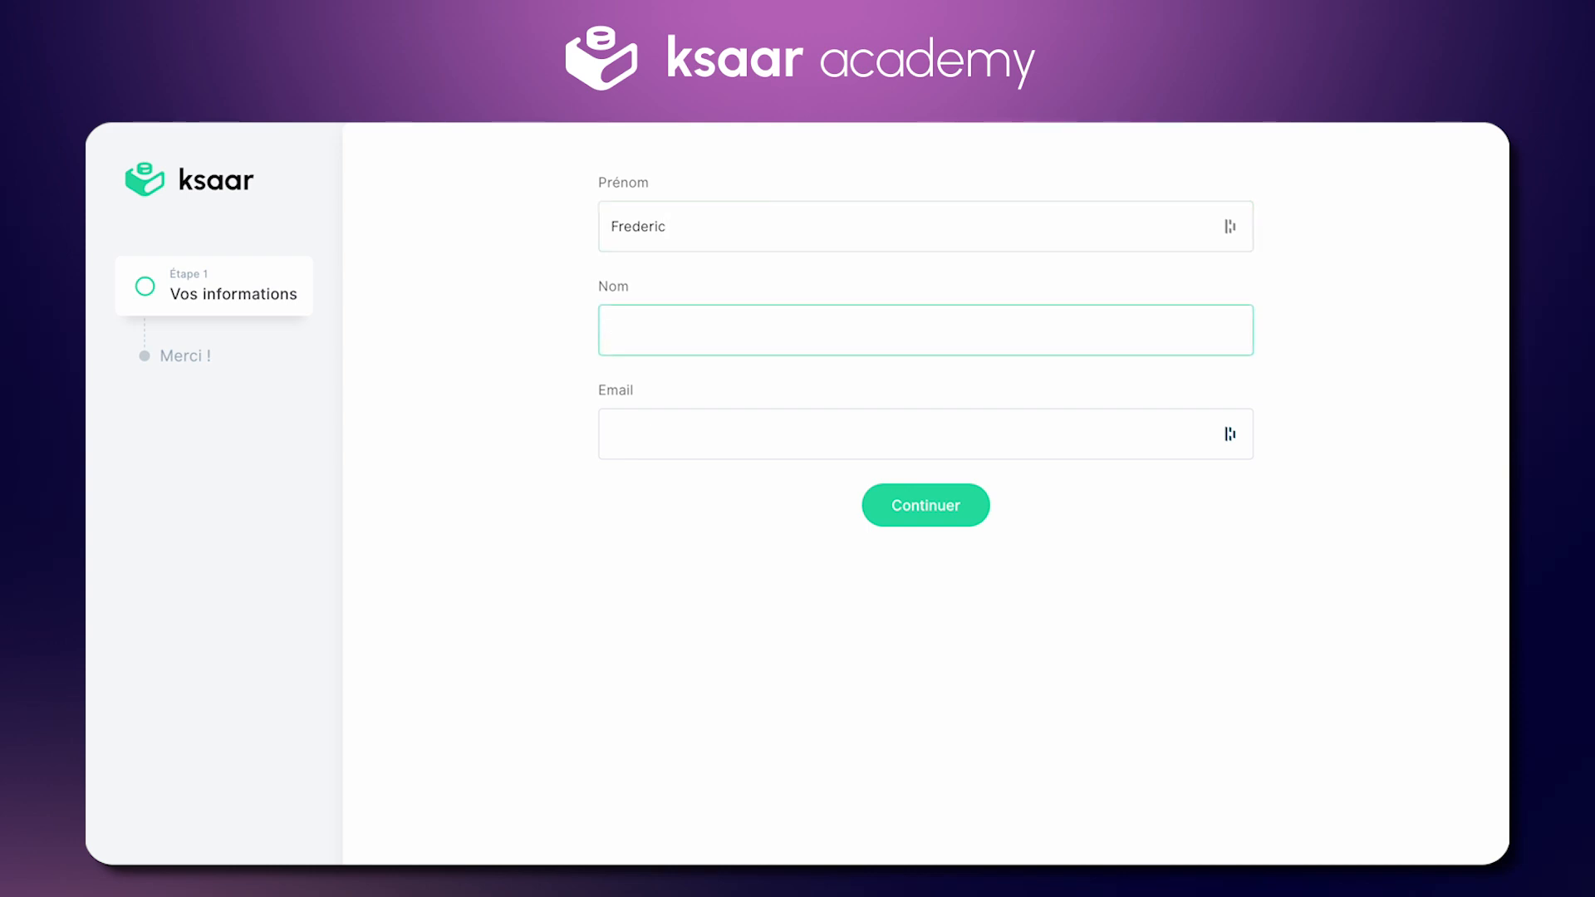
pyautogui.press('Tab')
pyautogui.write('fredm')
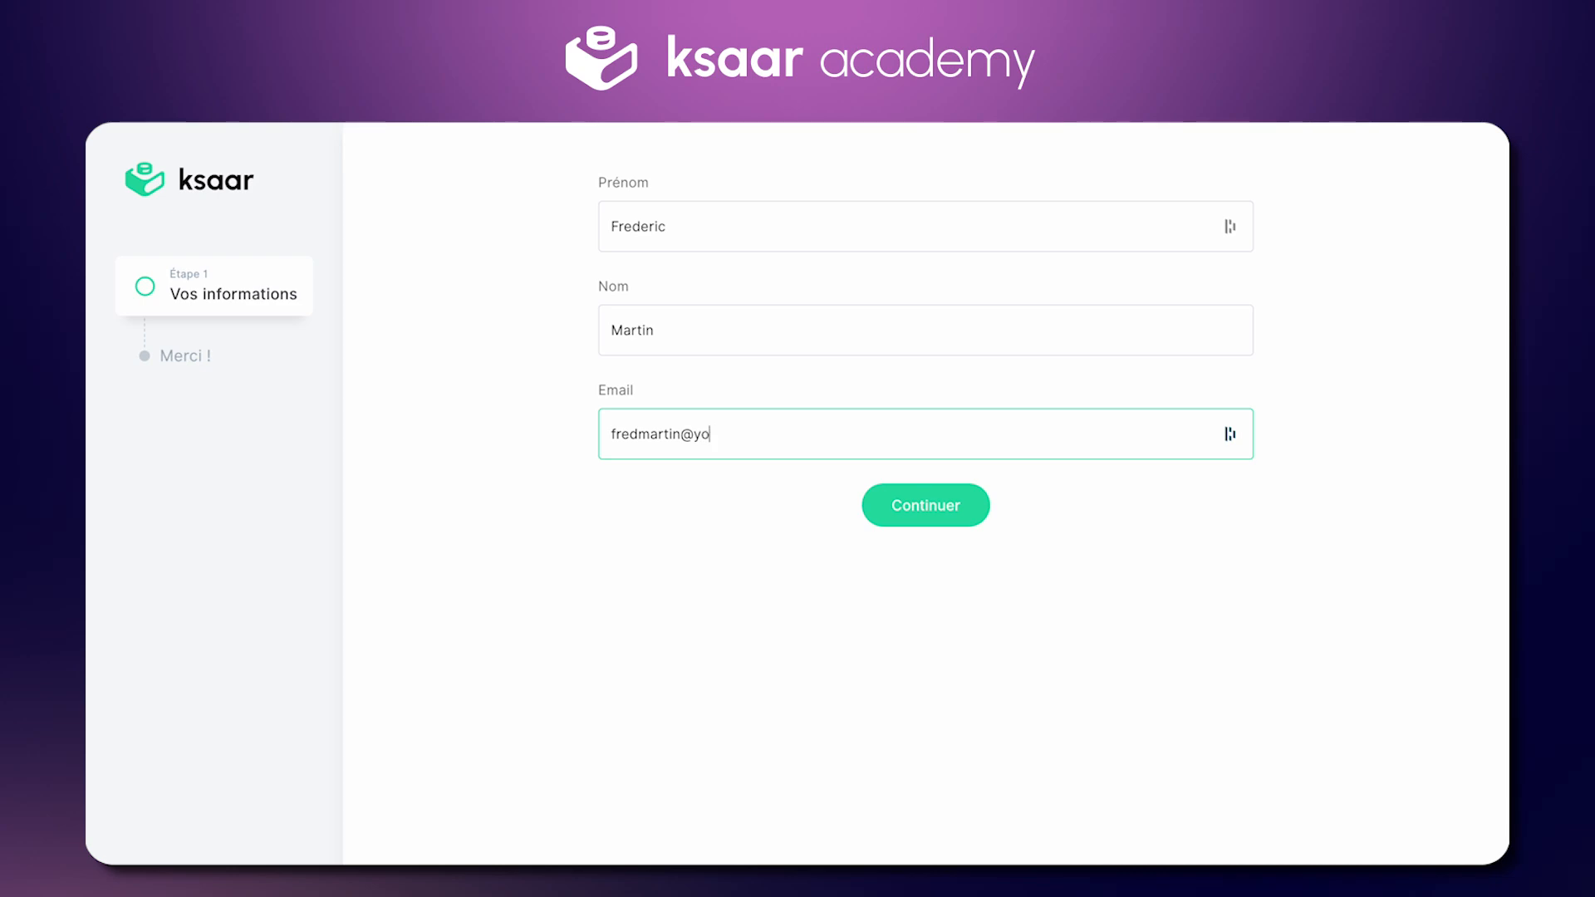
pyautogui.click(893, 508)
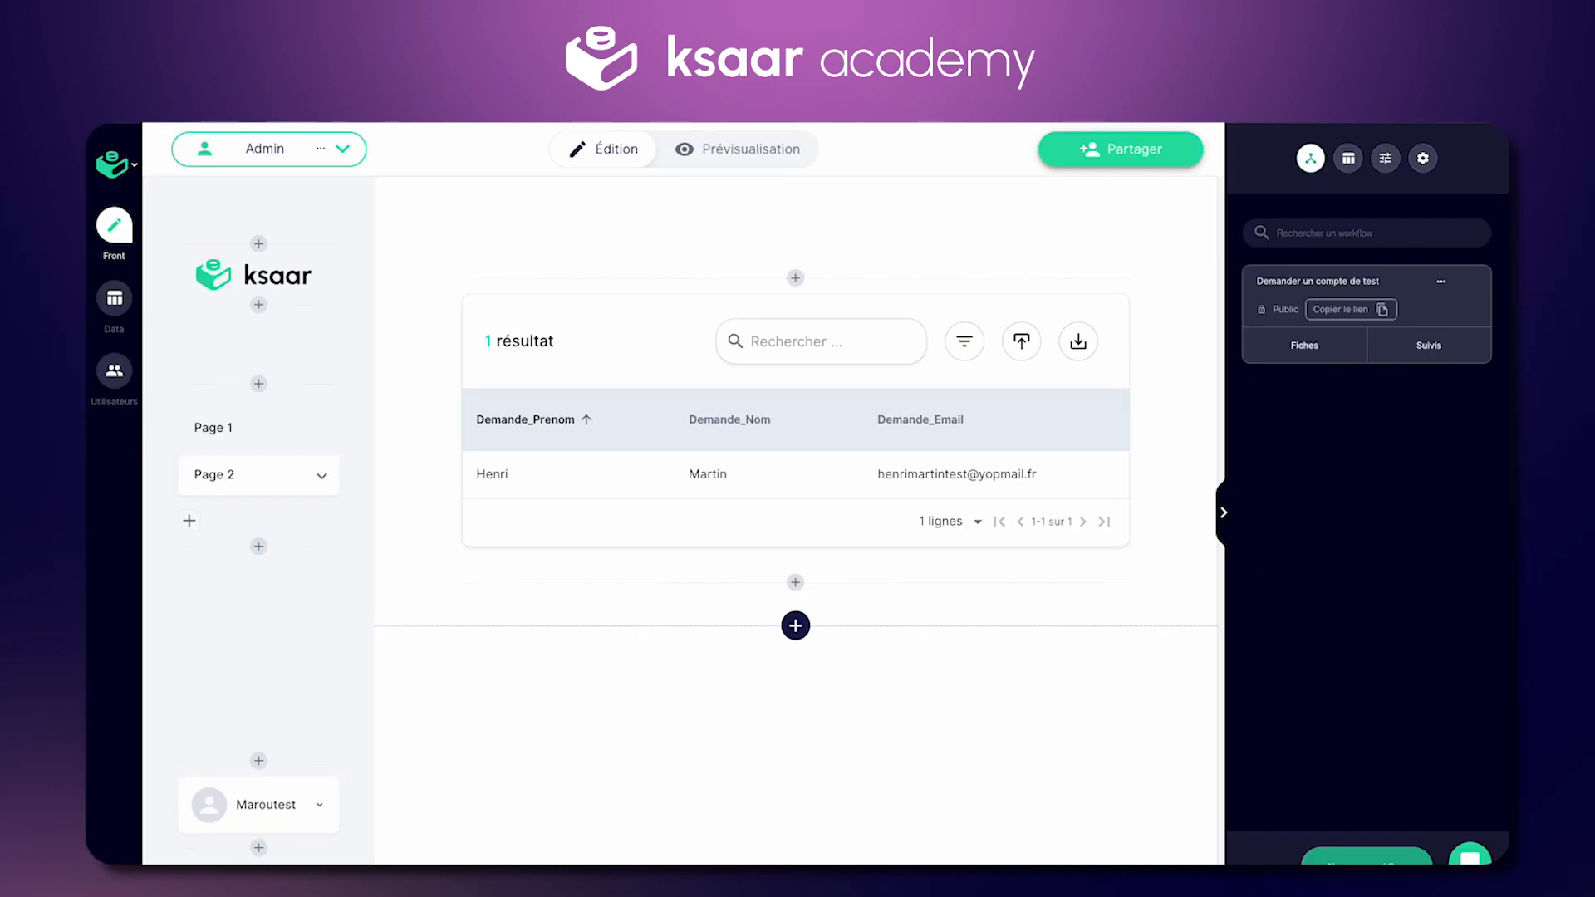
pyautogui.hotkey('ctrl', 'r')
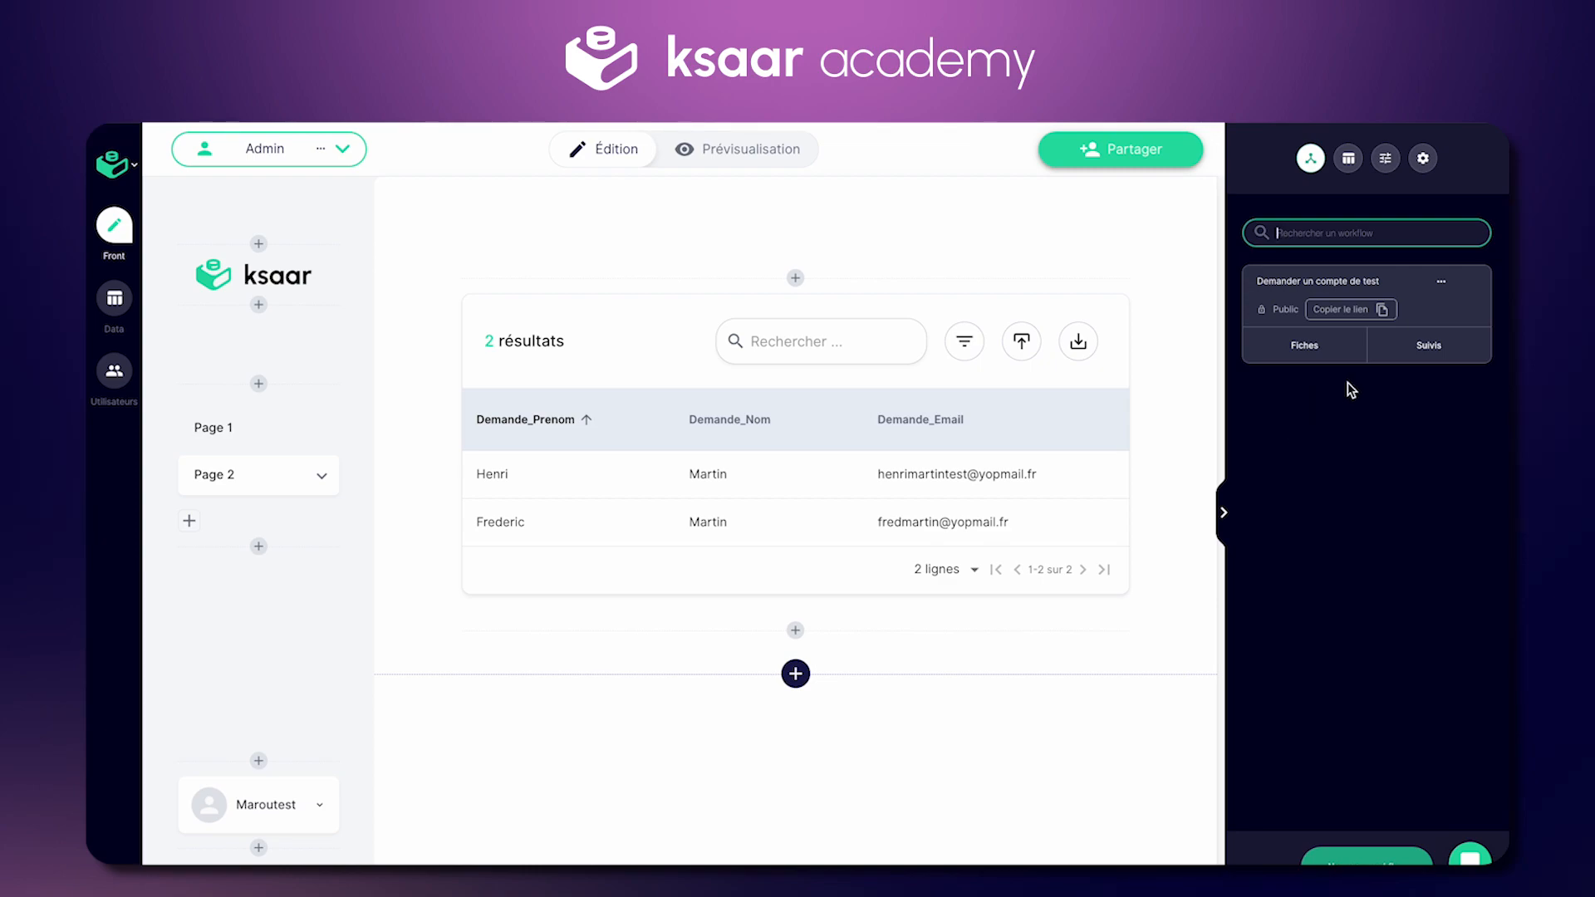
# Rename the workflow's Suivi 1 follow-up to 'Créer l'utilisateur'.
pyautogui.click(1426, 357)
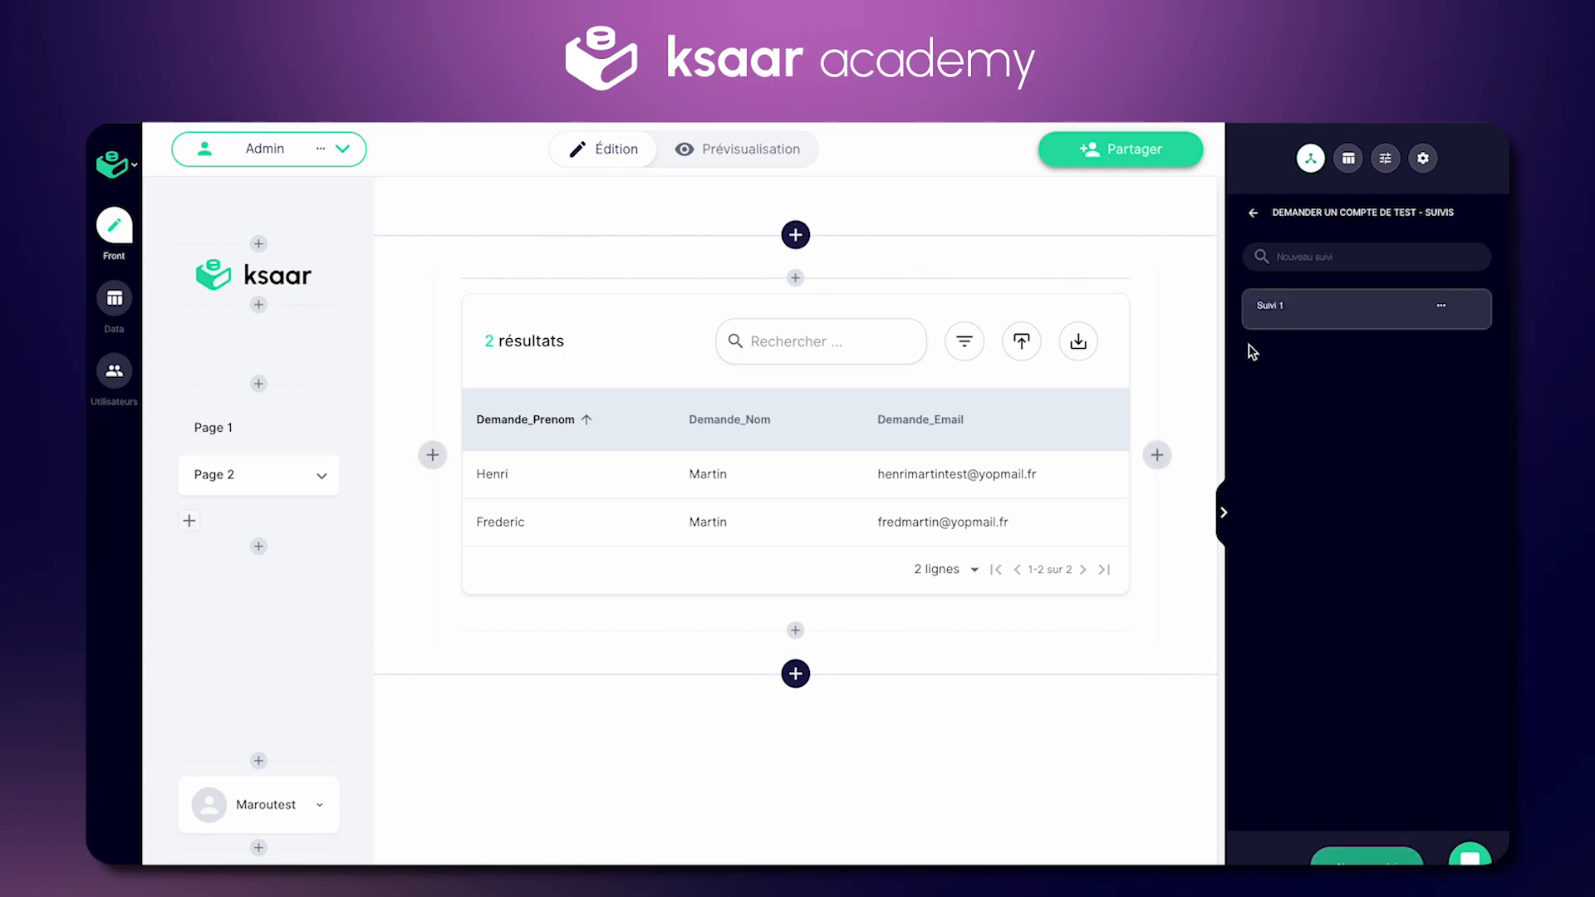
pyautogui.click(1370, 314)
pyautogui.tripleClick(207, 186)
pyautogui.write("Créer l'utilisateur")
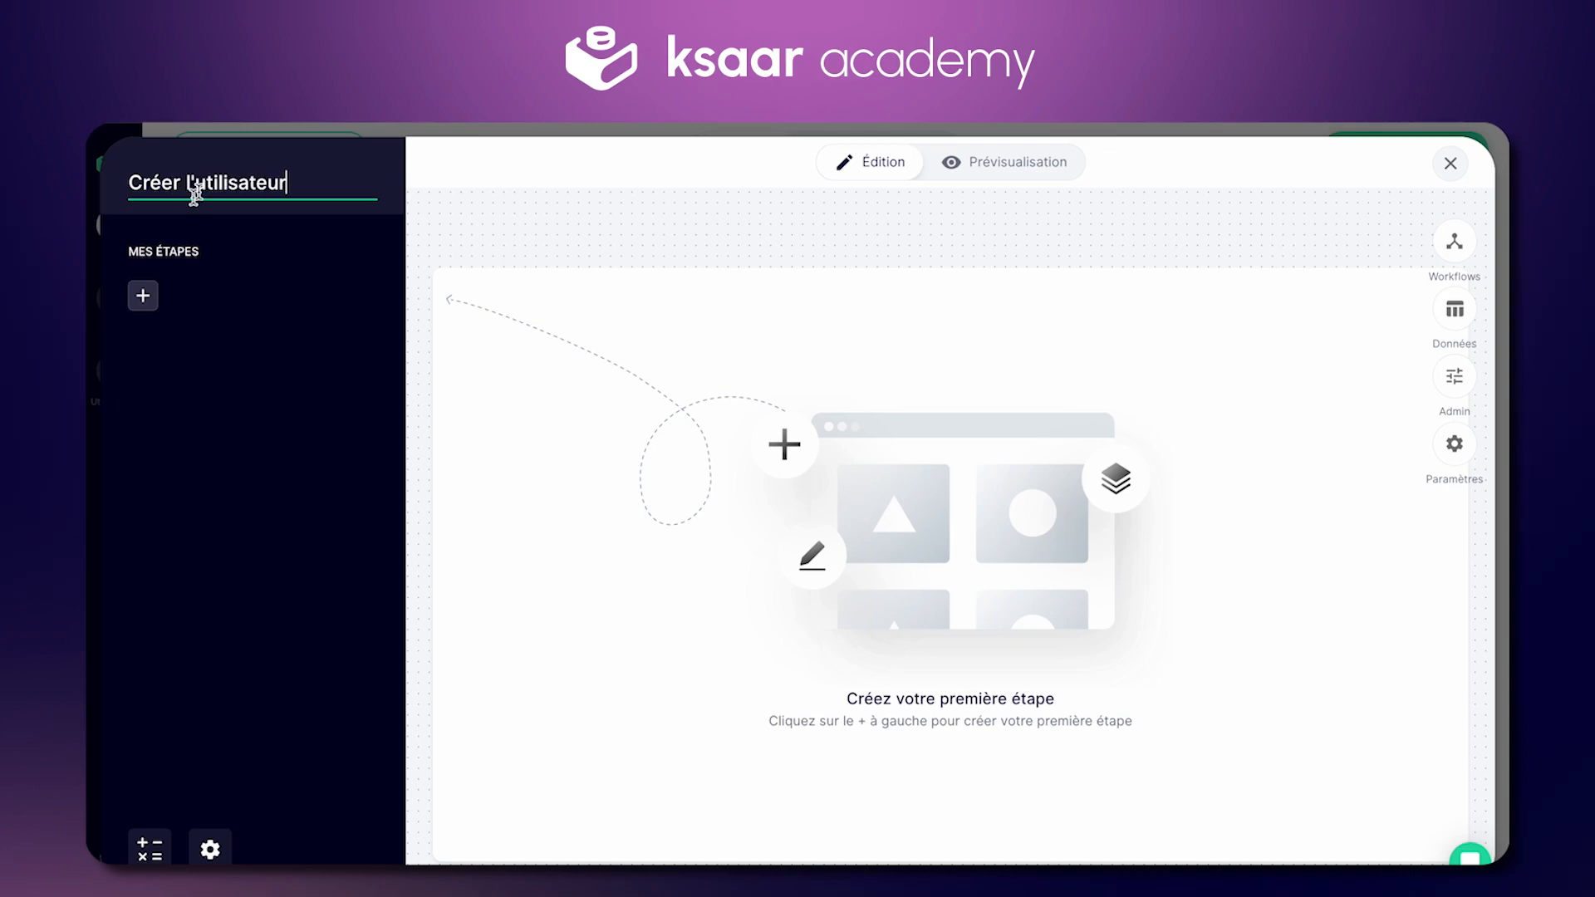
pyautogui.click(594, 366)
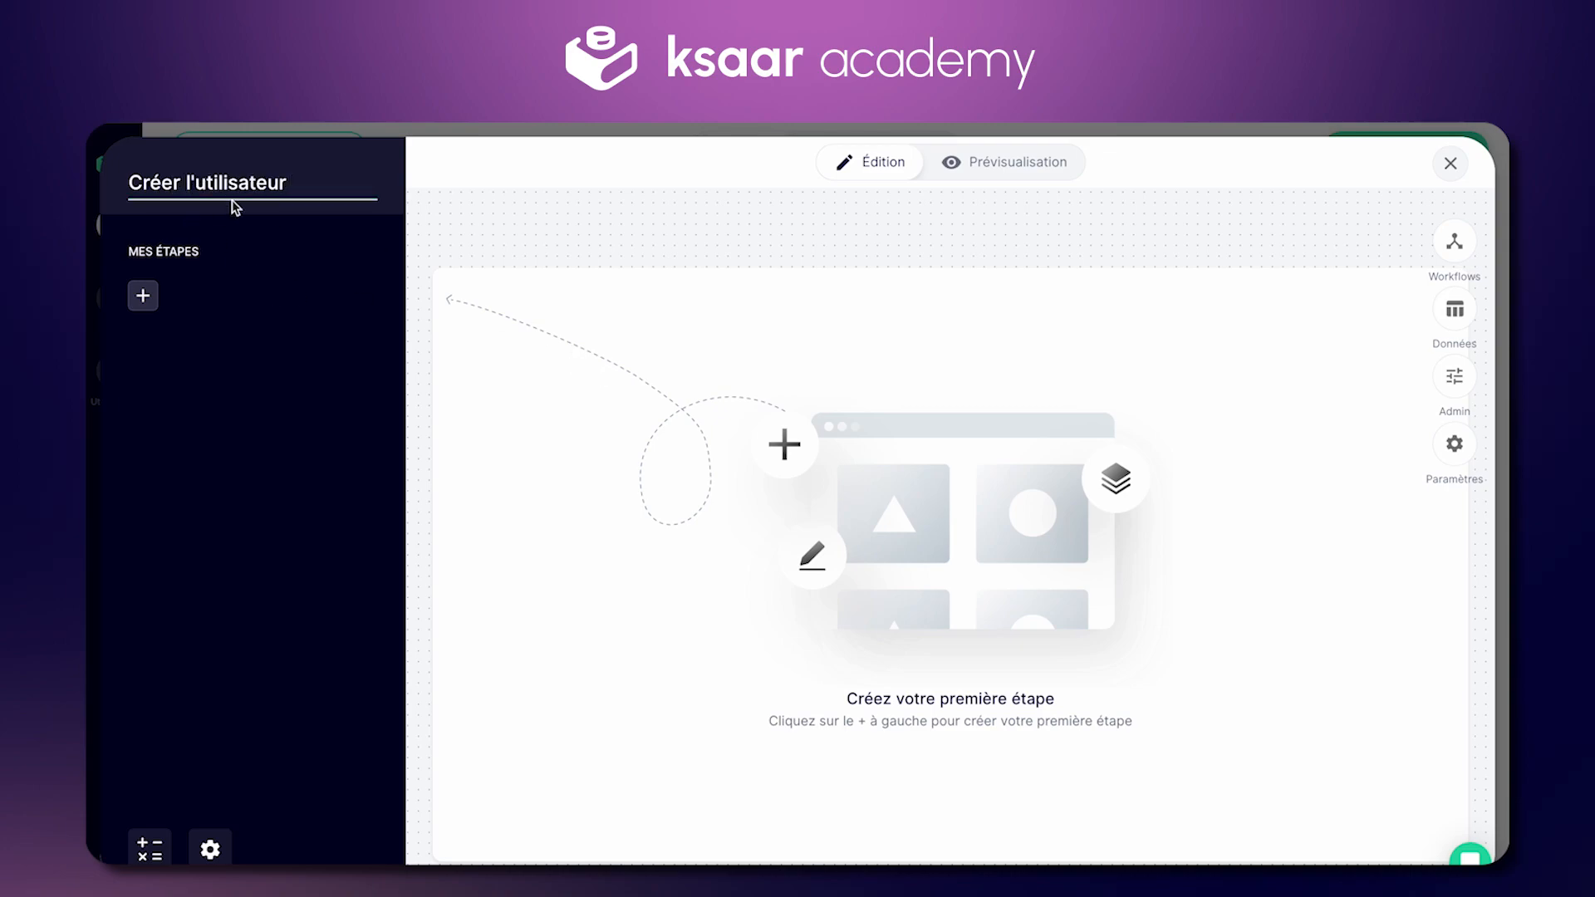
# Add a first step to the follow-up and browse the Action step types.
pyautogui.click(143, 297)
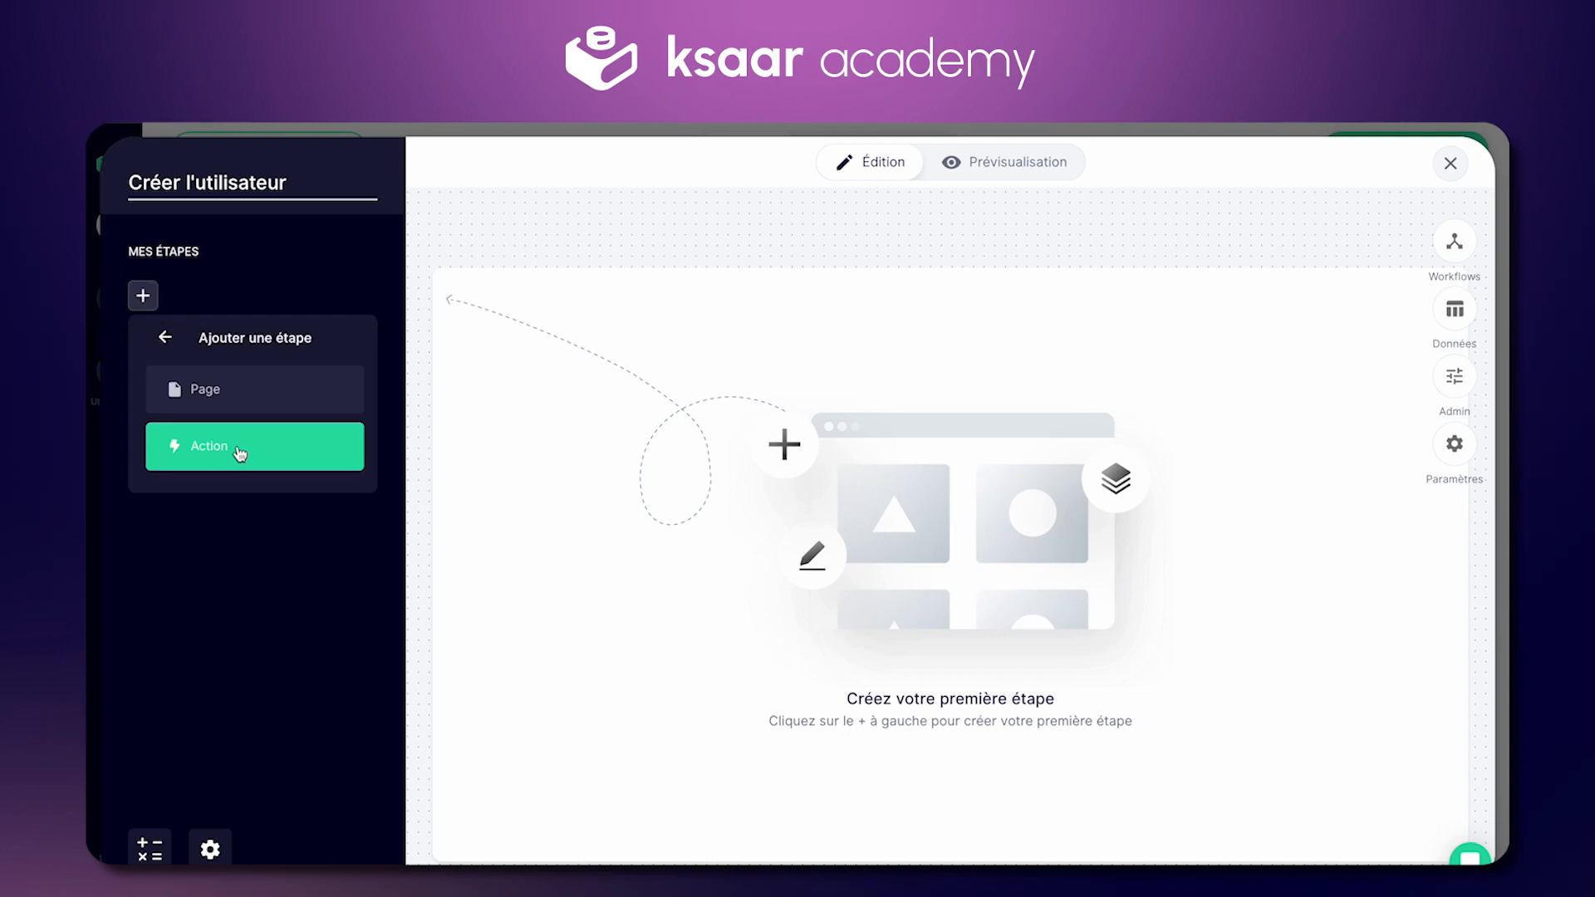
pyautogui.click(239, 453)
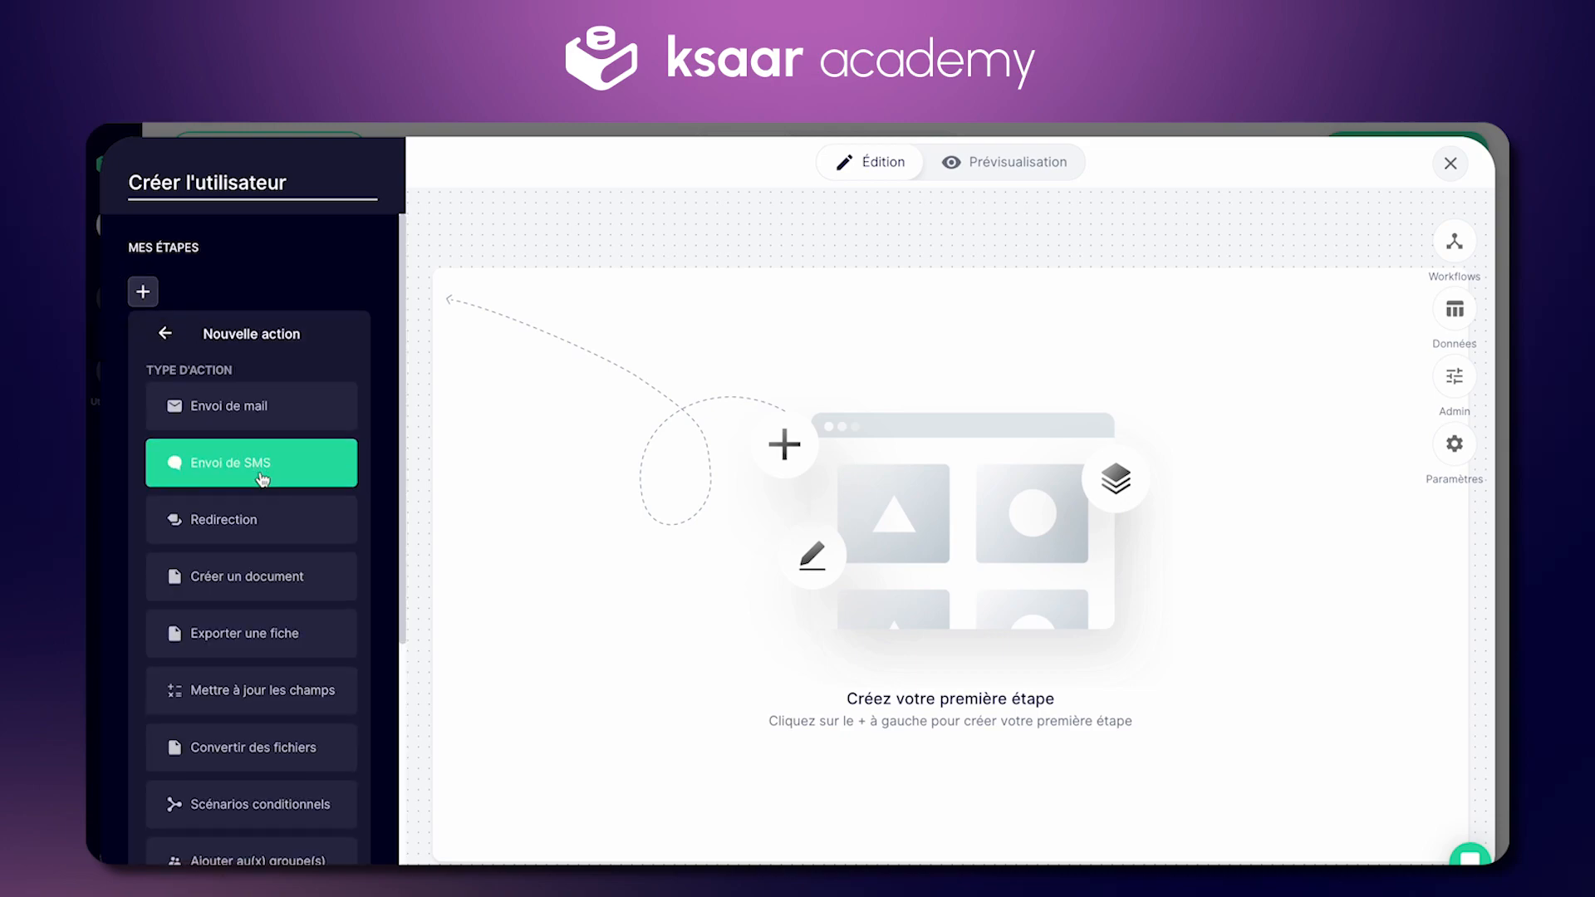
pyautogui.scroll(-5, 250, 465)
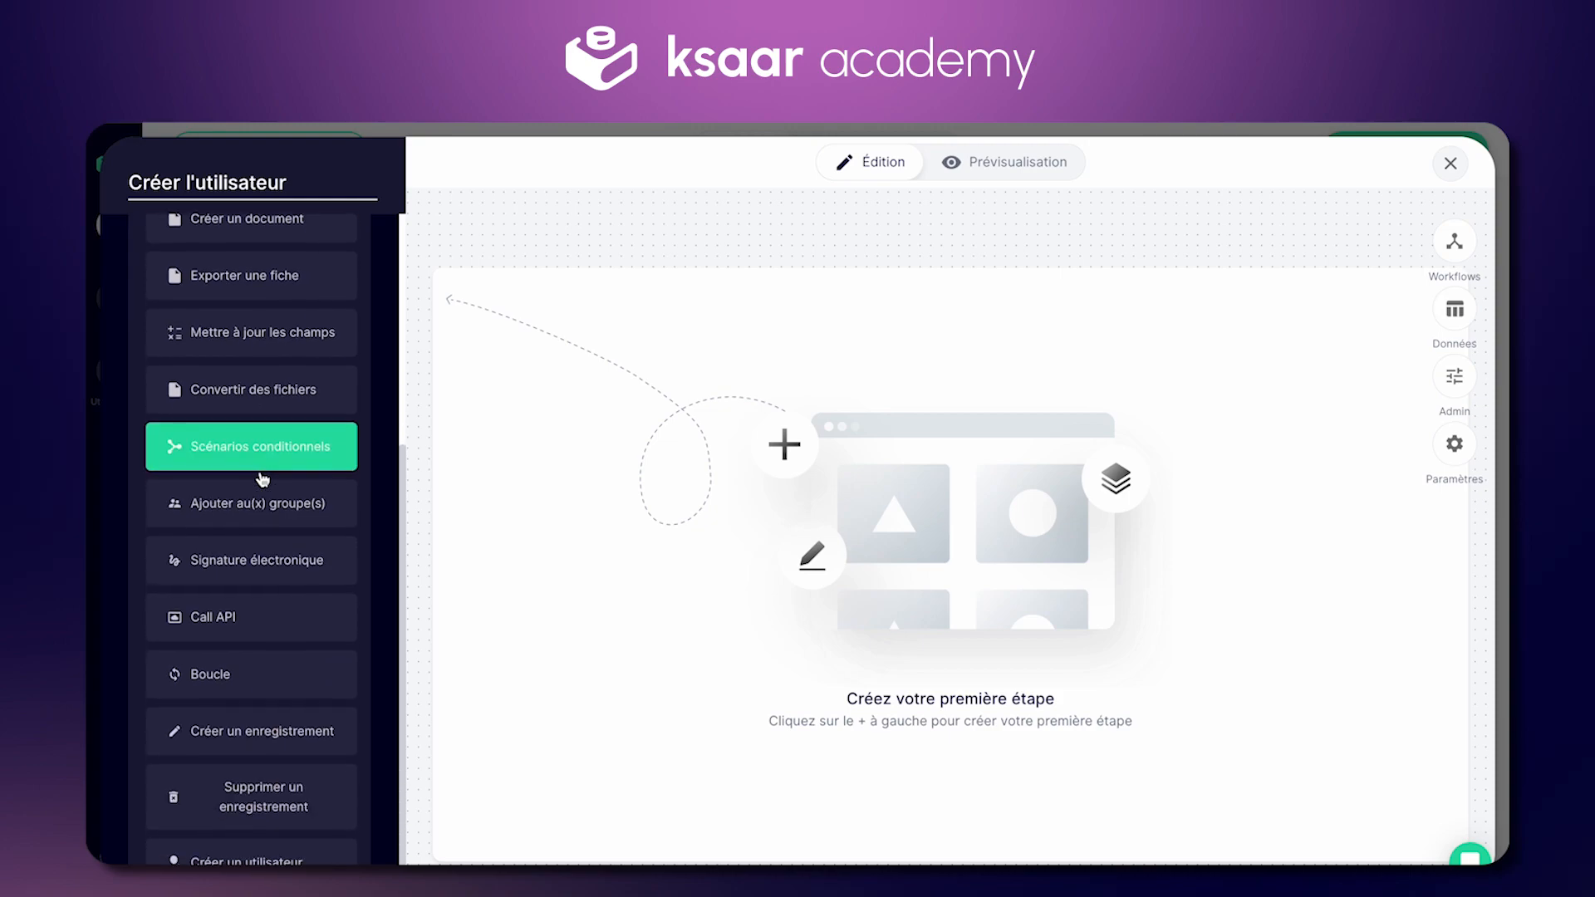
# Add a 'Créer un utilisateur' action step to the follow-up.
pyautogui.click(284, 856)
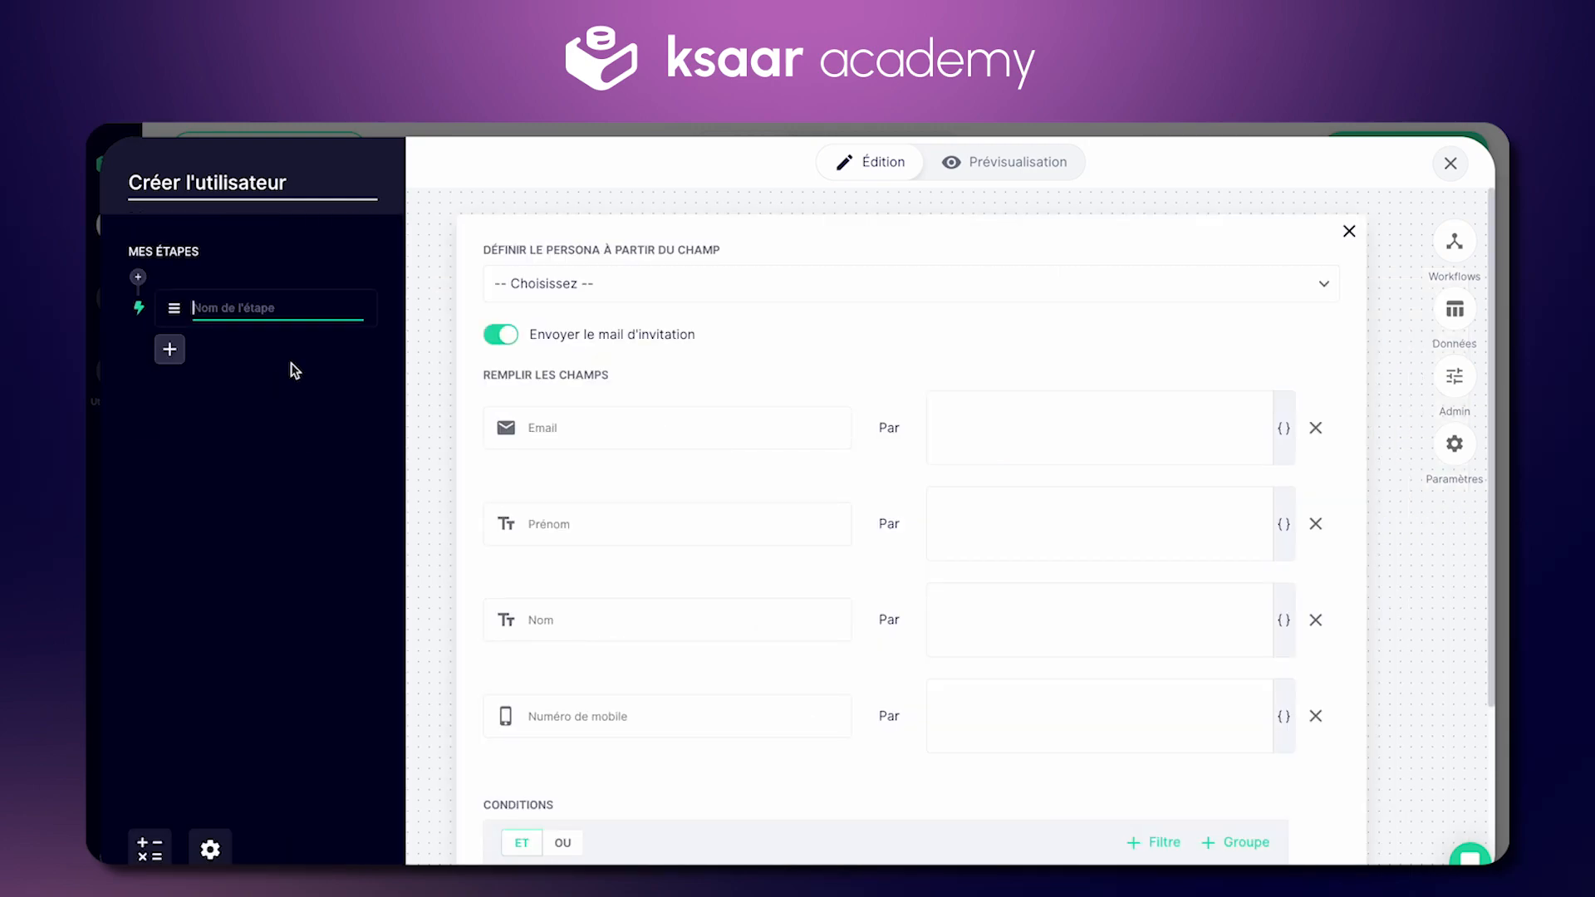
pyautogui.write('Créer un ut')
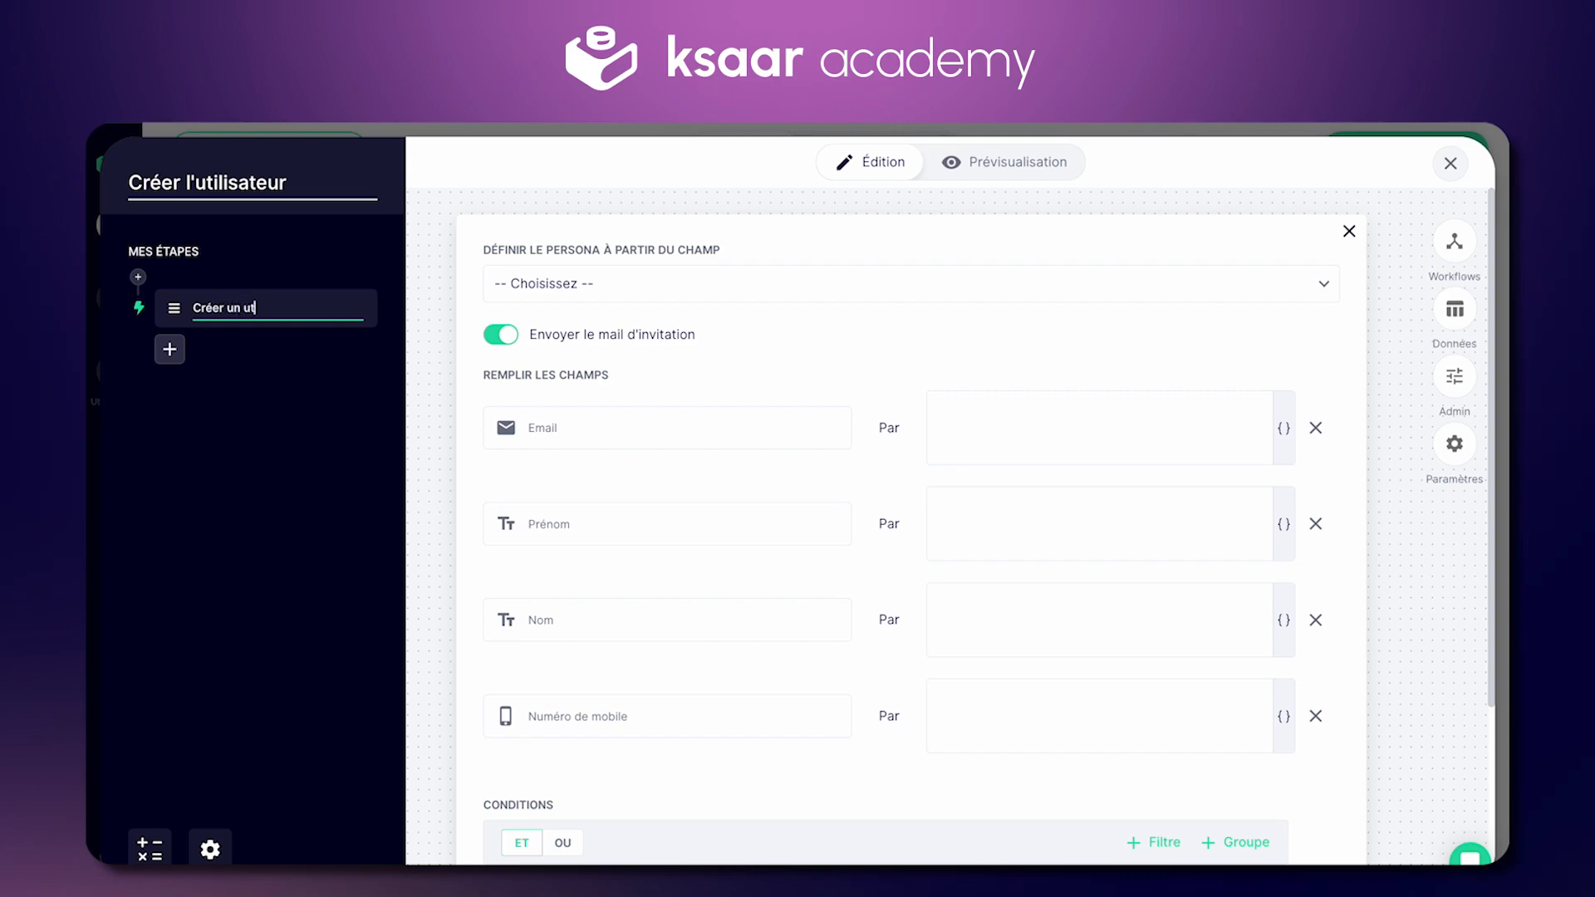
pyautogui.write('ilisateur')
pyautogui.press('Return')
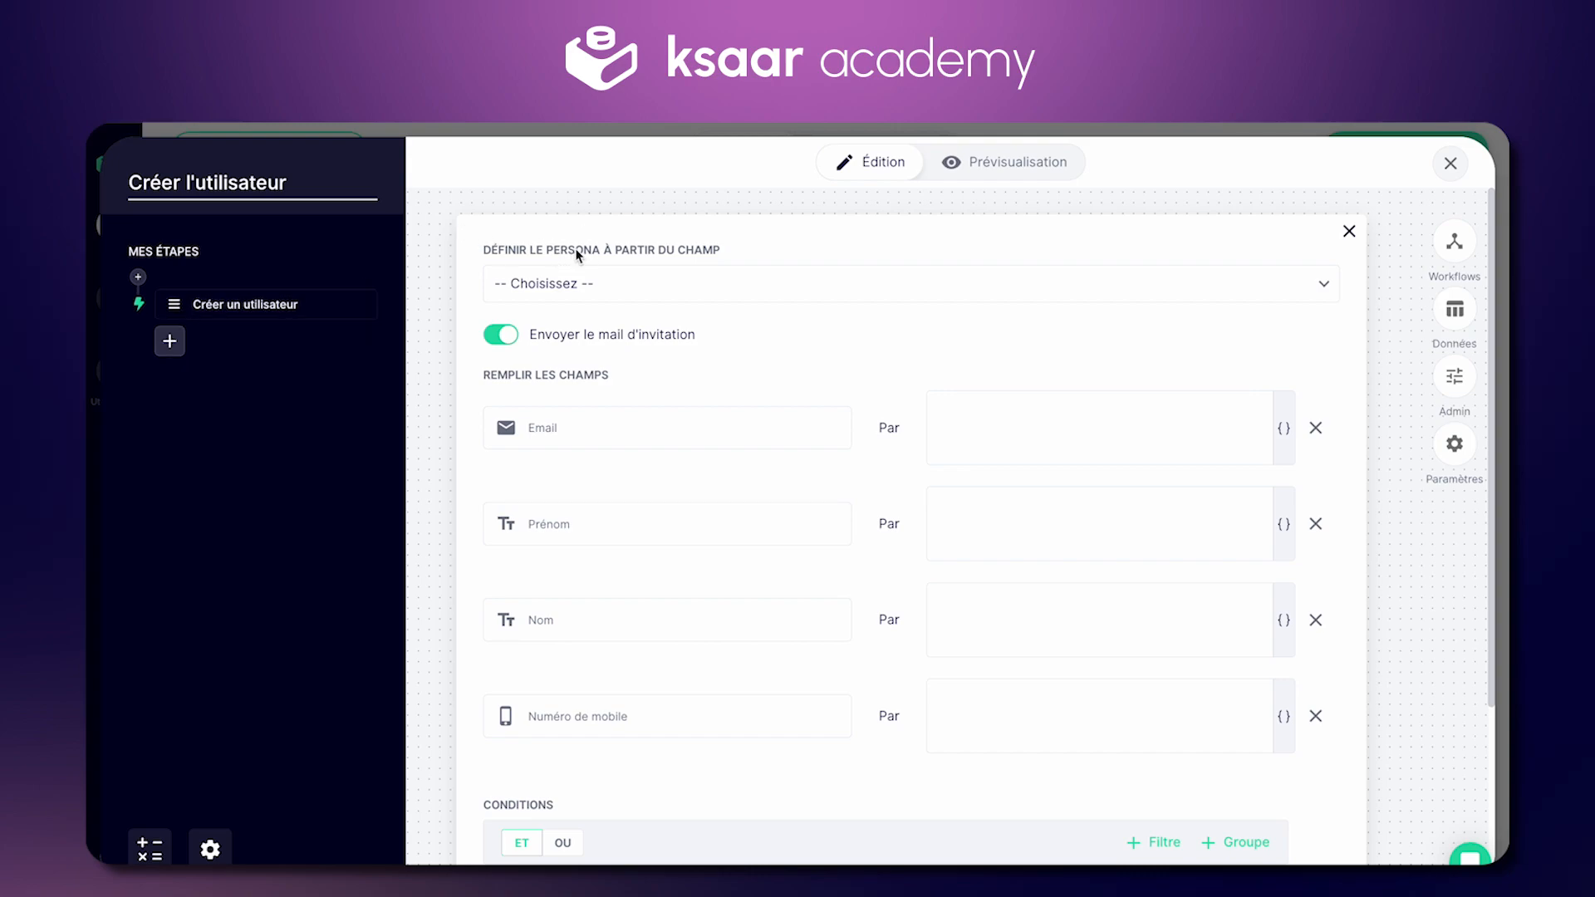
pyautogui.click(554, 287)
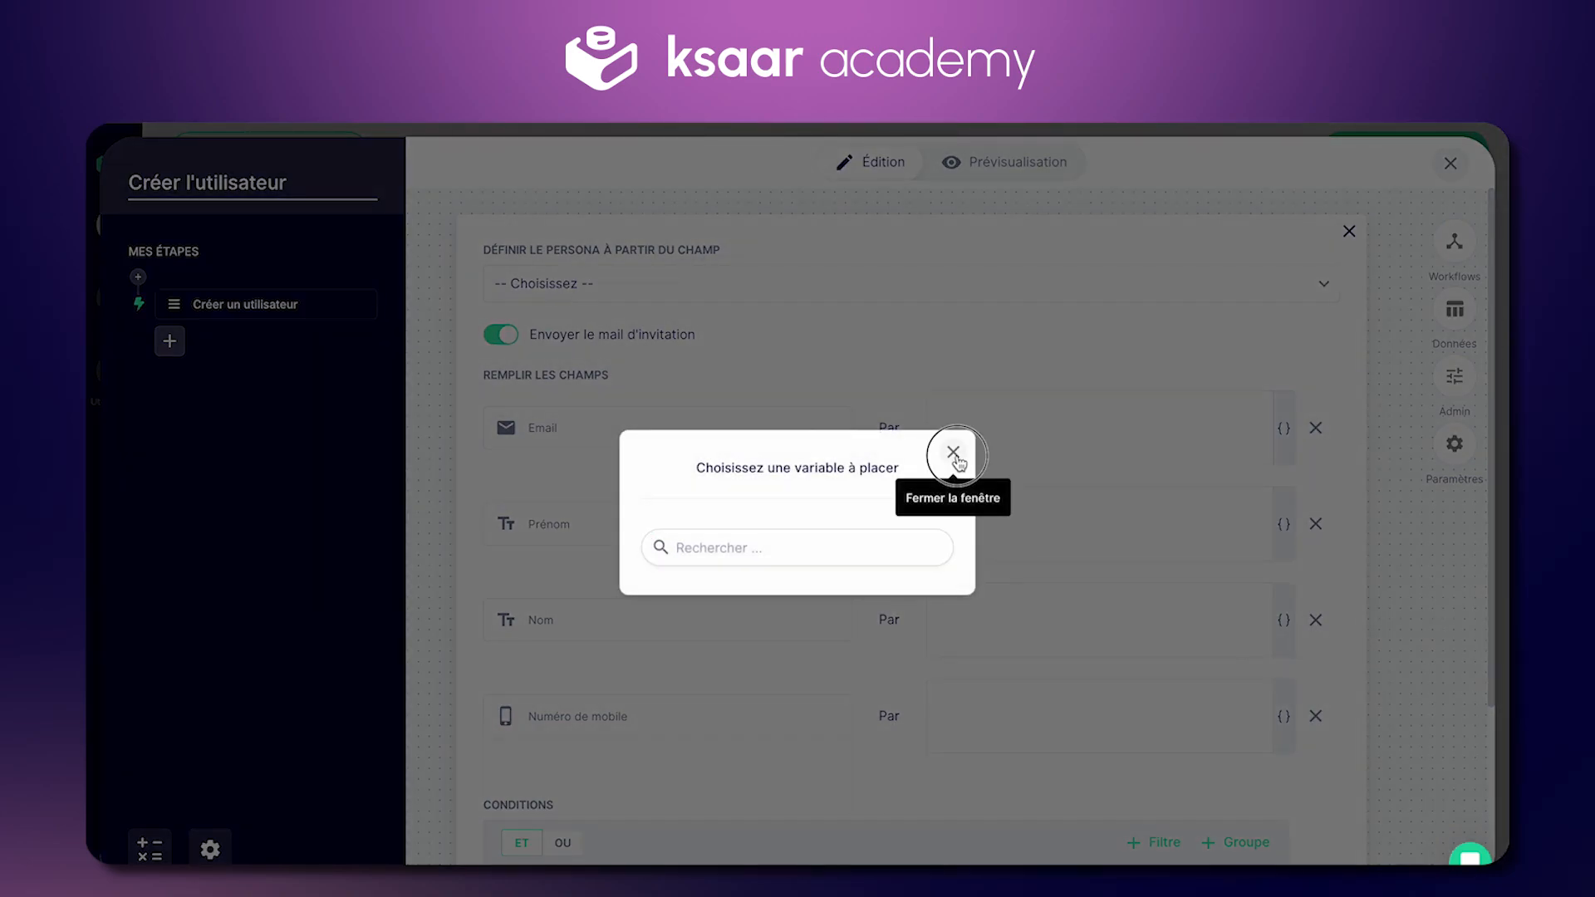
pyautogui.click(952, 452)
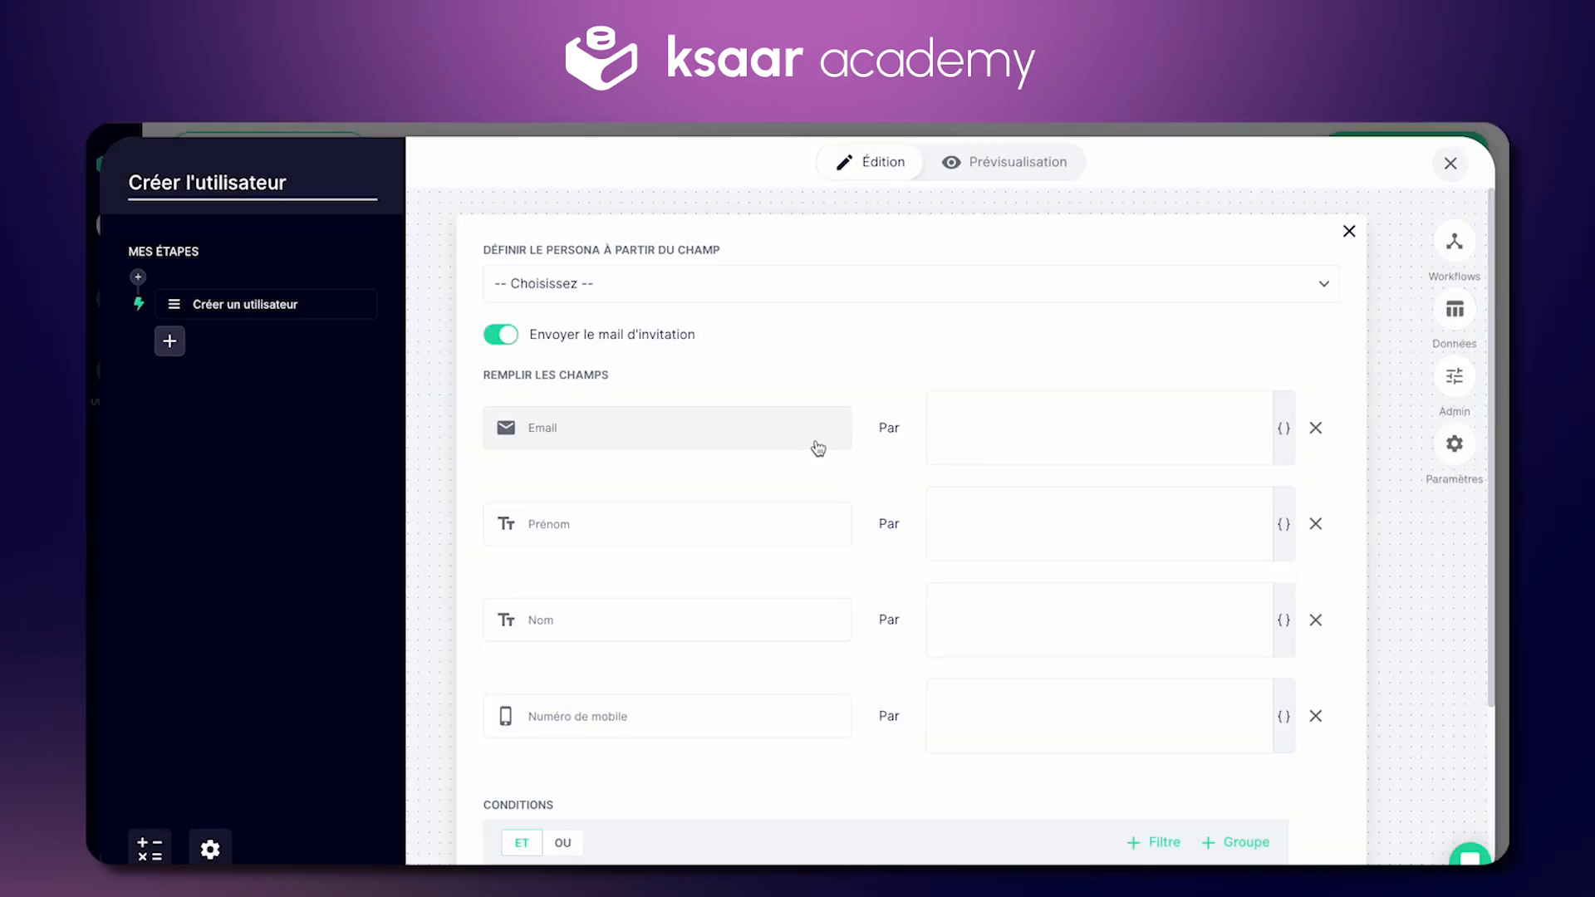
# Insert a page step named 'Persona' before the user creation and add a row to its page.
pyautogui.click(138, 277)
pyautogui.click(200, 374)
pyautogui.click(221, 390)
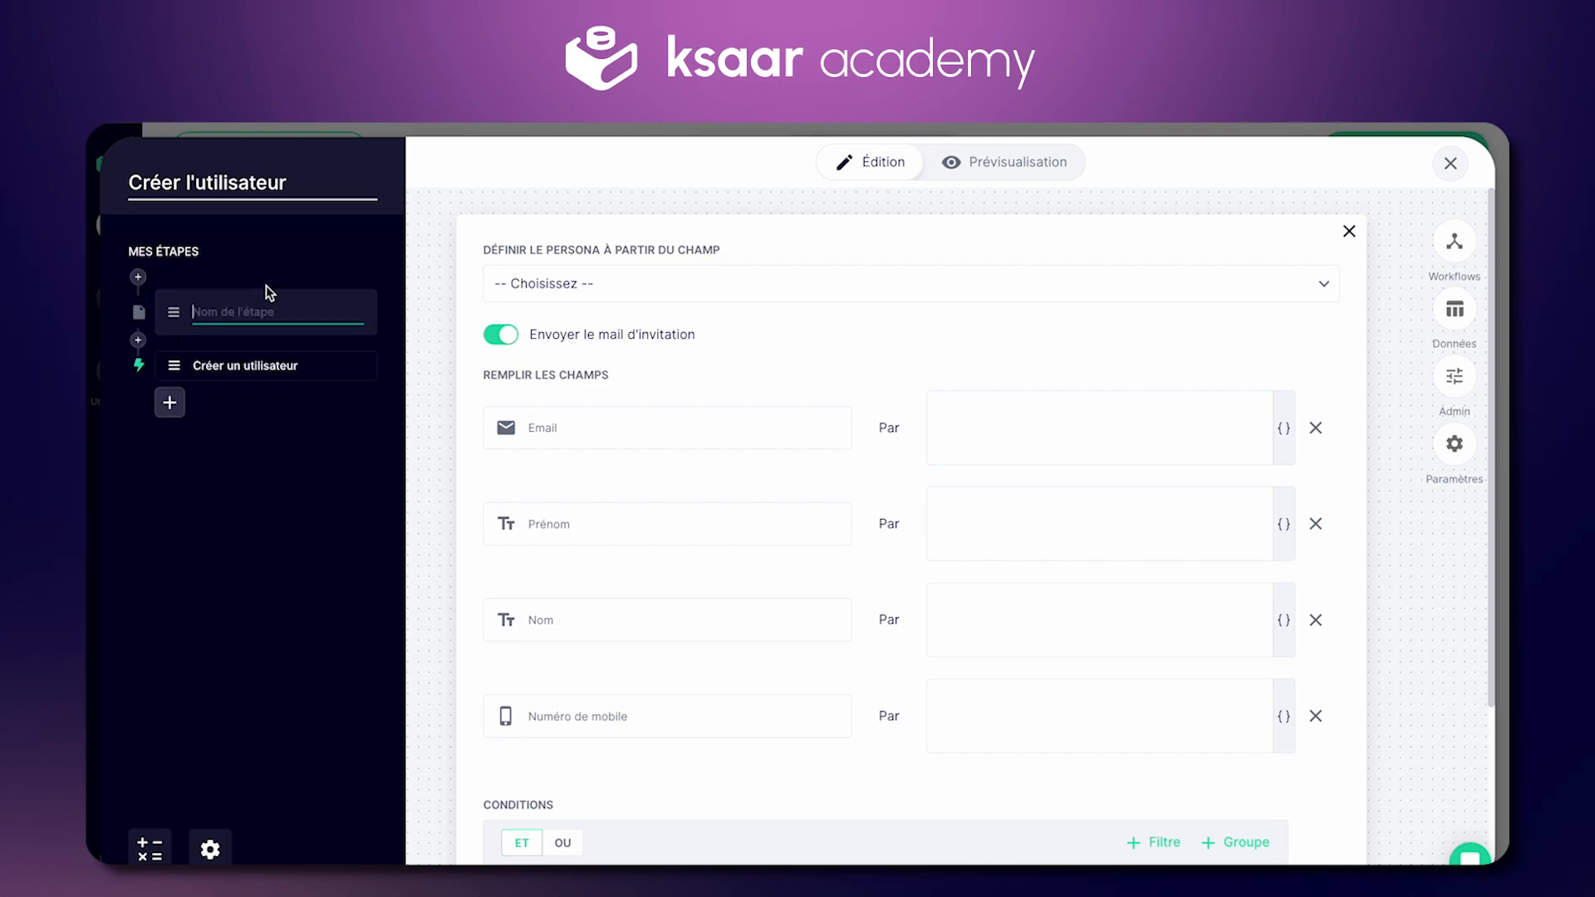
pyautogui.write('Persona')
pyautogui.press('Return')
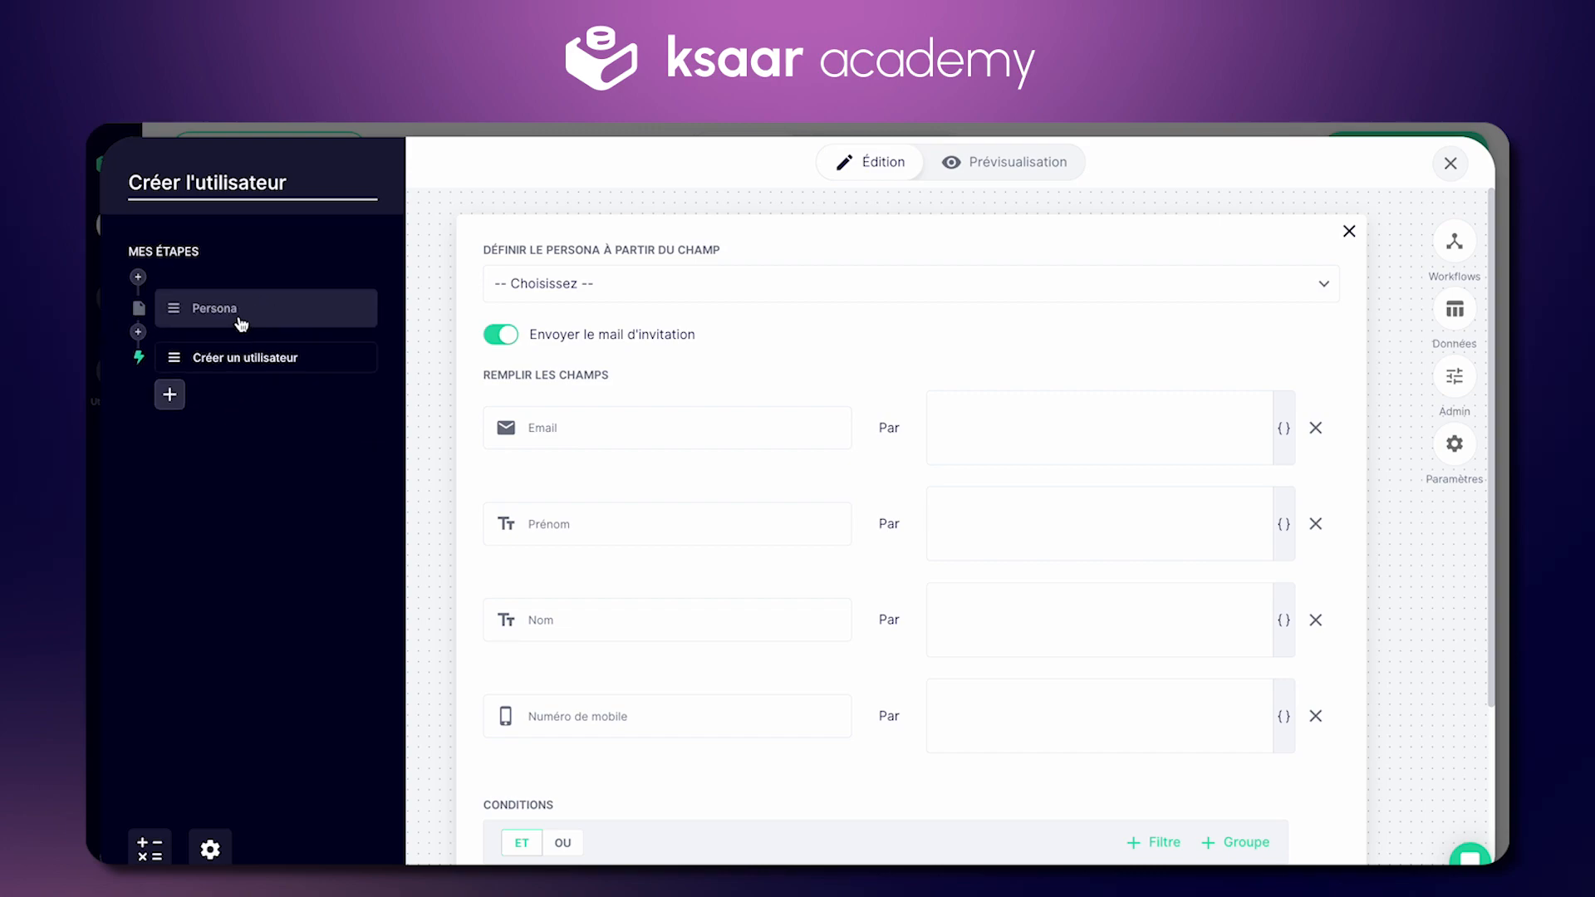
pyautogui.click(320, 312)
pyautogui.click(927, 421)
# Make the row one column holding a Persona field and an Étape suivante button.
pyautogui.click(1369, 249)
pyautogui.click(1049, 405)
pyautogui.scroll(-5, 1371, 499)
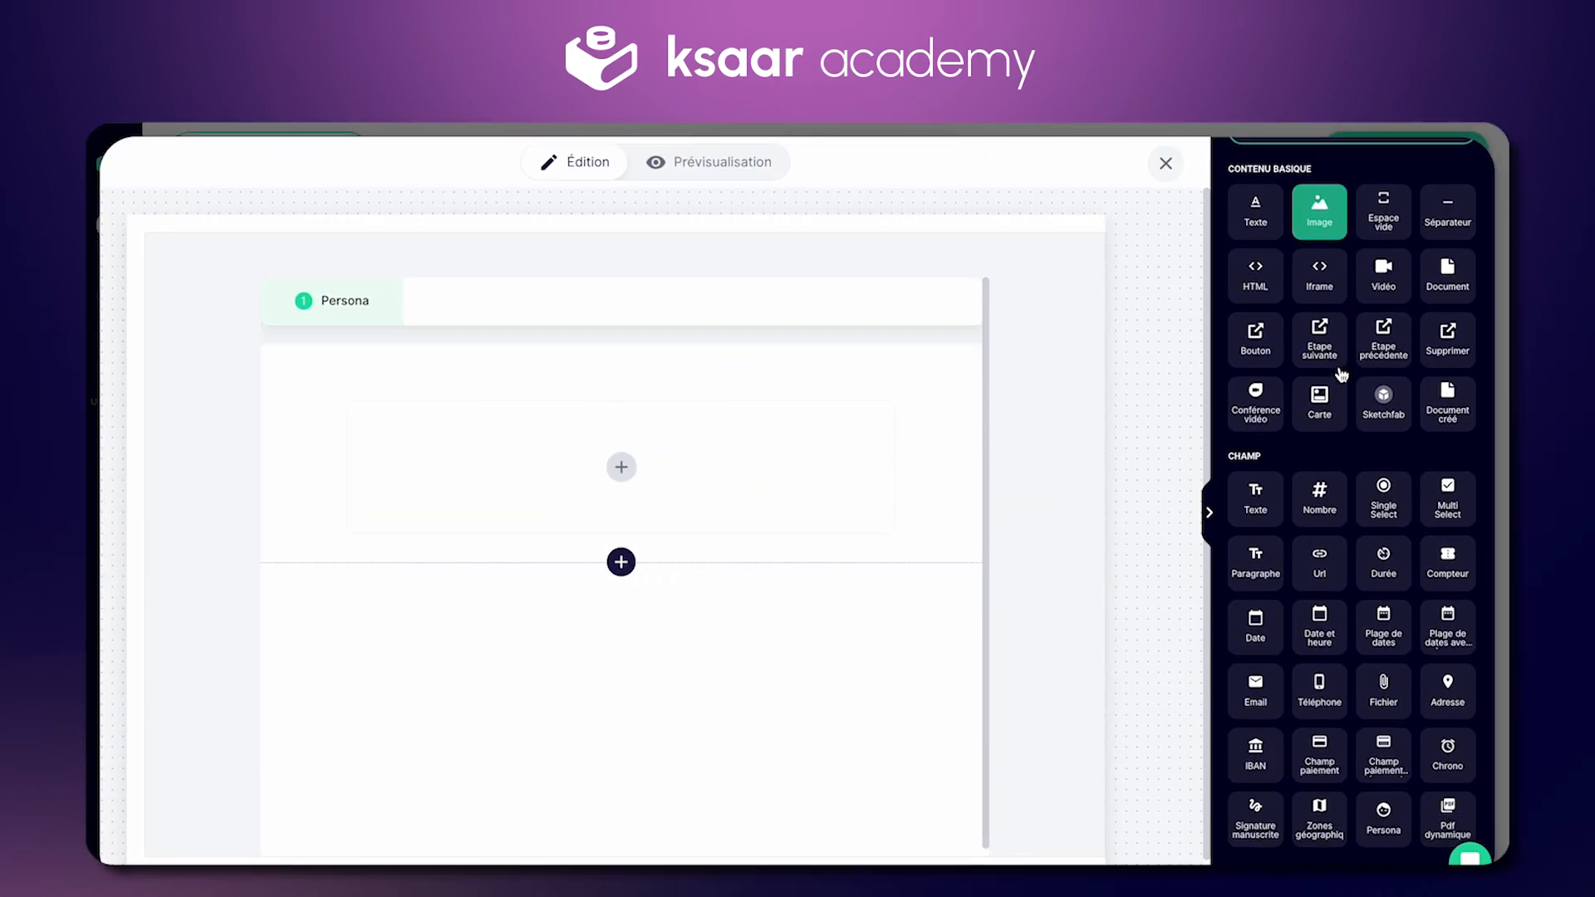
pyautogui.click(1399, 657)
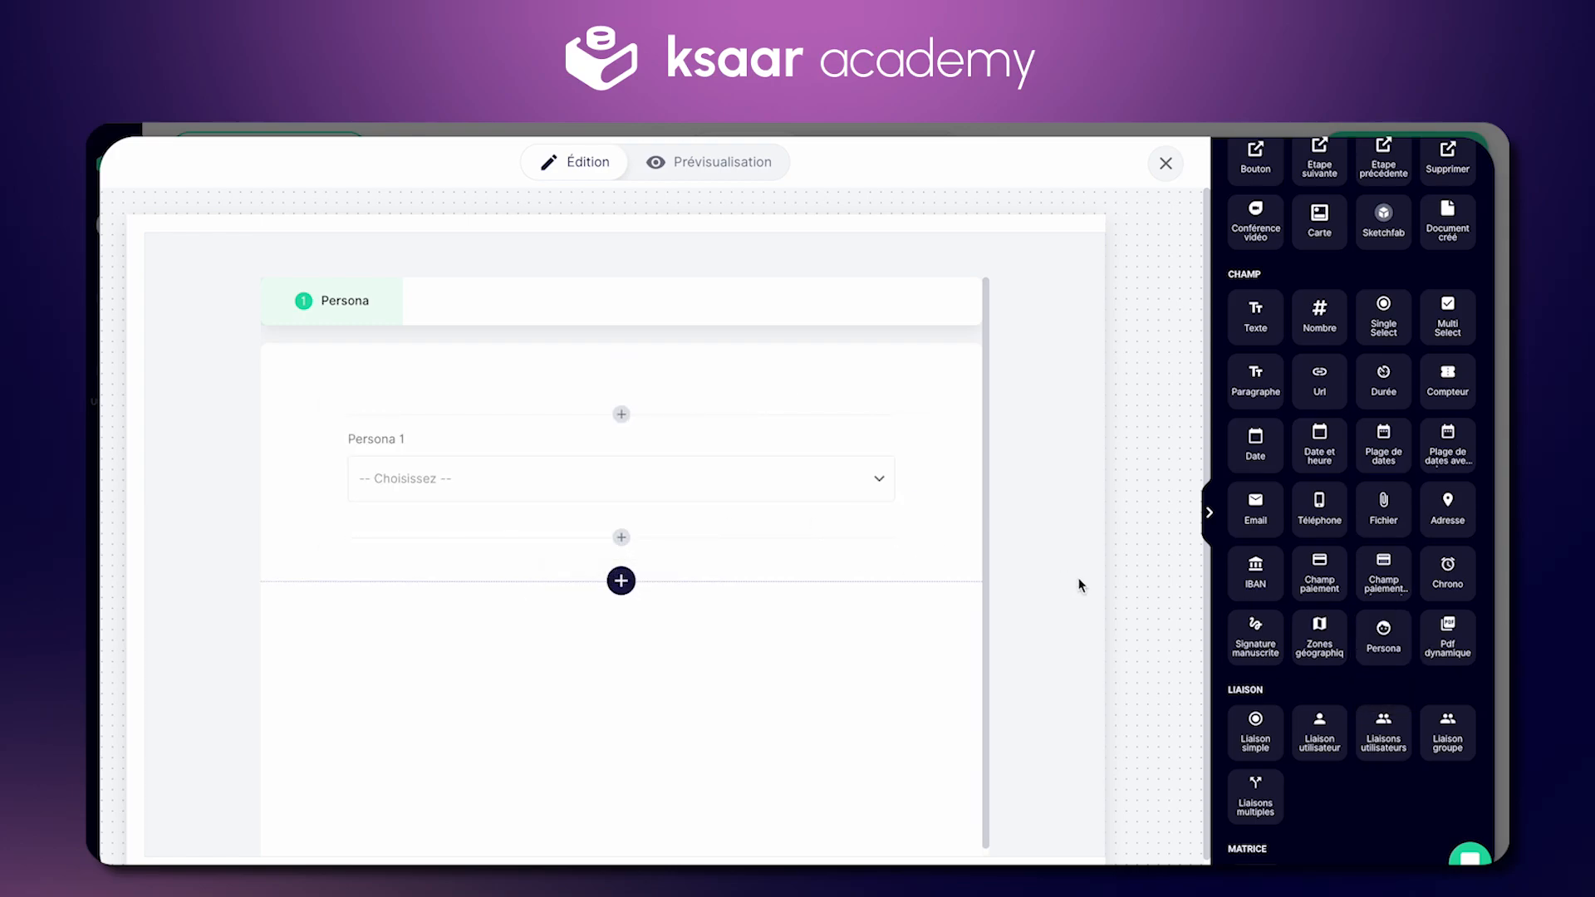
pyautogui.scroll(5, 1372, 341)
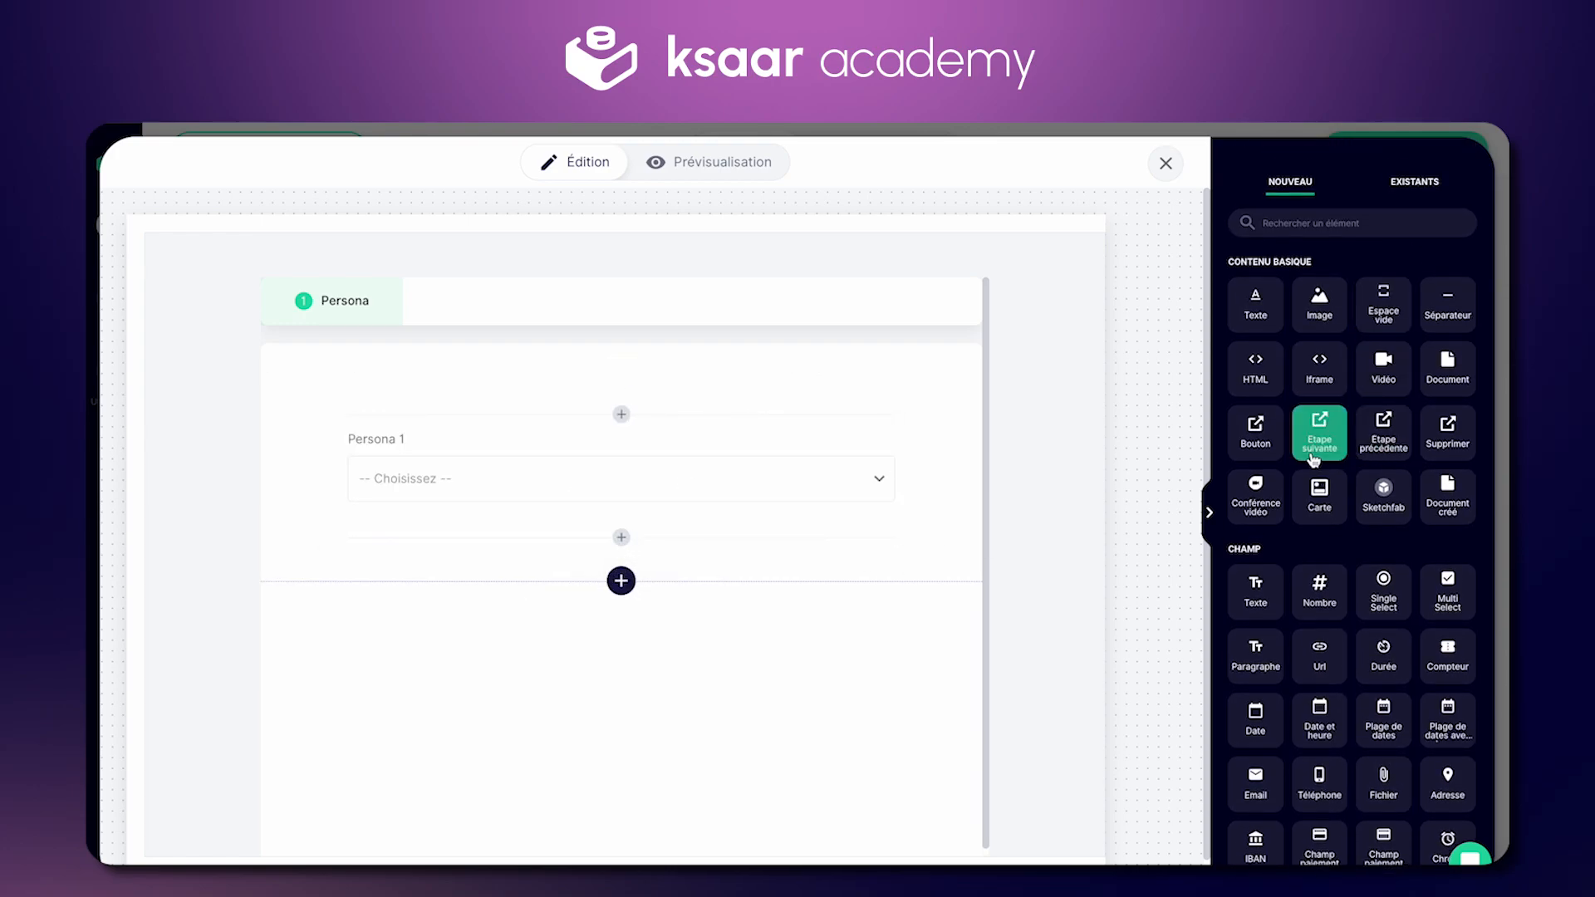
pyautogui.click(1326, 432)
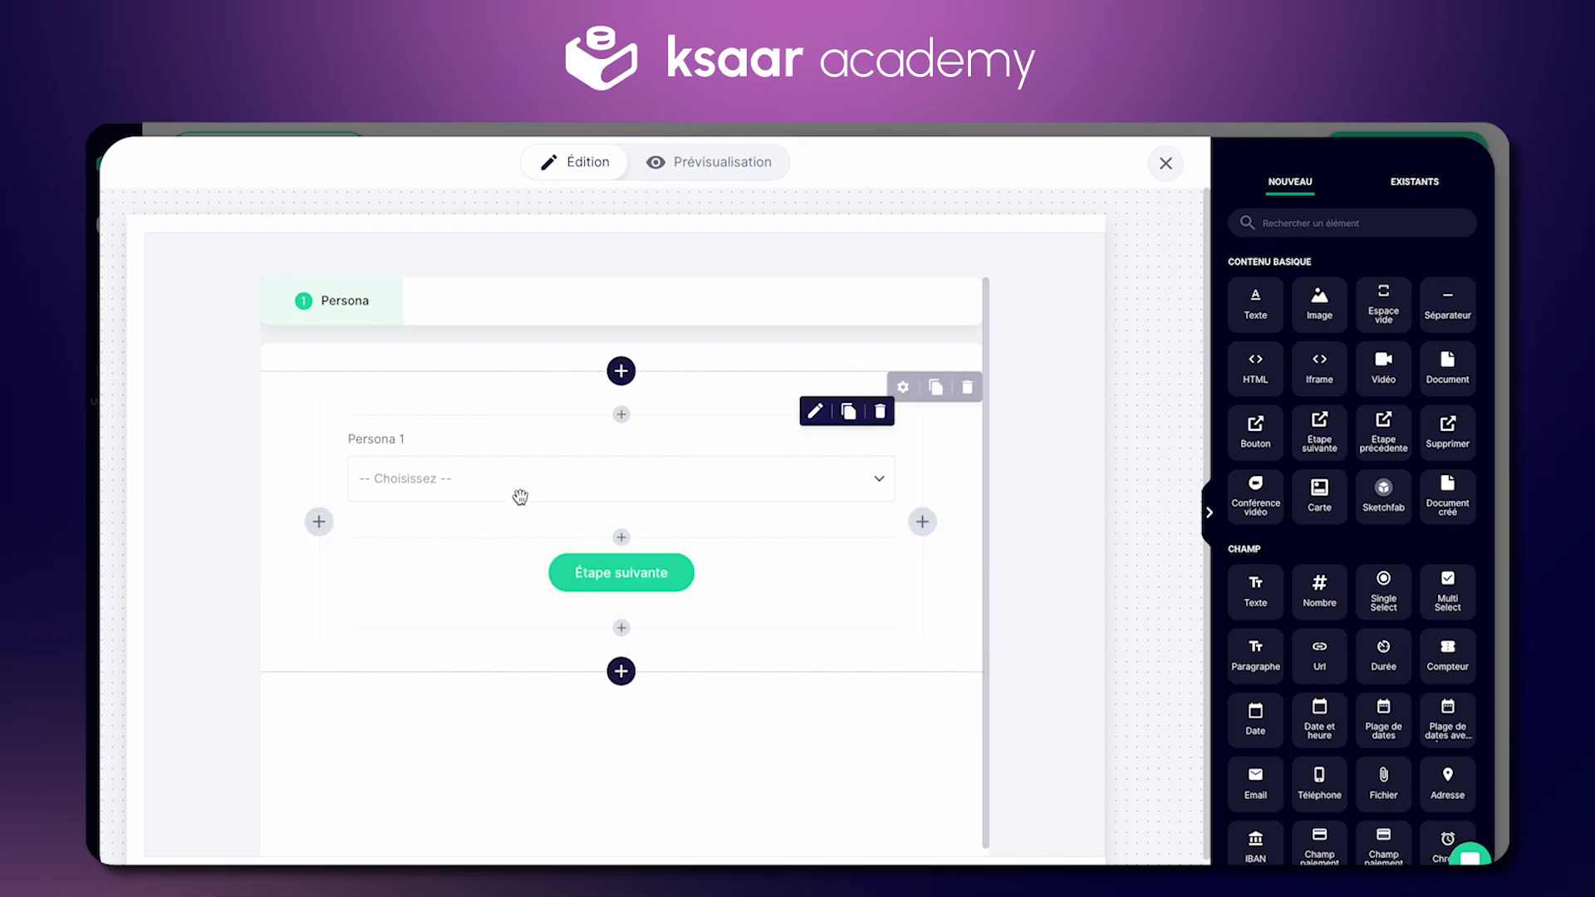
# Label the field 'Persona de l'utilisateur', id Demande_Persona, Utilisateur only, and make it required.
pyautogui.click(522, 480)
pyautogui.hotkey('ctrl', 'a')
pyautogui.write('P')
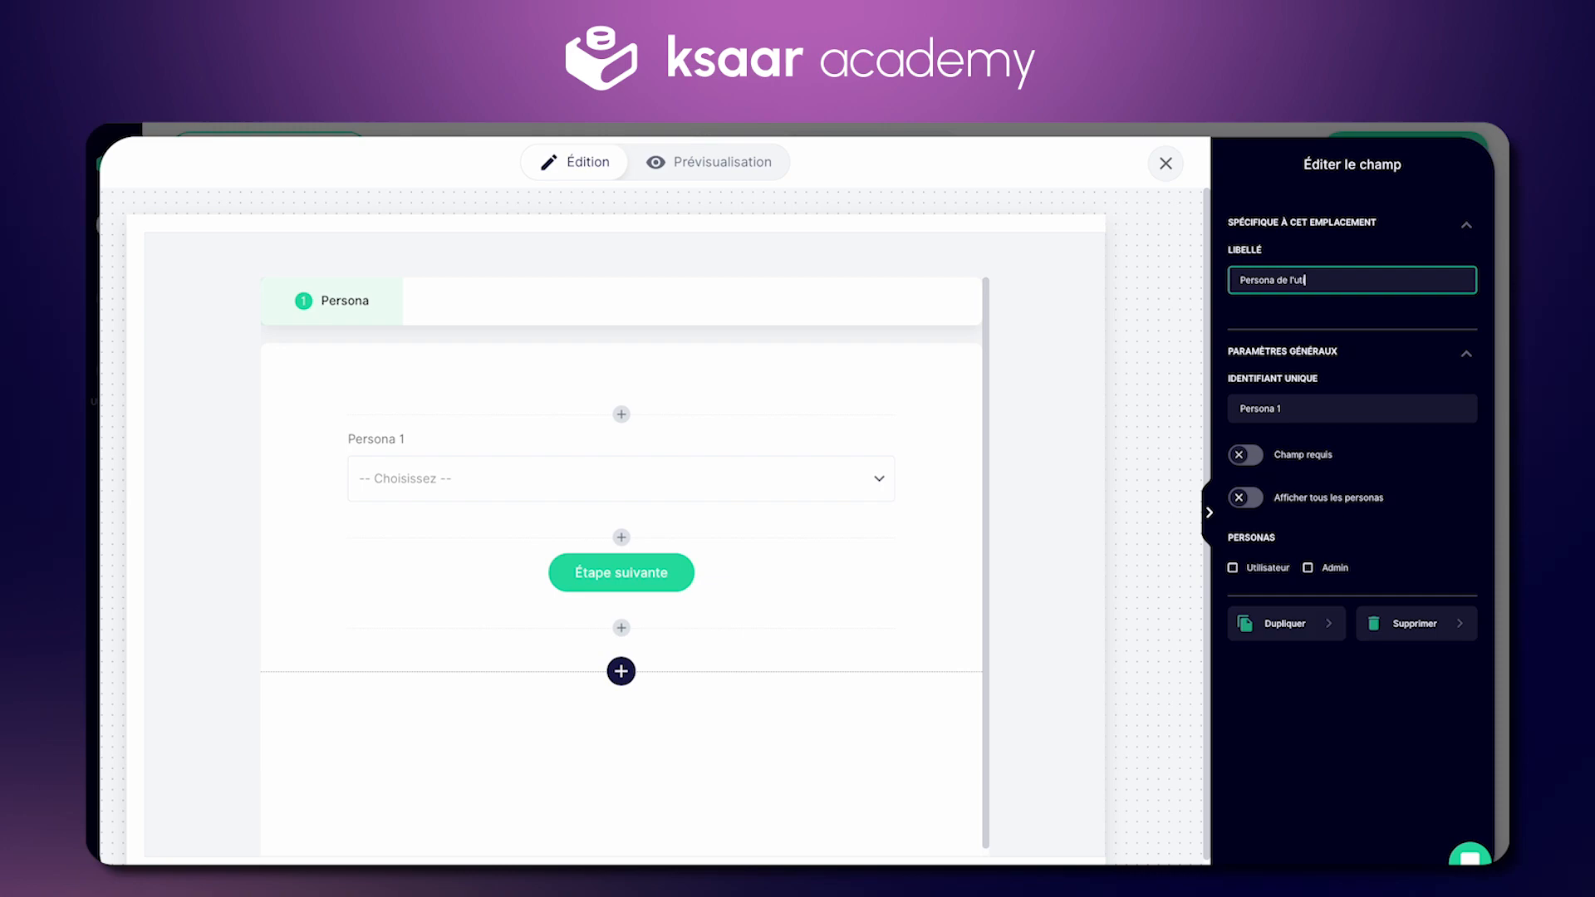
pyautogui.click(1312, 406)
pyautogui.press('BackSpace')
pyautogui.press('BackSpace')
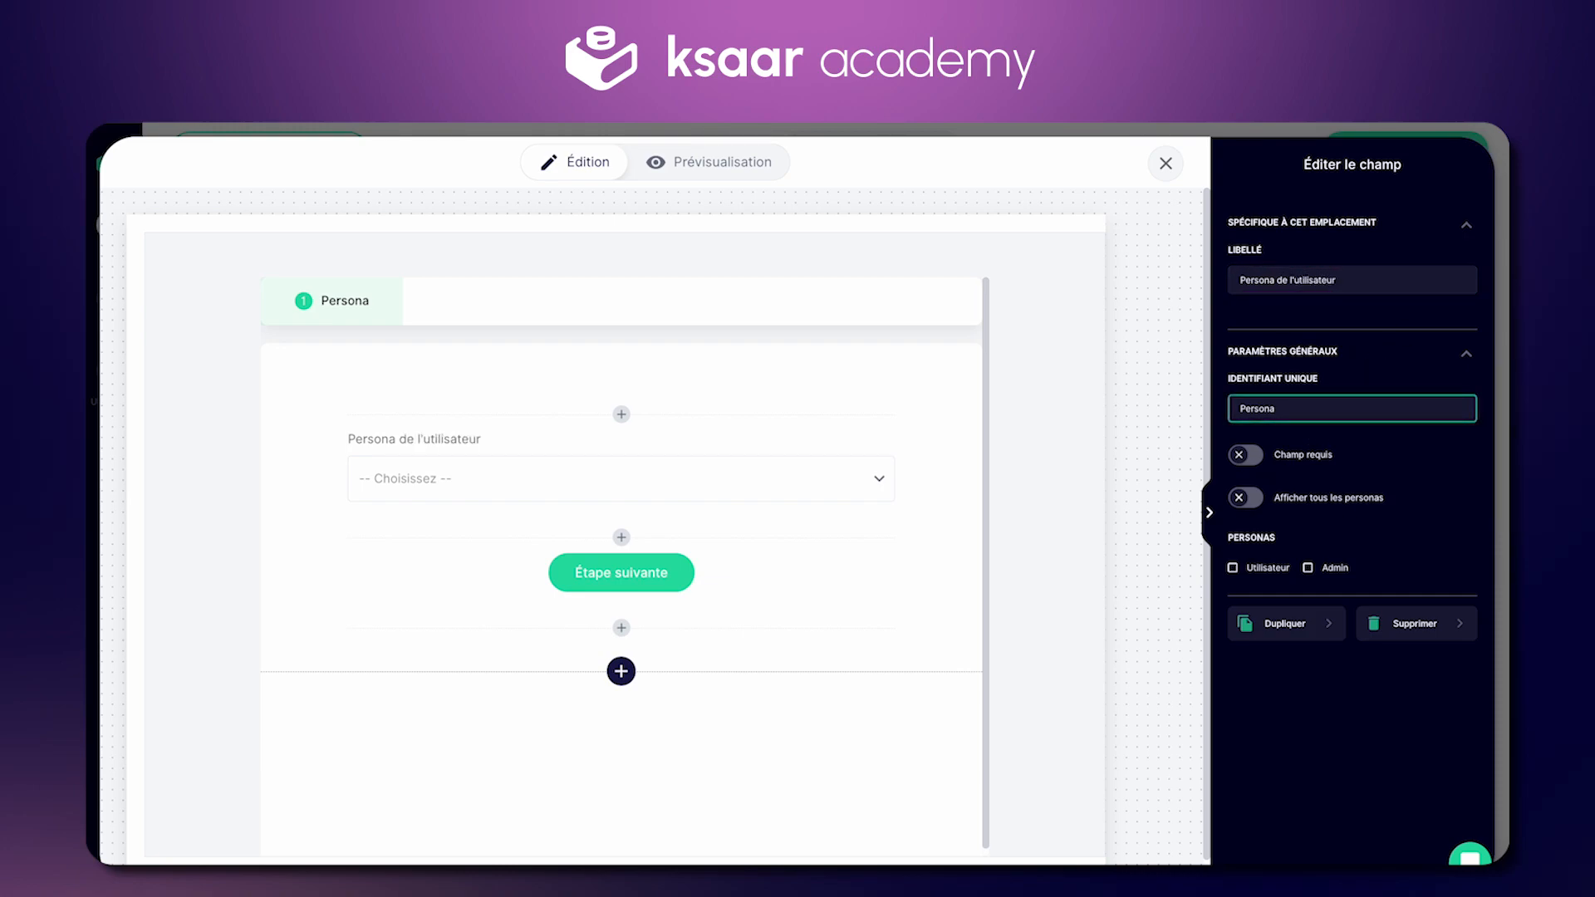
pyautogui.write('Demande_')
pyautogui.click(1233, 568)
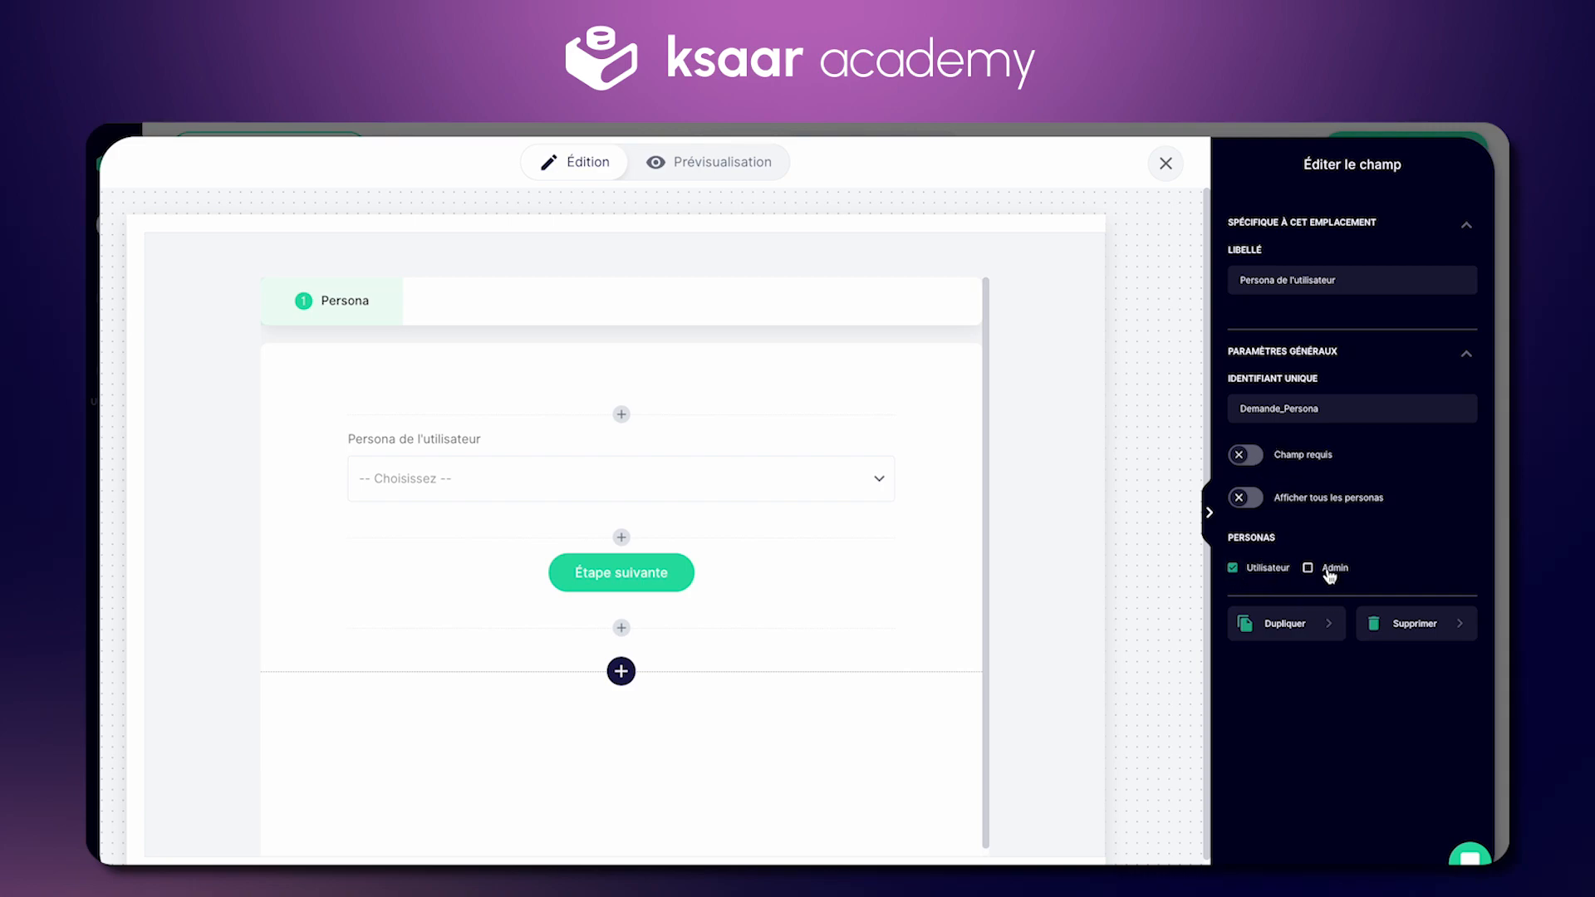
pyautogui.click(1244, 457)
pyautogui.click(1212, 514)
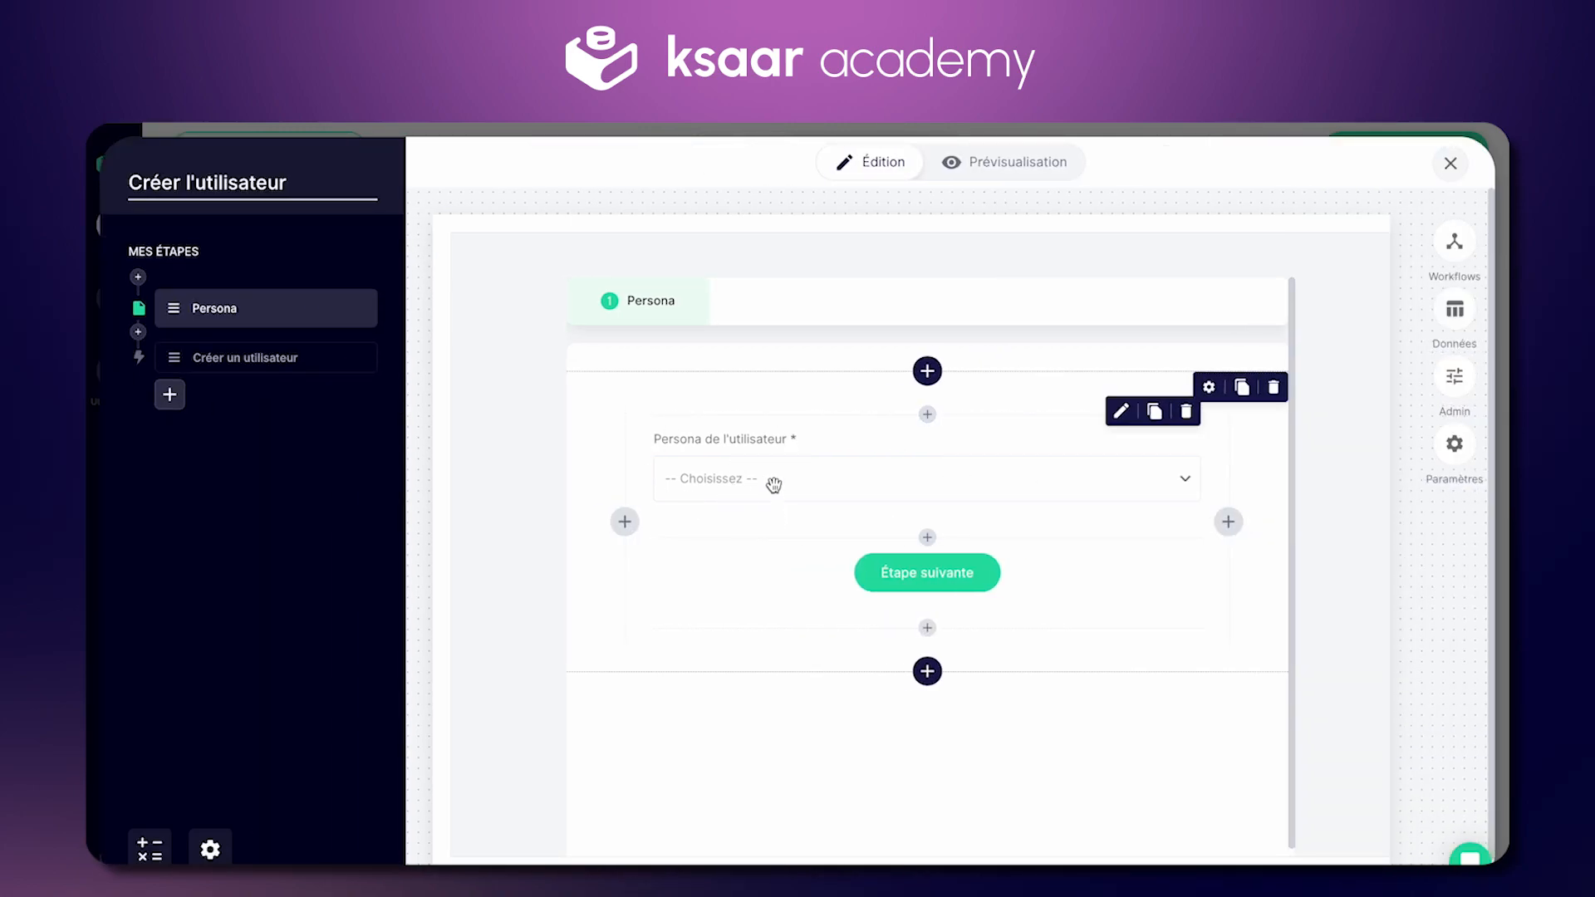
# Make the Créer un utilisateur action take its persona from Demande_Persona.
pyautogui.click(259, 355)
pyautogui.click(670, 272)
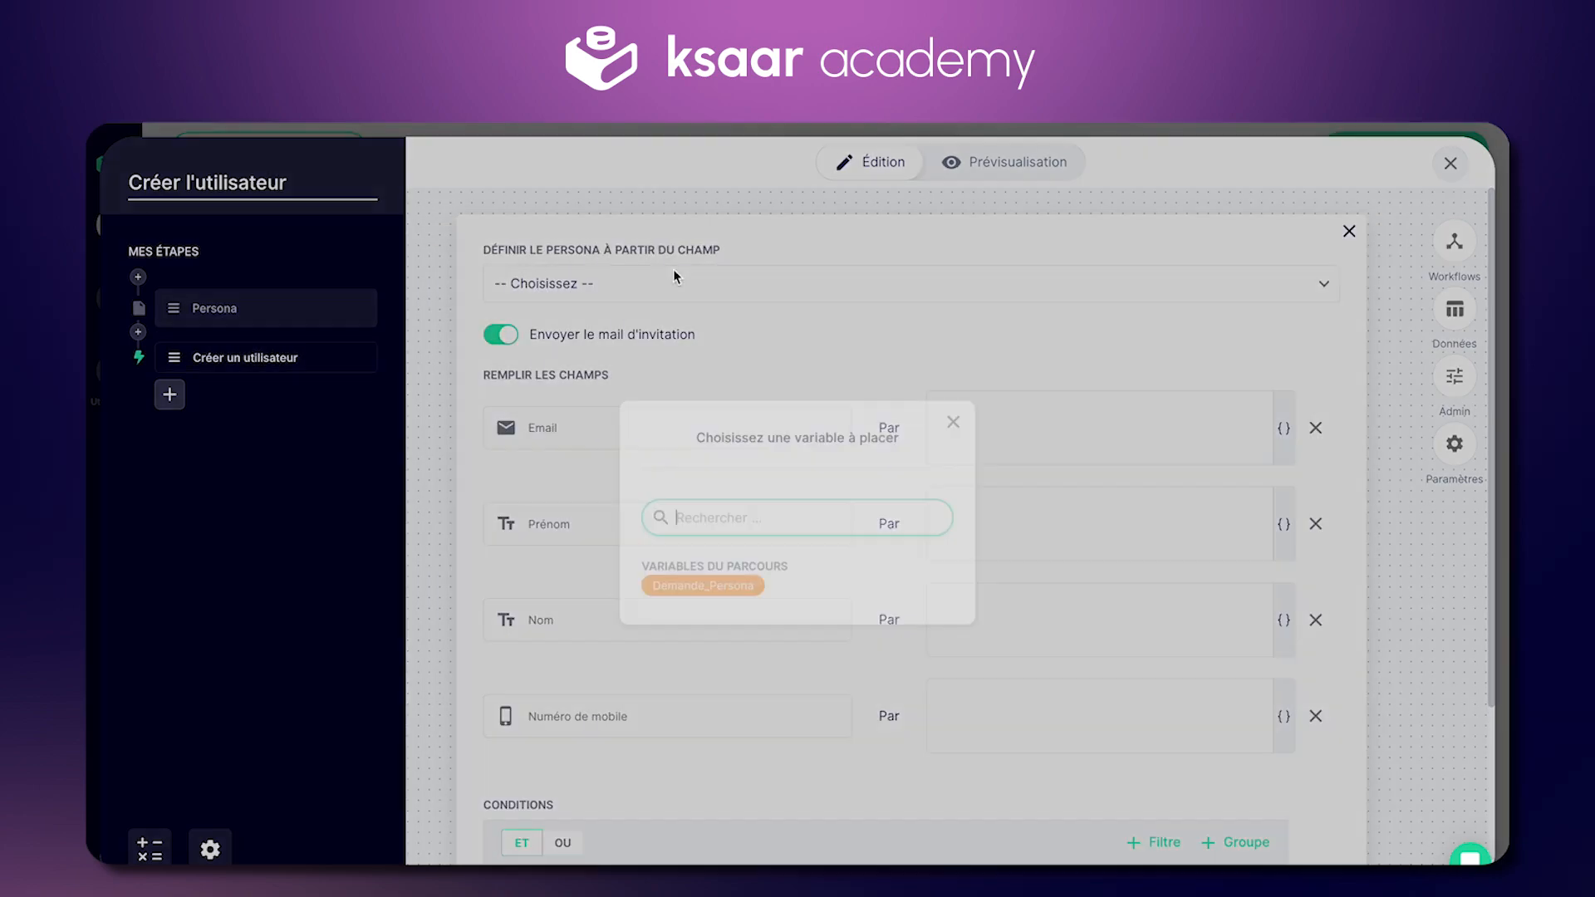
pyautogui.click(713, 588)
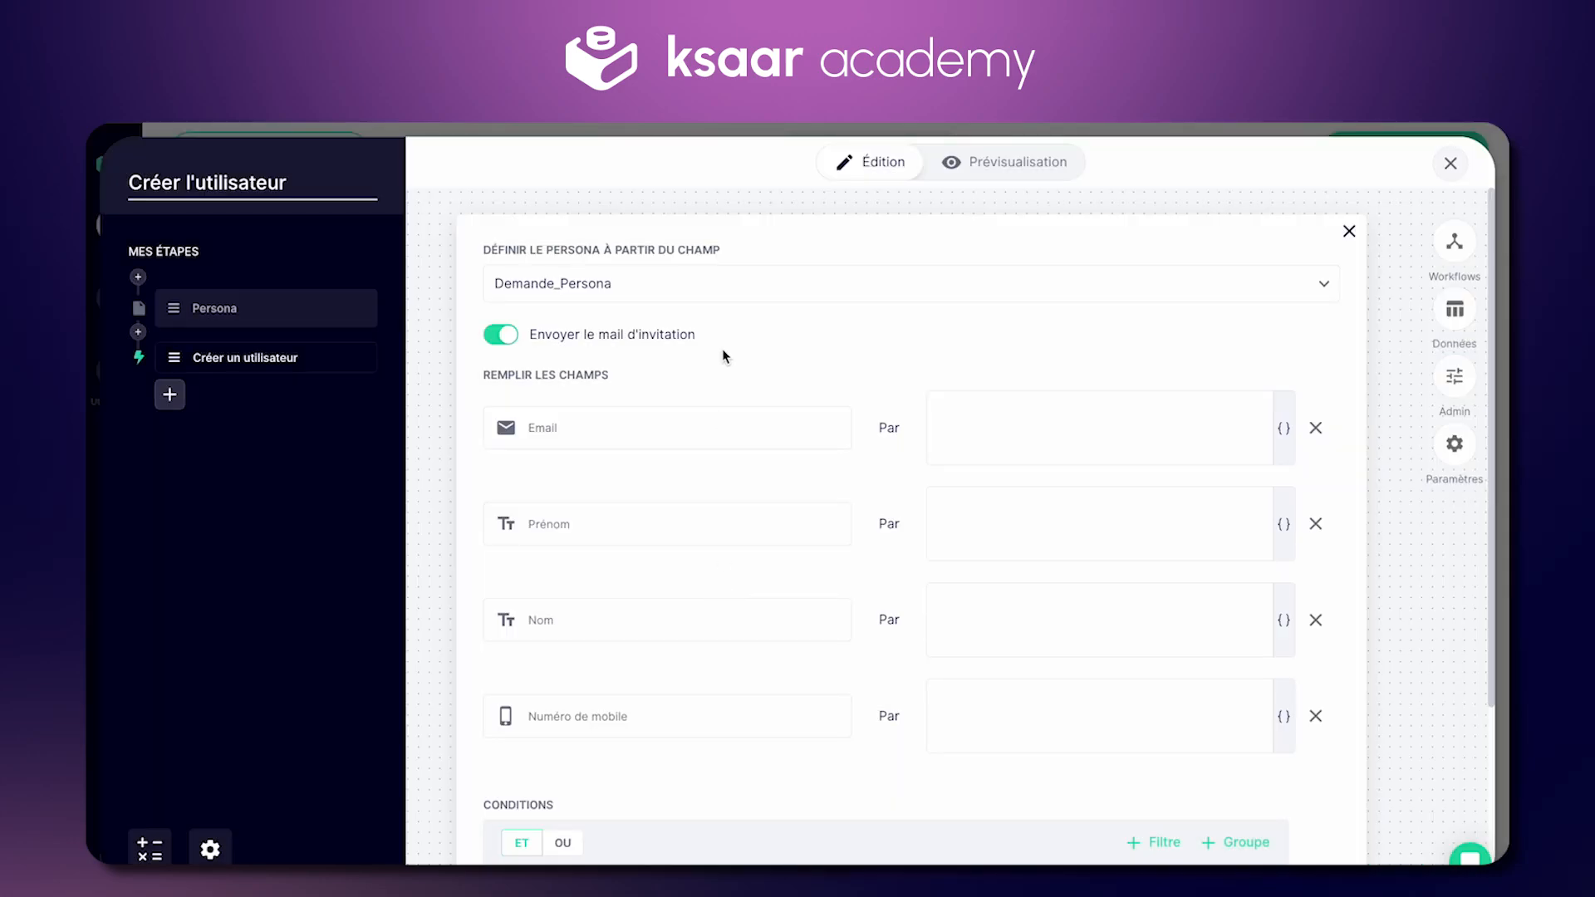
pyautogui.scroll(-1, 732, 333)
# Fill Email, Prénom and Nom with the Demande_Email, Demande_Prenom and Demande_Nom variables.
pyautogui.click(935, 402)
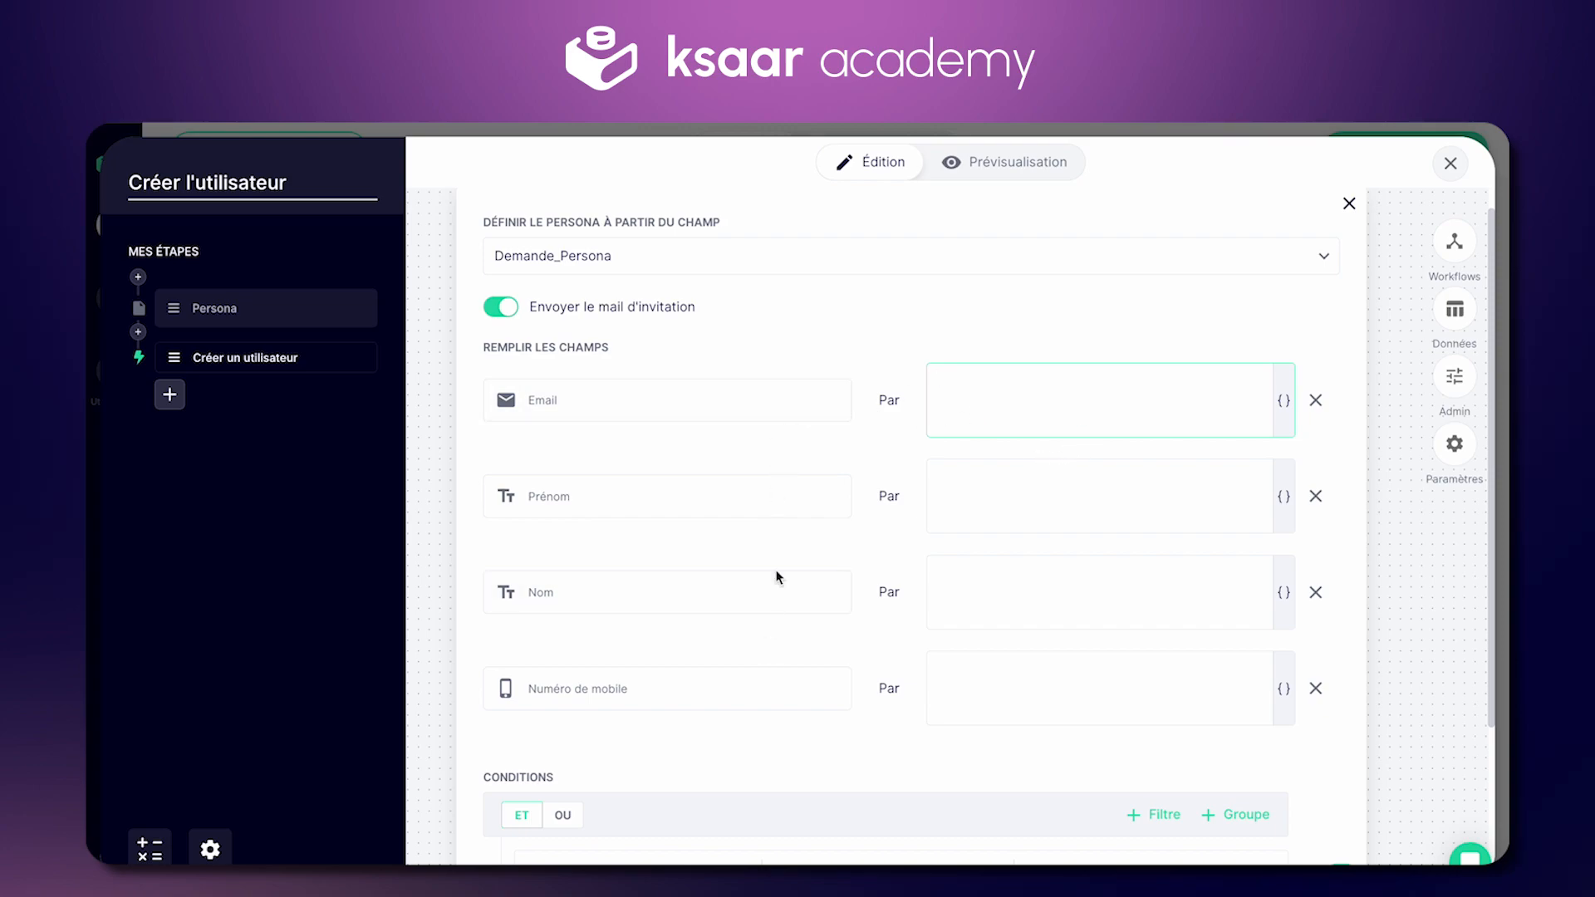
pyautogui.click(1283, 402)
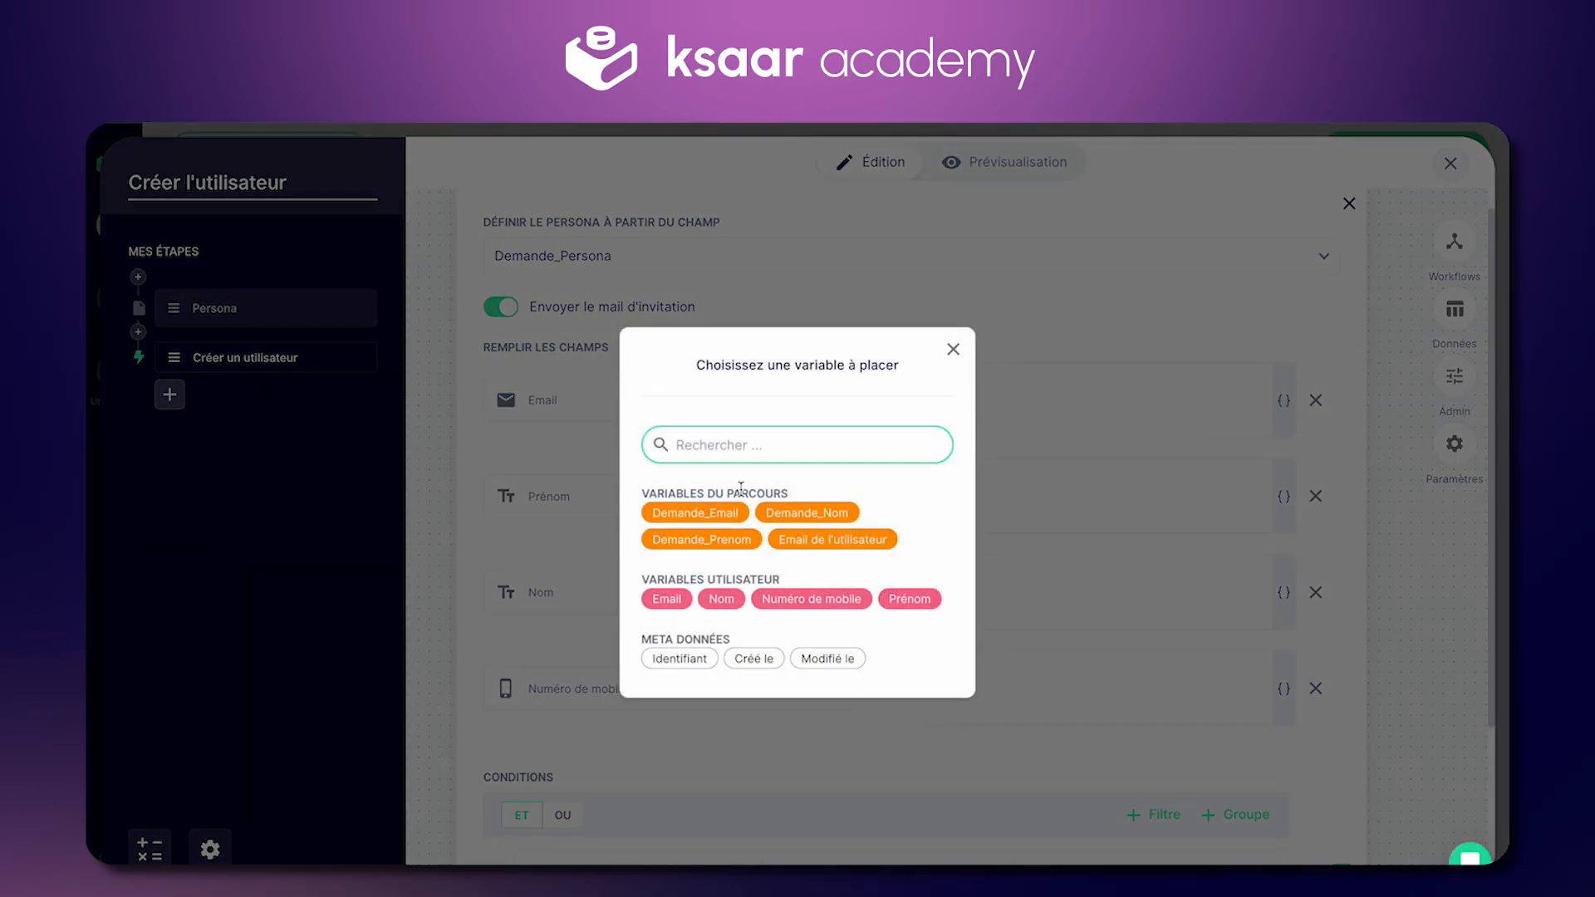
pyautogui.click(719, 515)
pyautogui.click(954, 491)
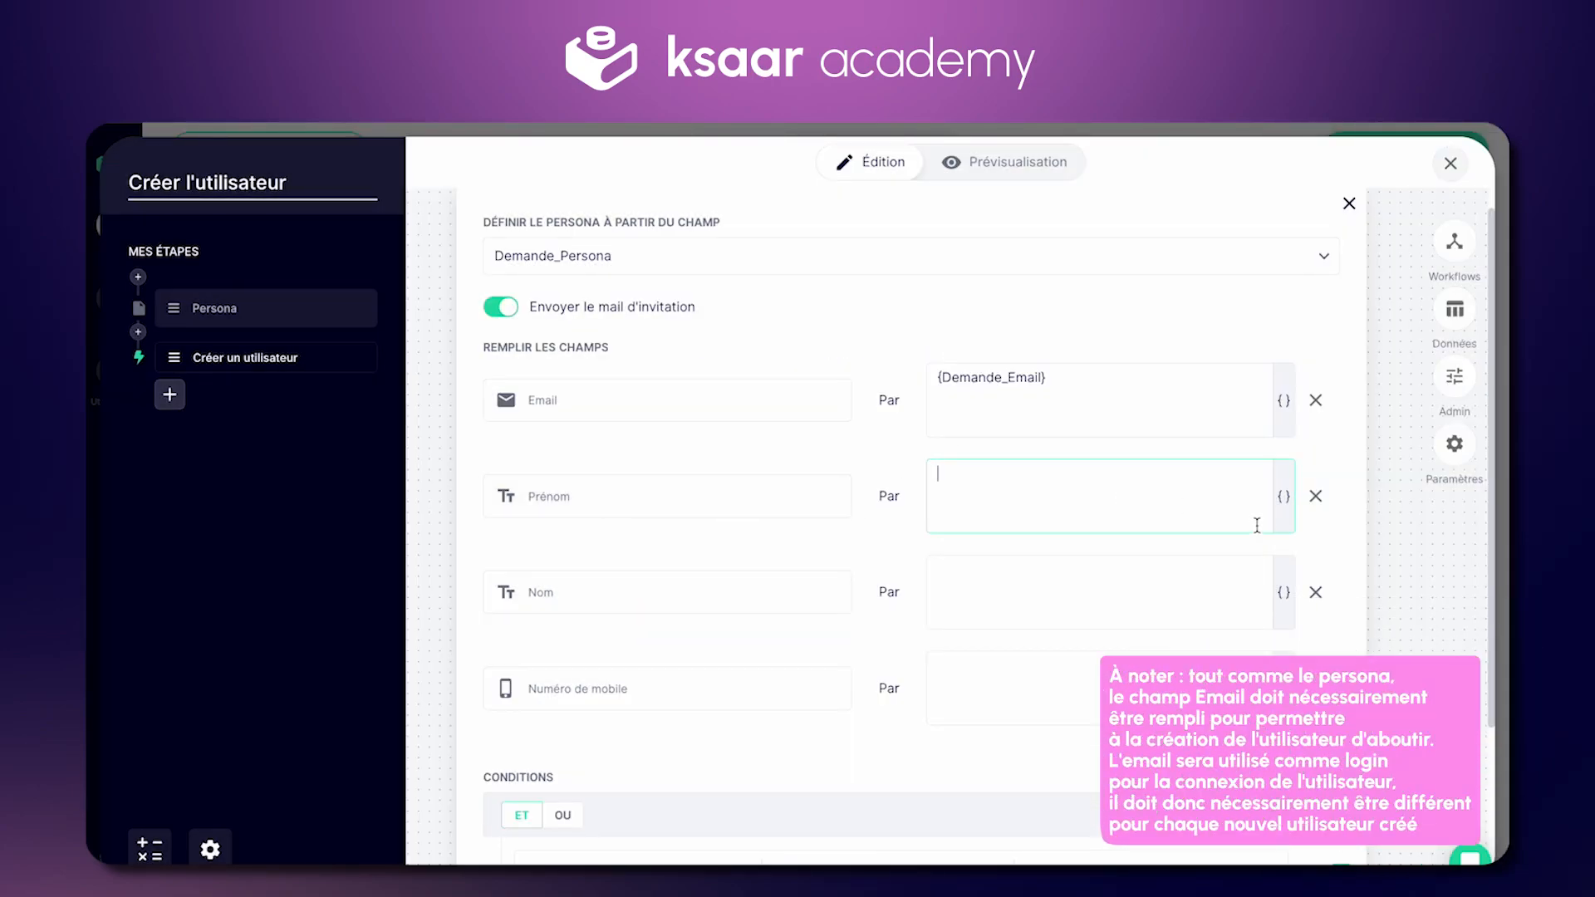
pyautogui.click(1283, 496)
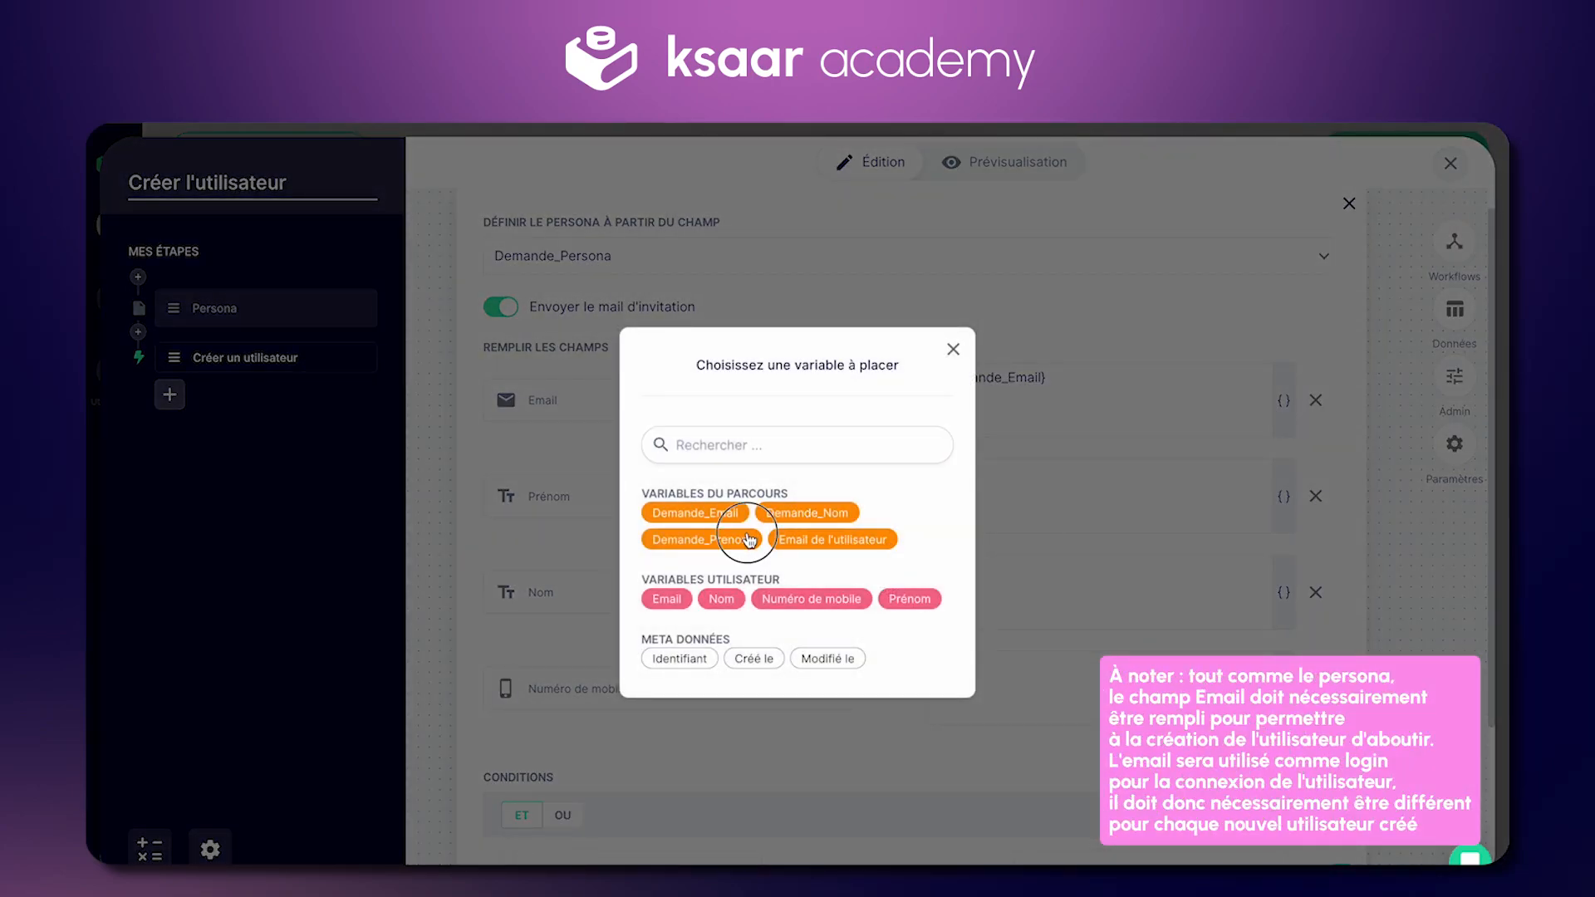
pyautogui.click(747, 540)
pyautogui.click(1283, 592)
pyautogui.click(816, 517)
pyautogui.click(1015, 709)
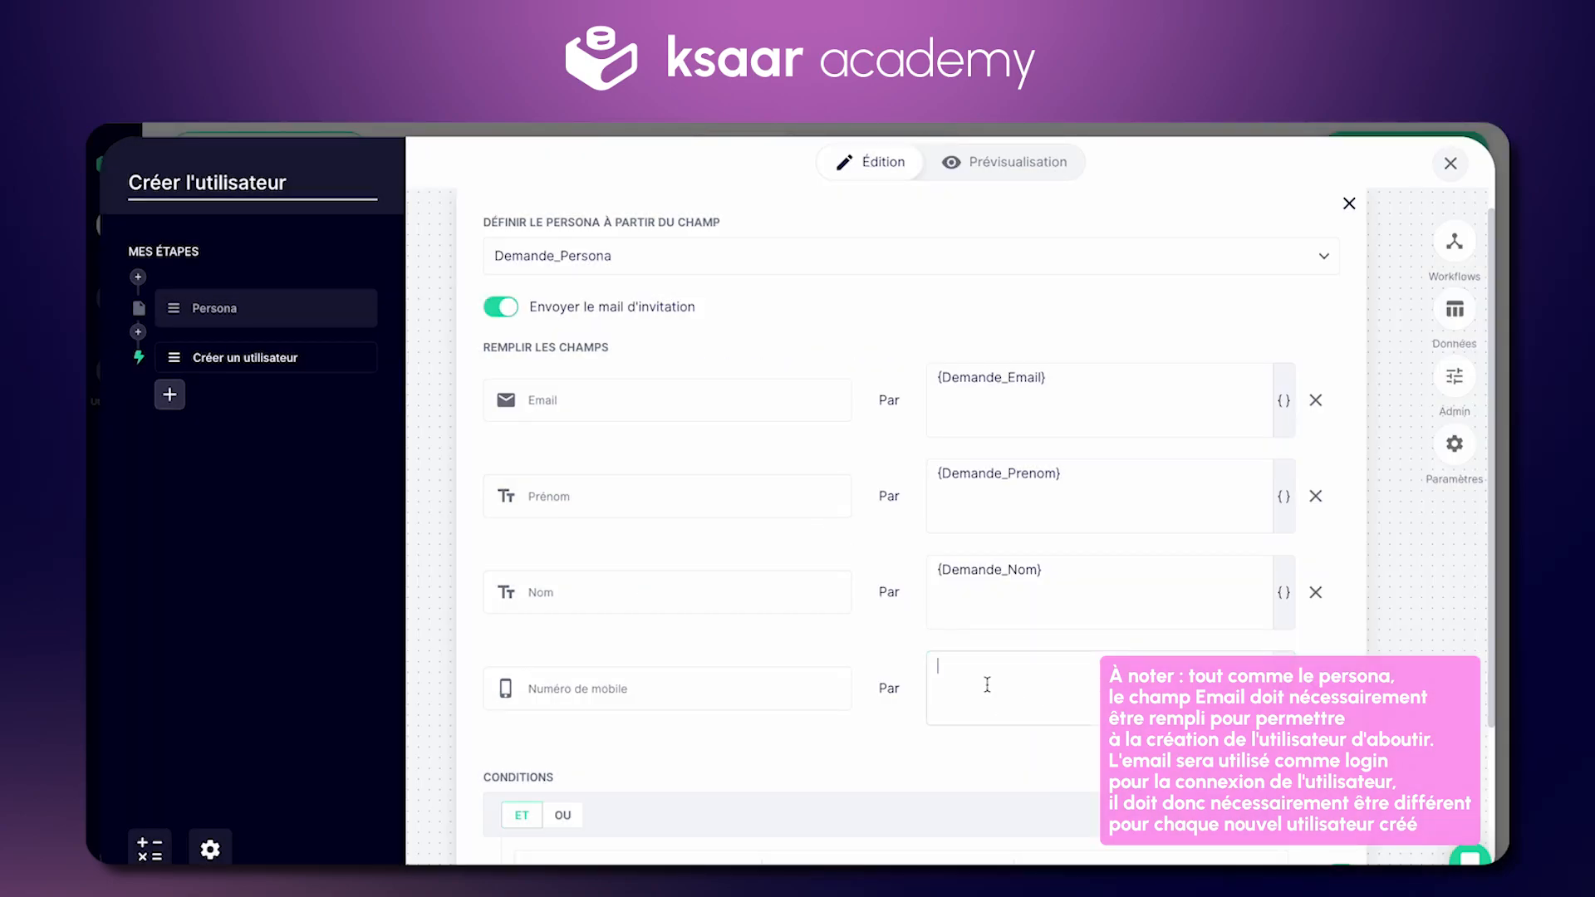
# Delete the stray word after {Demande_Prenom} in the Prénom value.
pyautogui.scroll(-1, 993, 677)
pyautogui.scroll(1, 995, 618)
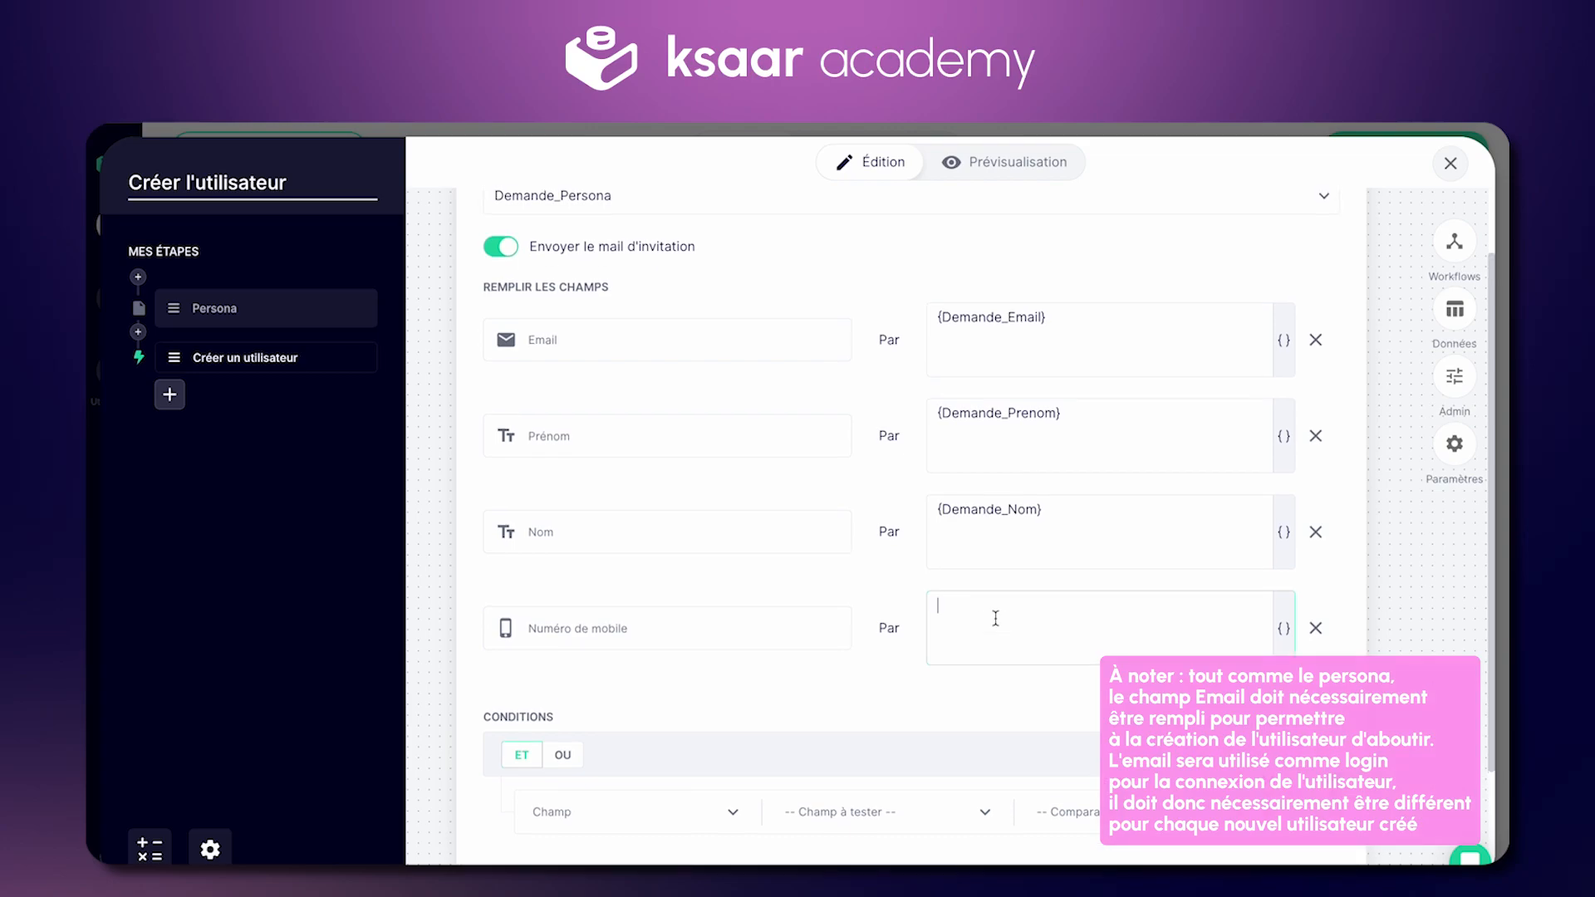
pyautogui.click(1094, 426)
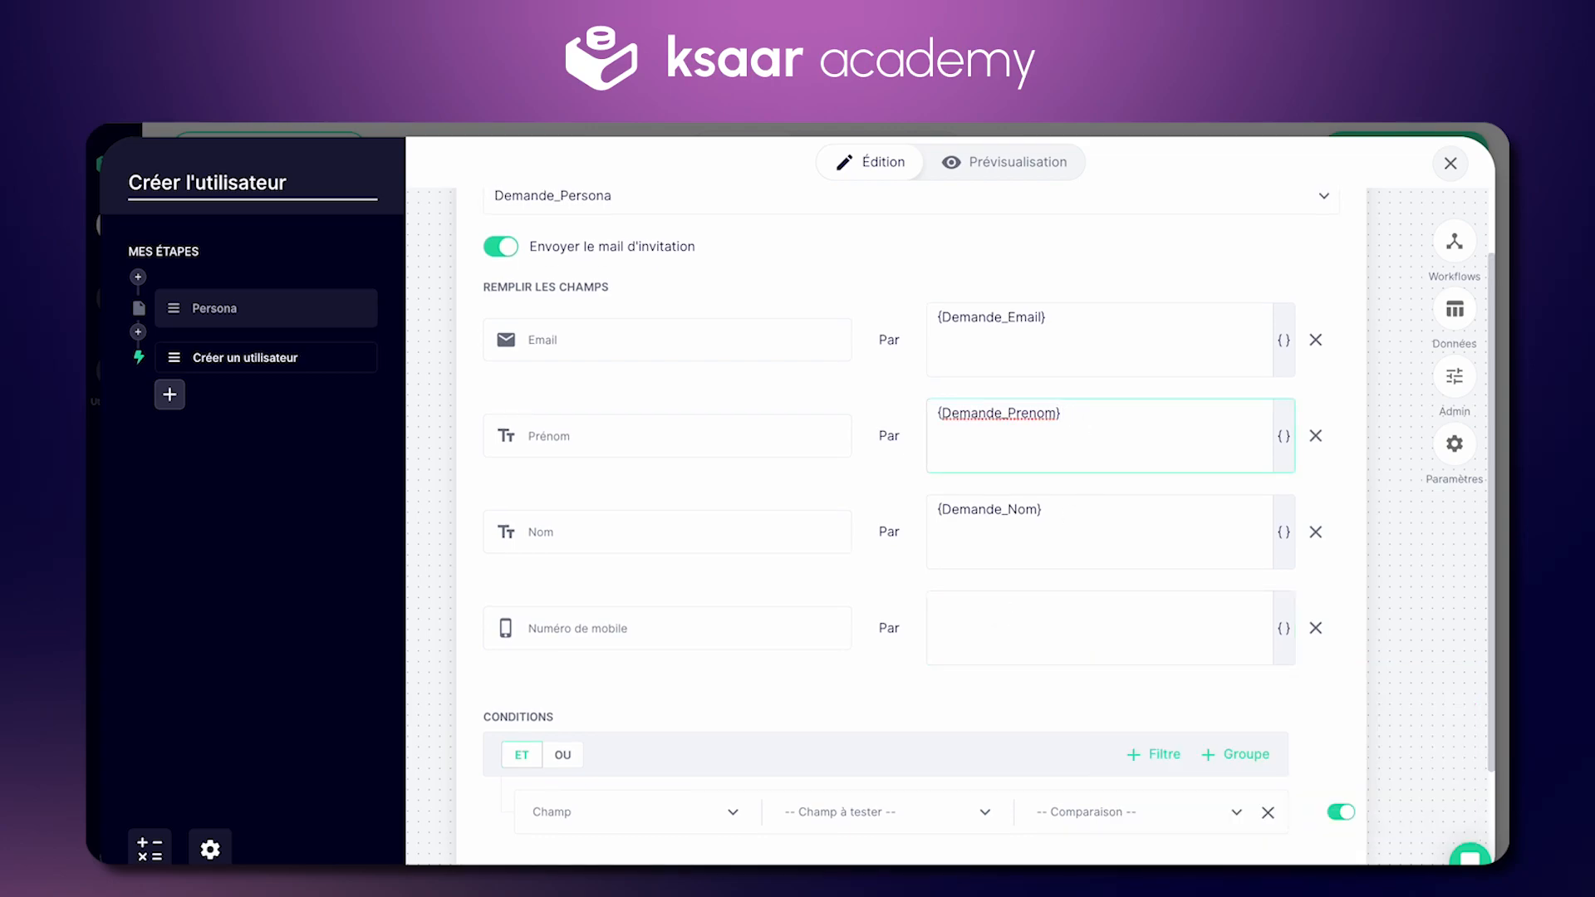
pyautogui.hotkey('ctrl', 'shift', 'Left')
pyautogui.press('BackSpace')
pyautogui.scroll(1, 865, 623)
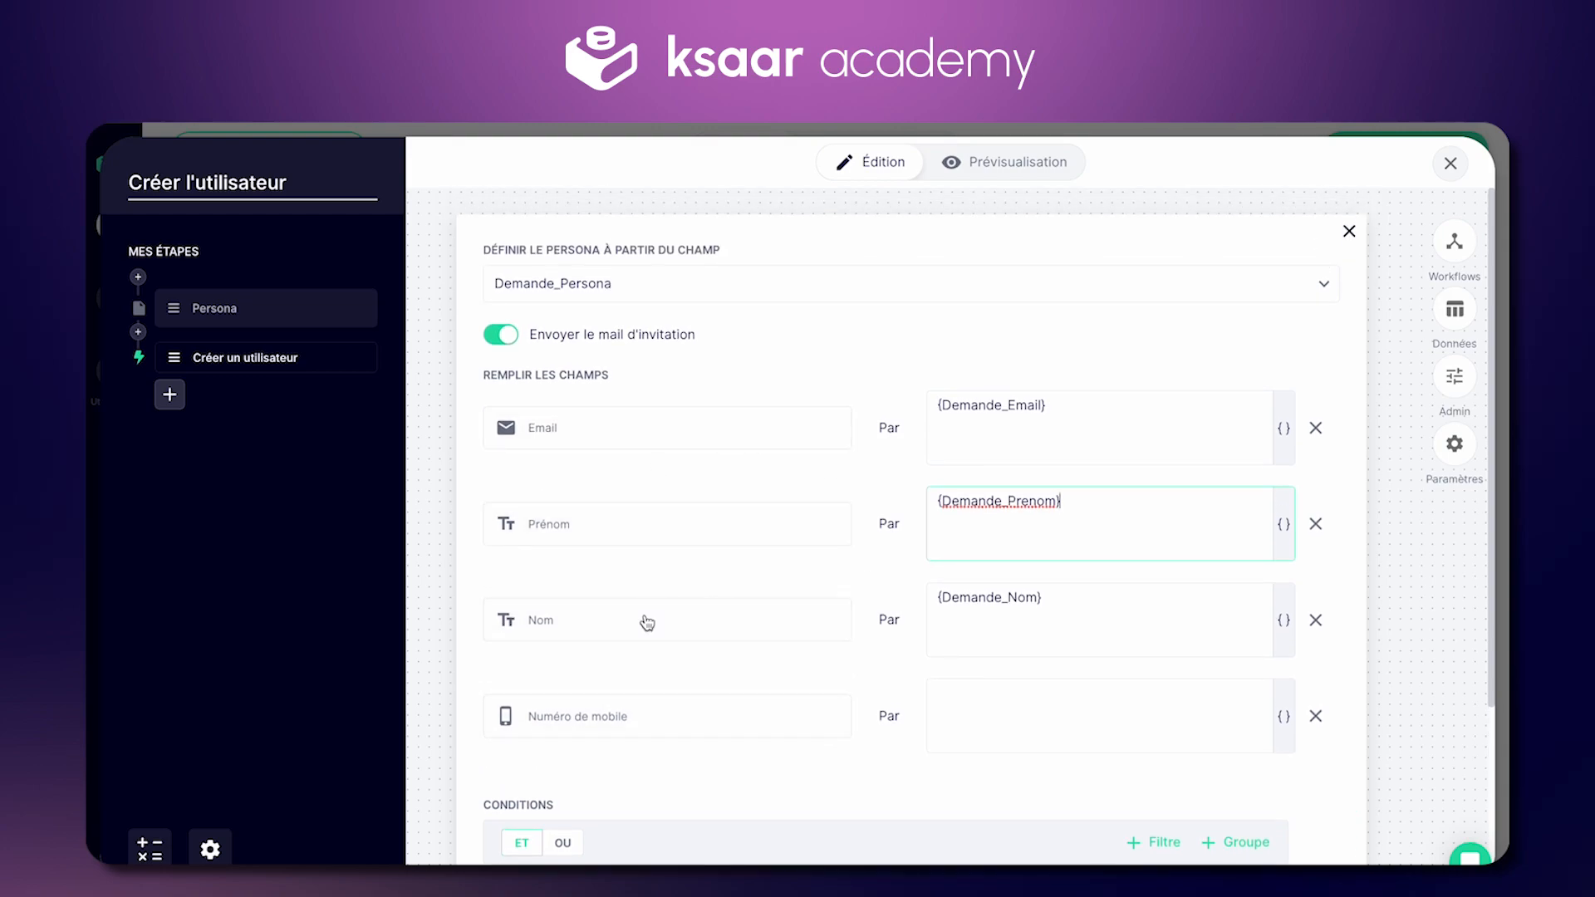
pyautogui.scroll(-1, 791, 716)
pyautogui.scroll(1, 791, 716)
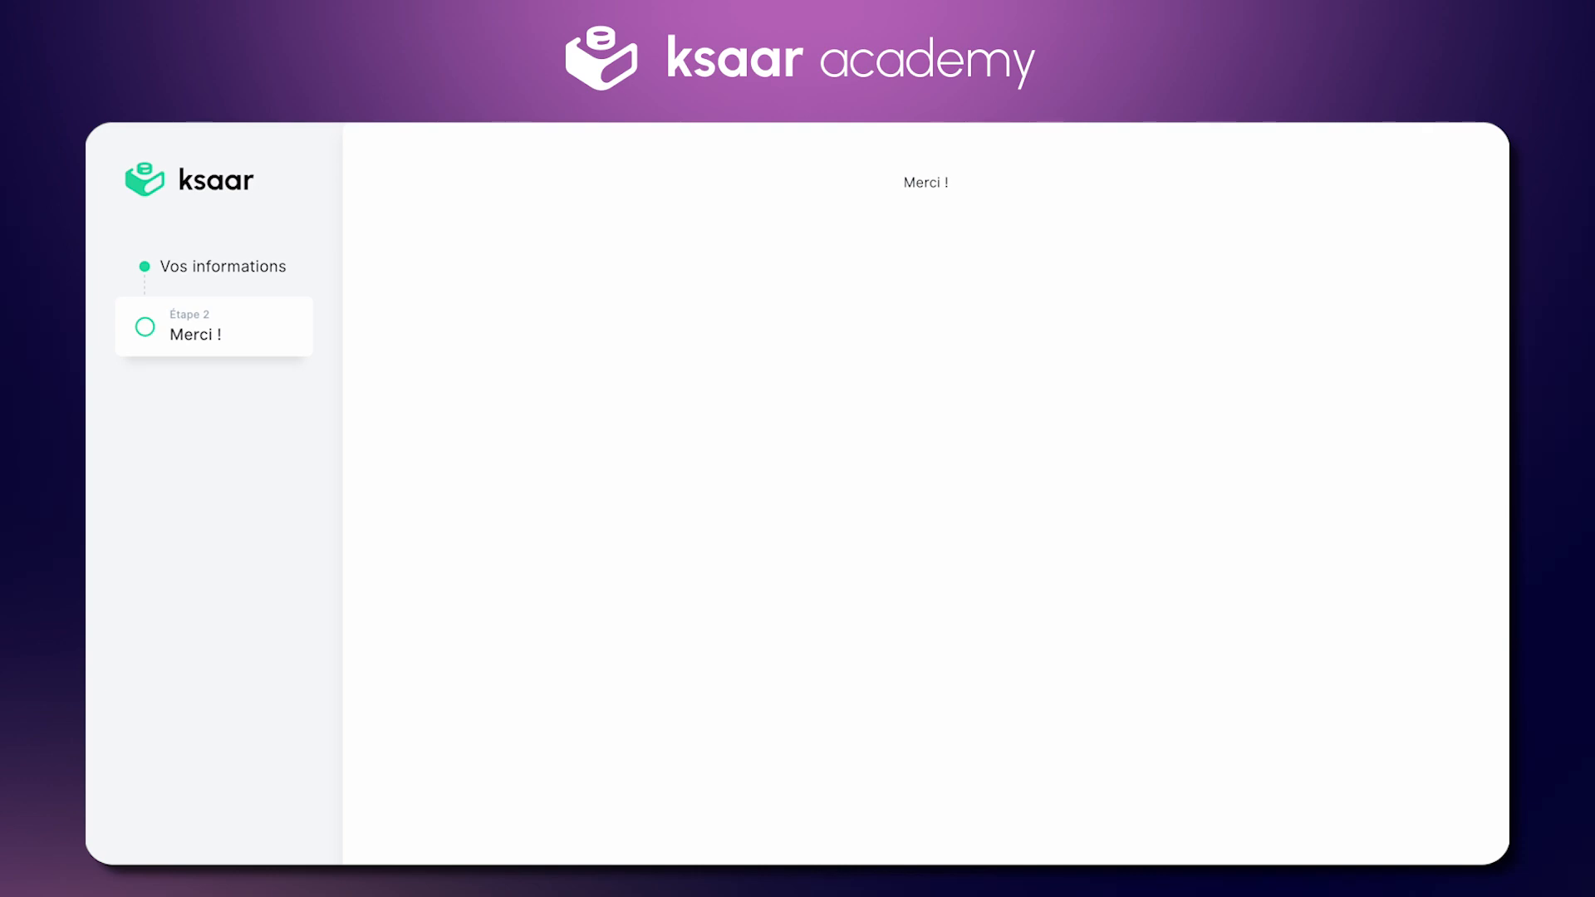
# Load the app's login page and copy the admin account's e-mail from the persona's access list.
pyautogui.press('BackSpace')
pyautogui.press('Return')
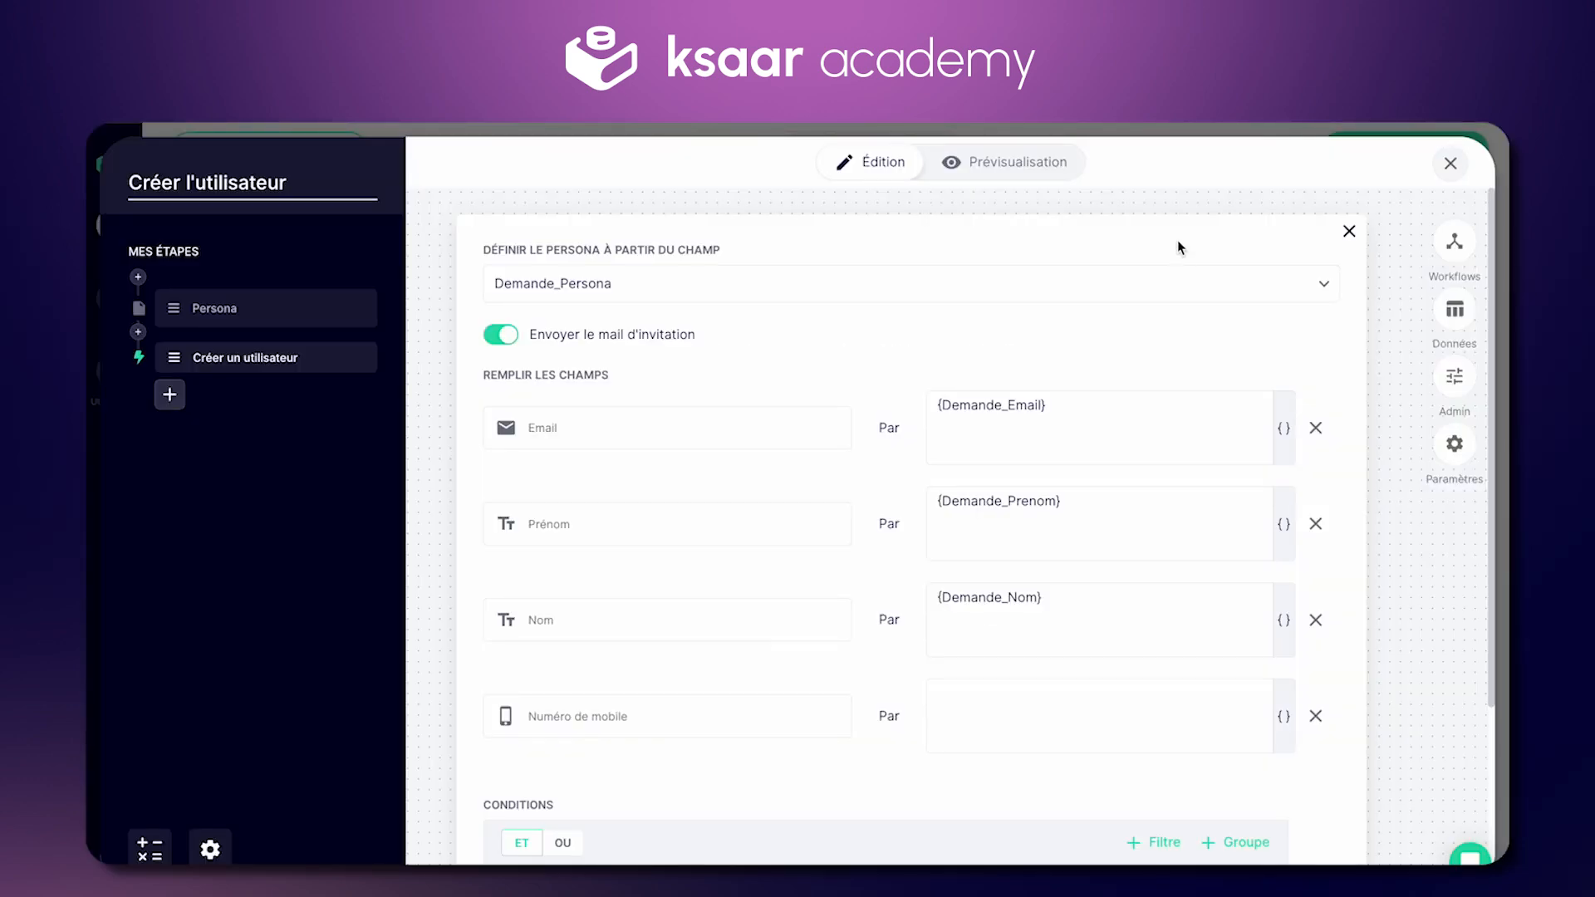
pyautogui.click(1462, 161)
pyautogui.click(1121, 151)
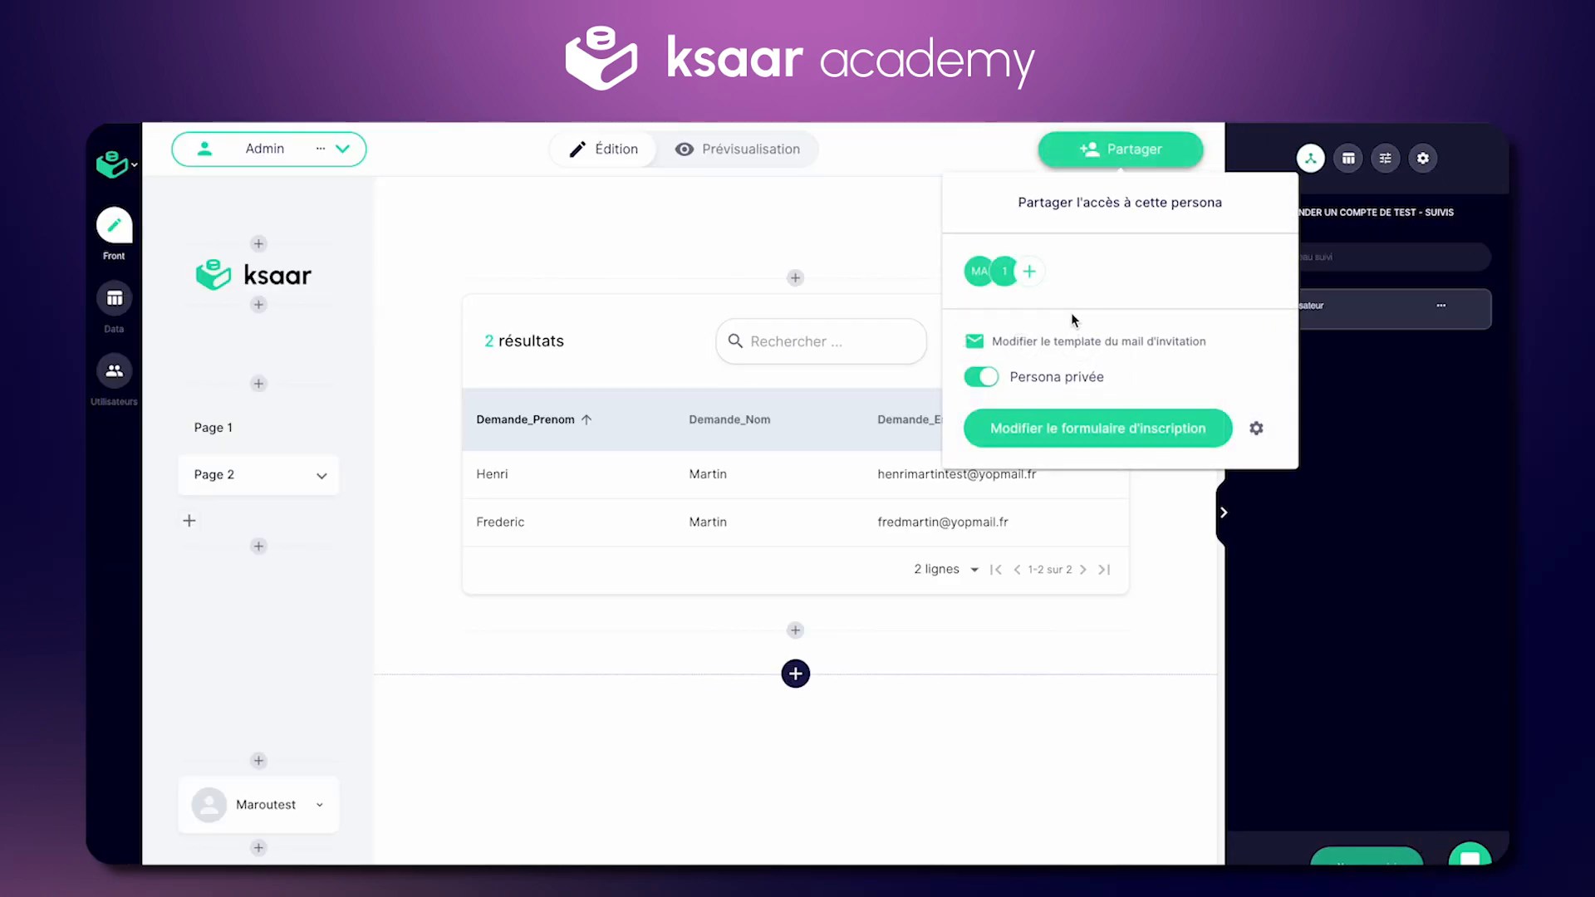
pyautogui.click(1005, 279)
pyautogui.doubleClick(979, 396)
pyautogui.hotkey('ctrl', 'c')
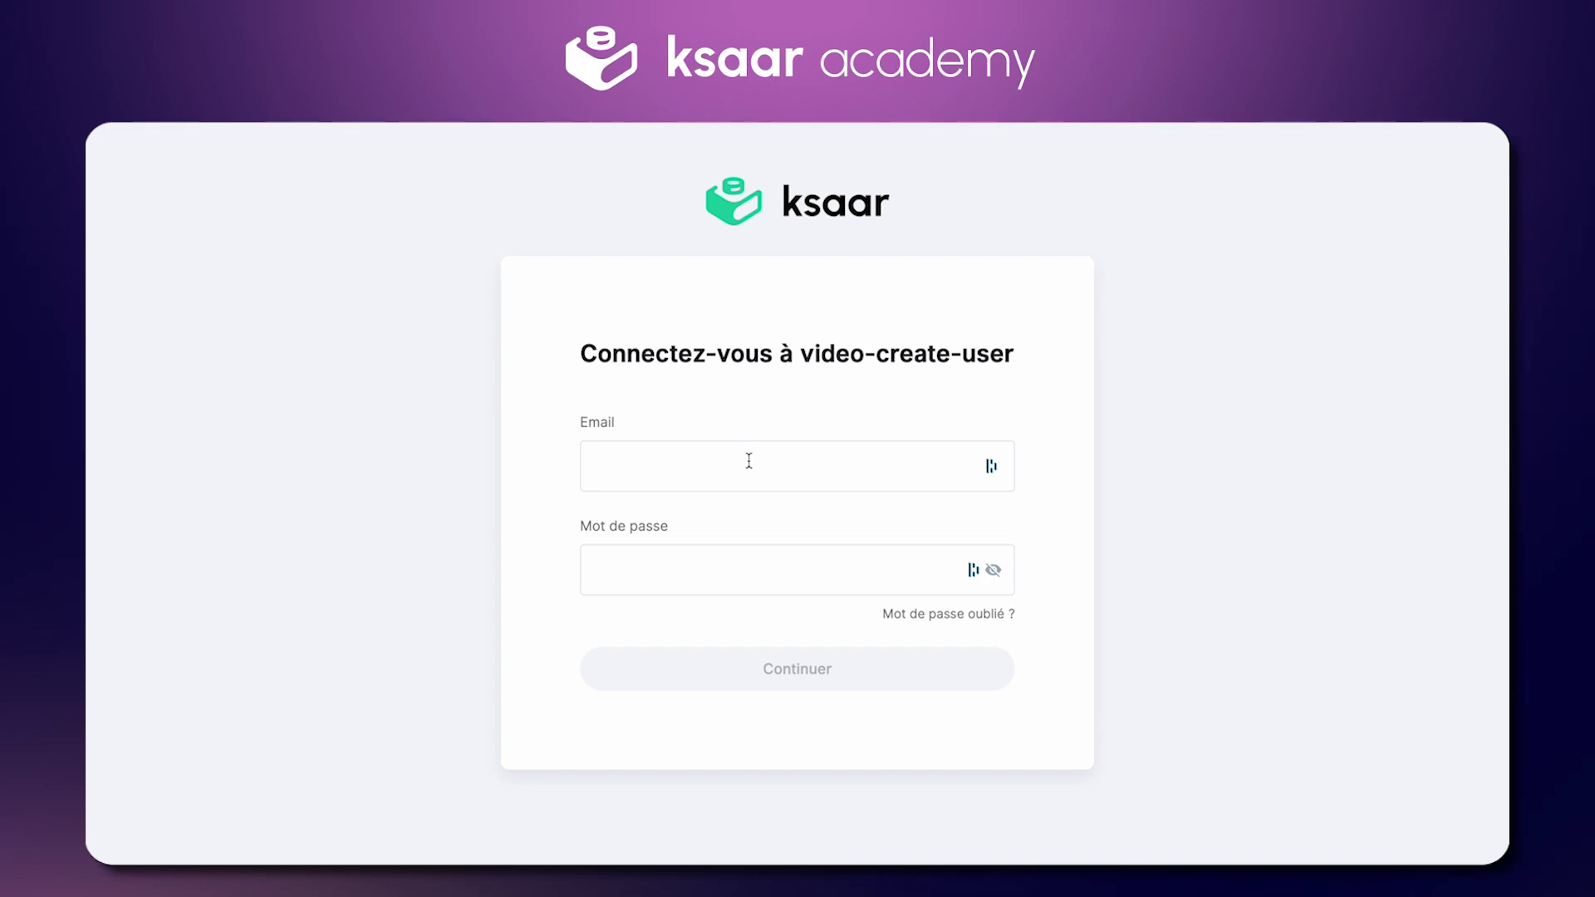
# Sign in with the admin account's e-mail and password, then open Page 2.
pyautogui.click(753, 460)
pyautogui.hotkey('ctrl', 'v')
pyautogui.press('Tab')
pyautogui.write('M')
pyautogui.press('Return')
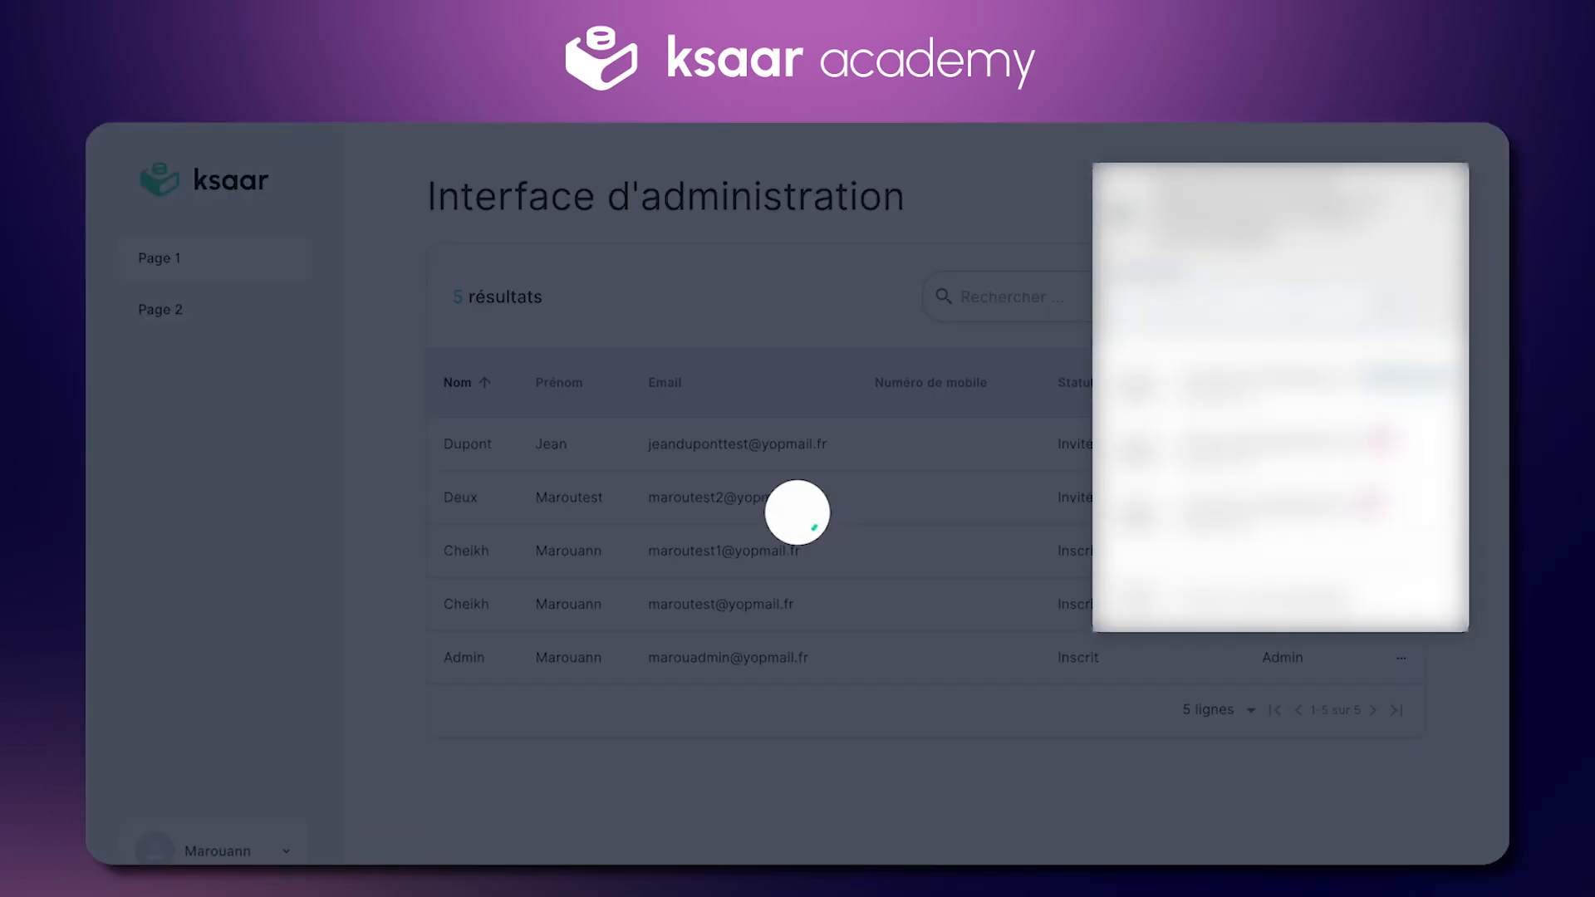
pyautogui.click(170, 311)
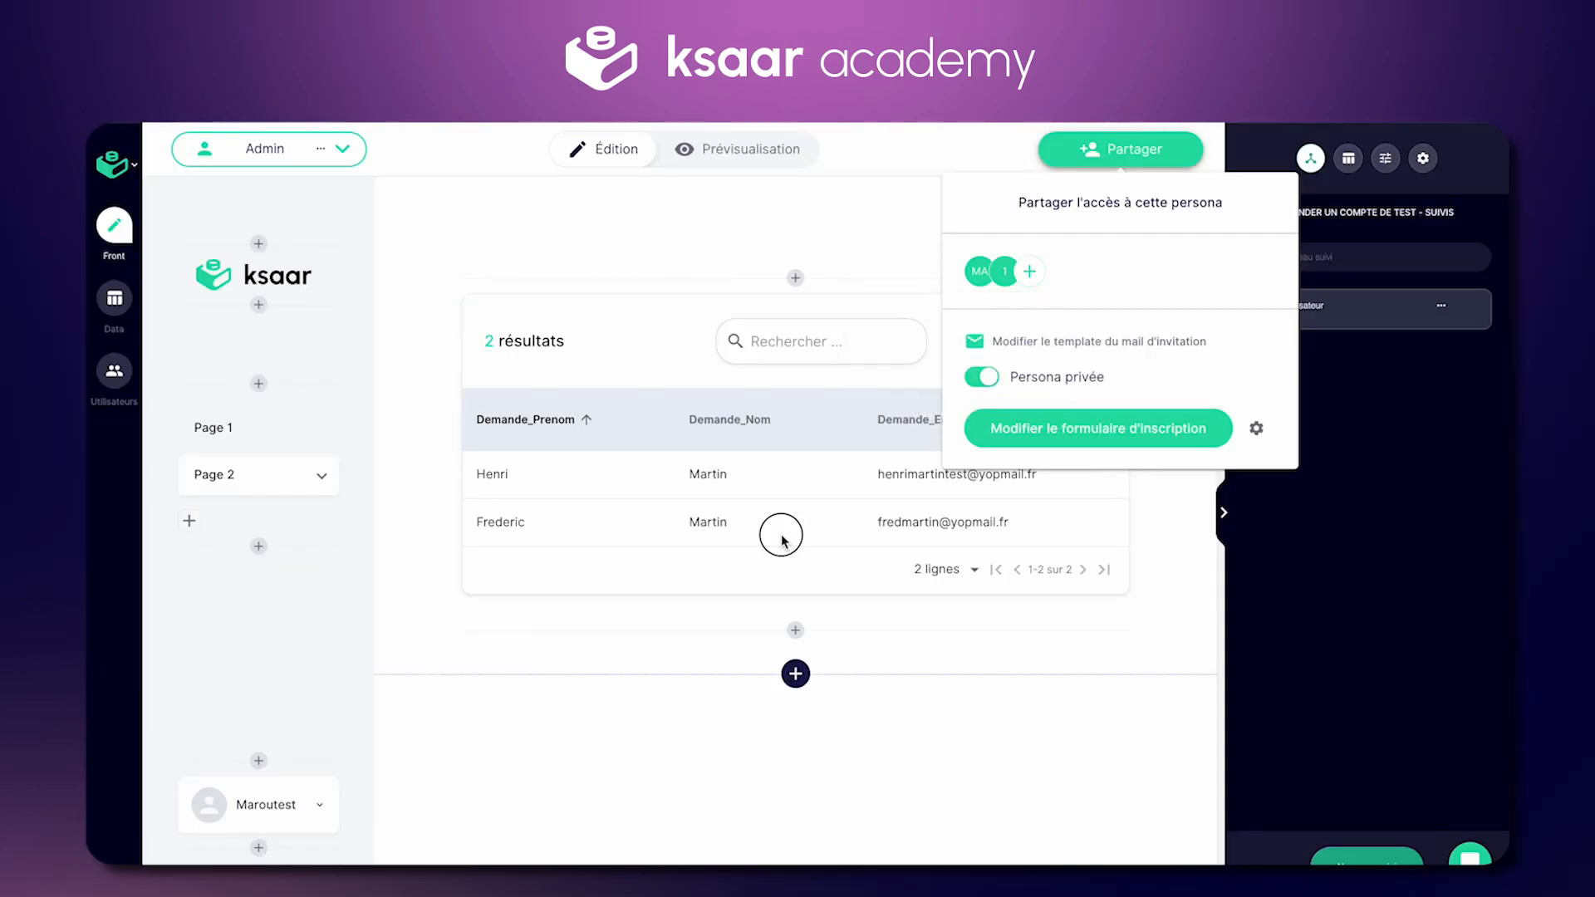
# Add a Créer l'utilisateur column to the requests table.
pyautogui.click(790, 510)
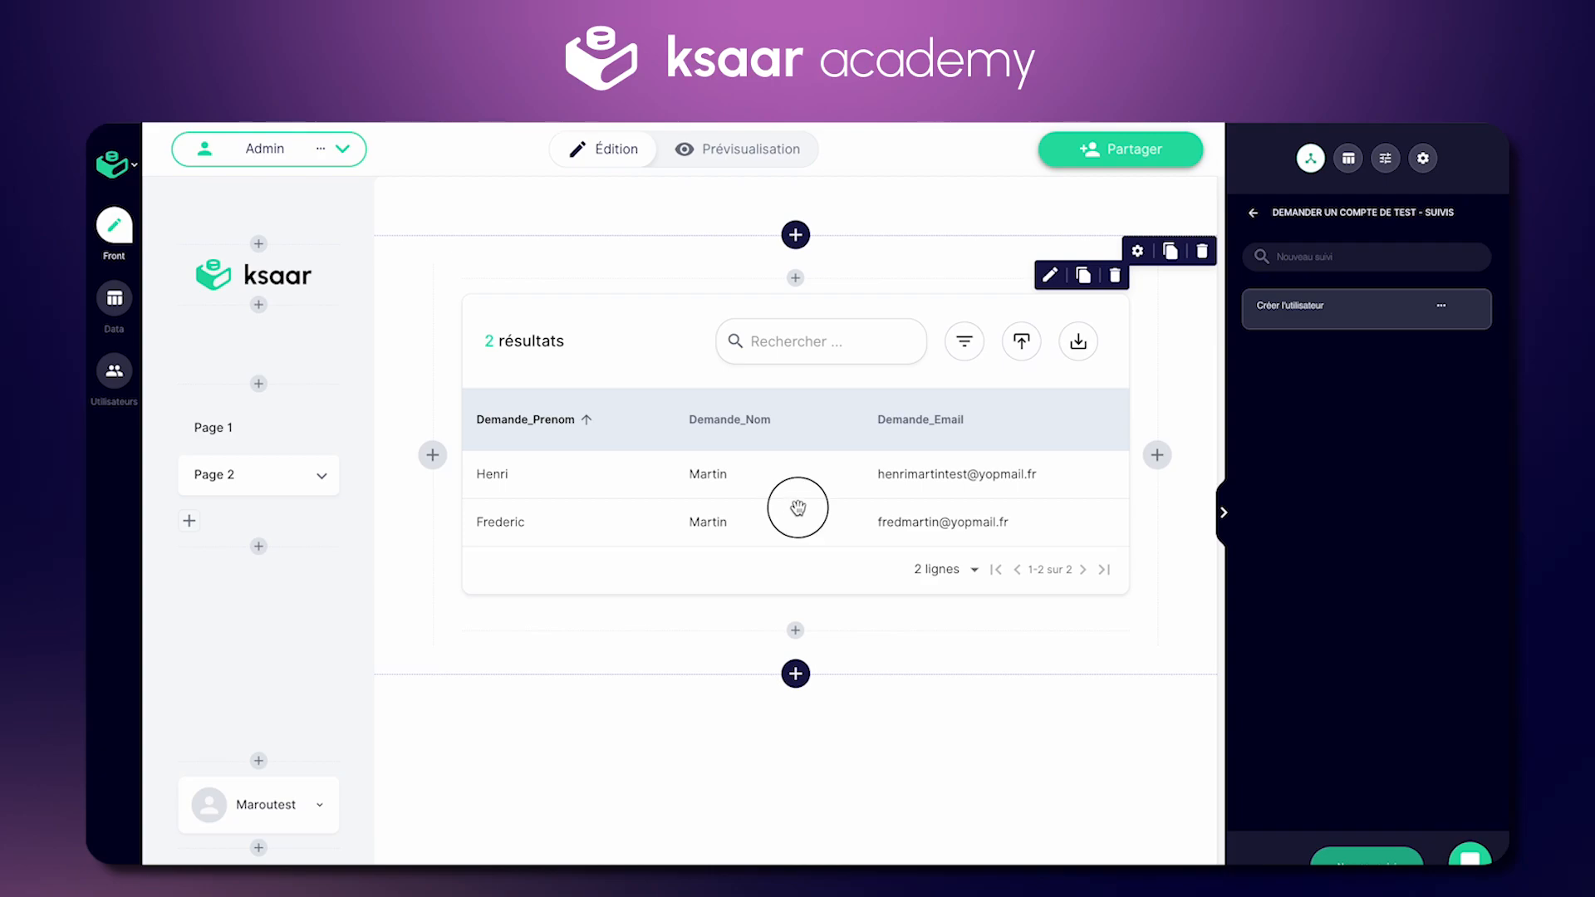
pyautogui.click(1272, 204)
pyautogui.click(1403, 289)
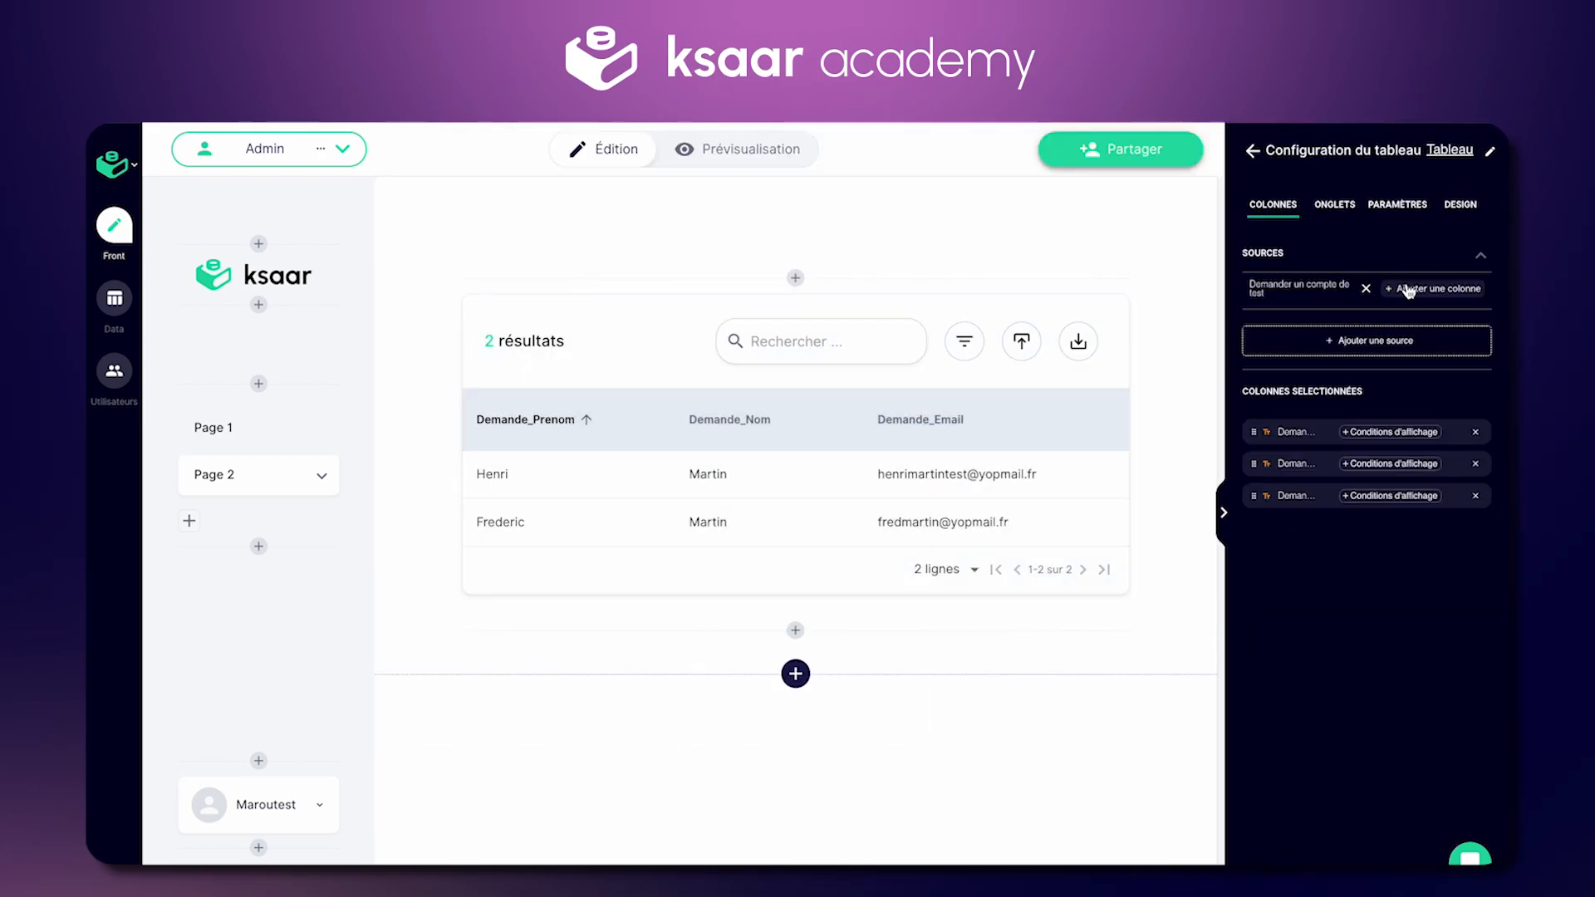
pyautogui.click(995, 498)
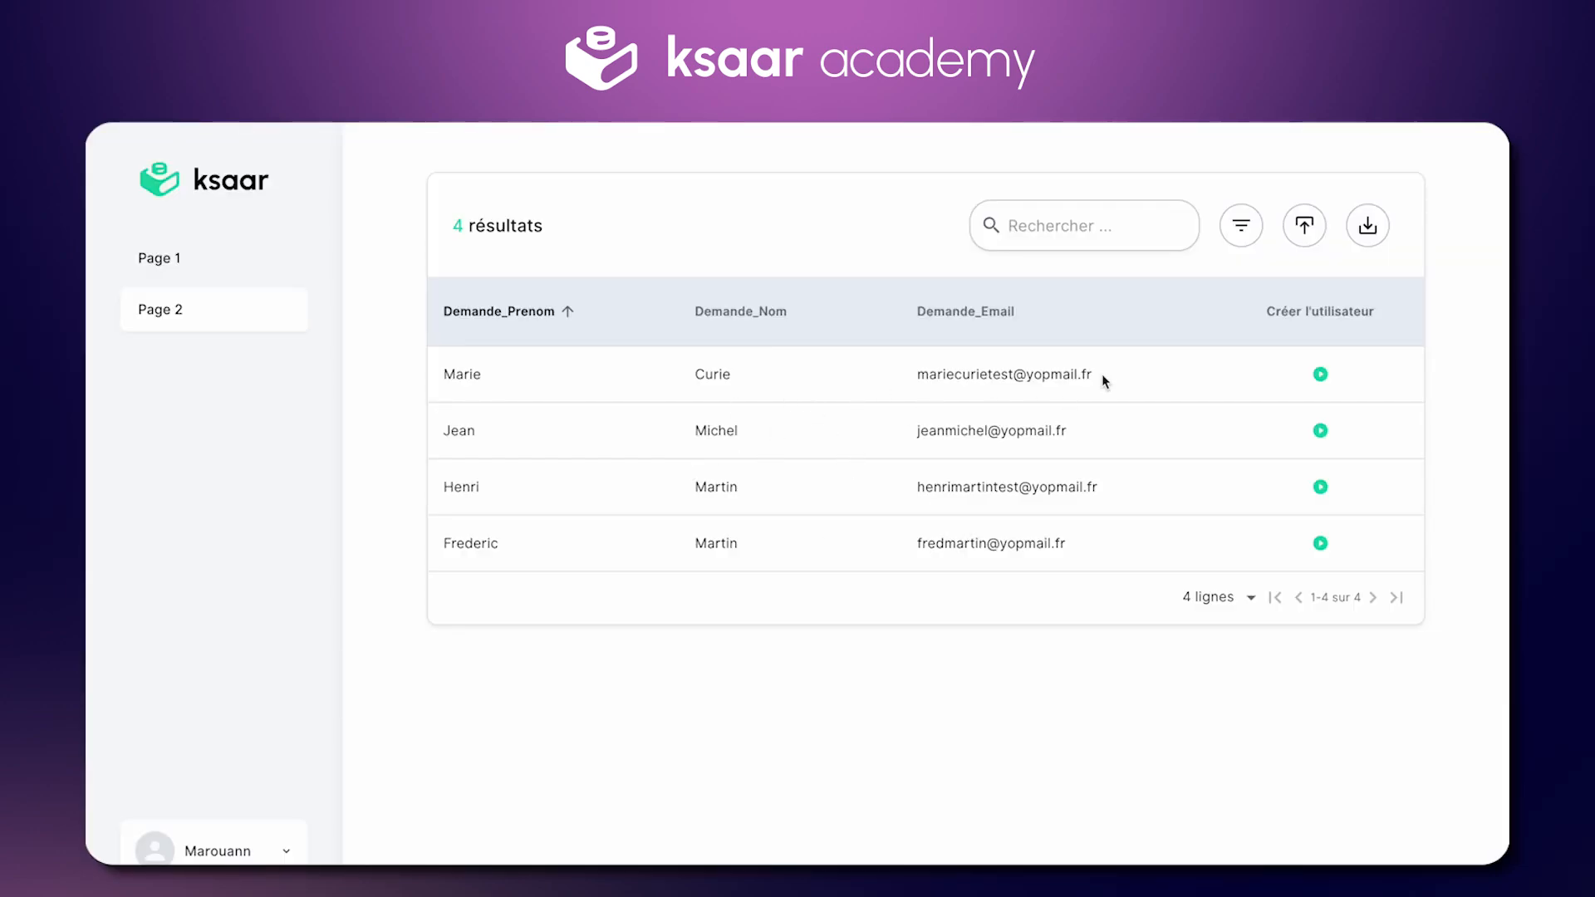
# Run Créer l'utilisateur on the first request with the Utilisateur persona.
pyautogui.tripleClick(957, 371)
pyautogui.click(1161, 364)
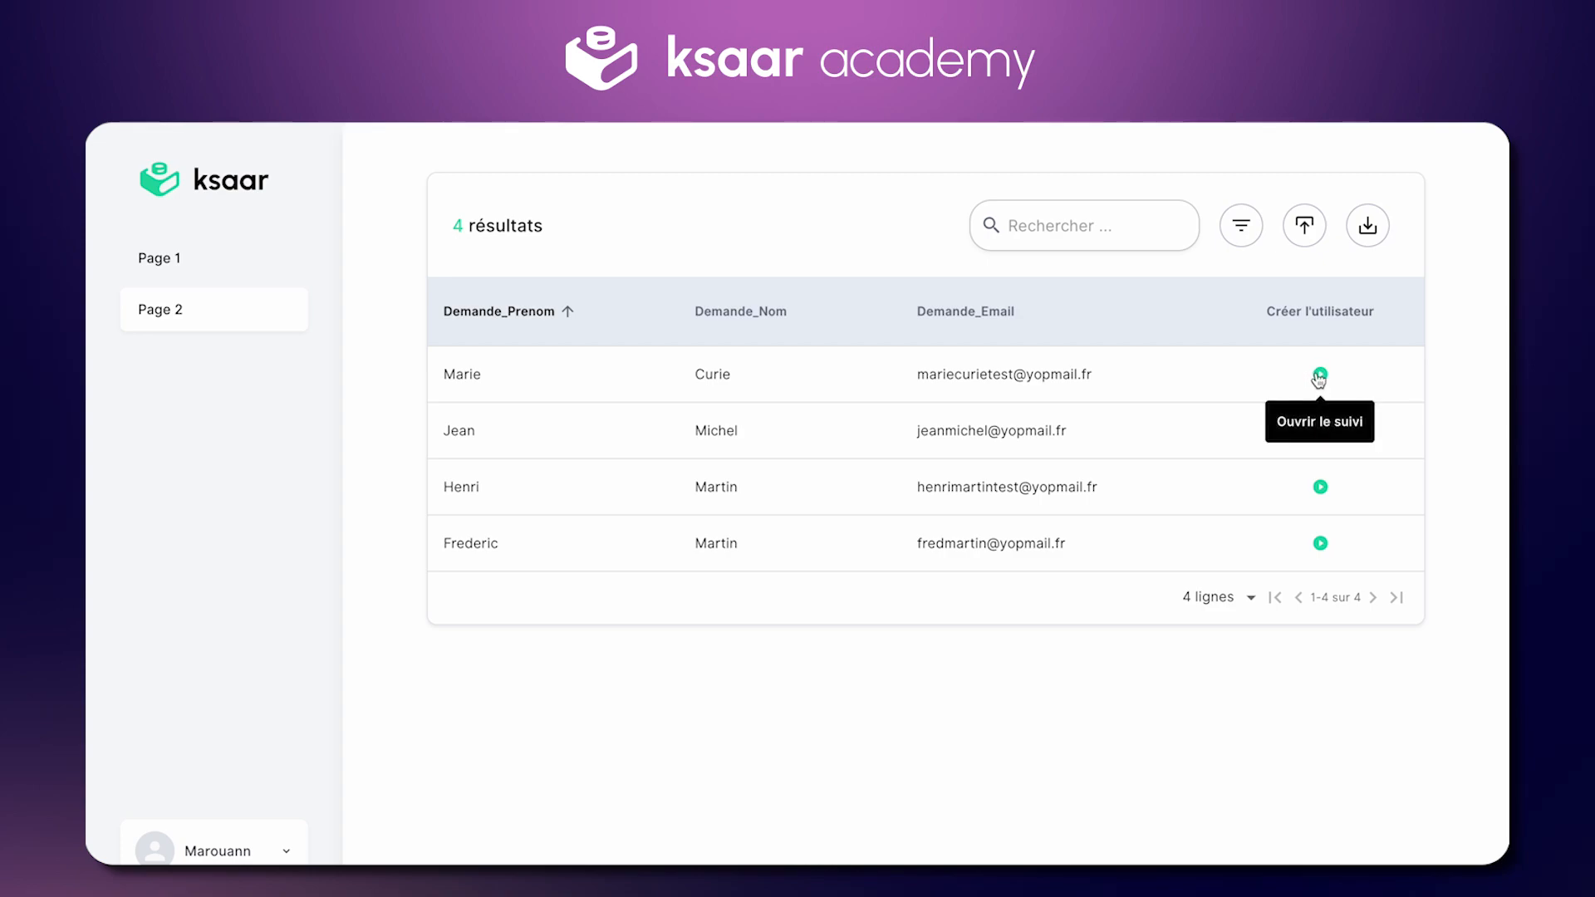
pyautogui.doubleClick(988, 374)
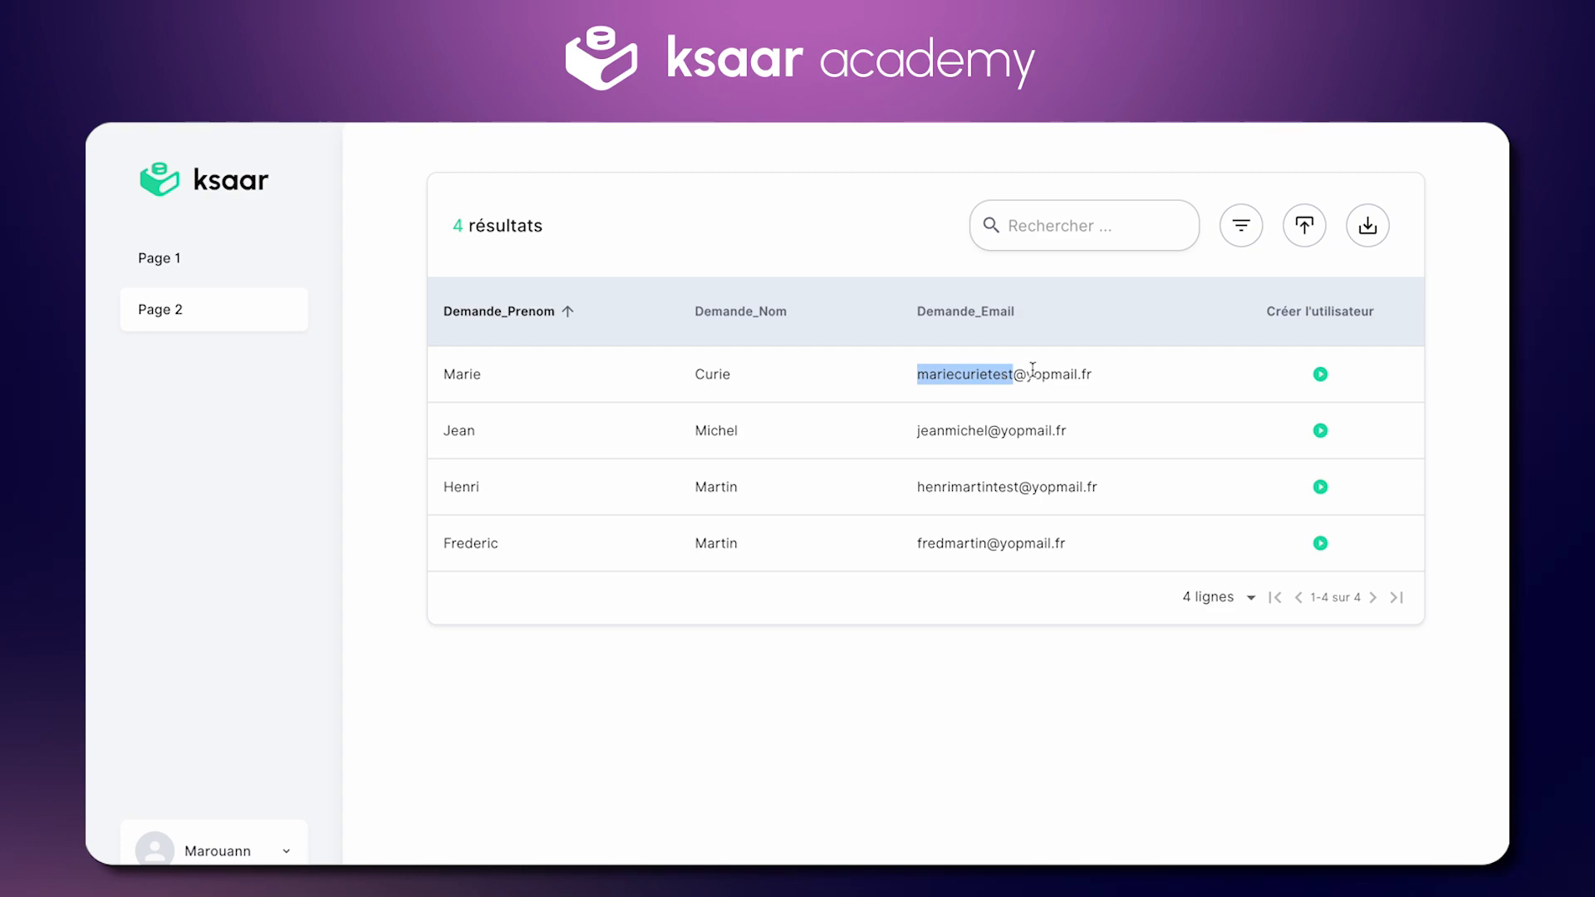
pyautogui.click(1319, 375)
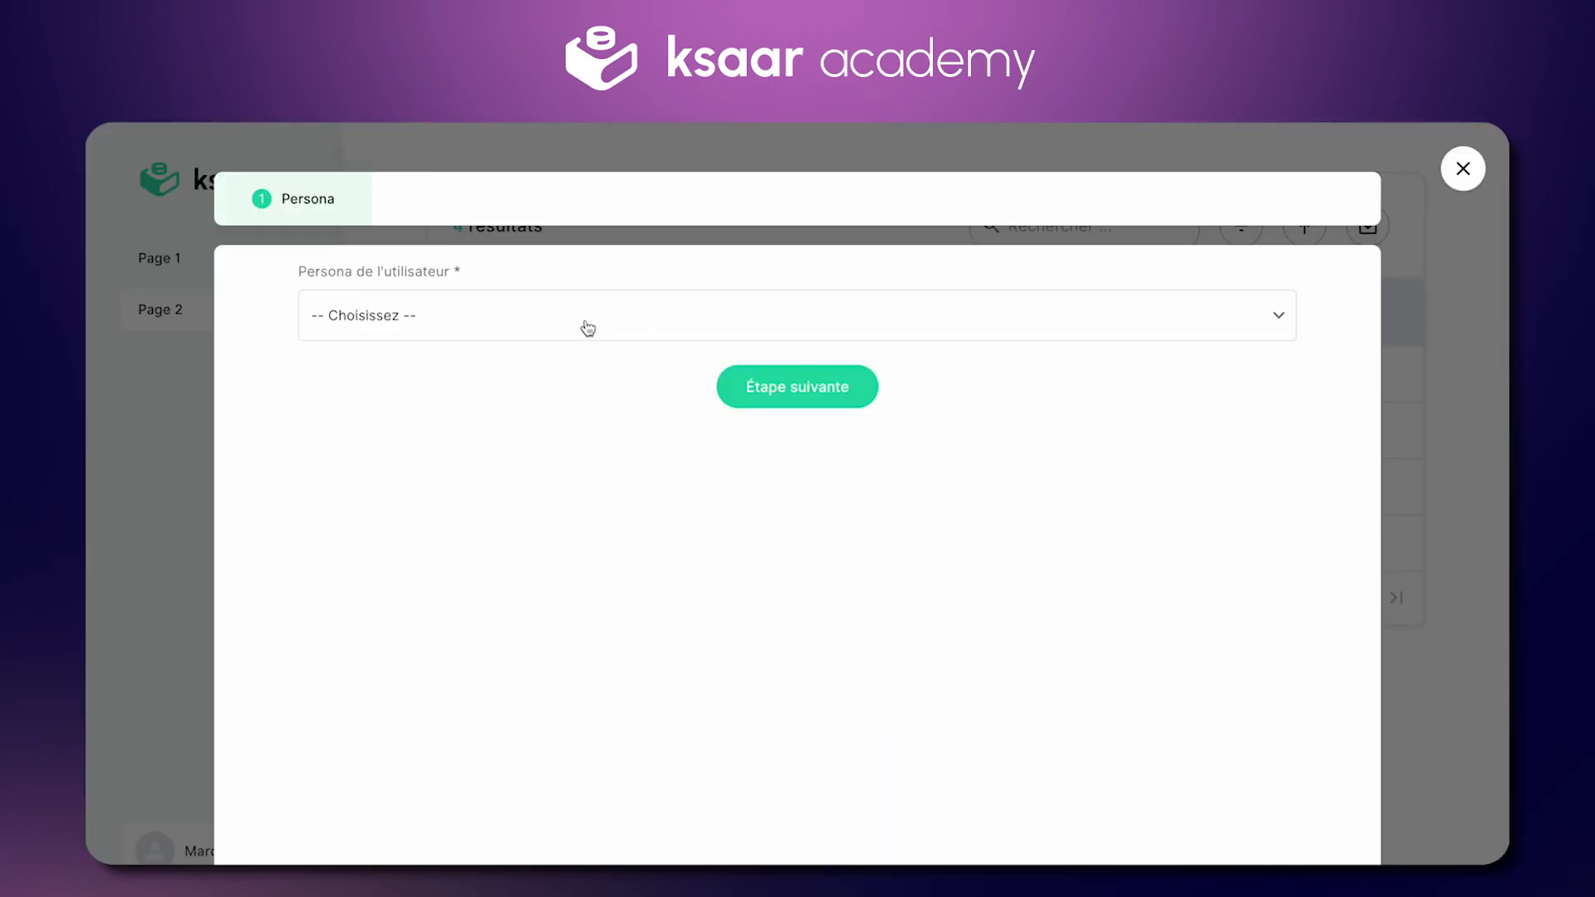
pyautogui.click(584, 328)
pyautogui.click(516, 452)
pyautogui.click(765, 386)
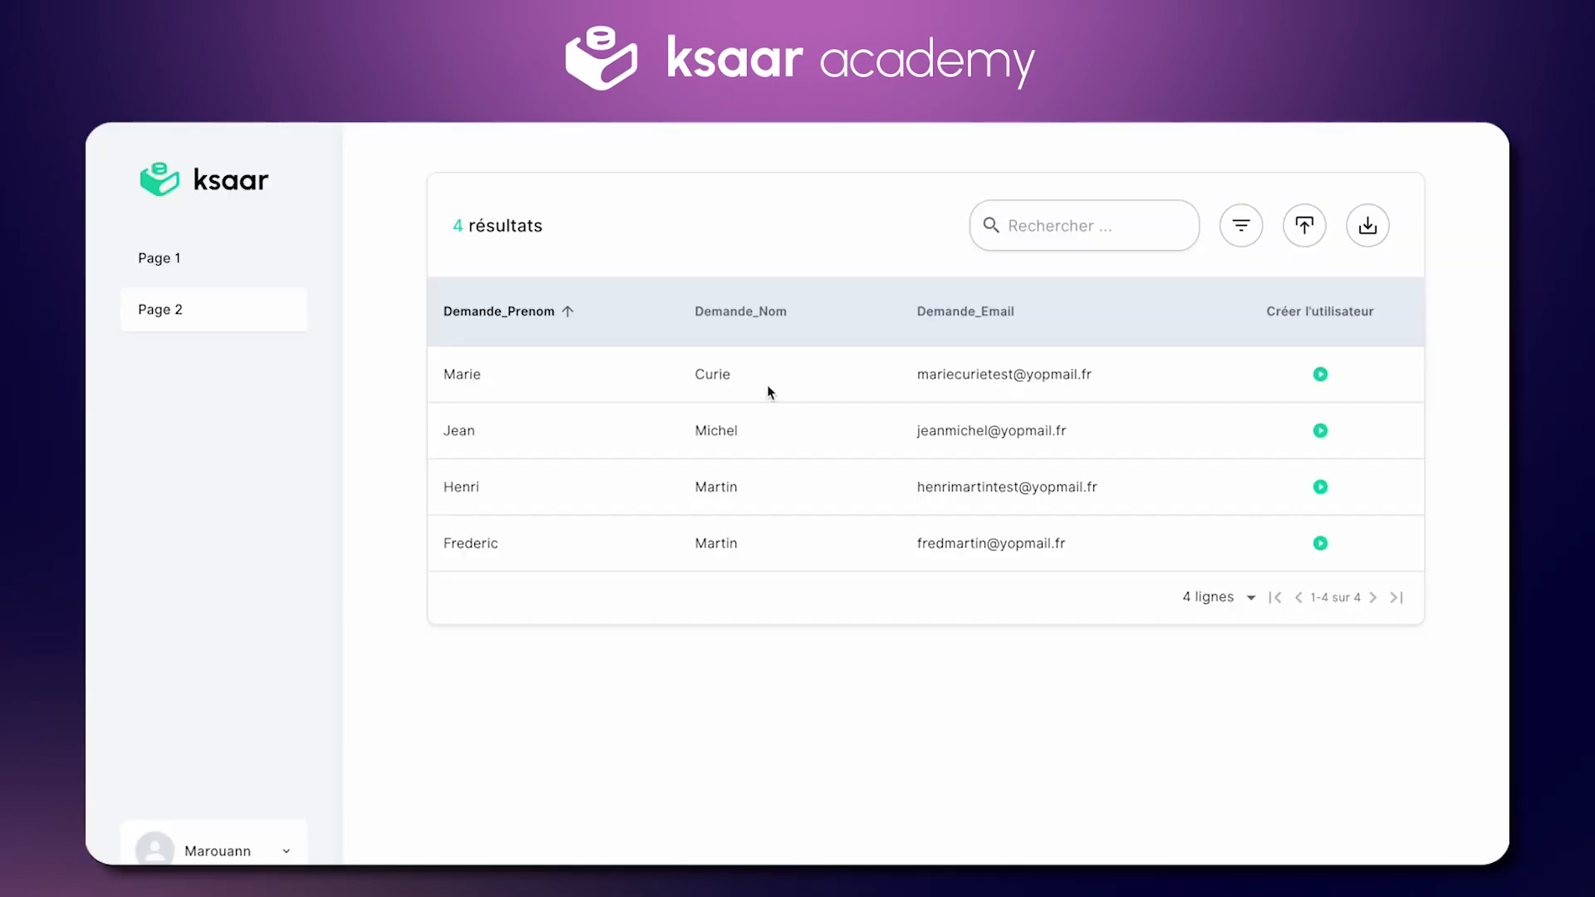
# In the administration user list, select the new user's full e-mail address.
pyautogui.click(174, 264)
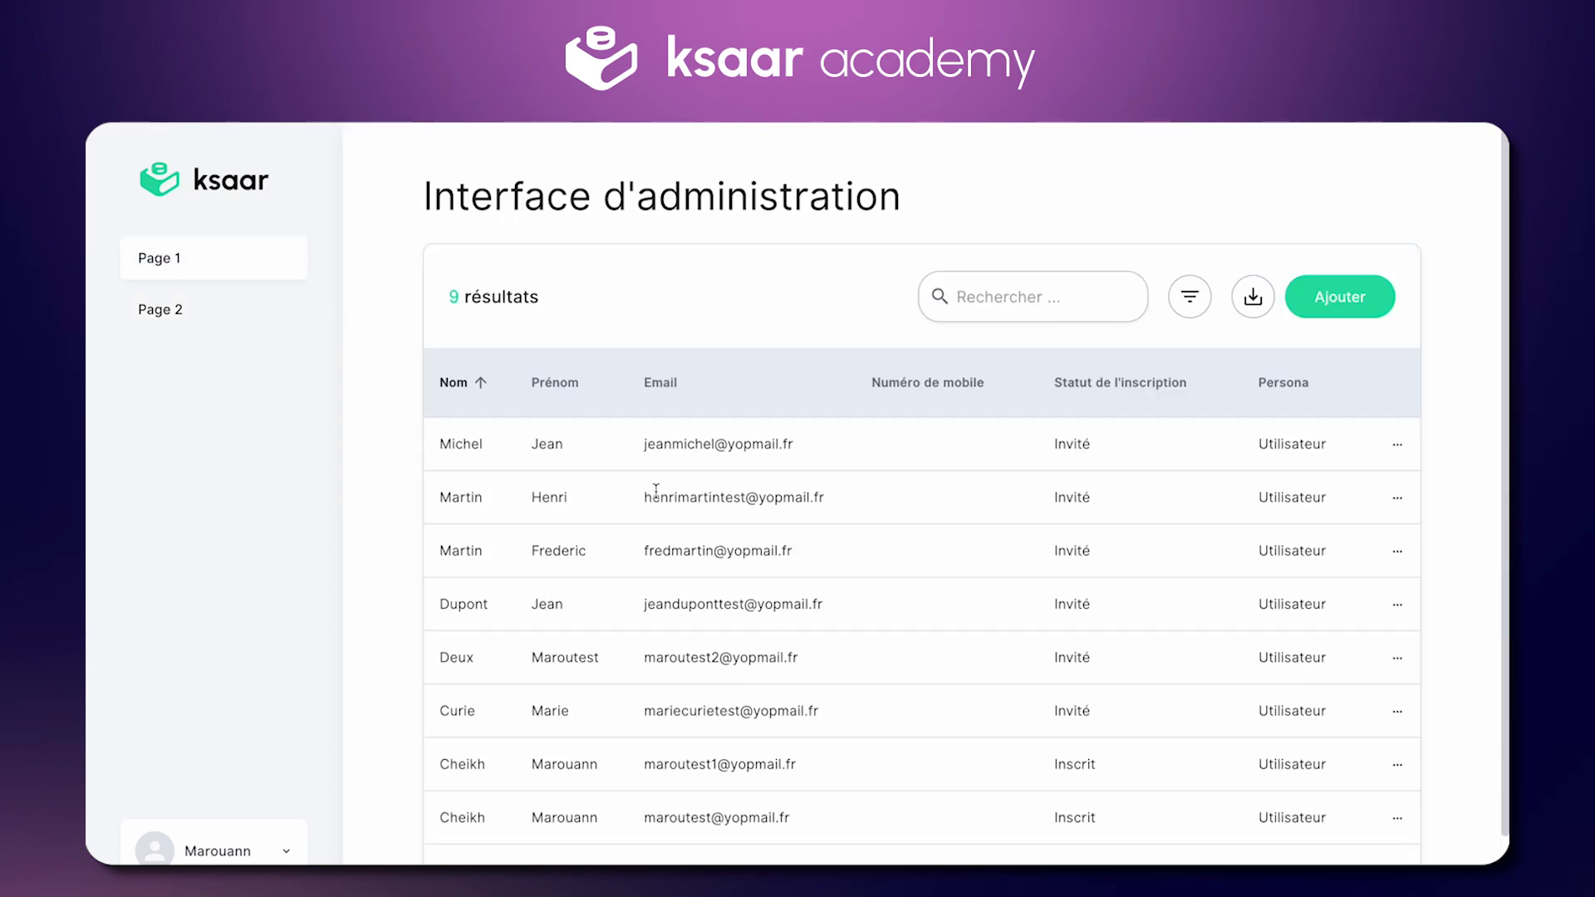
pyautogui.scroll(-1, 655, 492)
pyautogui.tripleClick(701, 624)
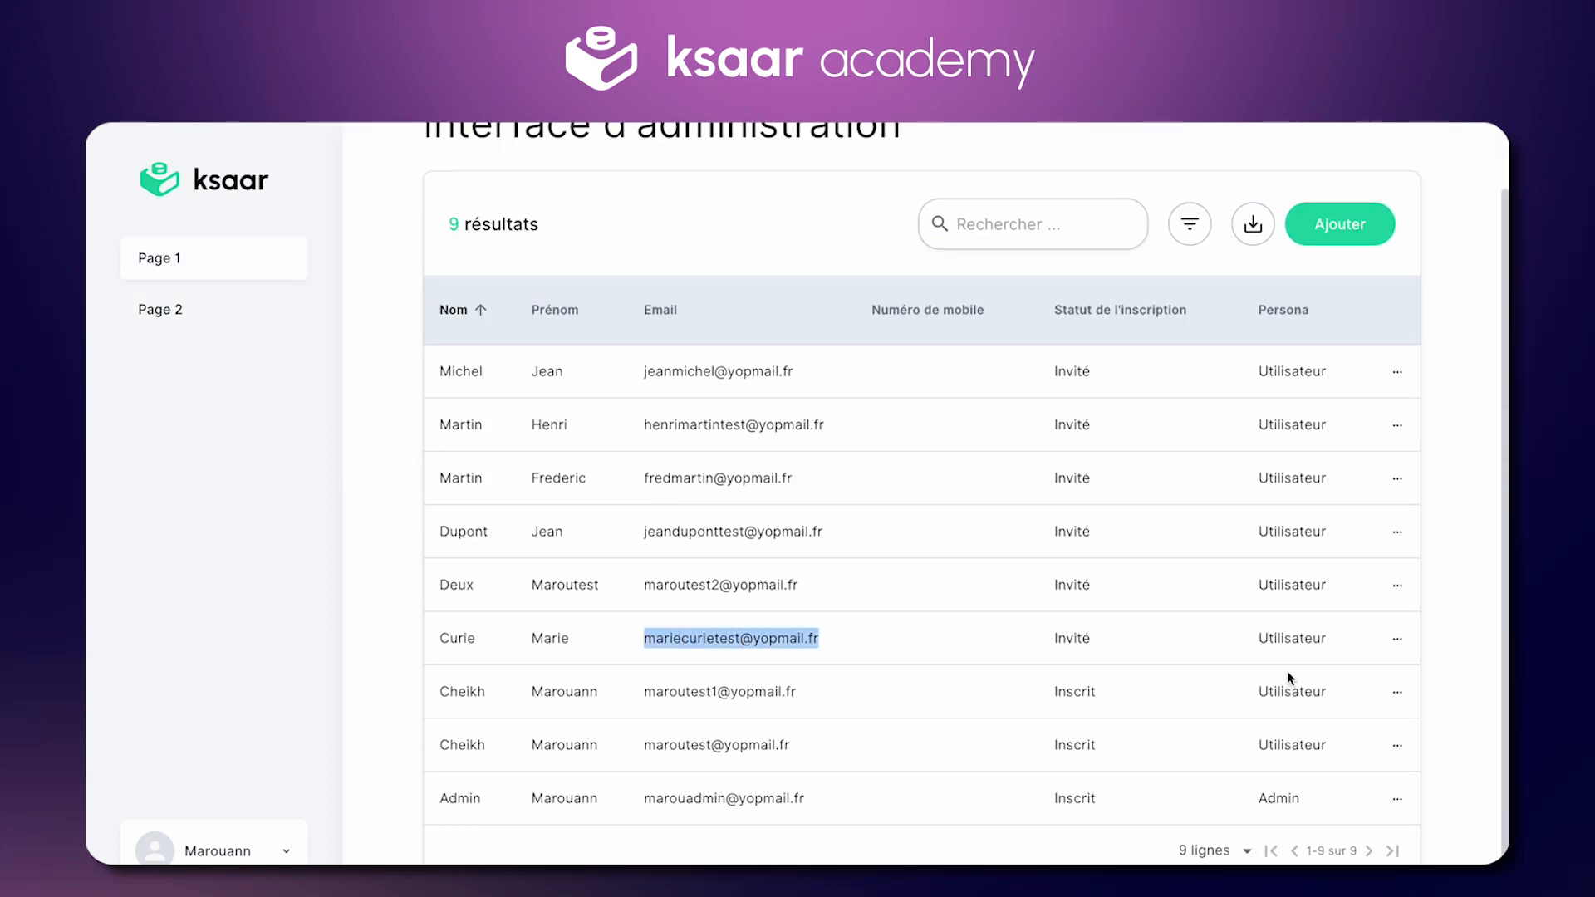
pyautogui.doubleClick(1084, 637)
pyautogui.tripleClick(779, 638)
pyautogui.press('super+c')
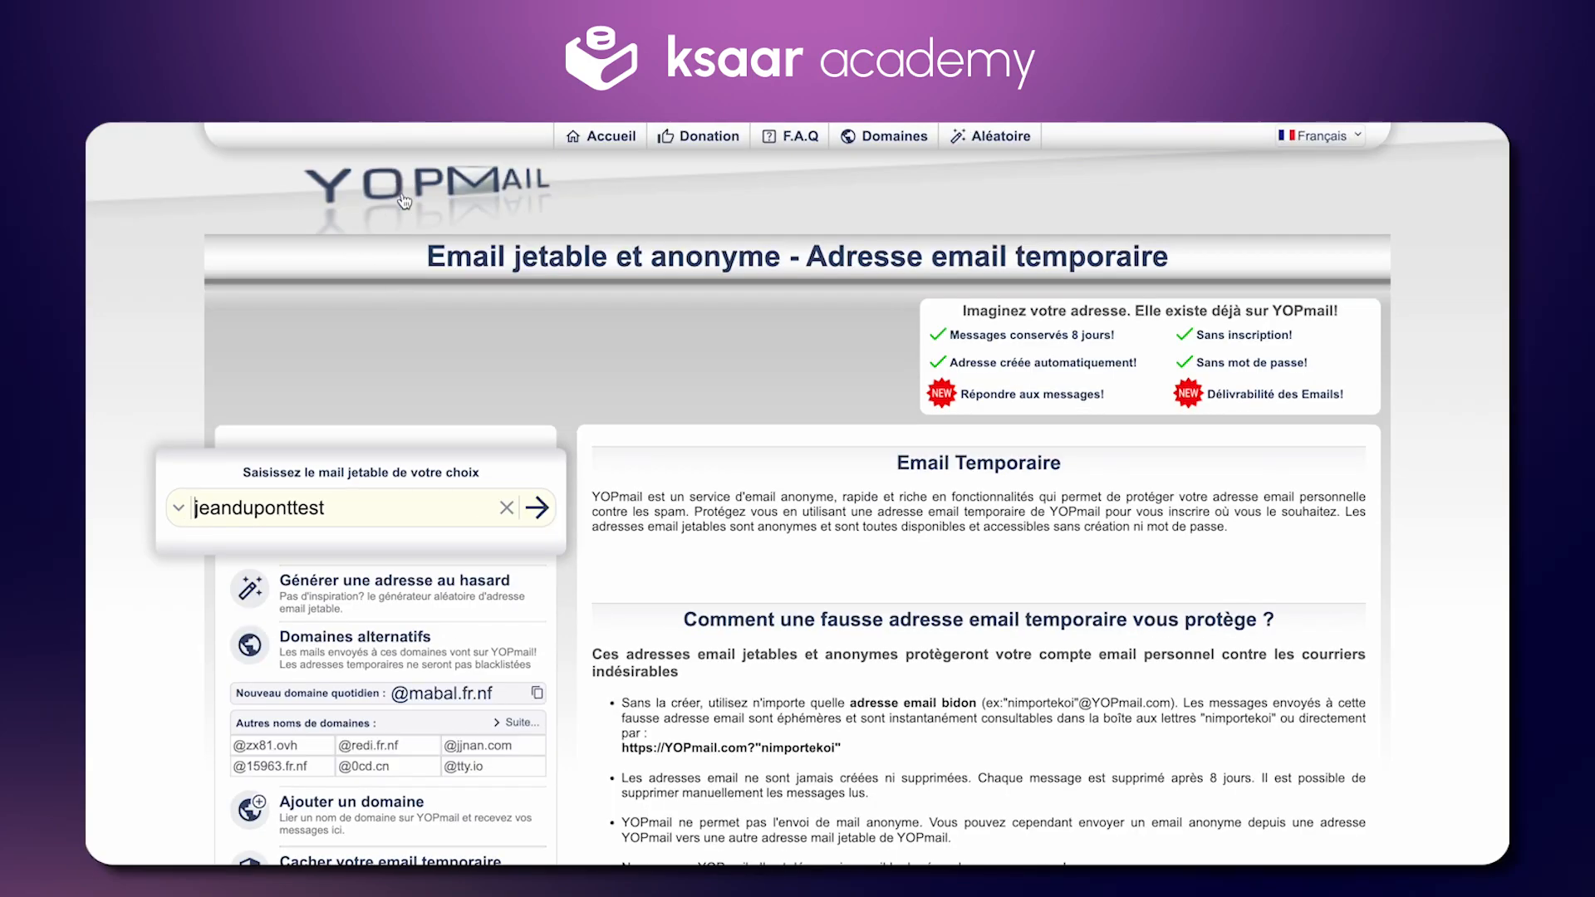
# Replace the YOPmail address with the copied new-user e-mail and open that inbox.
pyautogui.doubleClick(364, 508)
pyautogui.press('super+v')
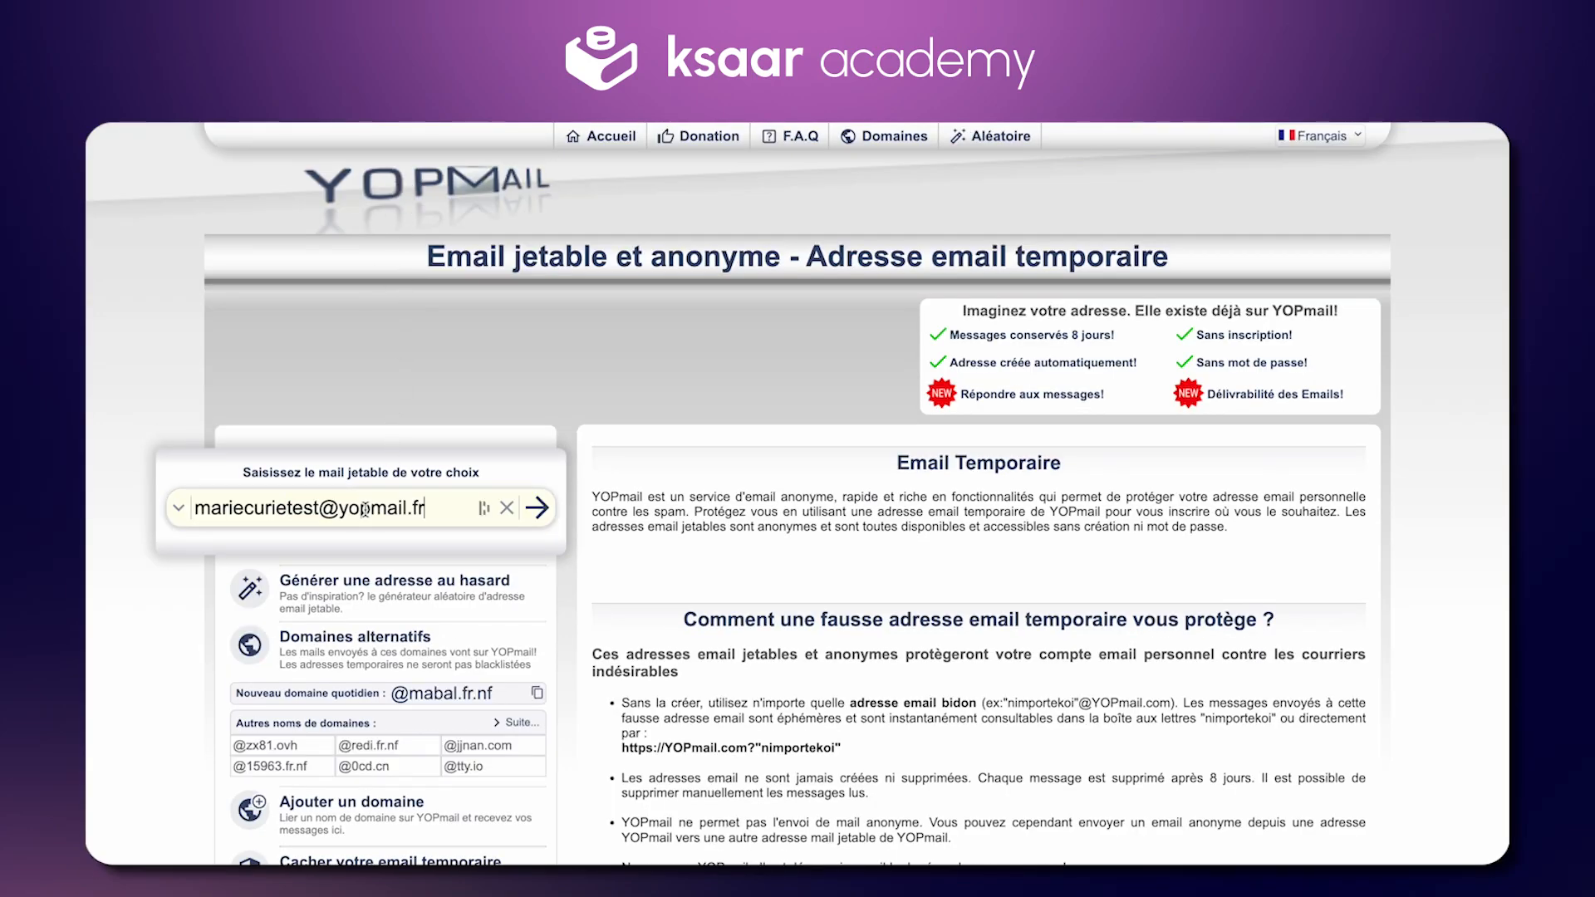
pyautogui.press('Return')
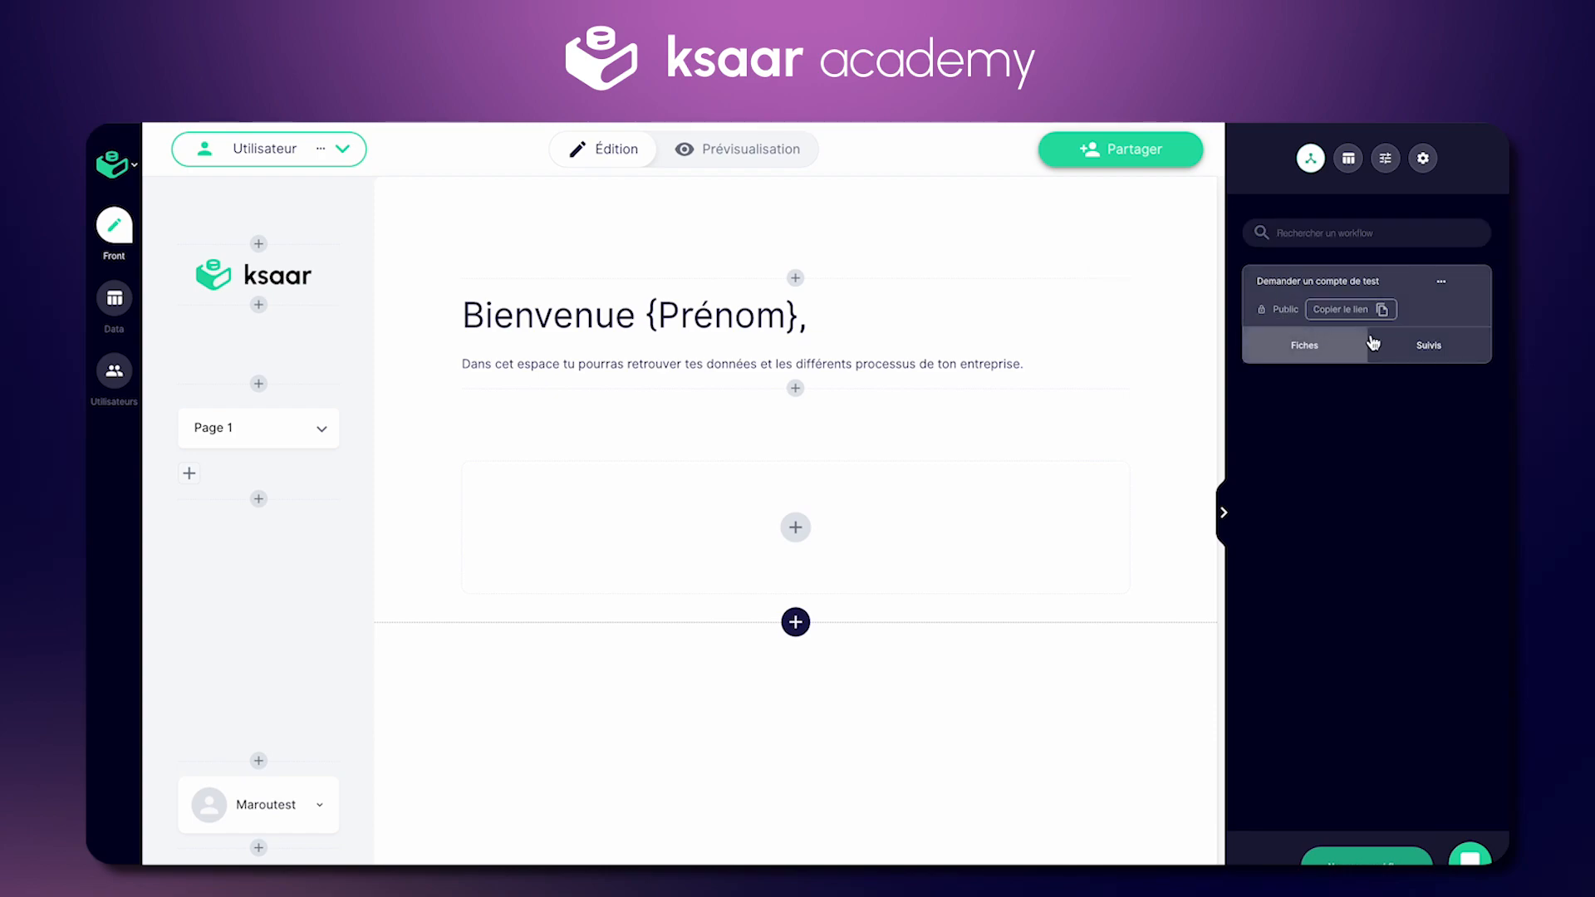
# Delete the Persona step from the Créer l'utilisateur workflow.
pyautogui.click(1394, 349)
pyautogui.click(1362, 305)
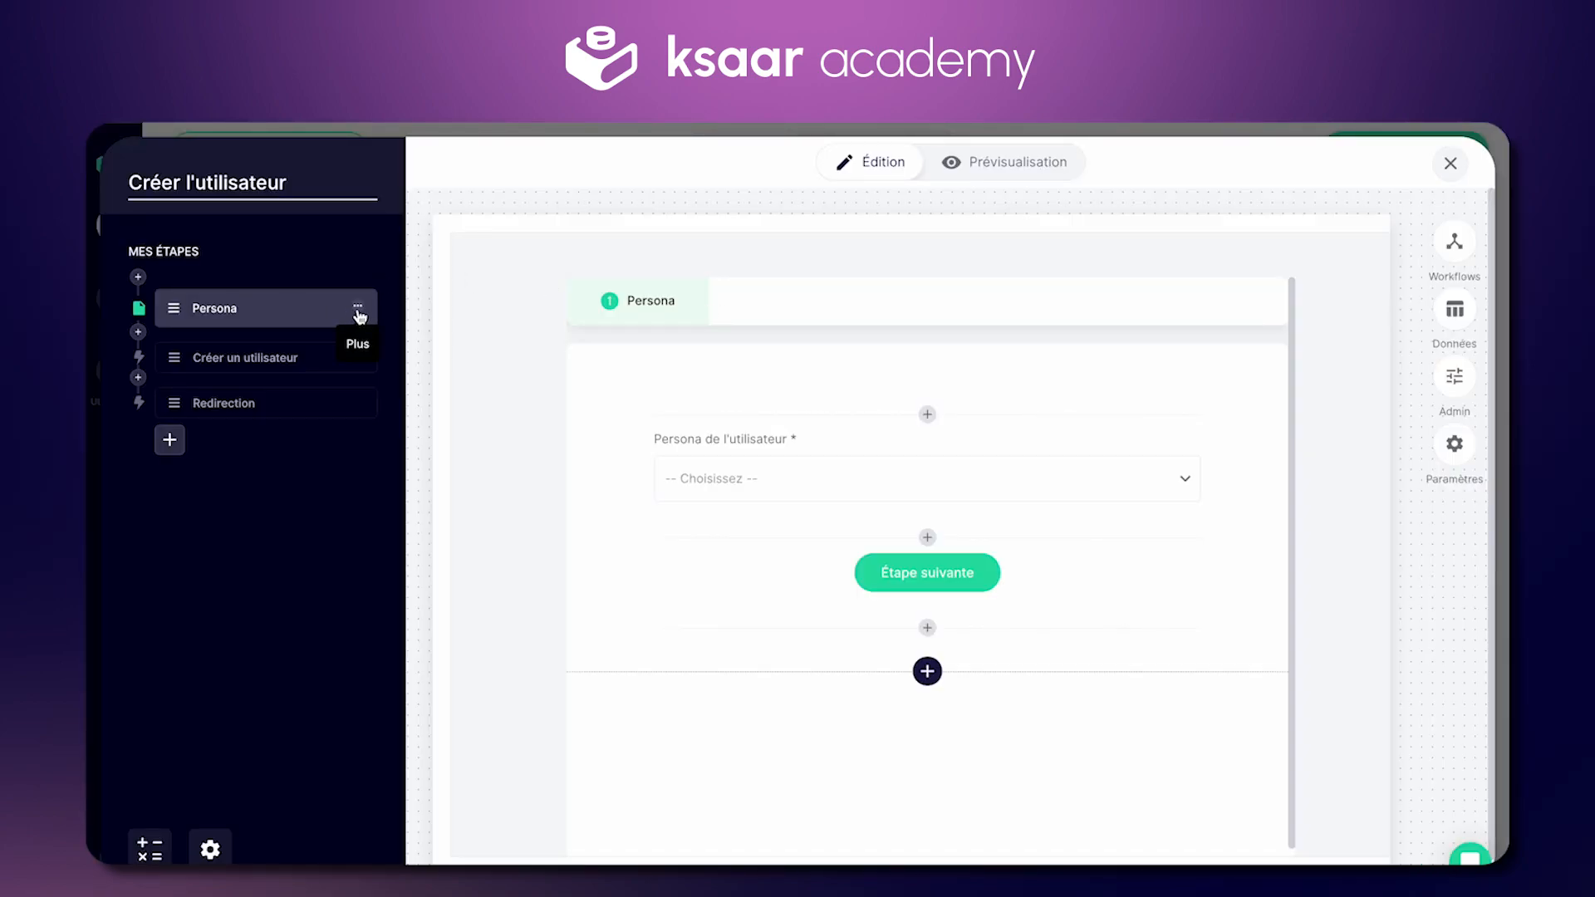
pyautogui.click(359, 312)
pyautogui.click(357, 395)
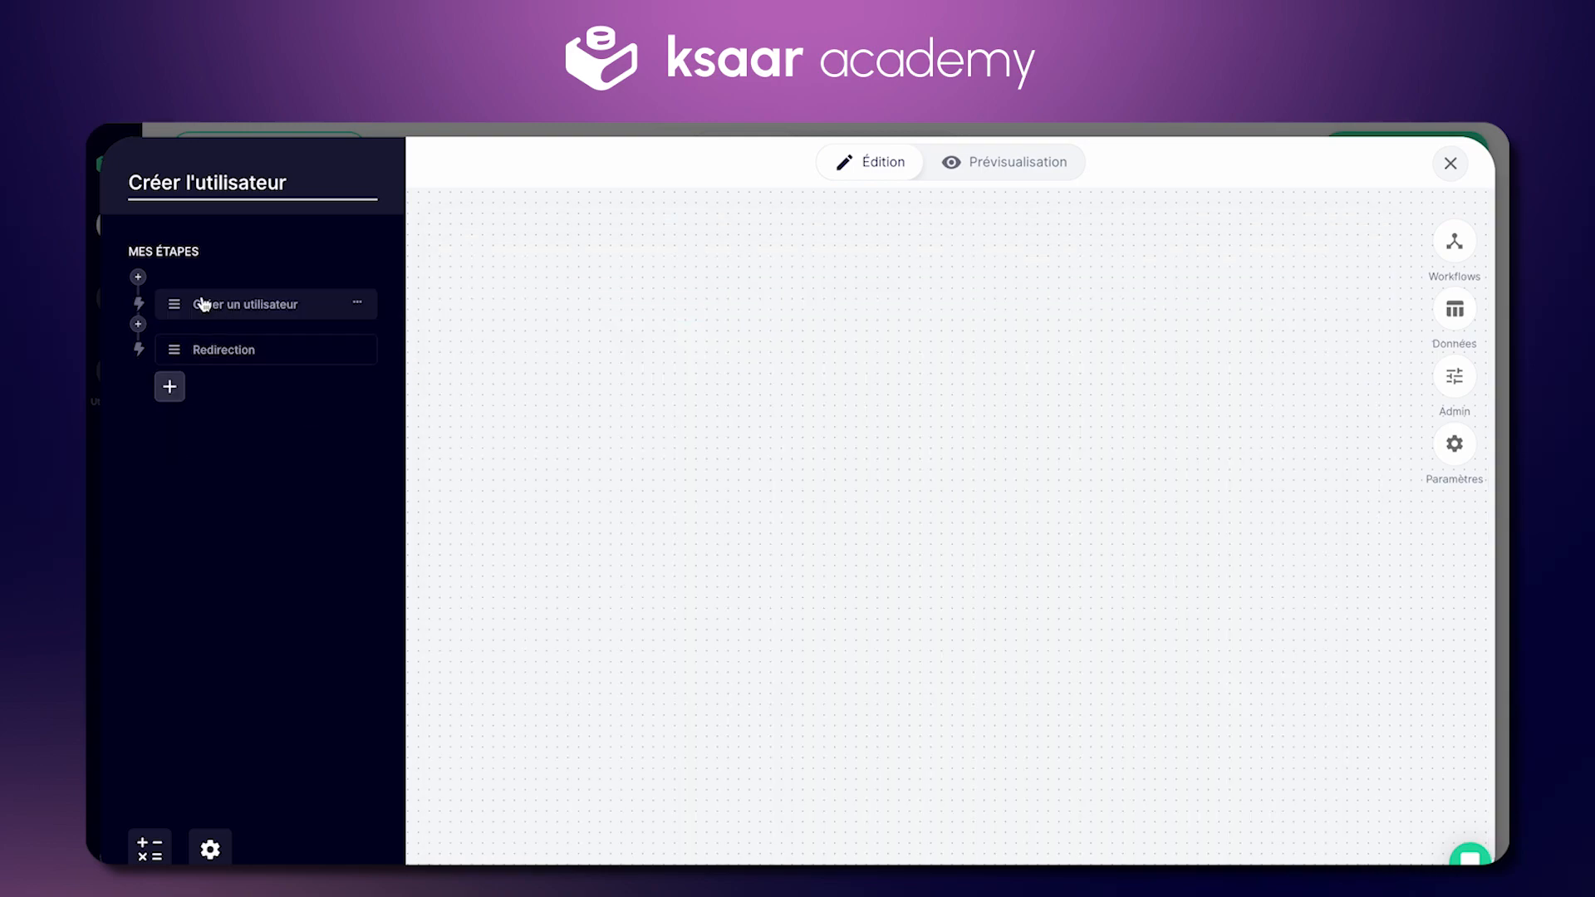
# Add a 'Mettre à jour les champs' action step and open its settings.
pyautogui.click(140, 279)
pyautogui.click(249, 425)
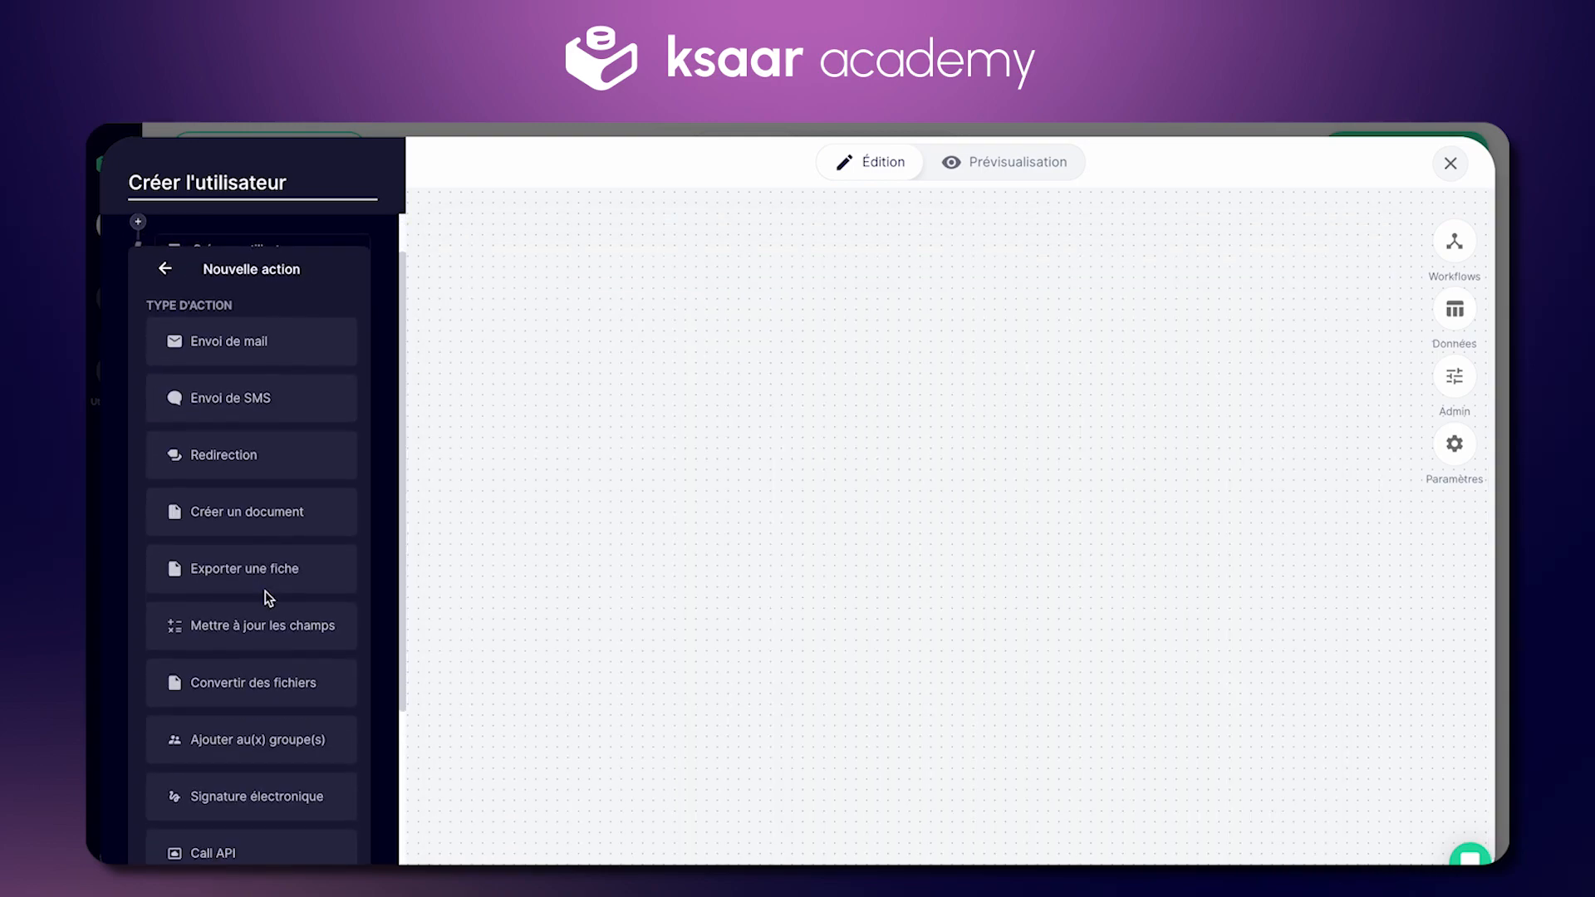
pyautogui.click(268, 601)
pyautogui.click(266, 304)
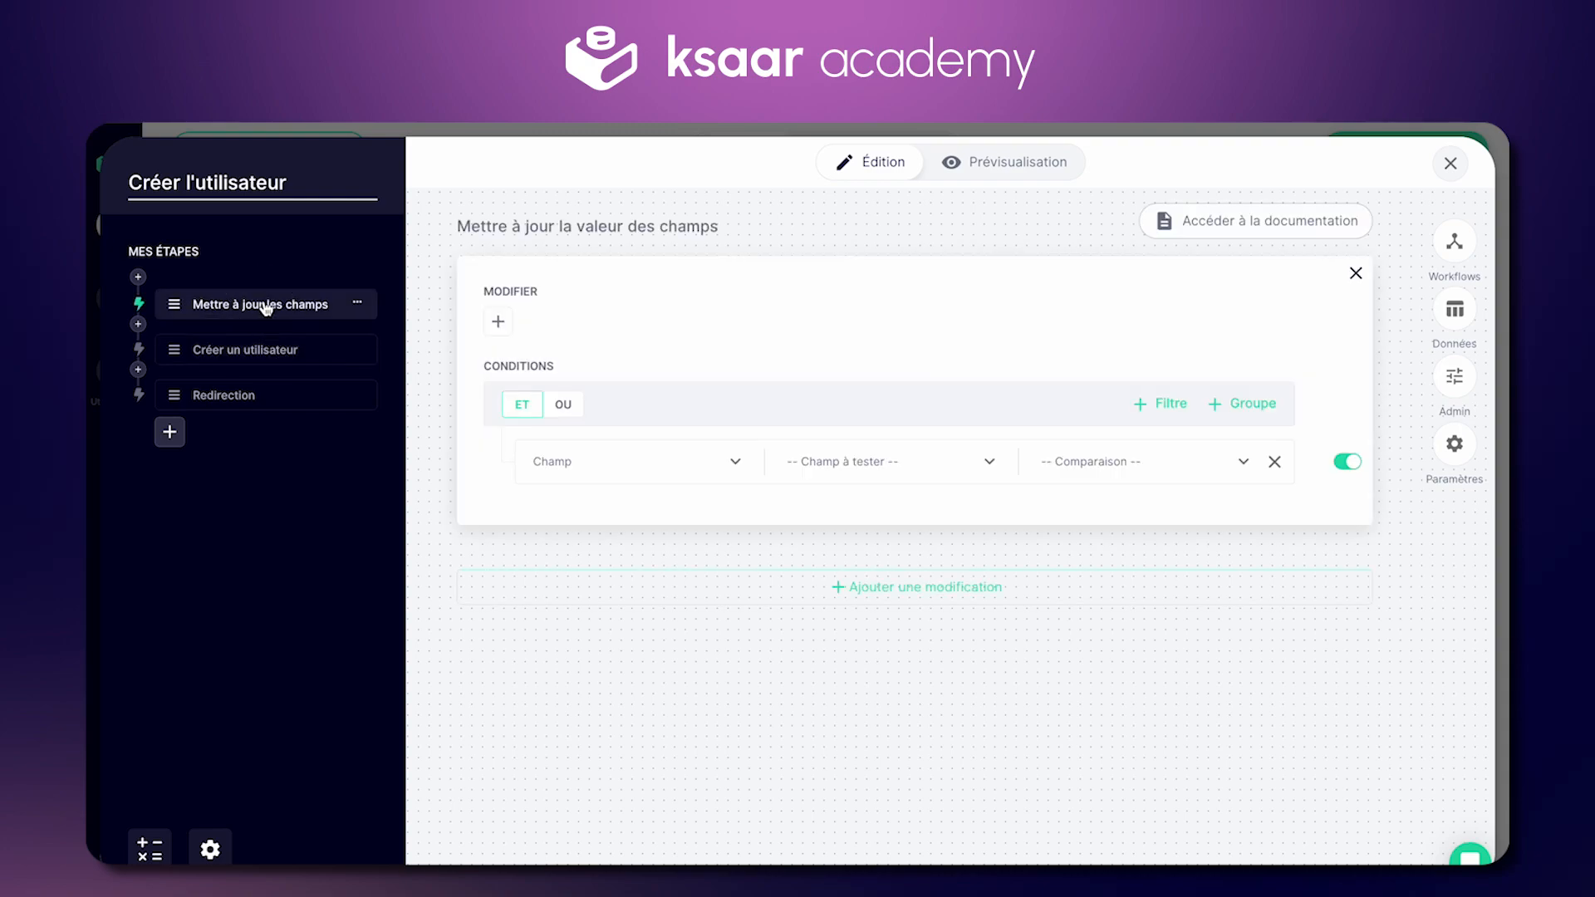
# Set Demande_Persona to the custom value Utilisateur.
pyautogui.click(508, 327)
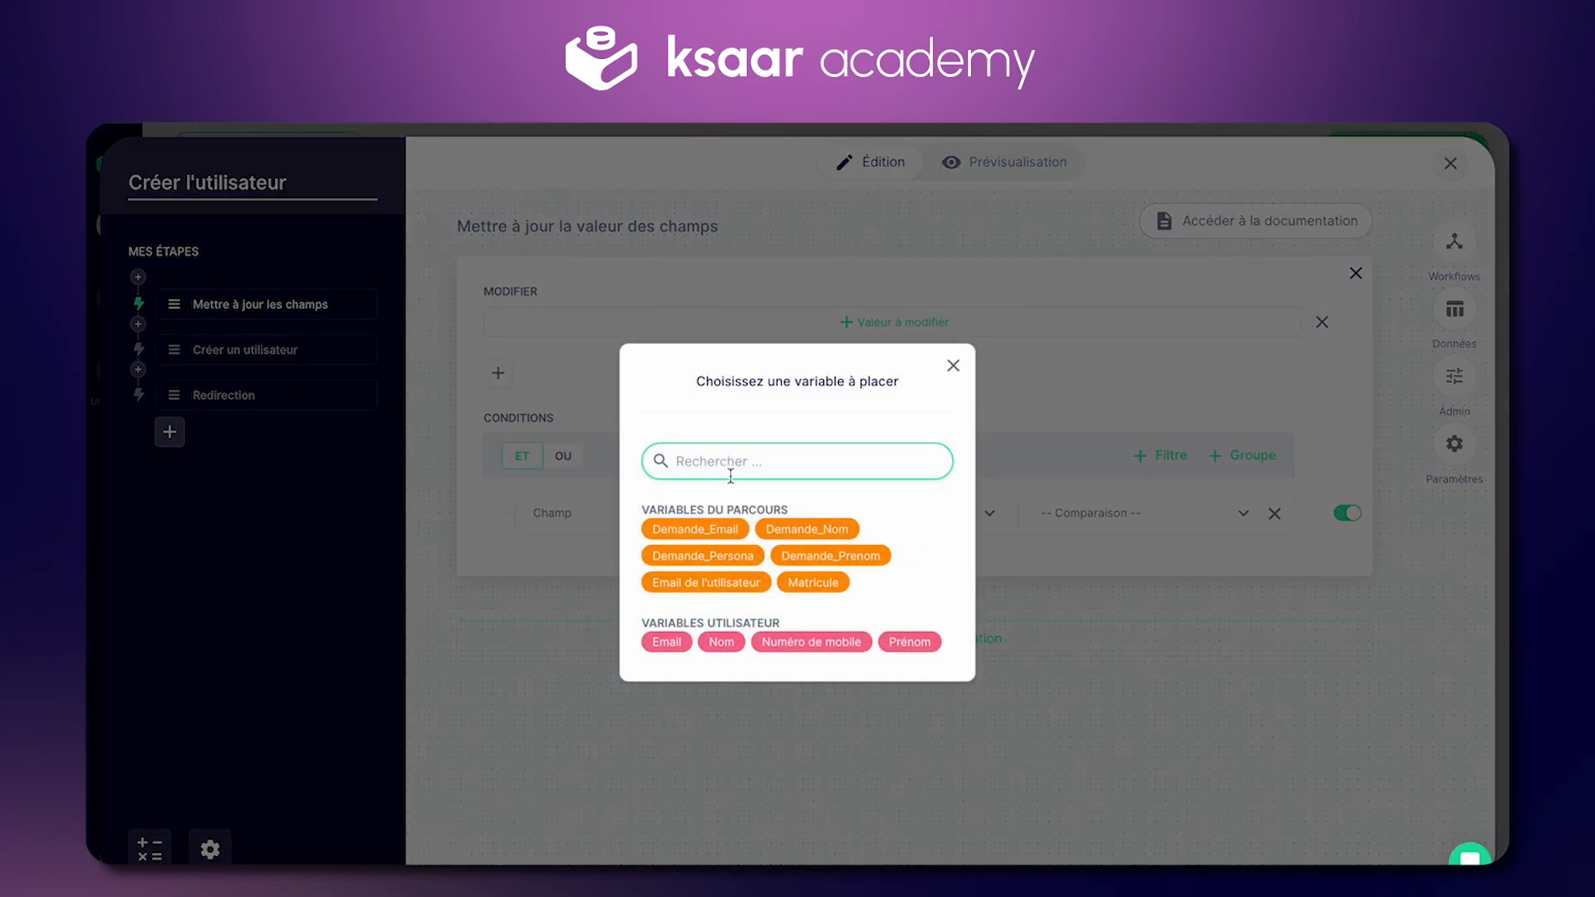
pyautogui.click(731, 558)
pyautogui.click(981, 349)
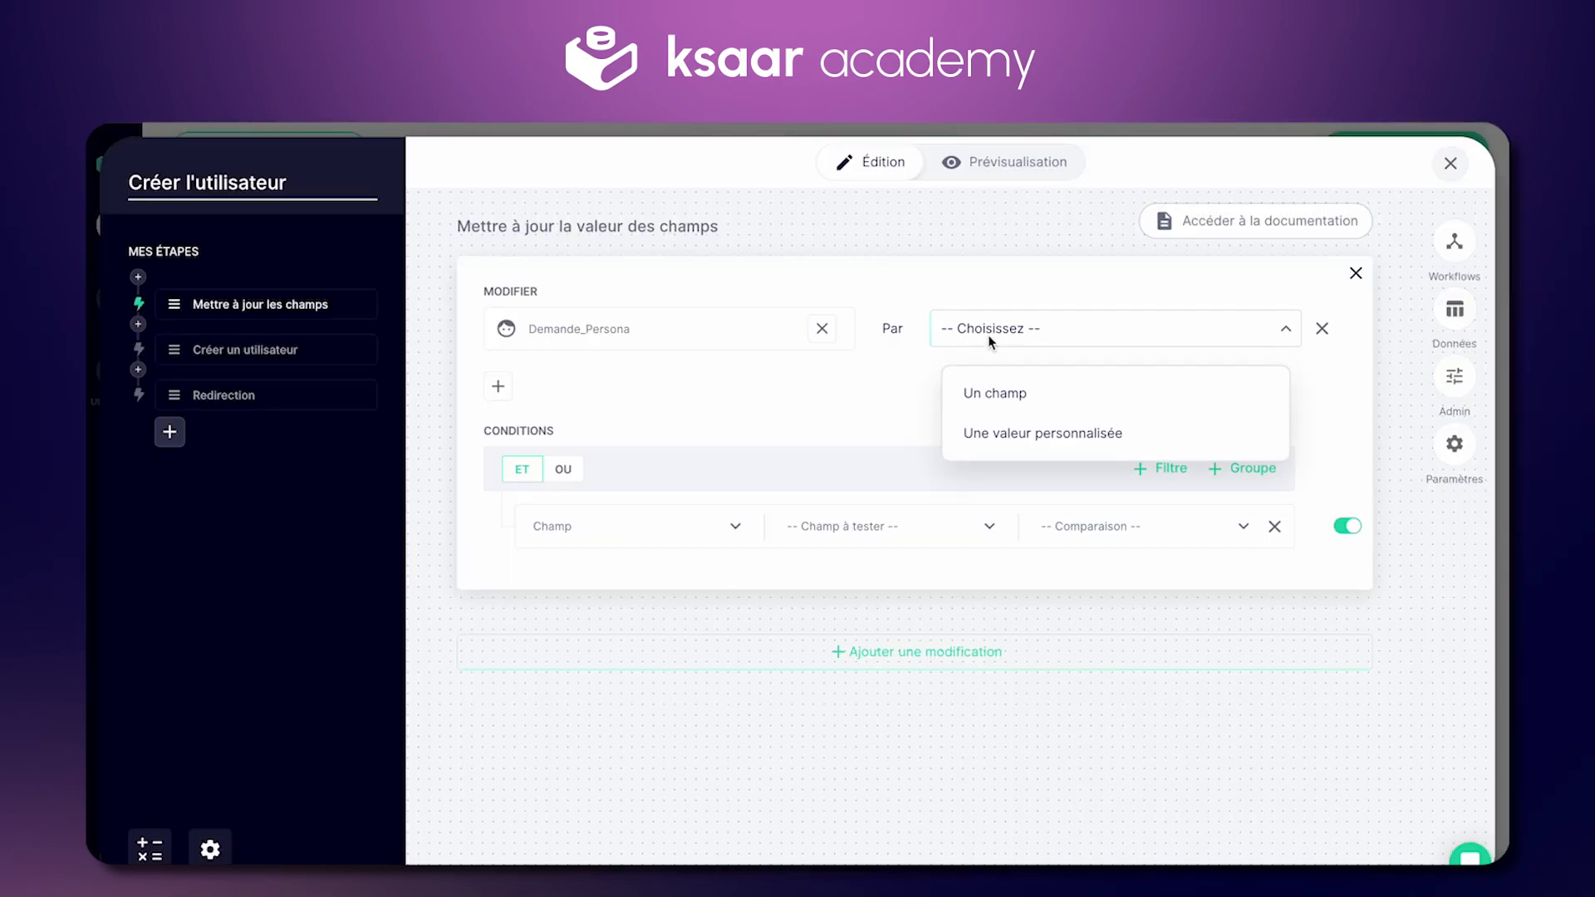
pyautogui.click(1027, 435)
pyautogui.click(1109, 356)
pyautogui.click(1136, 455)
pyautogui.click(985, 433)
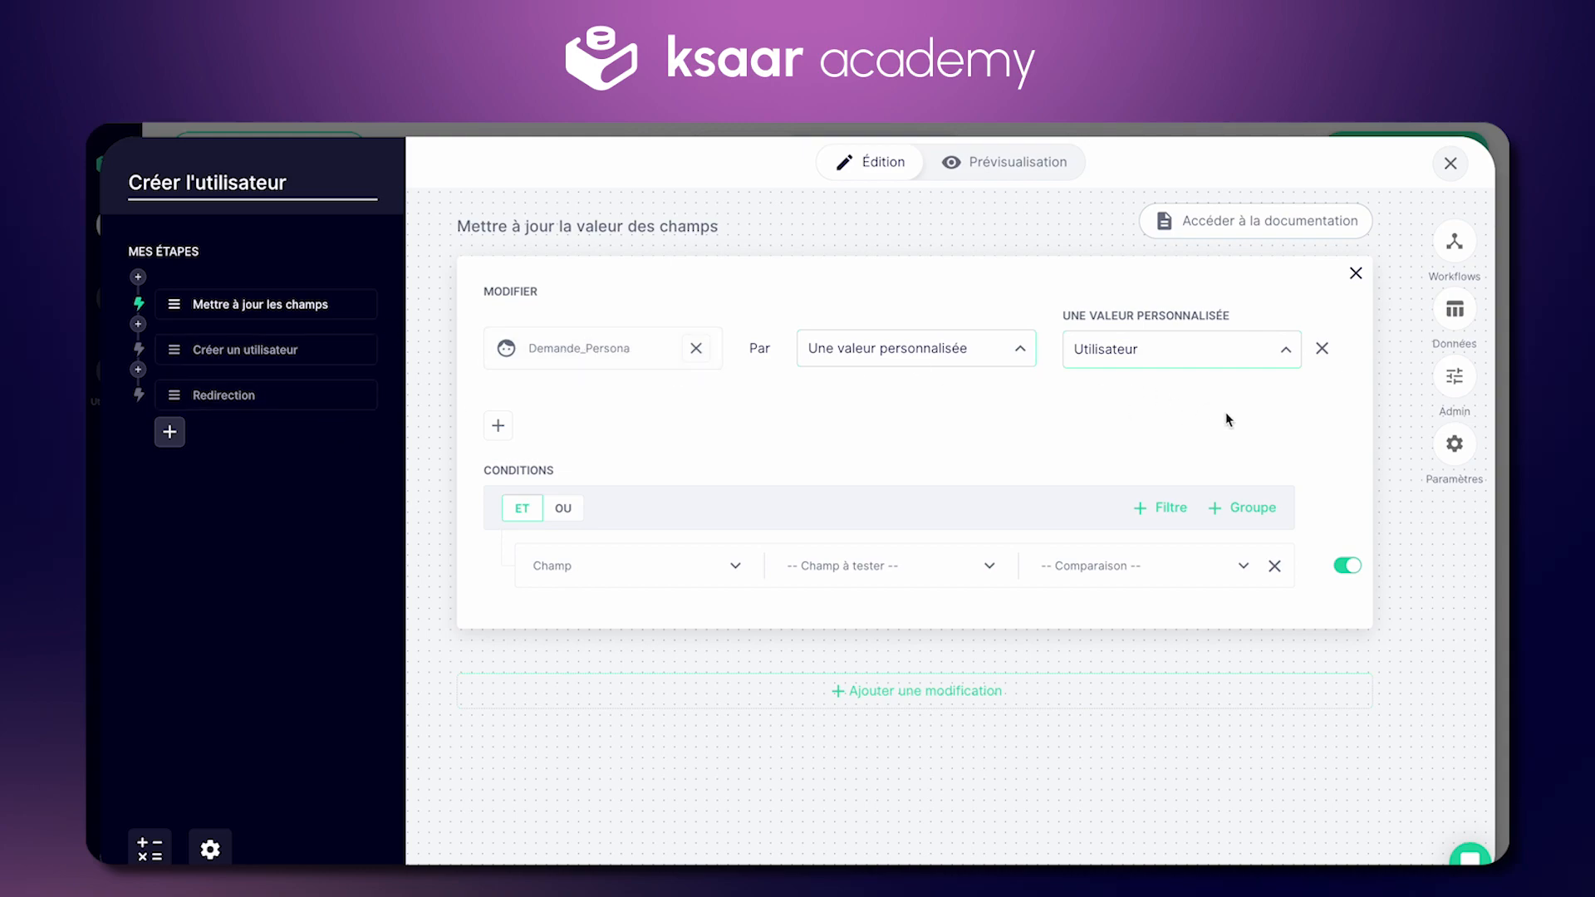
pyautogui.click(1113, 340)
pyautogui.click(876, 383)
# Add then remove an extra modification block, keeping only the Demande_Persona update.
pyautogui.click(752, 692)
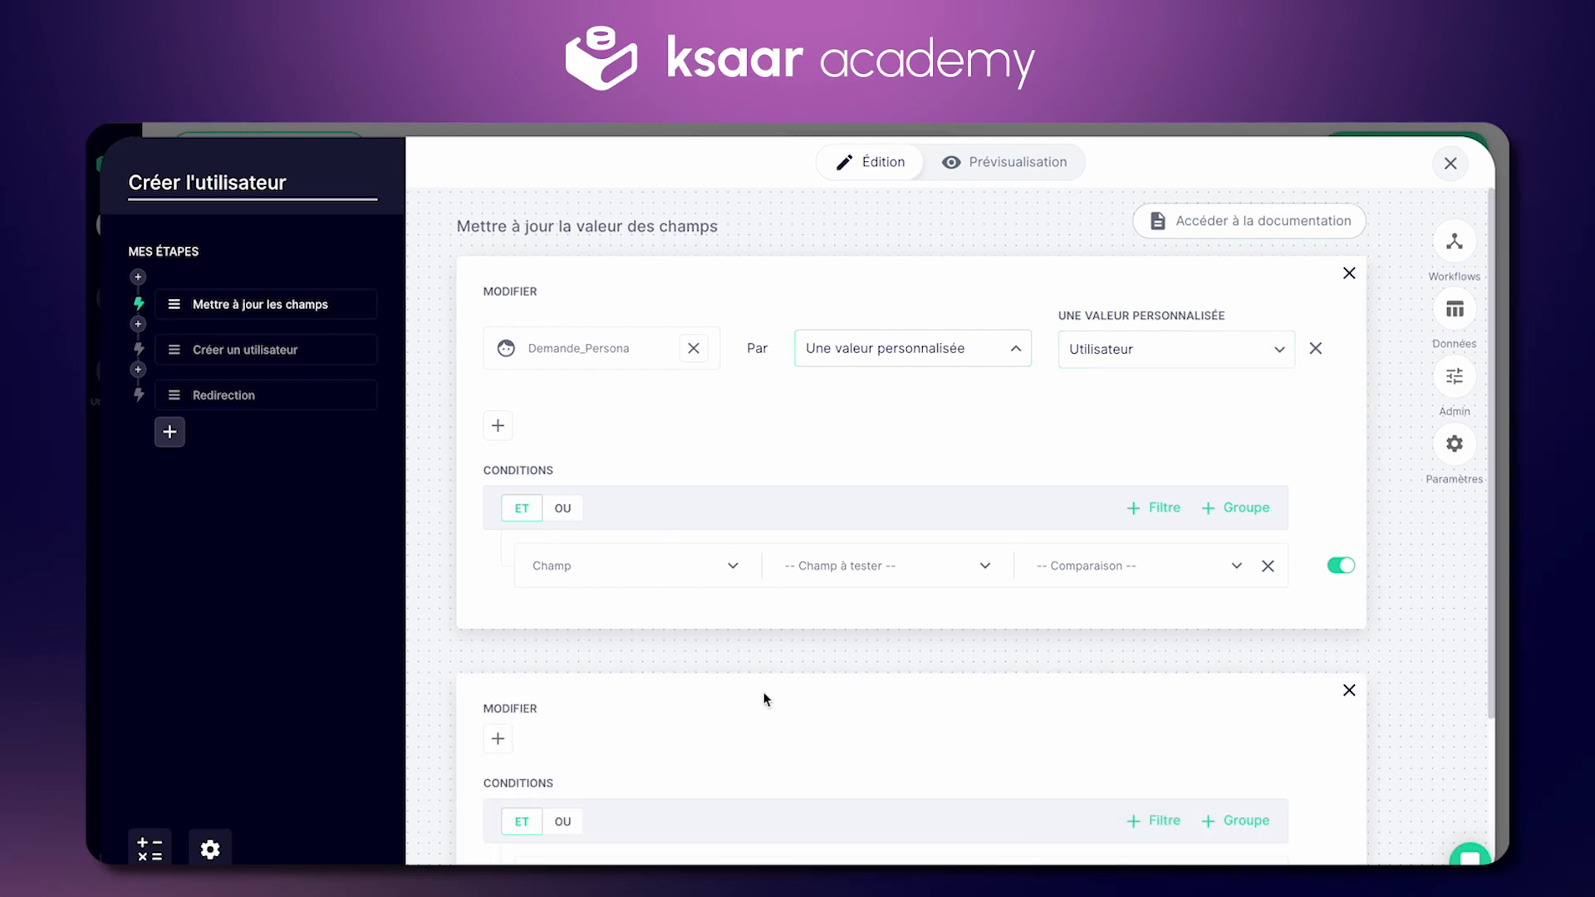
pyautogui.scroll(-2, 819, 510)
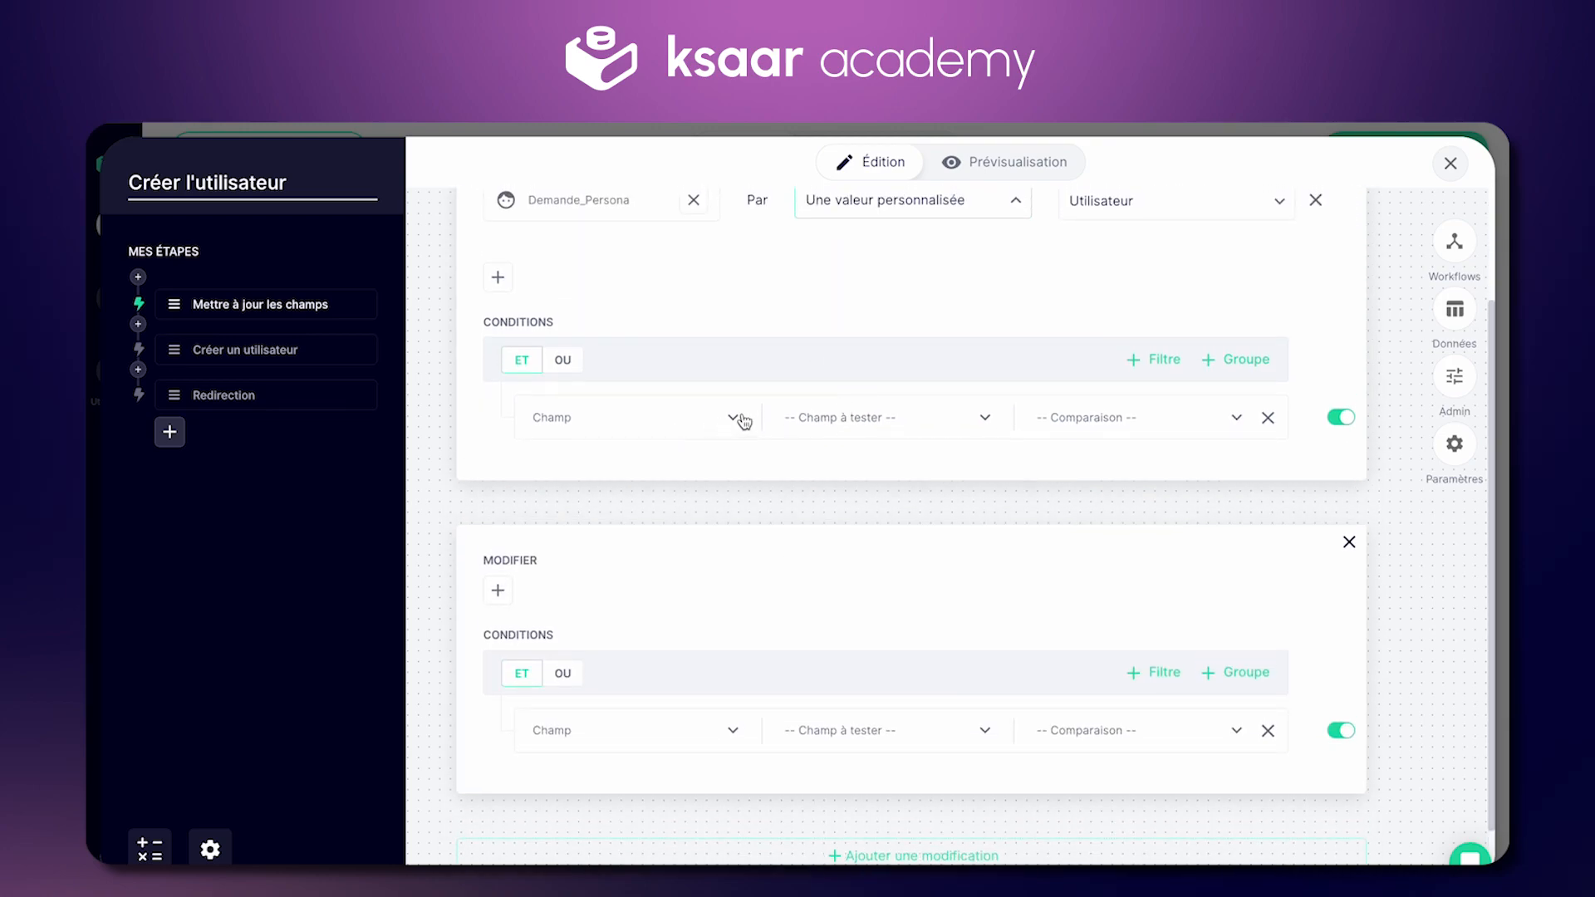
pyautogui.scroll(1, 1057, 416)
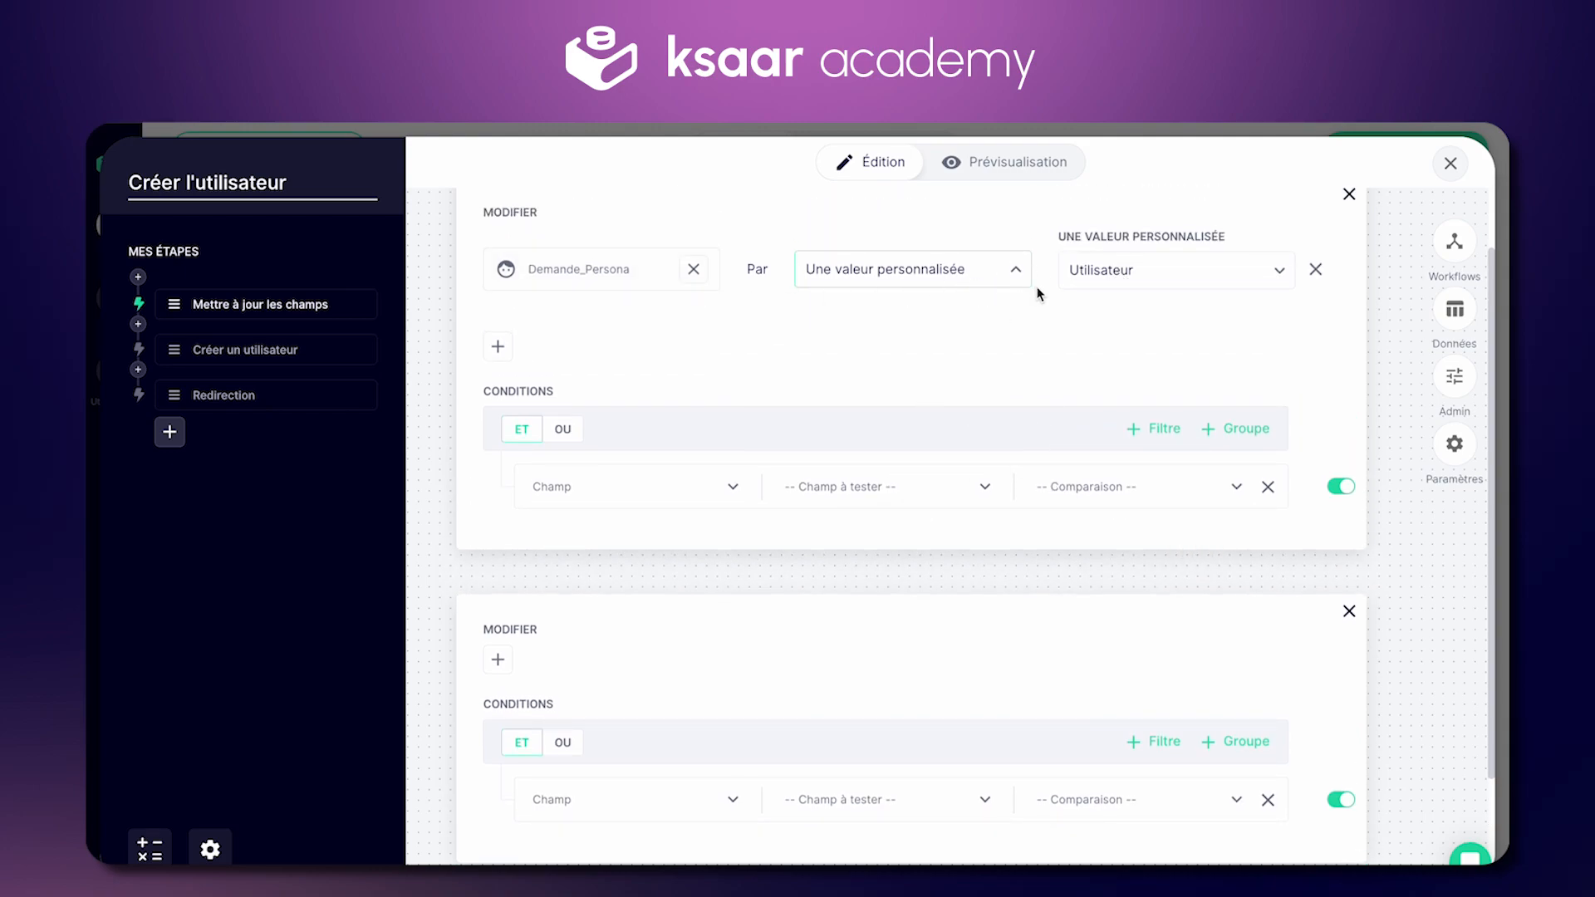
pyautogui.scroll(-1, 1067, 696)
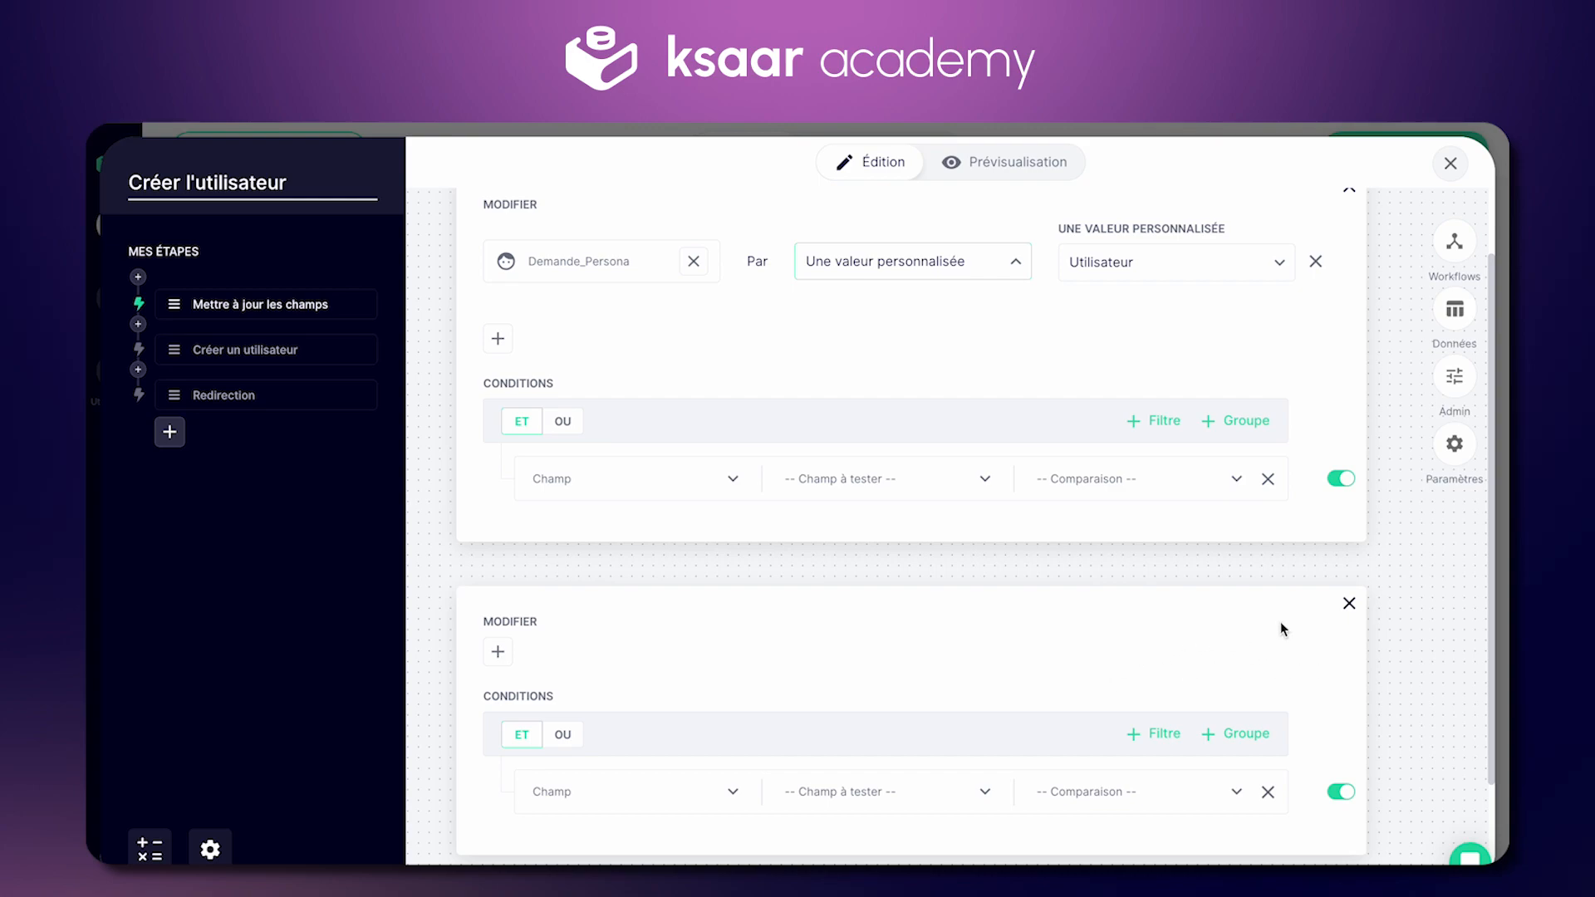
pyautogui.click(1348, 604)
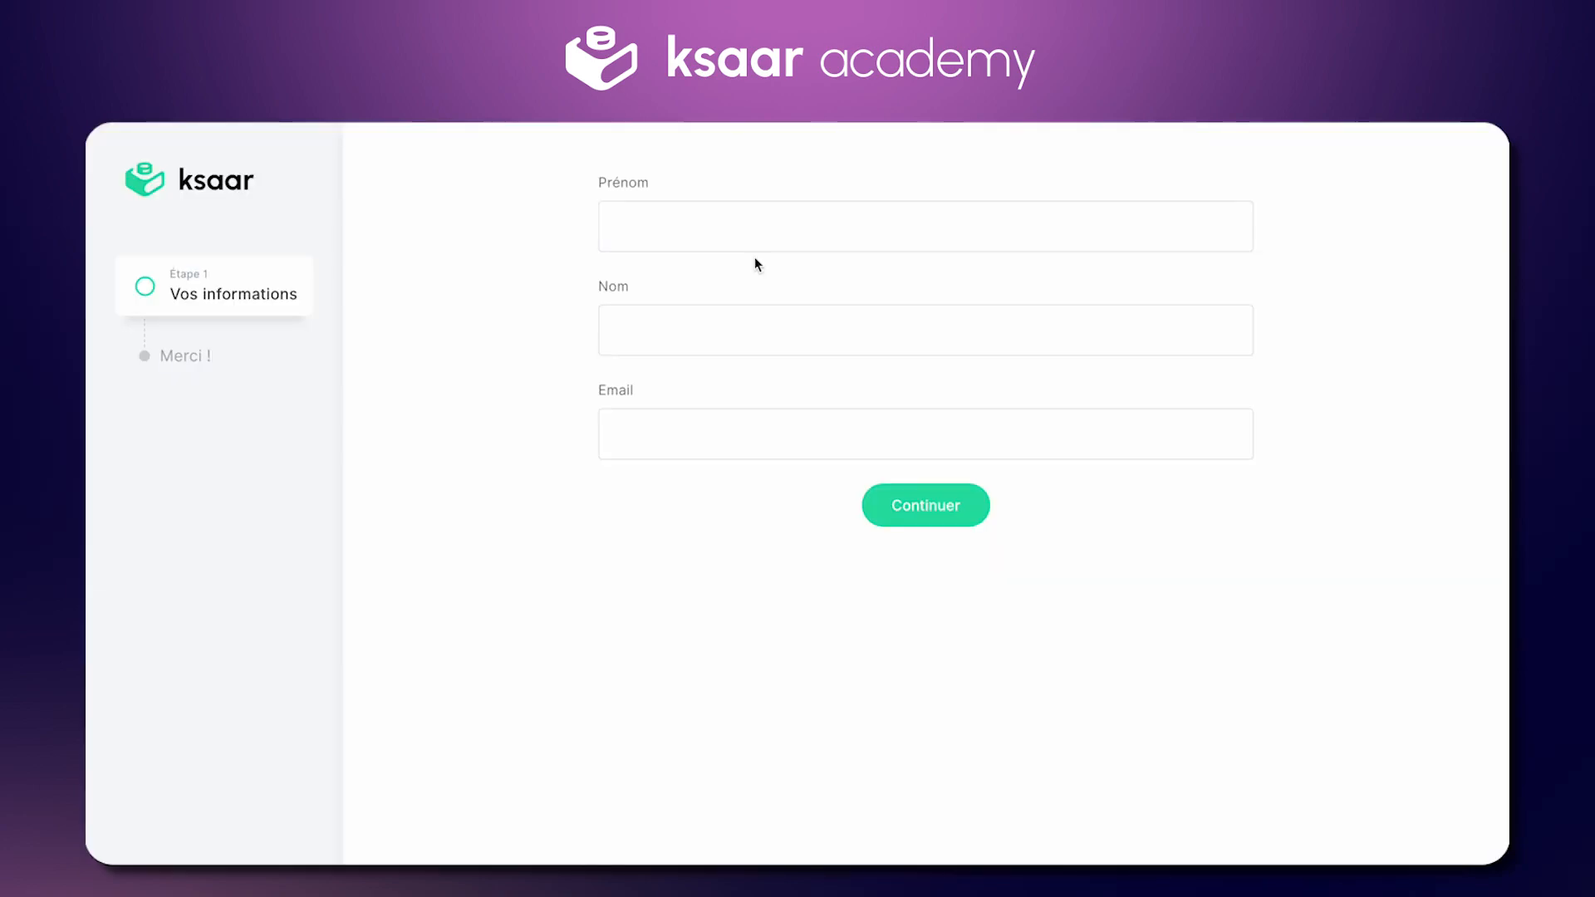
# Submit a new test-account request with the requester's first name, last name and e-mail.
pyautogui.click(684, 233)
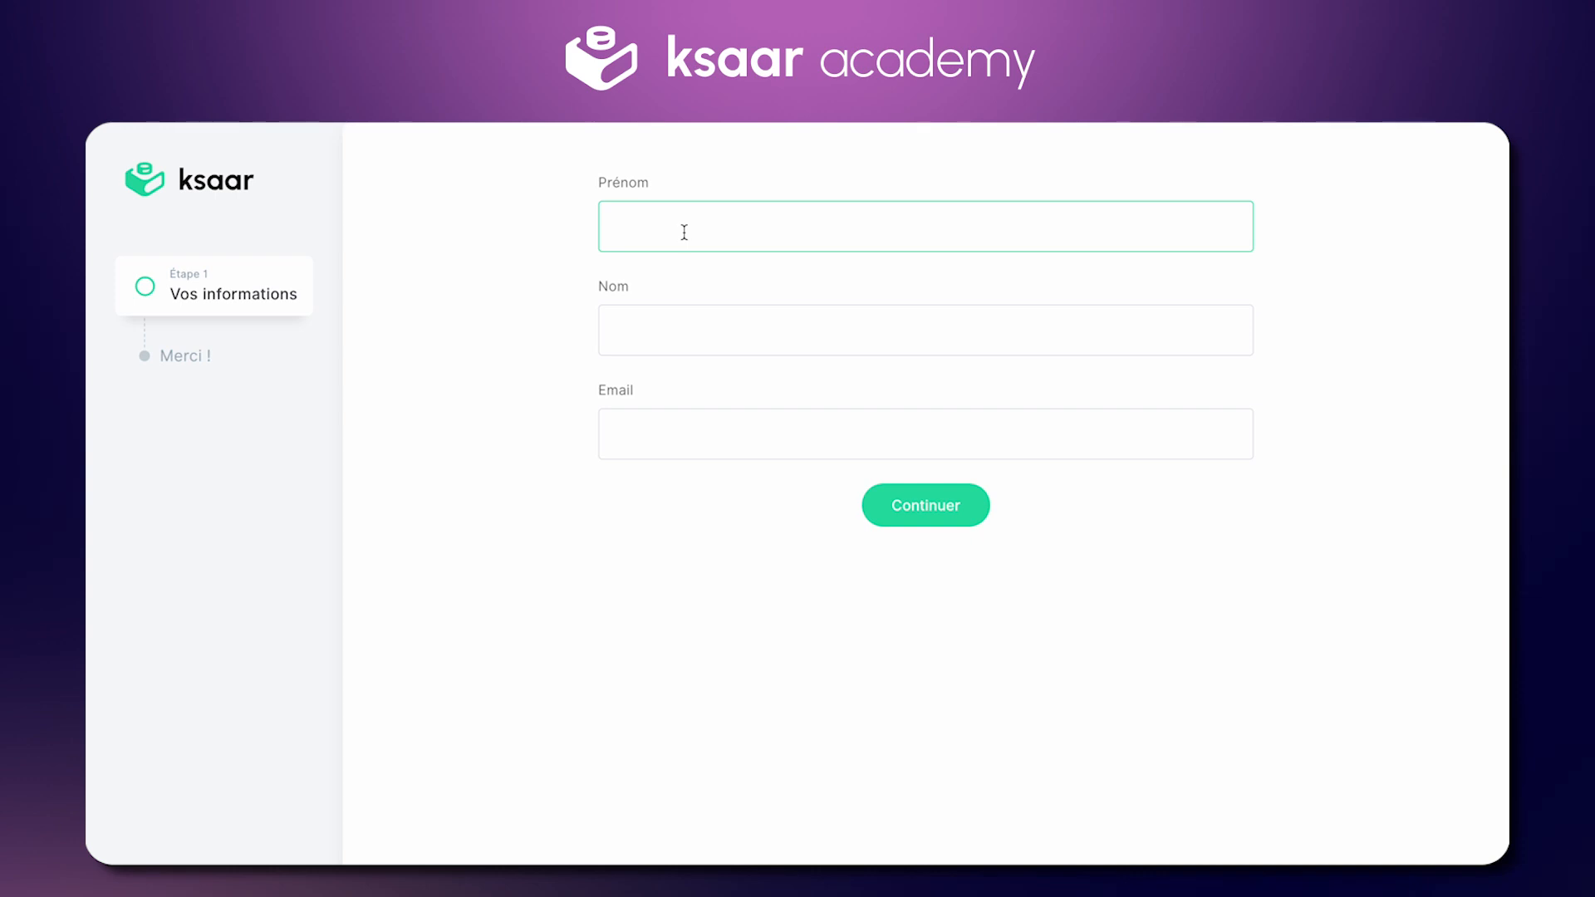
pyautogui.click(671, 315)
pyautogui.write('Dubois')
pyautogui.press('Tab')
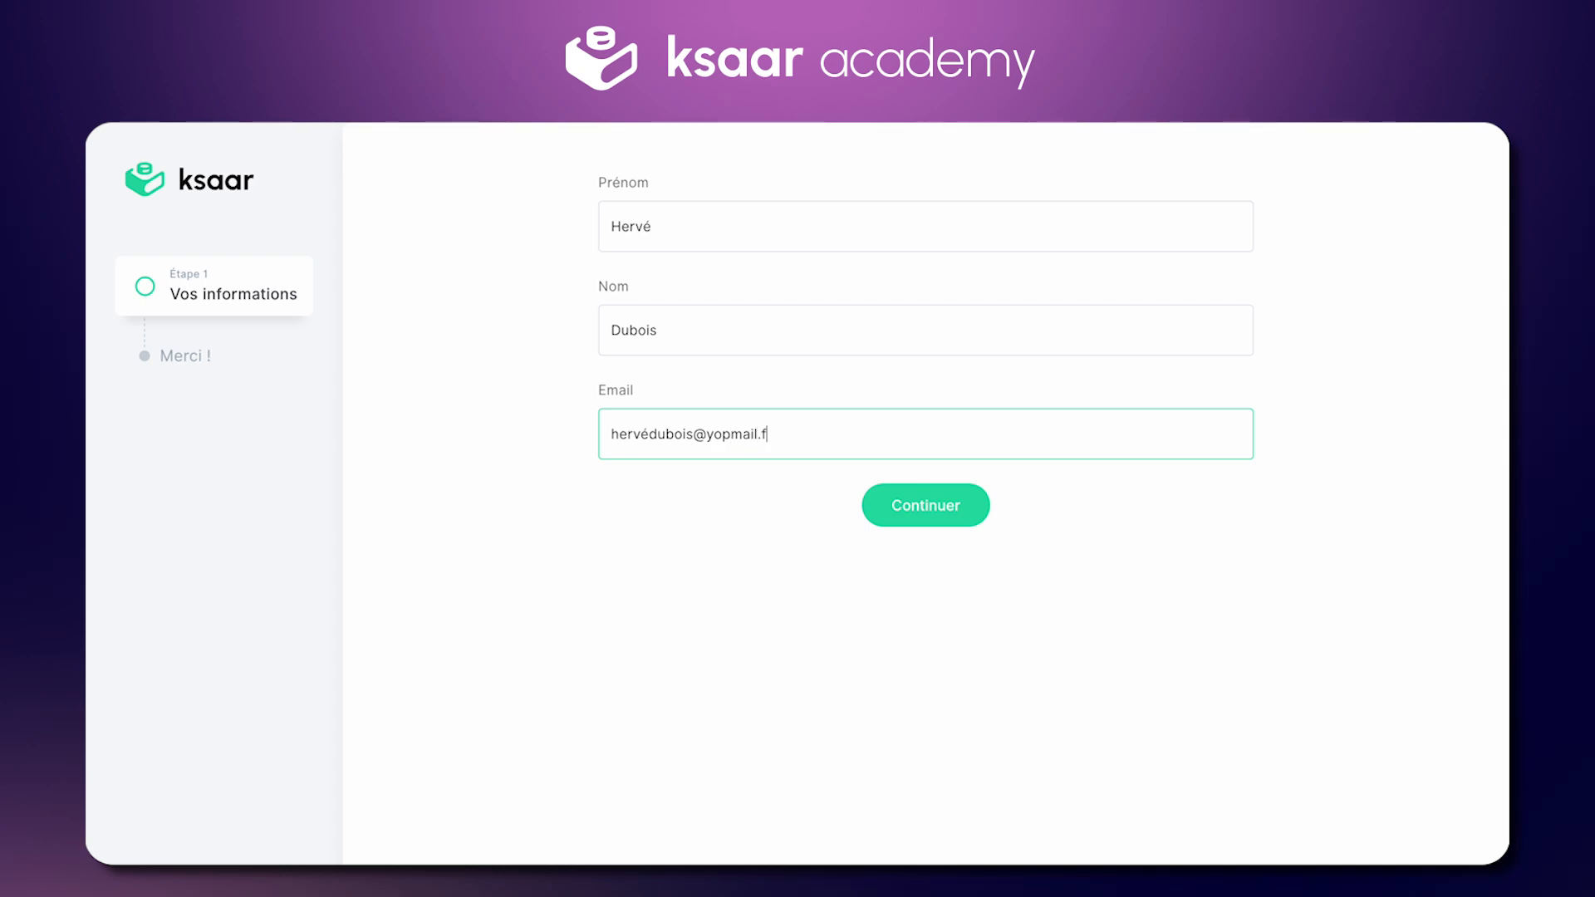
pyautogui.click(907, 508)
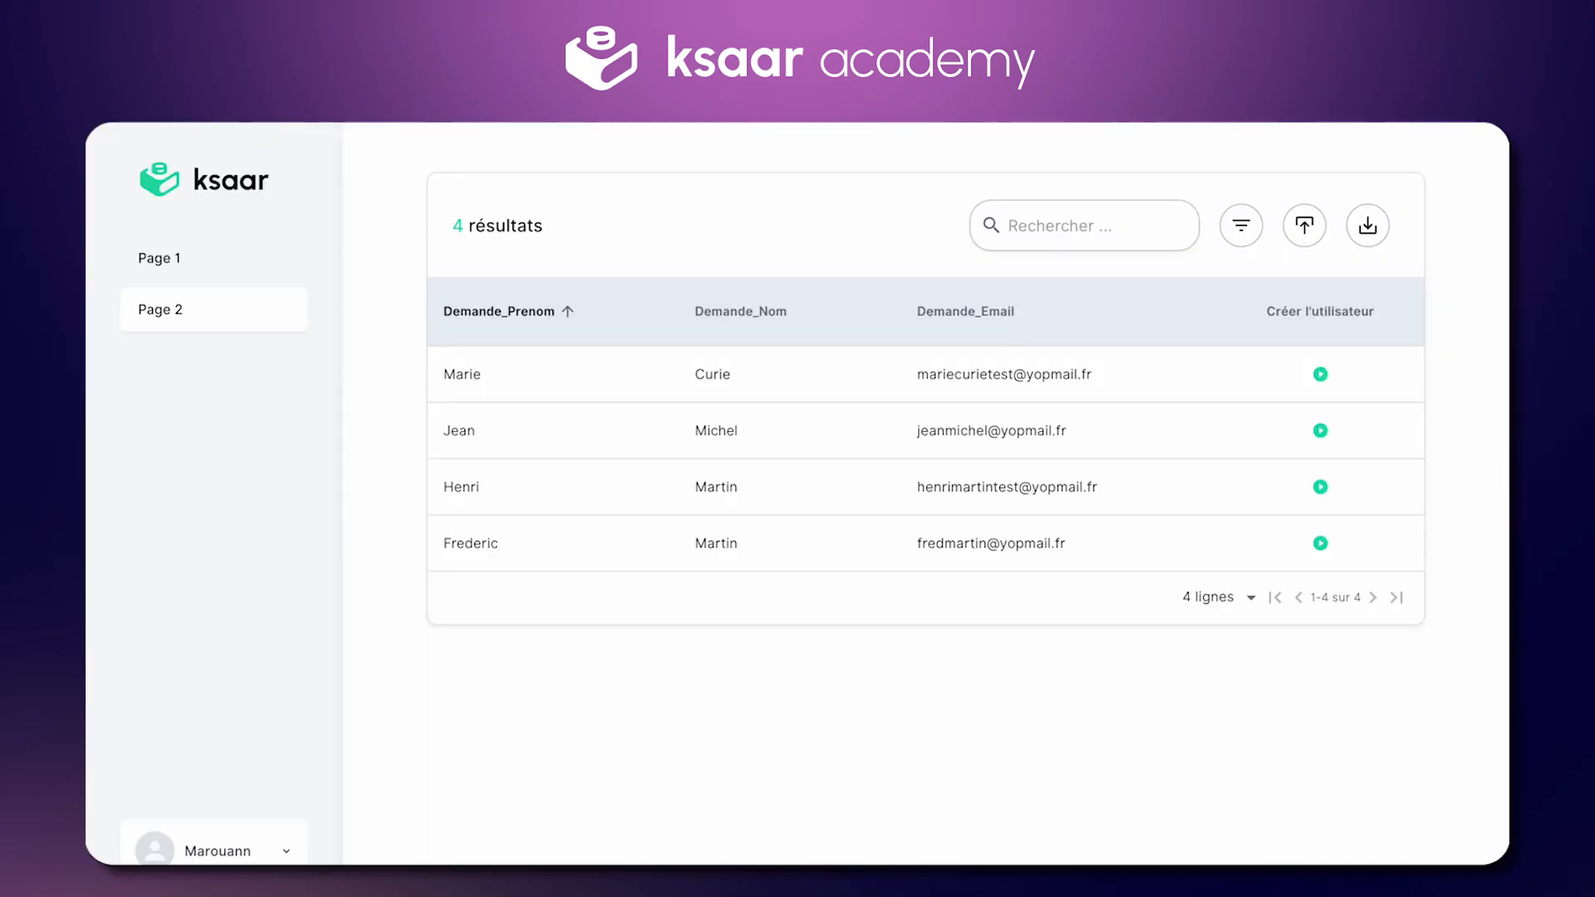
# Run Créer l'utilisateur on the new request and check the administration list shows 10 users.
pyautogui.press('F5')
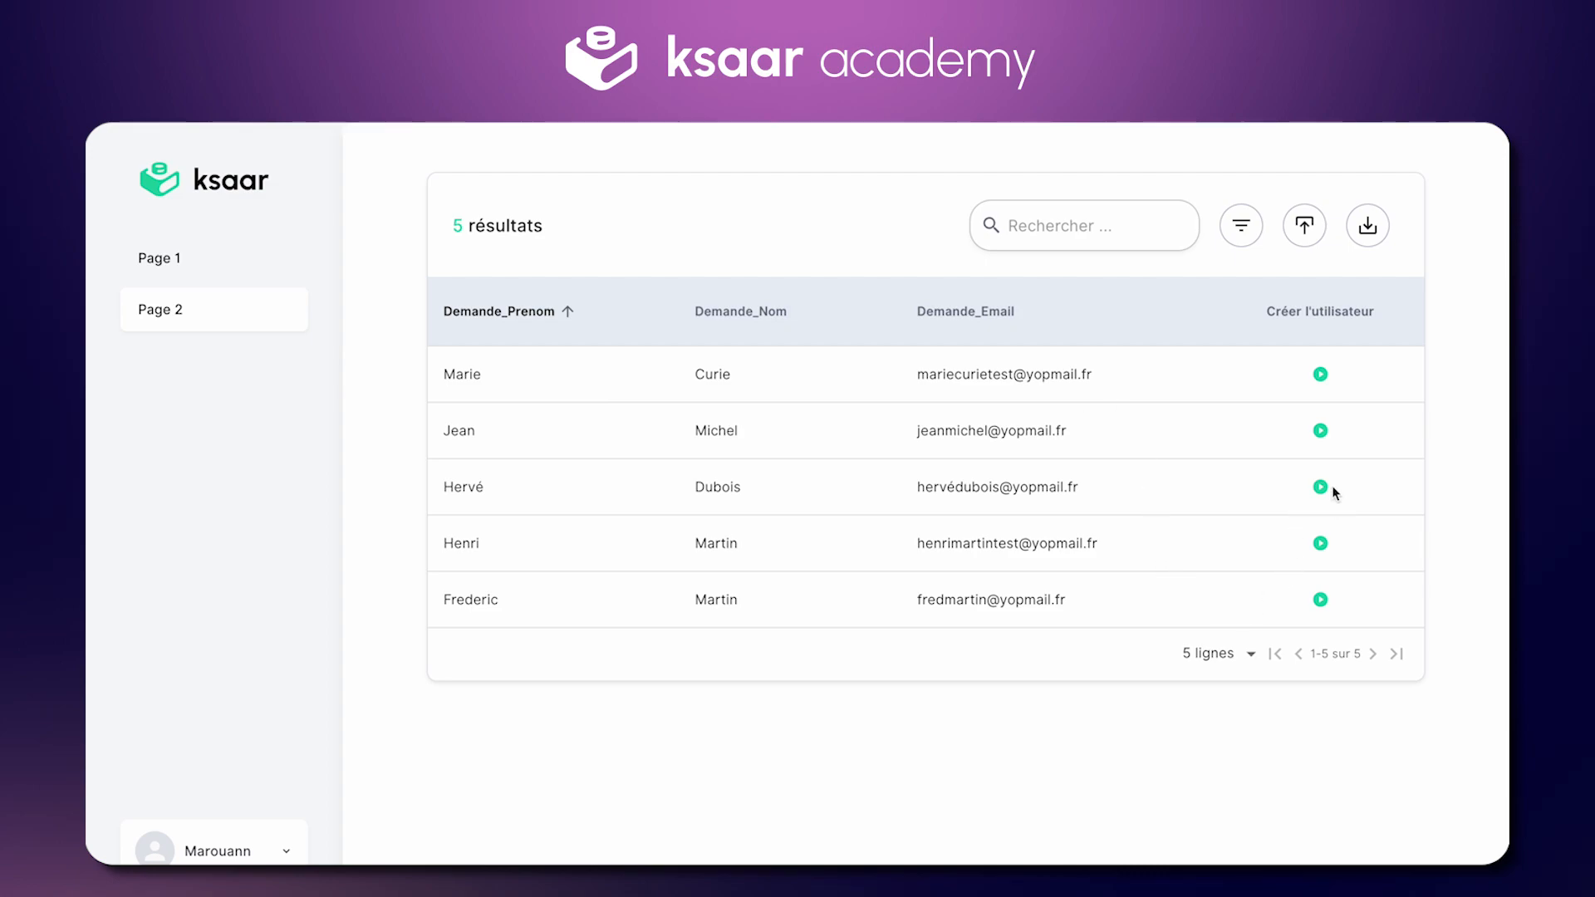
pyautogui.click(1321, 489)
pyautogui.click(184, 266)
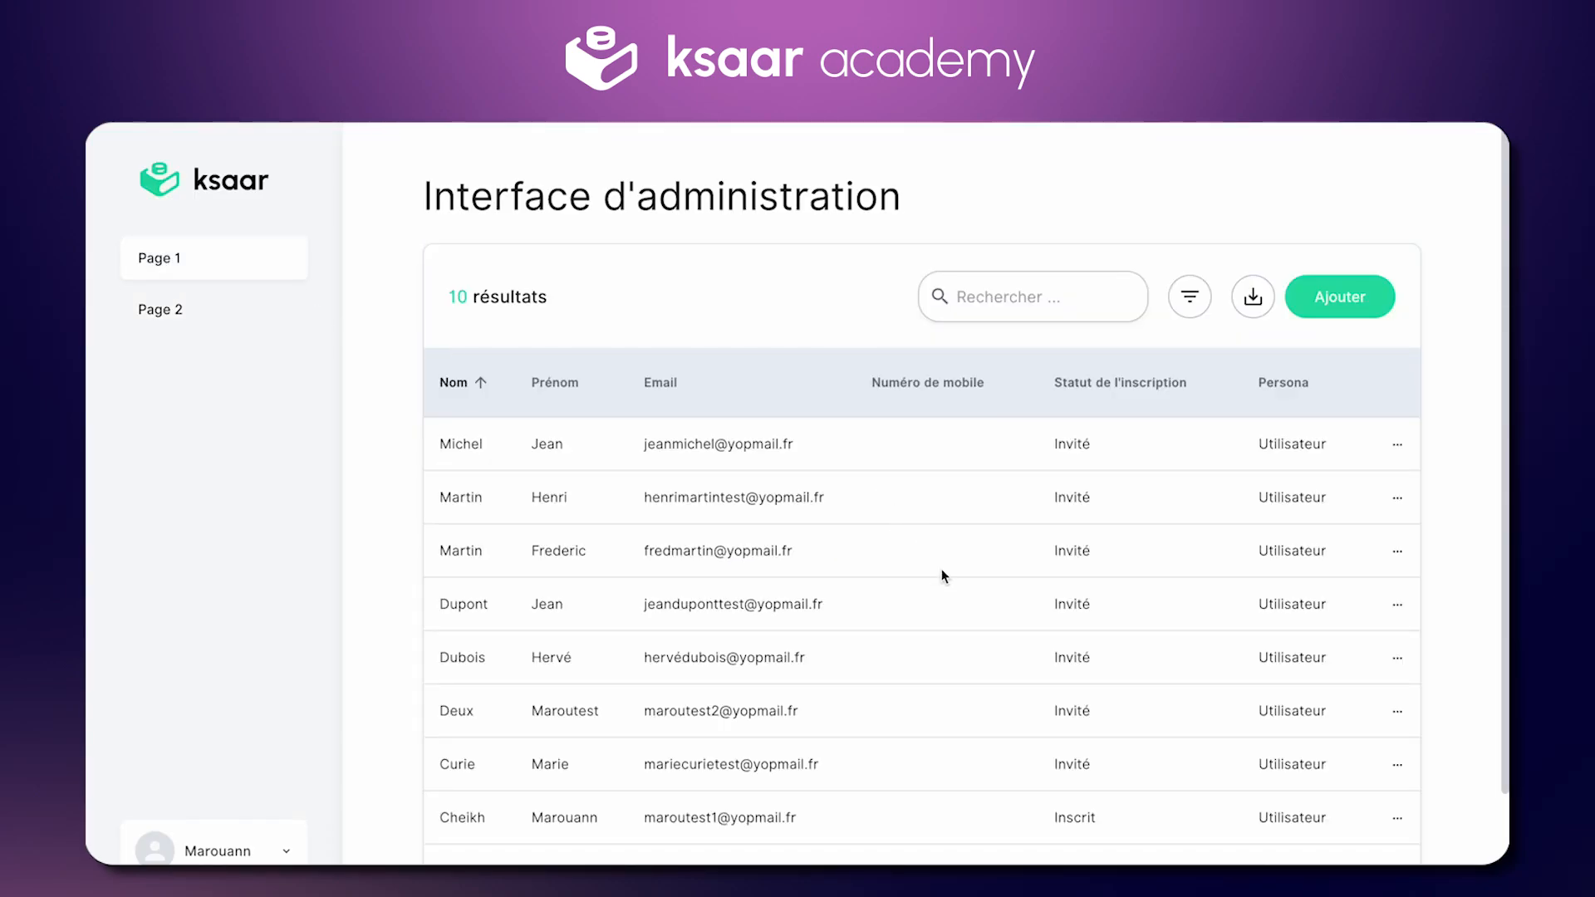
pyautogui.scroll(-2, 940, 570)
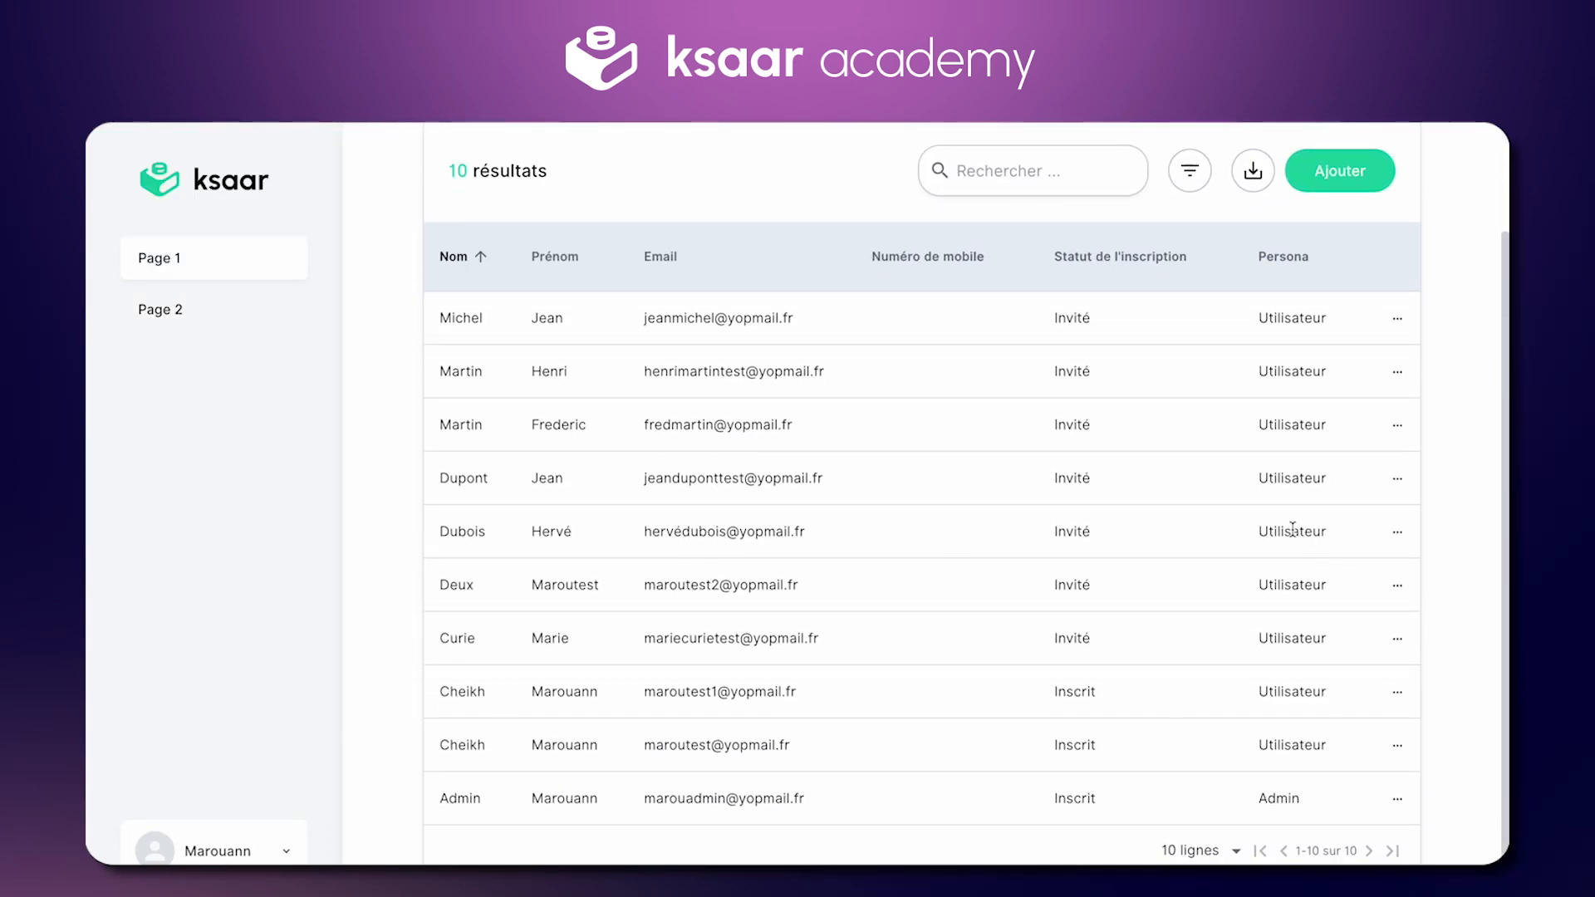